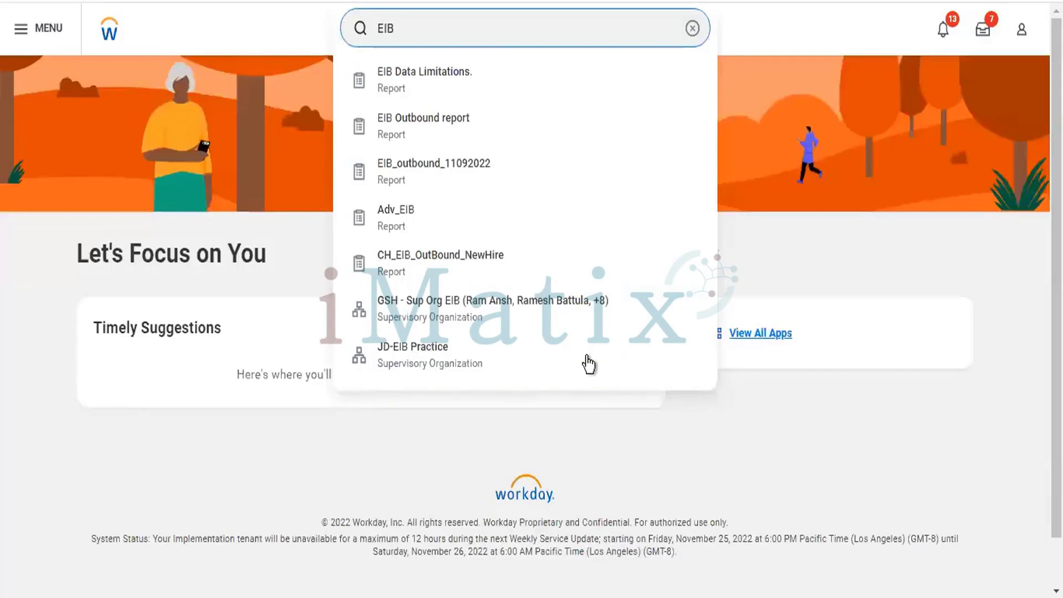
Open the EIB Data Limitations report from the EIB search results.
left_click(453, 80)
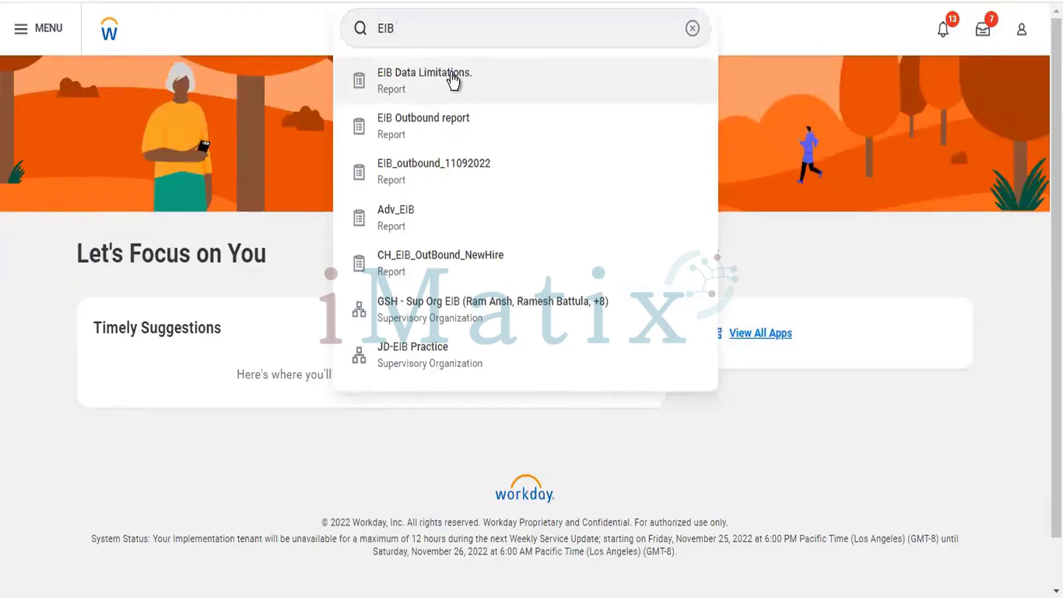
left_click(452, 77)
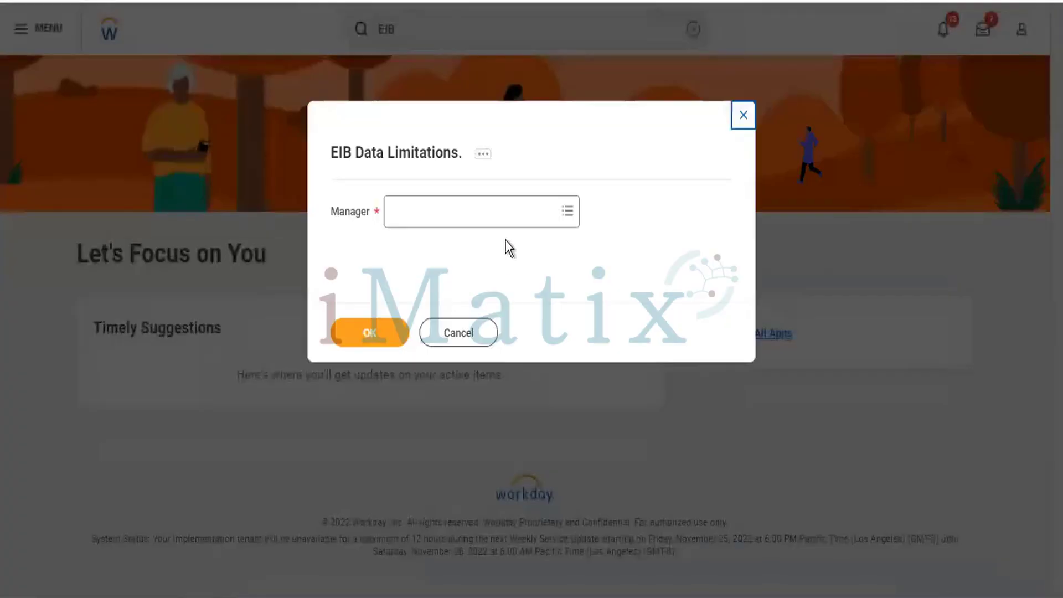
Set the Manager prompt to the consultant profile via Delhi > Anitha Infotech Finance in the location hierarchy.
left_click(525, 206)
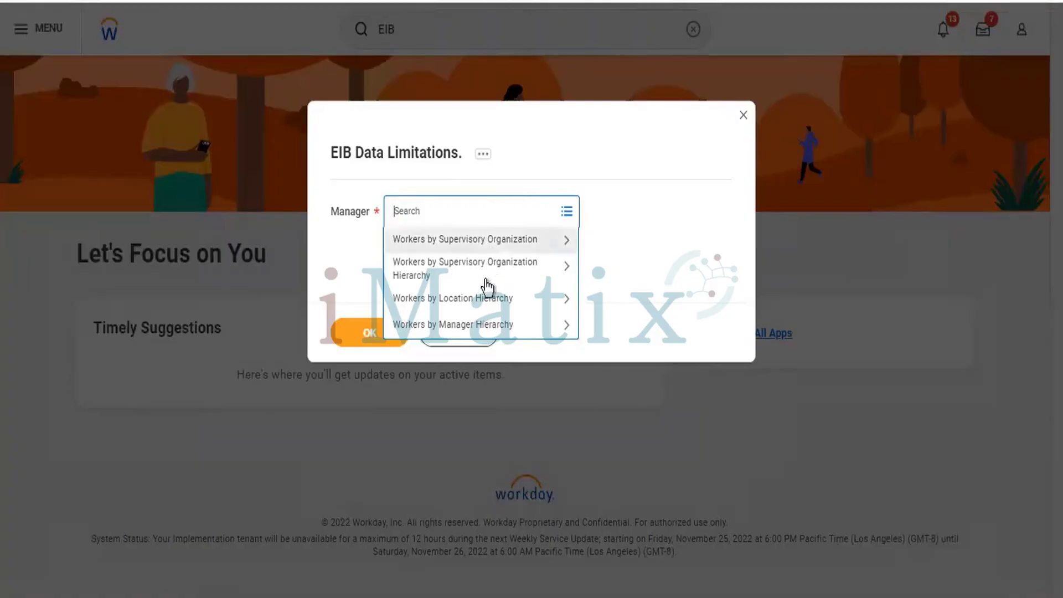
left_click(452, 308)
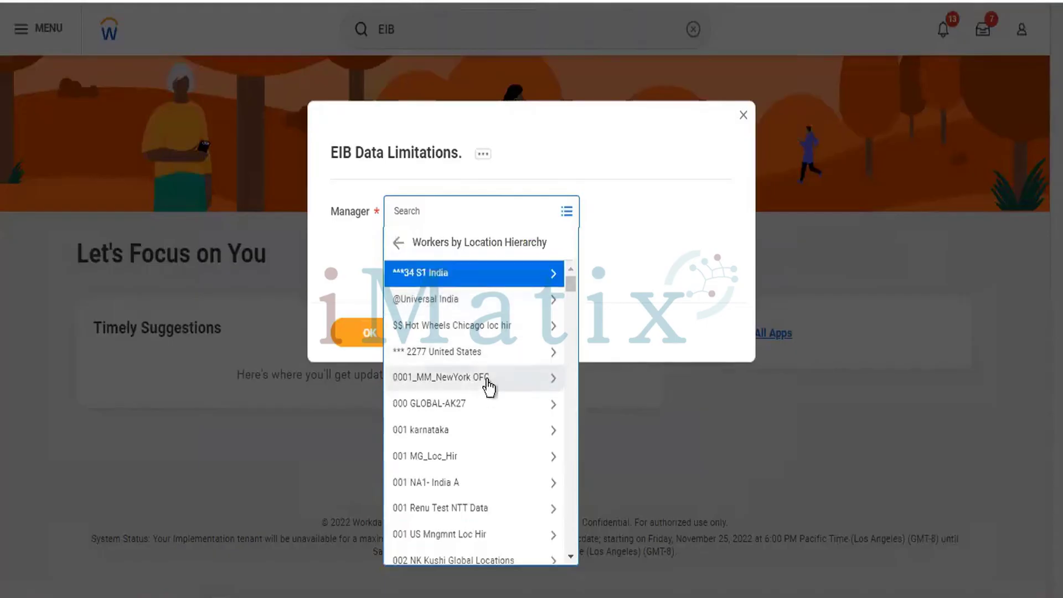
left_click(440, 302)
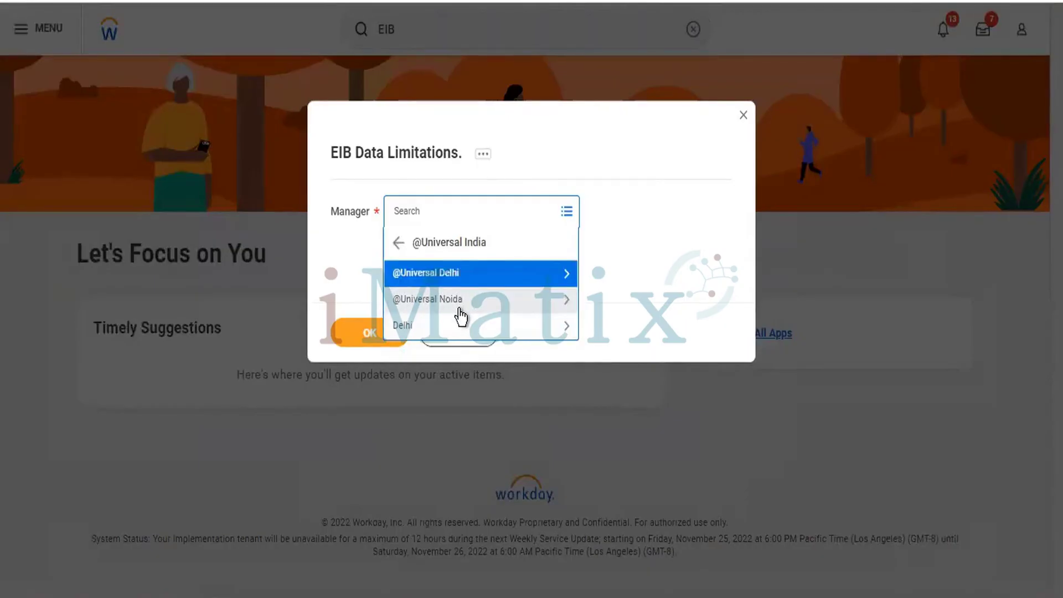
left_click(441, 279)
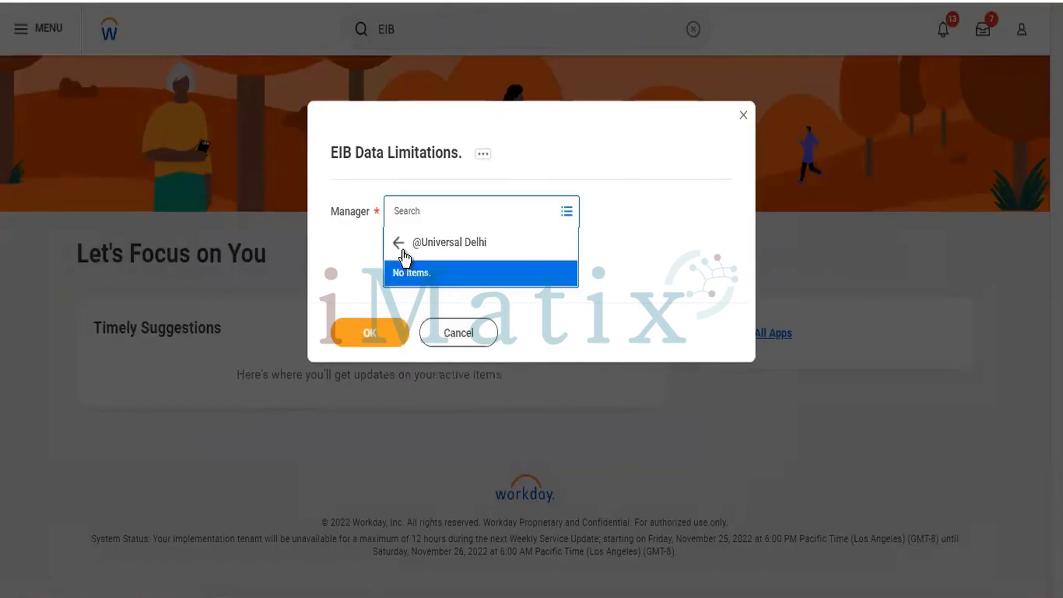
left_click(403, 250)
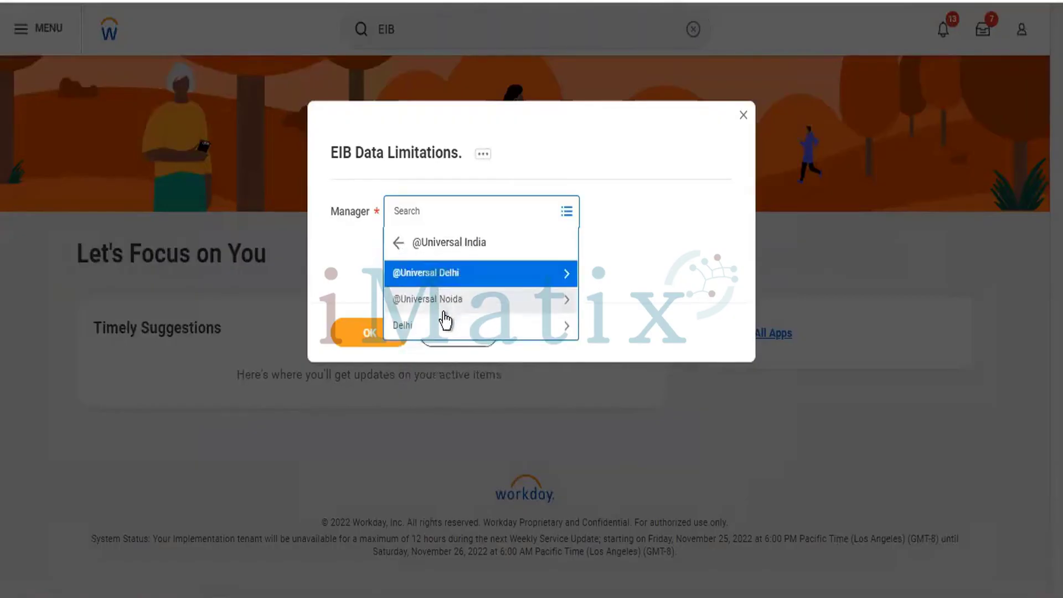
left_click(443, 313)
left_click(399, 242)
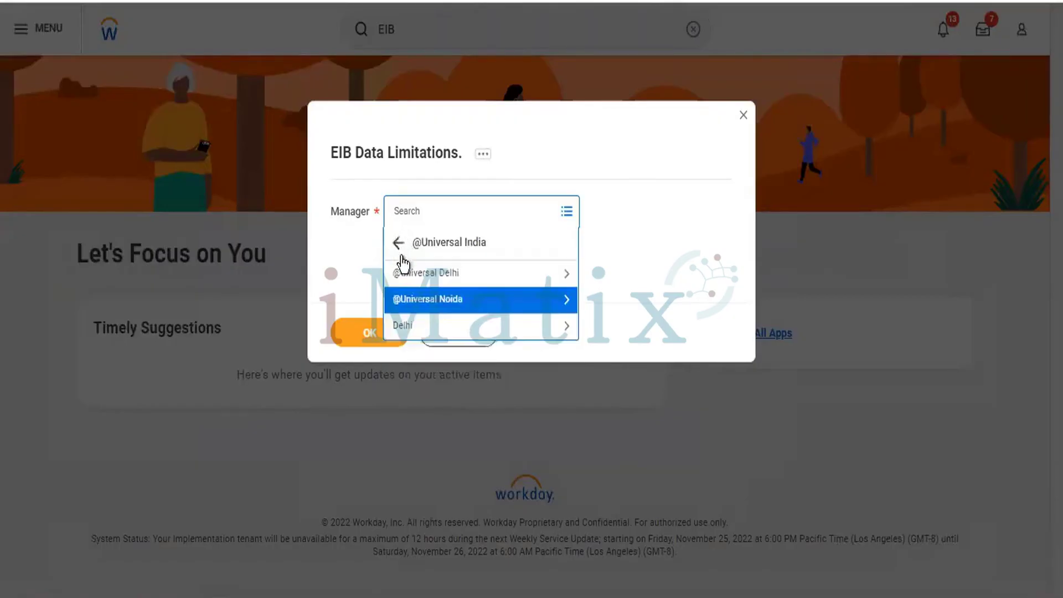
left_click(399, 237)
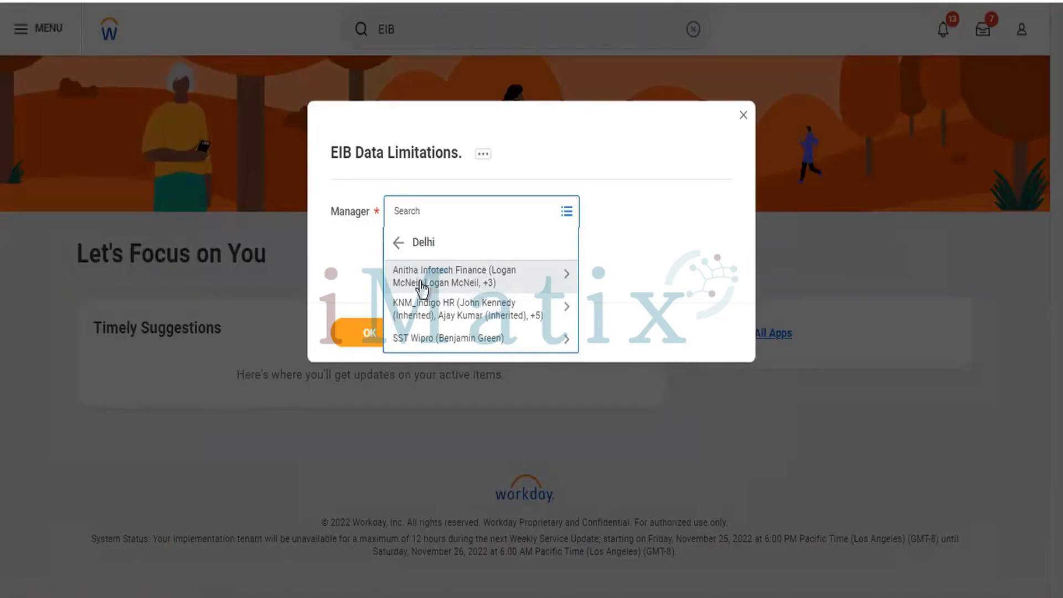
left_click(474, 285)
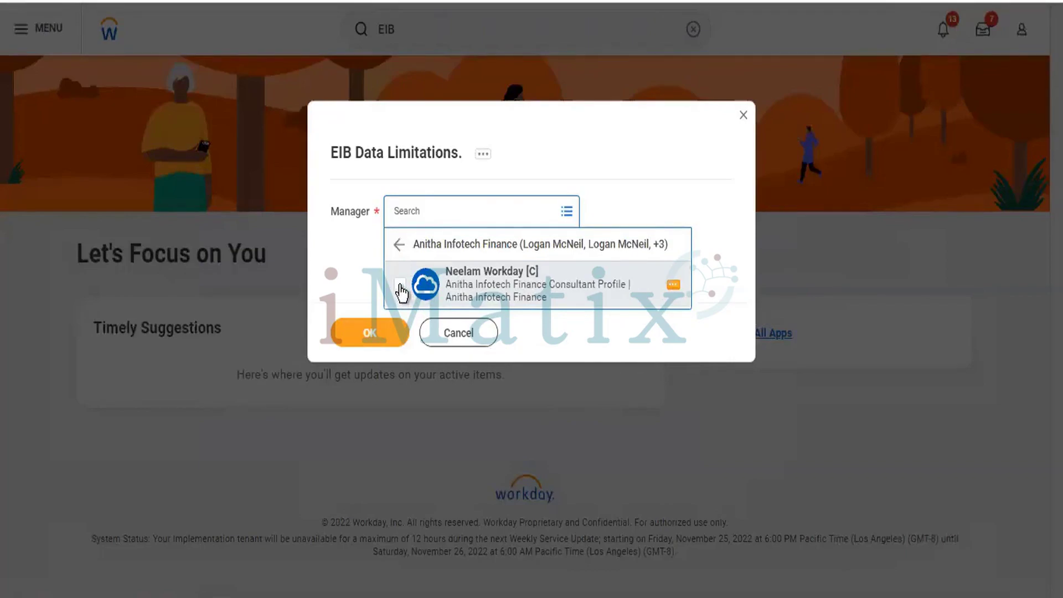
left_click(400, 287)
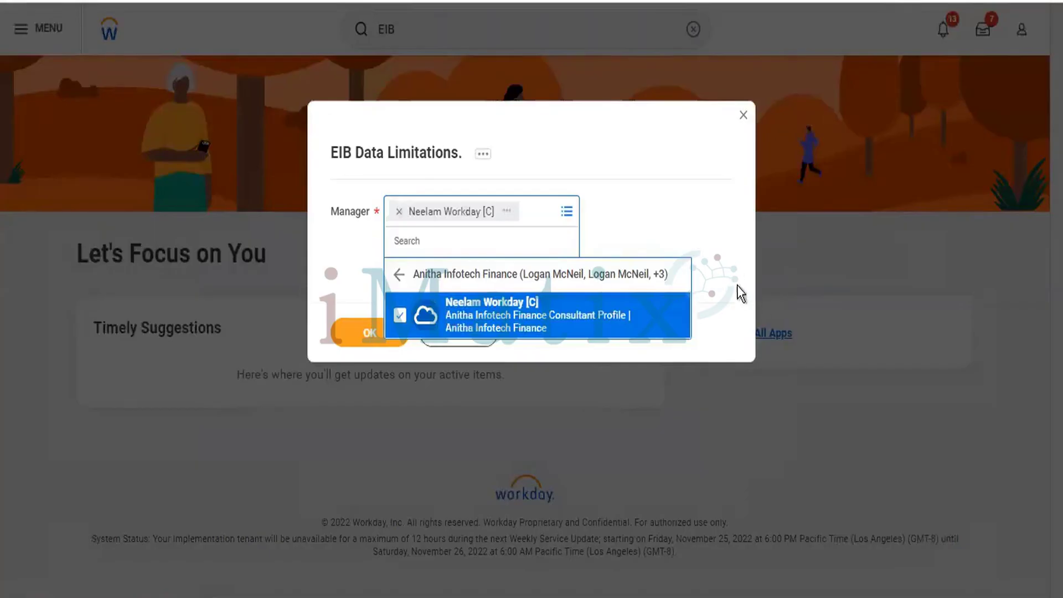
left_click(698, 227)
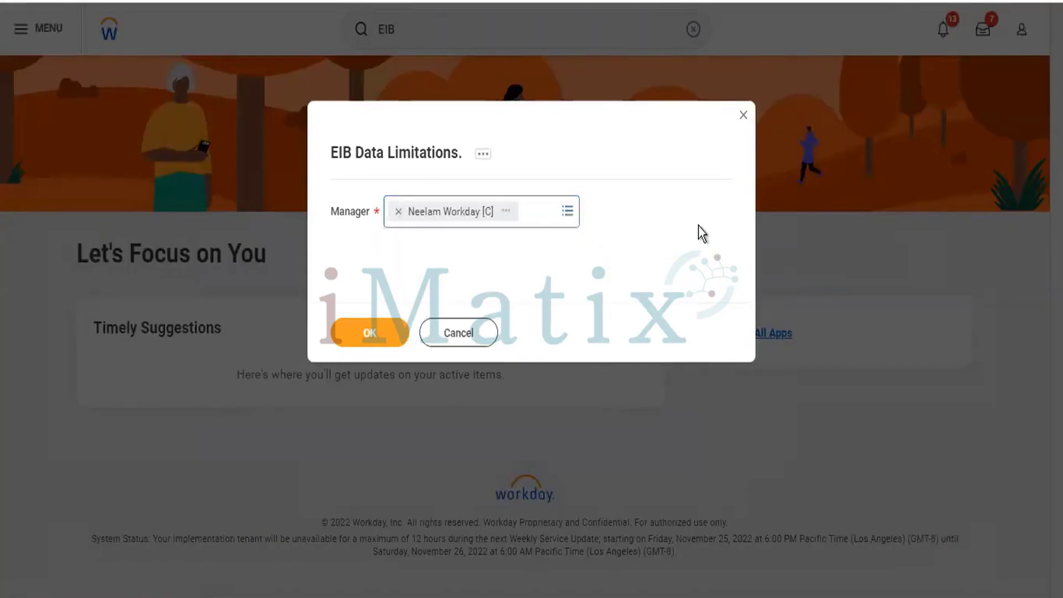
Run the report (0 items), export it to Excel and open EIB_Data_Limitations.xlsx.
left_click(372, 331)
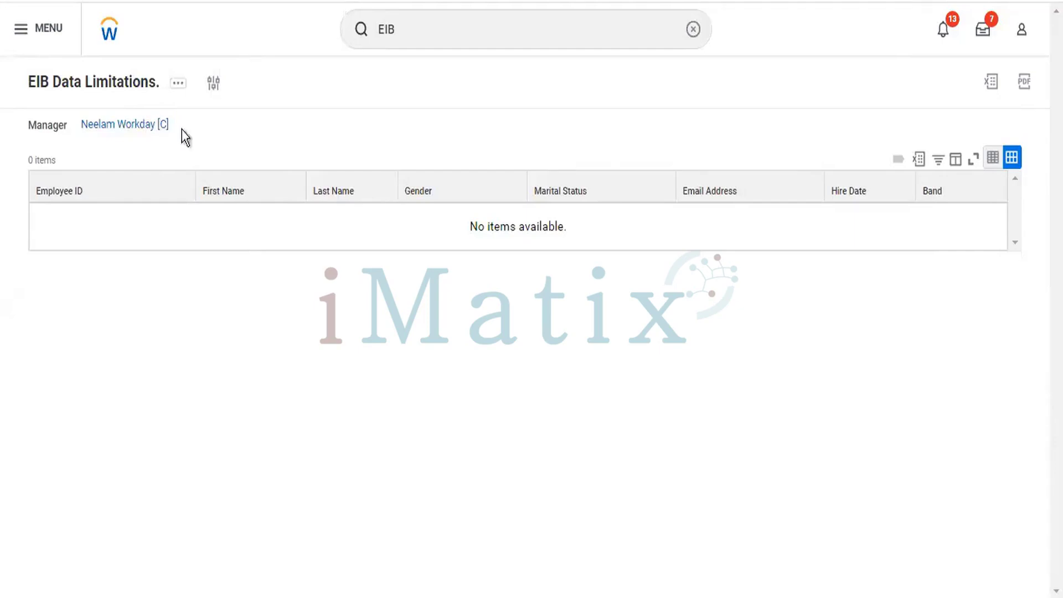
left_click(920, 158)
left_click(526, 337)
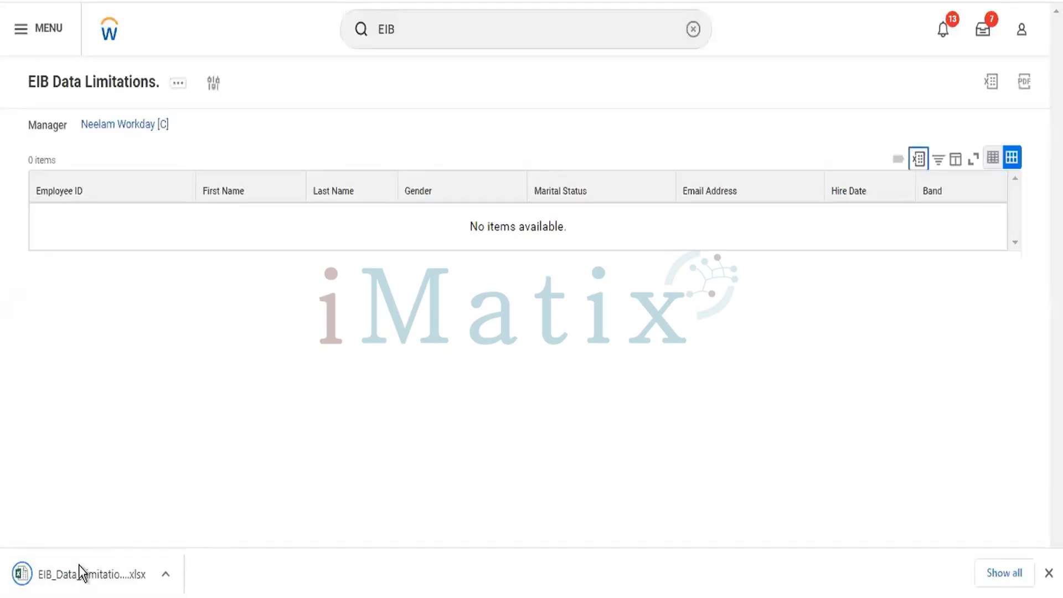
left_click(79, 566)
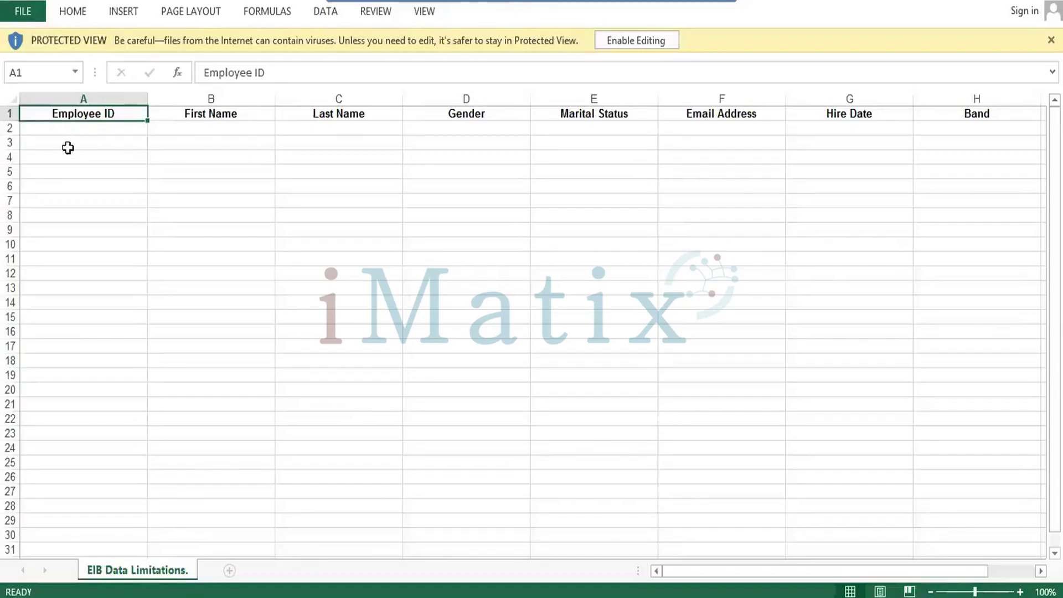
Enable editing and apply All Borders to the range A1:K4.
left_click(662, 44)
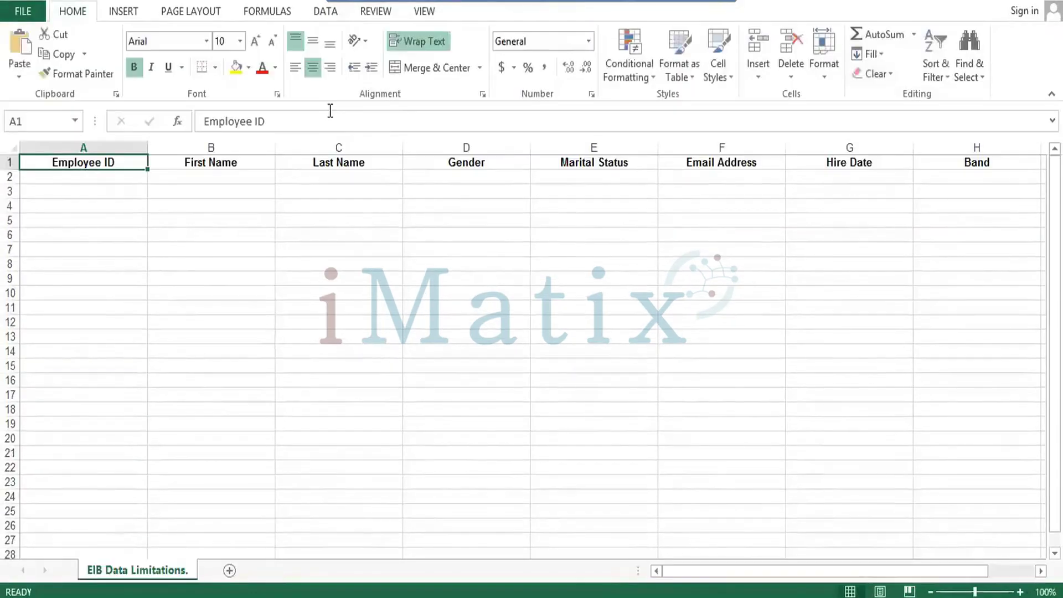
key("shift+Down")
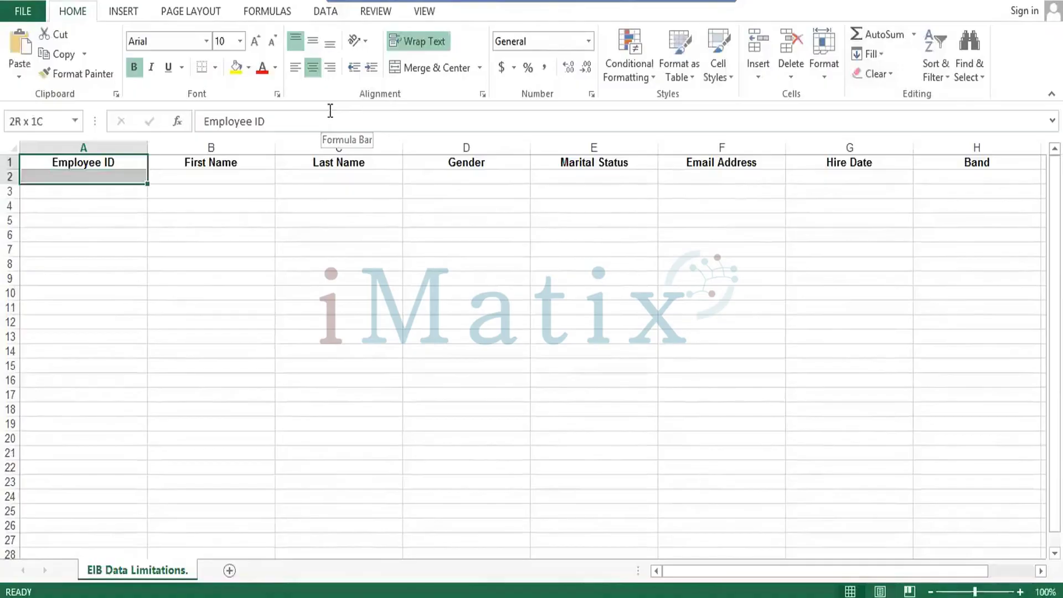
key("shift+Down")
key("shift+Down")
key("shift+Right")
key("shift+Right")
key("shift+Right")
key("shift+Right")
key("shift+Right")
key("shift+Right")
key("shift+Right")
key("shift+Right")
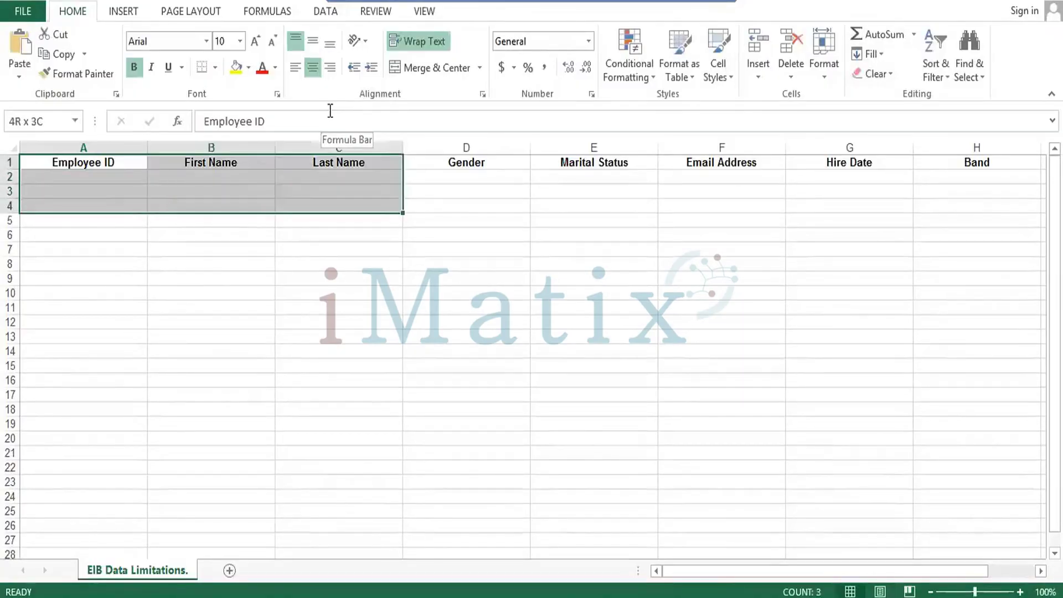
key("shift+Right")
key("shift+Right")
key("shift+Left")
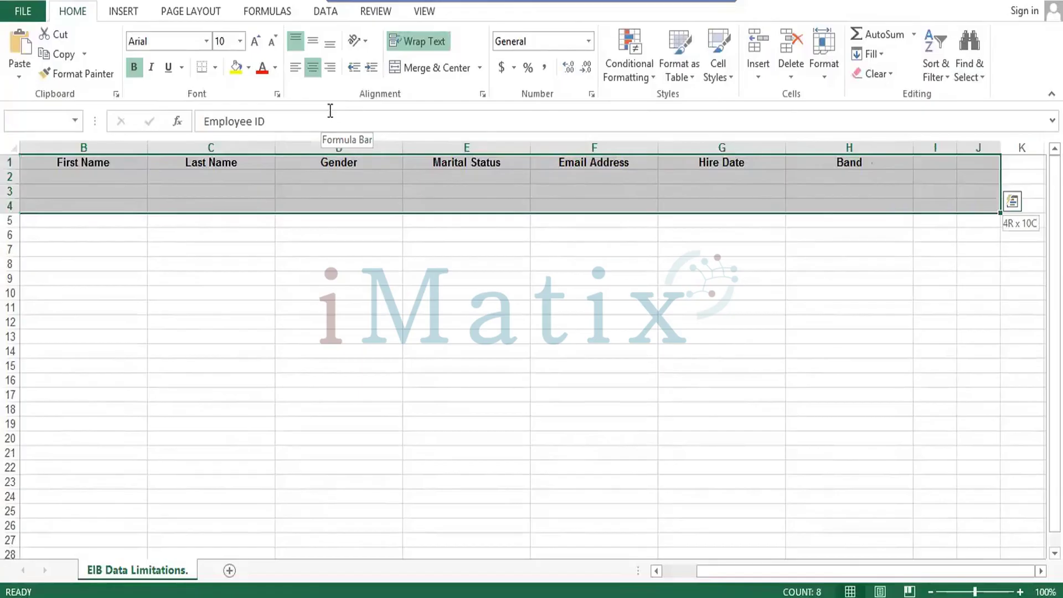
key("shift+Right")
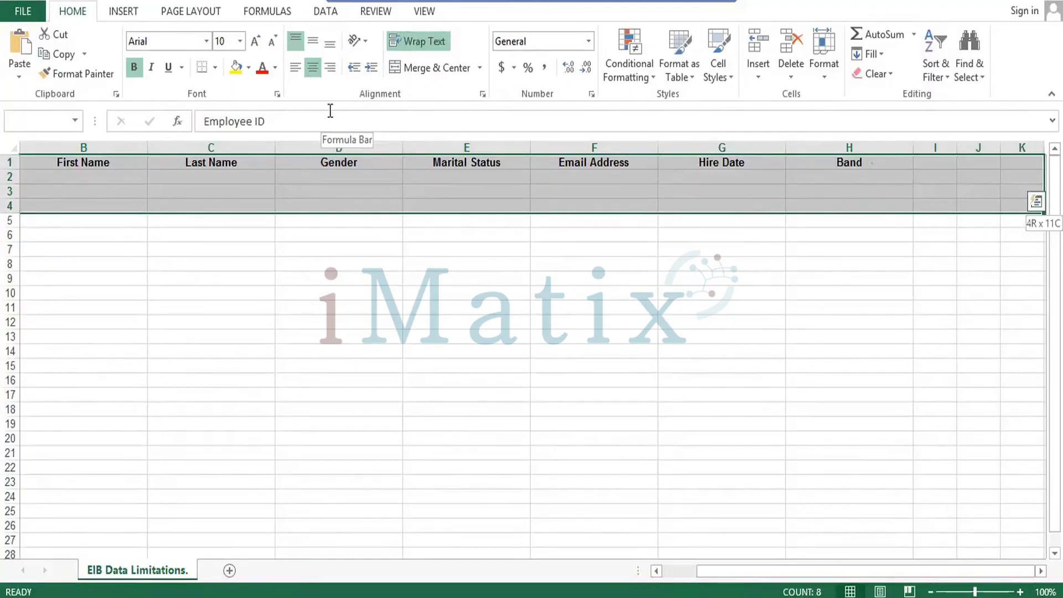
left_click(215, 67)
left_click(242, 214)
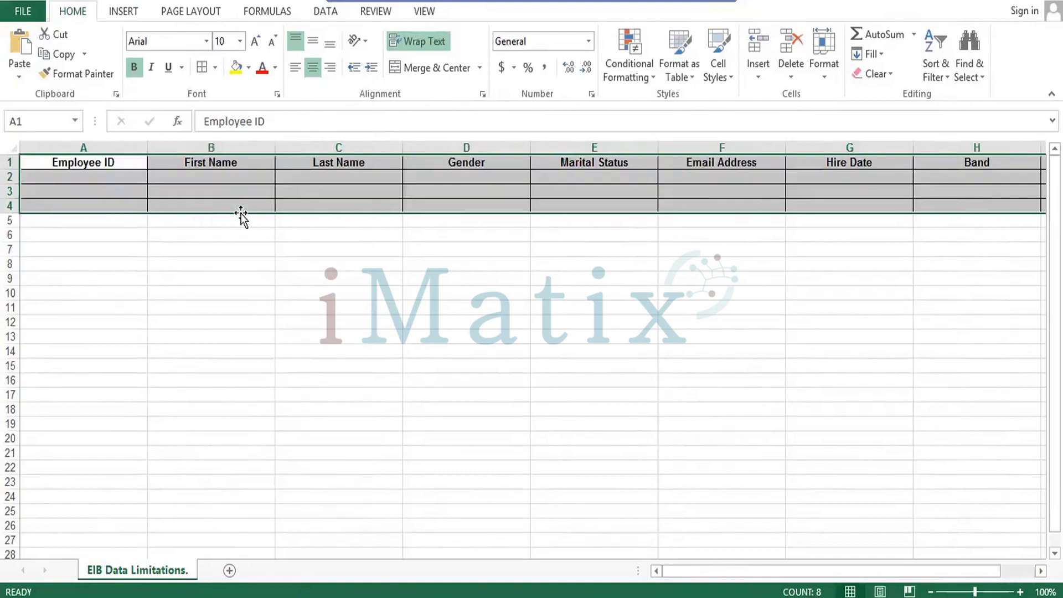
Fill the header row in row 1 with orange.
key("Left")
key("ctrl+shift+Right")
key("shift+Right")
key("shift+Right")
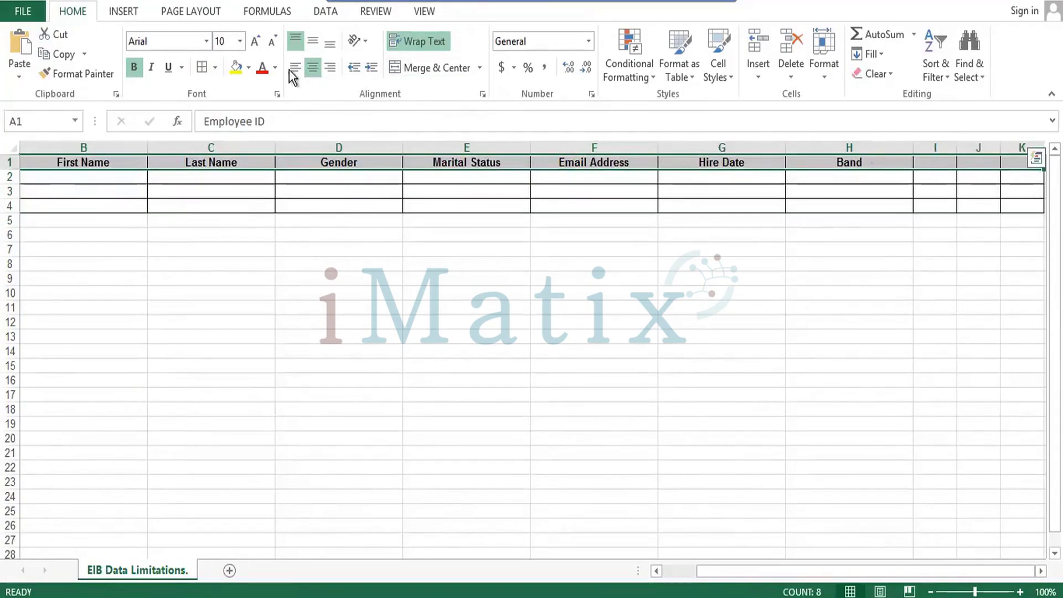
left_click(249, 67)
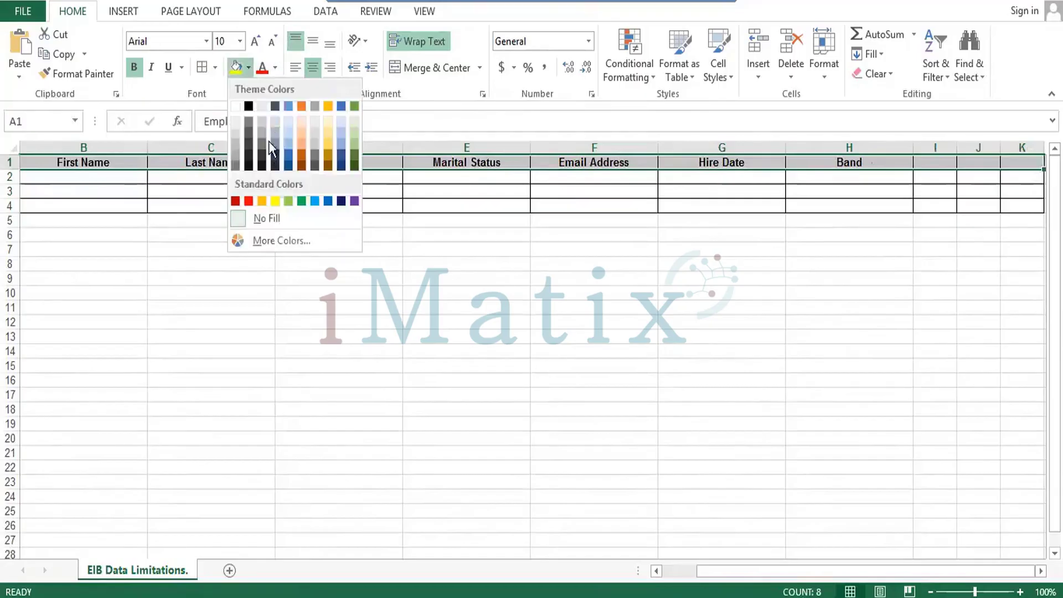
left_click(301, 152)
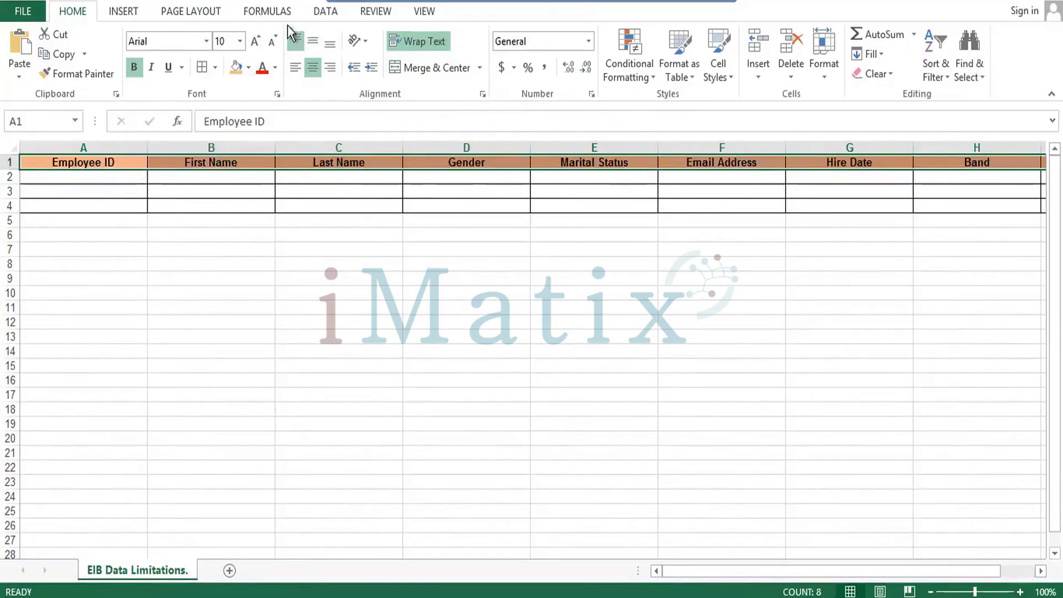
Set the header row to Times New Roman and make row 1 taller.
left_click(210, 41)
type("Times New Roma")
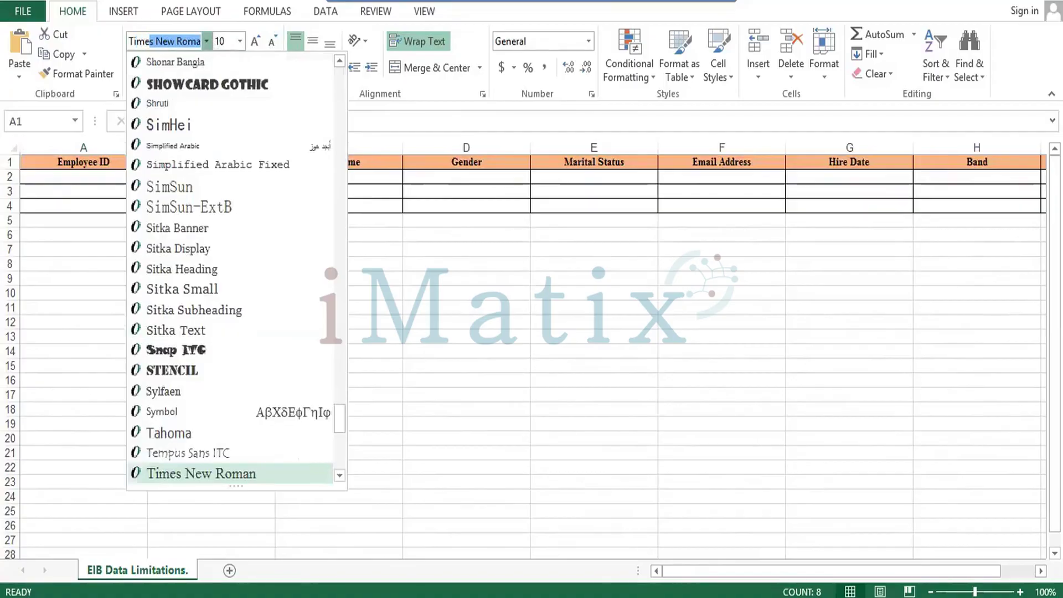
key("Return")
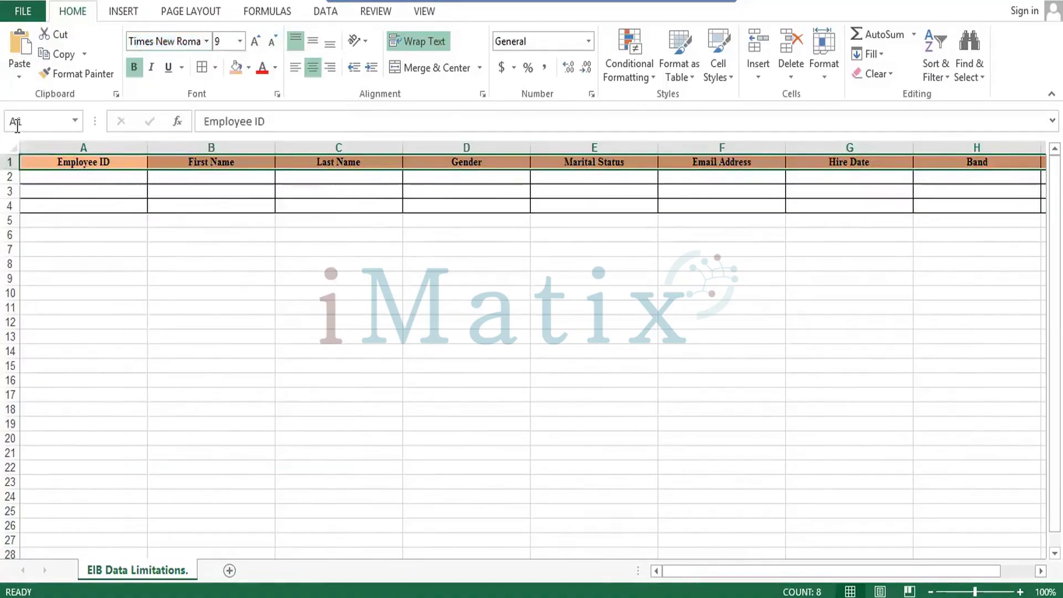
left_click_drag(15, 172, 10, 187)
Middle-align the A1:K1 headings vertically.
left_click(55, 167)
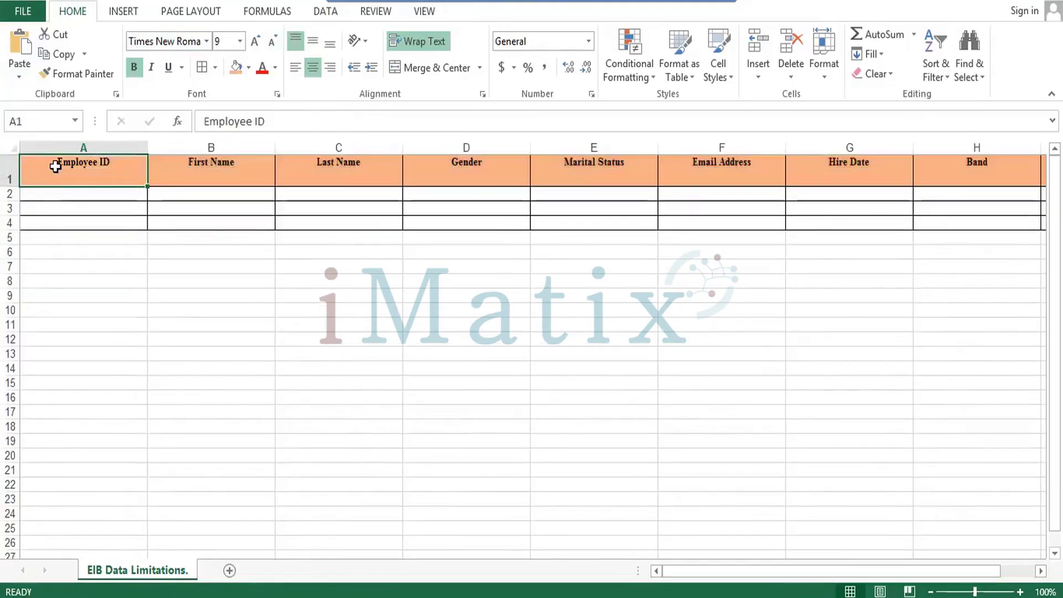
key("shift+Right")
key("shift+Right")
key("shift+Right")
key("shift+Right")
key("shift+Right")
key("shift+Right")
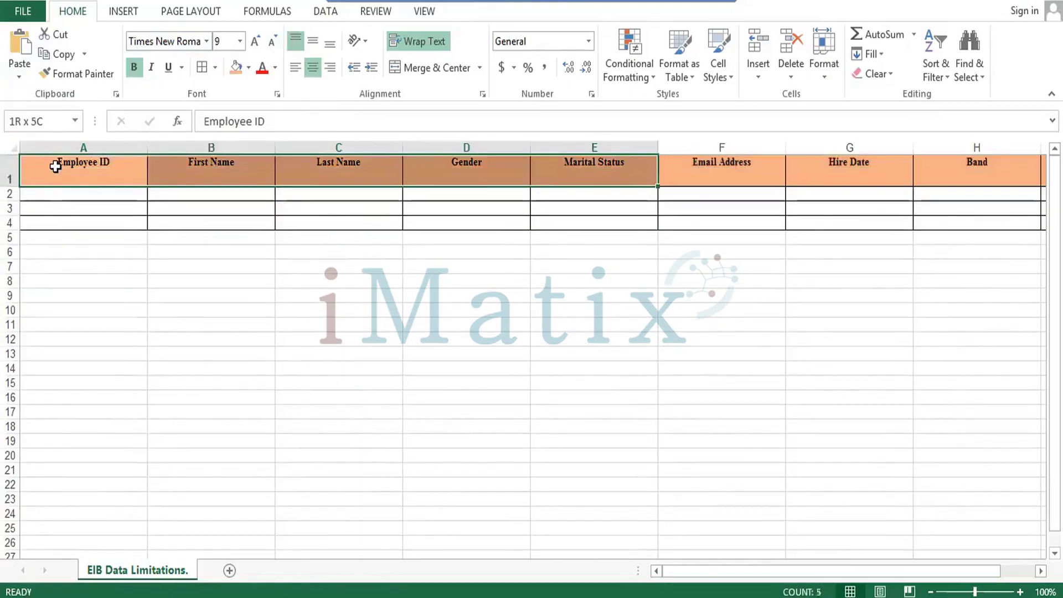
key("shift+Right")
key("shift+Right")
key("shift+Right")
key("shift+Right")
key("shift+Right")
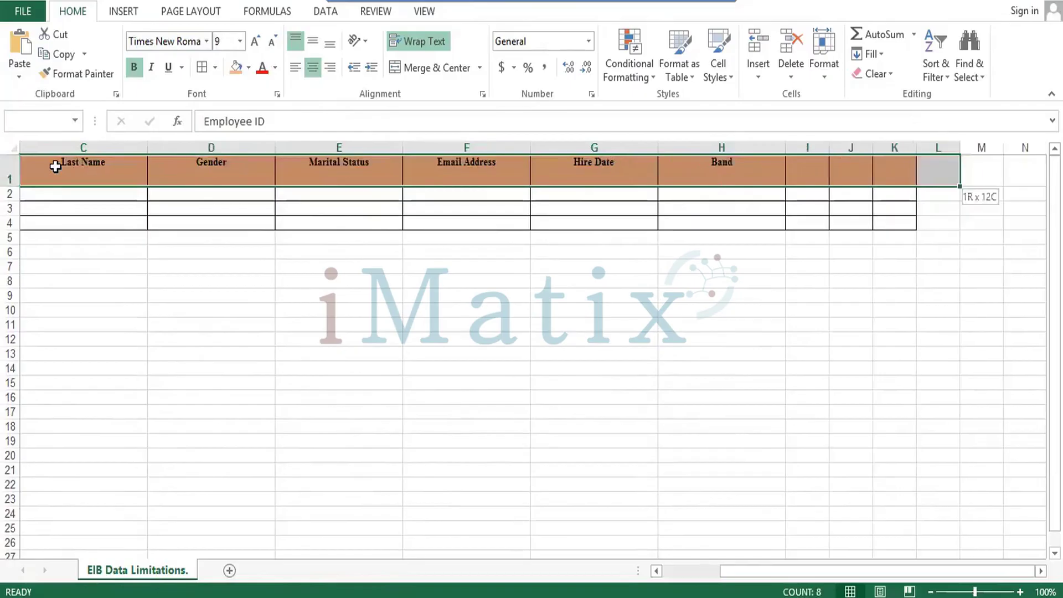
key("shift+Left")
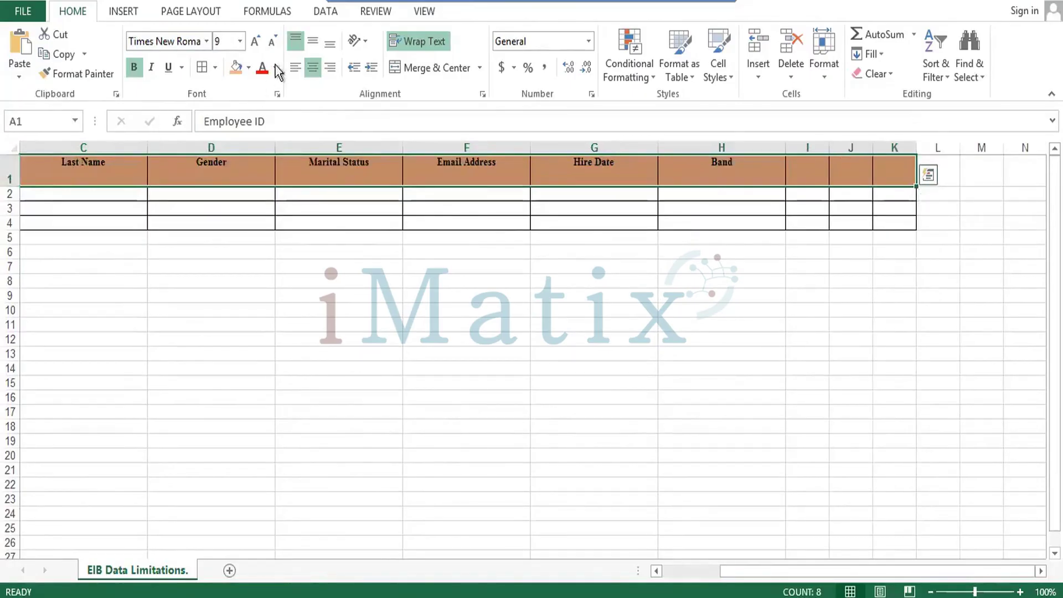
left_click(314, 42)
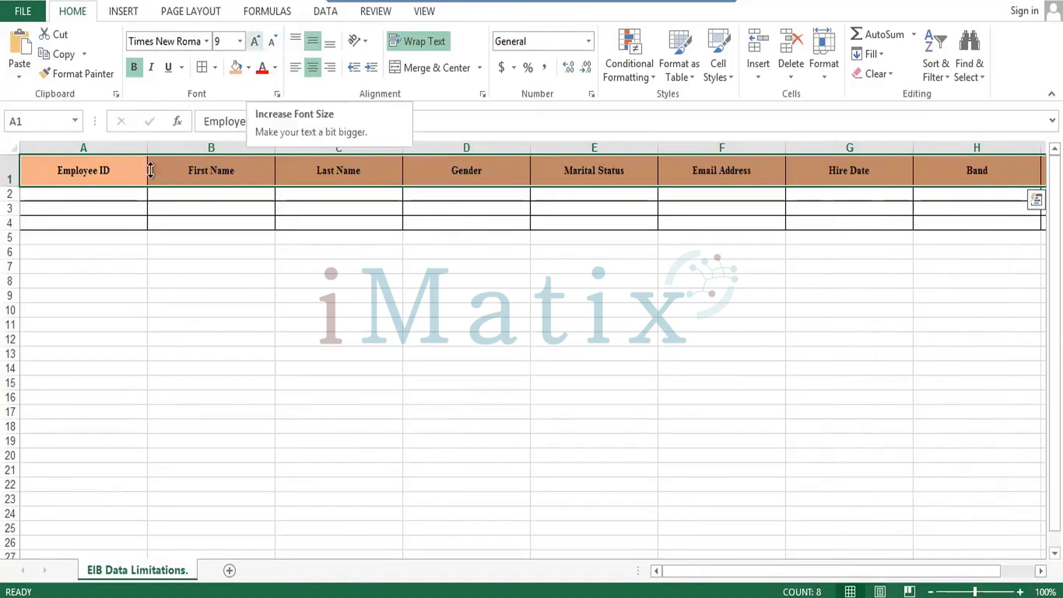
left_click(96, 195)
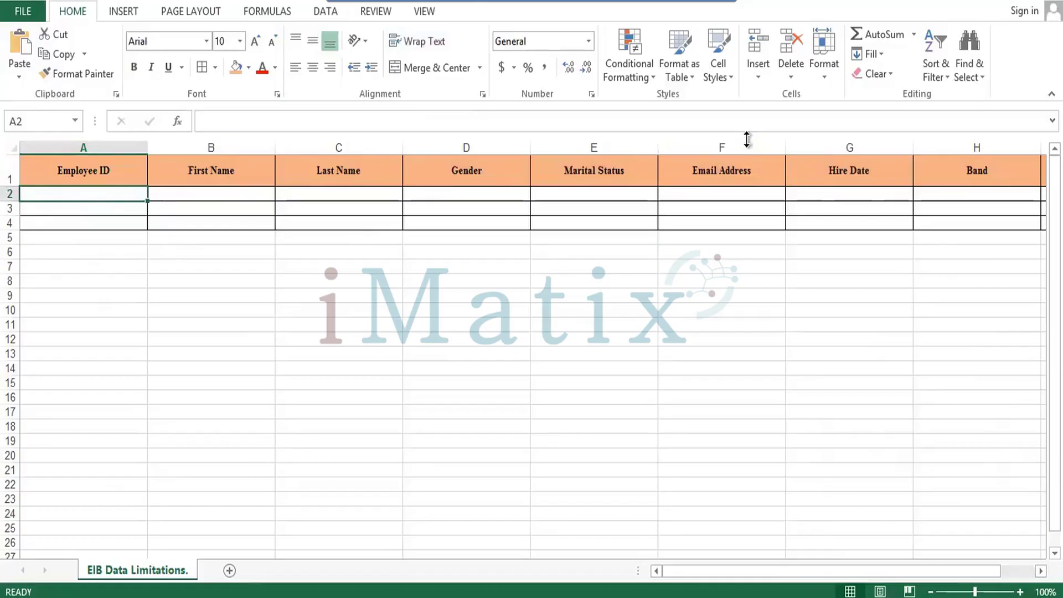
Enter the employee's ID, first name and last name in A2:C2.
double_click(105, 192)
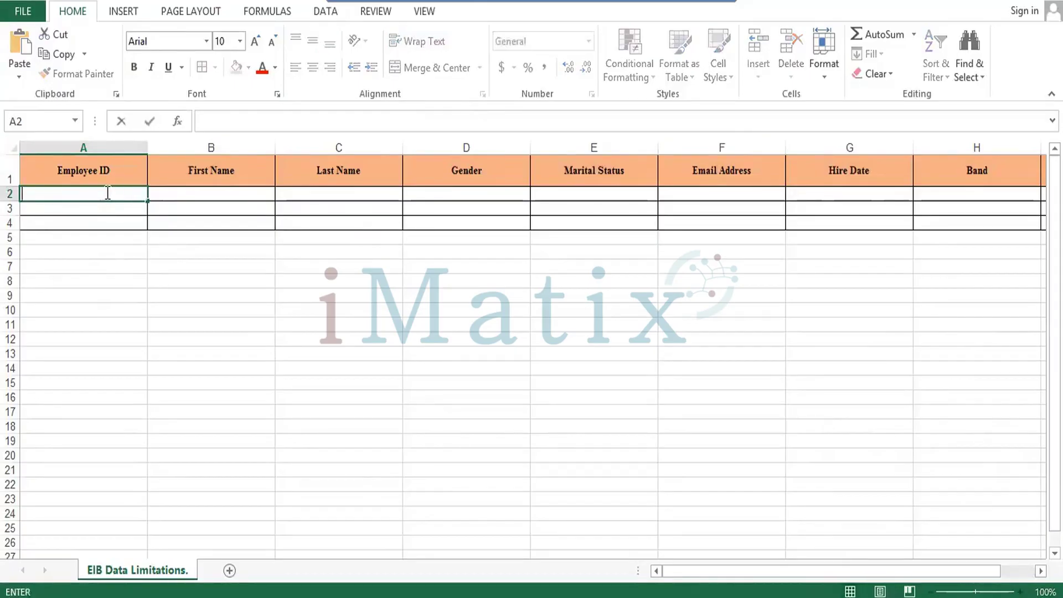
type("650227")
key("Tab")
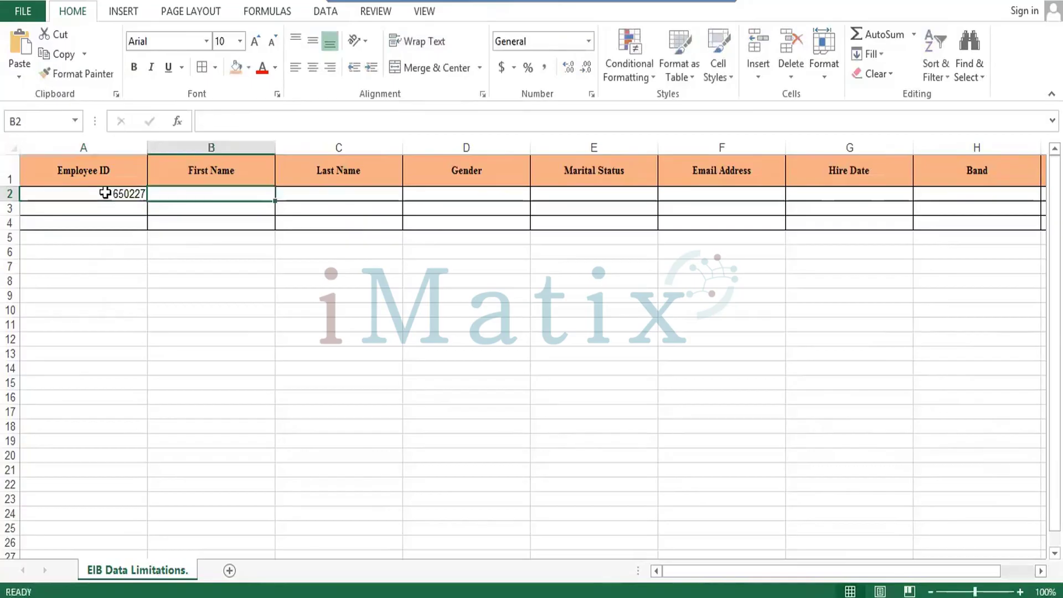
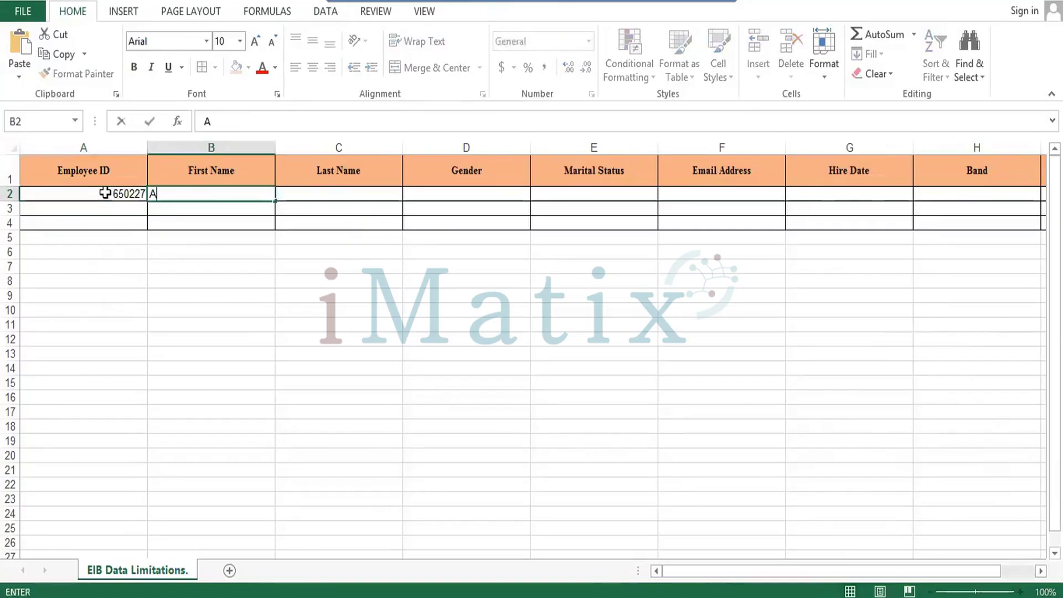
key("Tab")
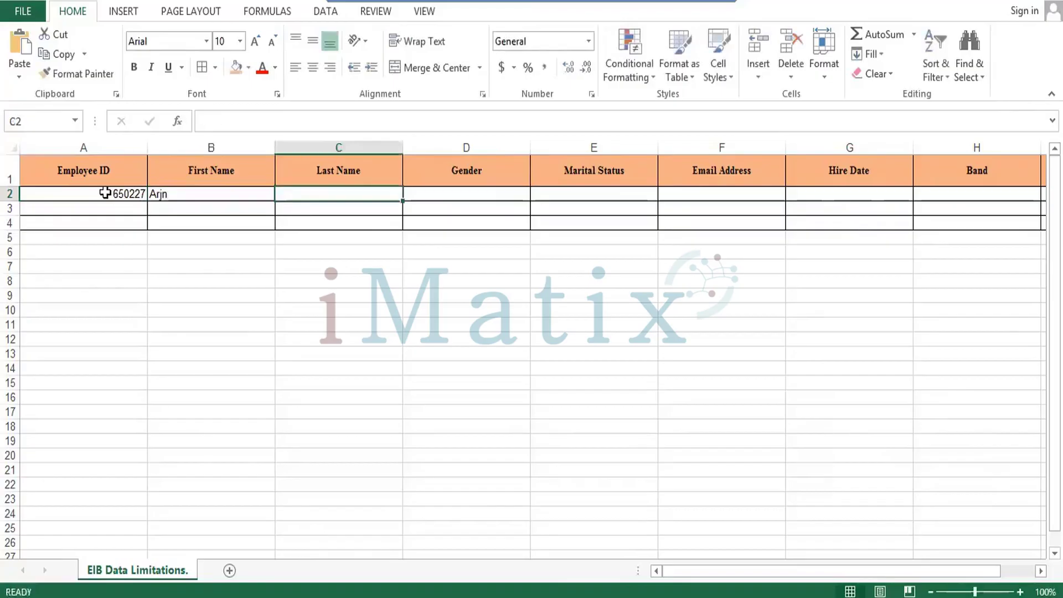
key("Tab")
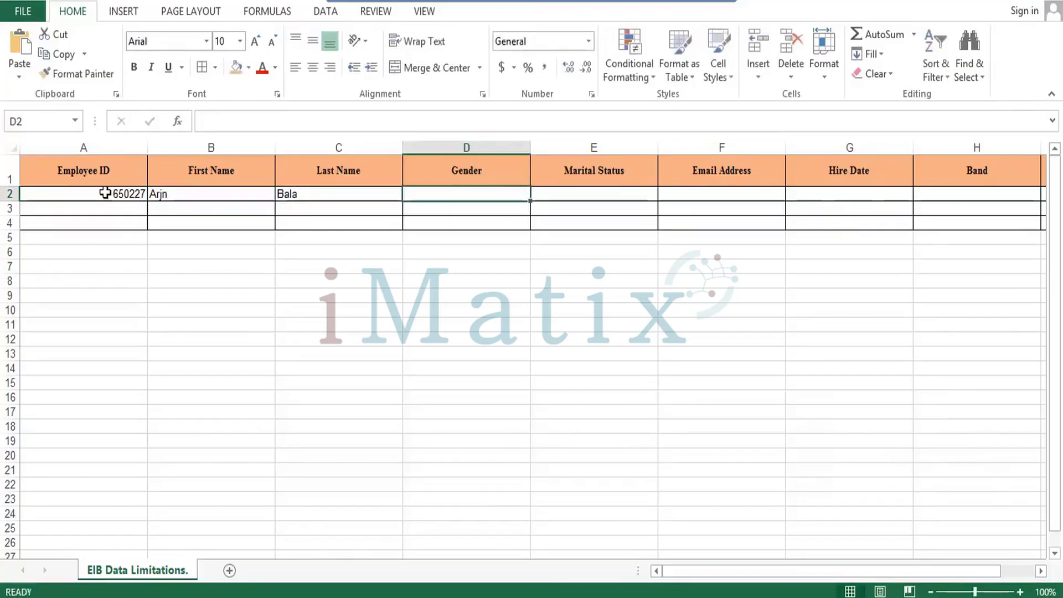
Set the gender in D2 to M.
type("Male")
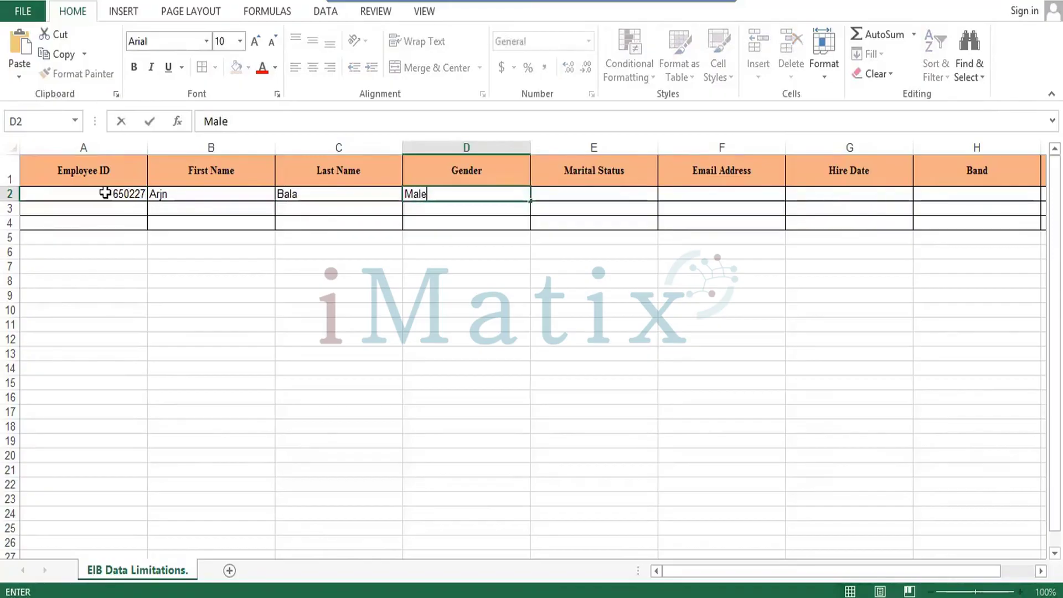
key("Tab")
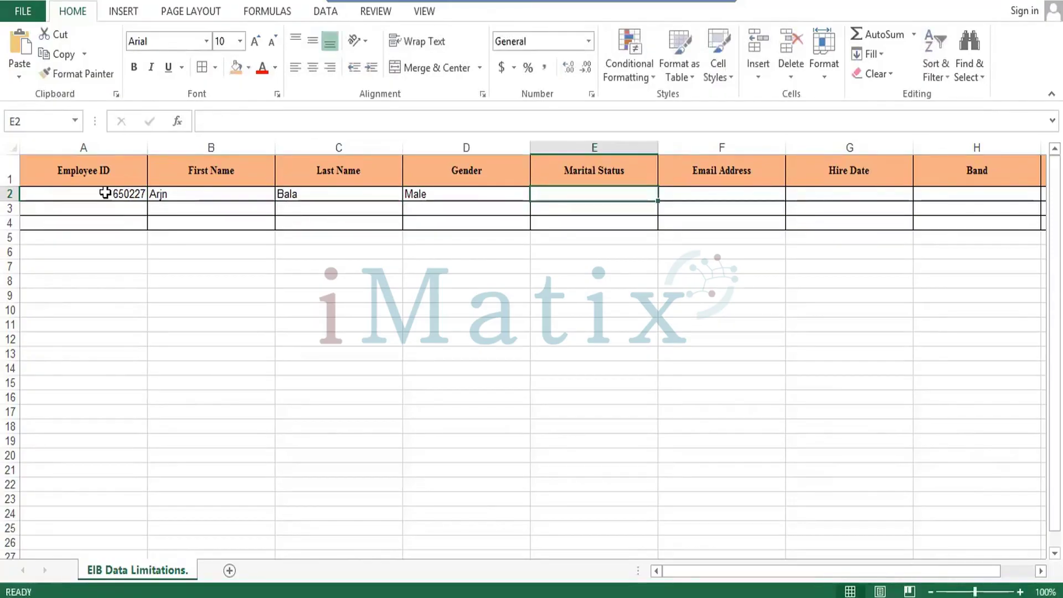
key("Left")
type("m")
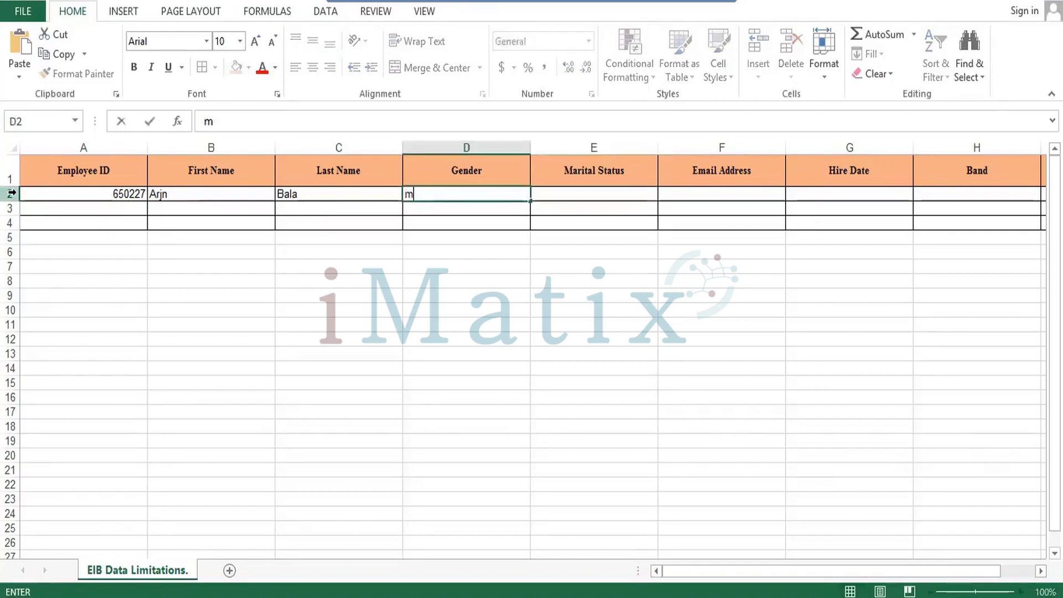
key("Tab")
key("Left")
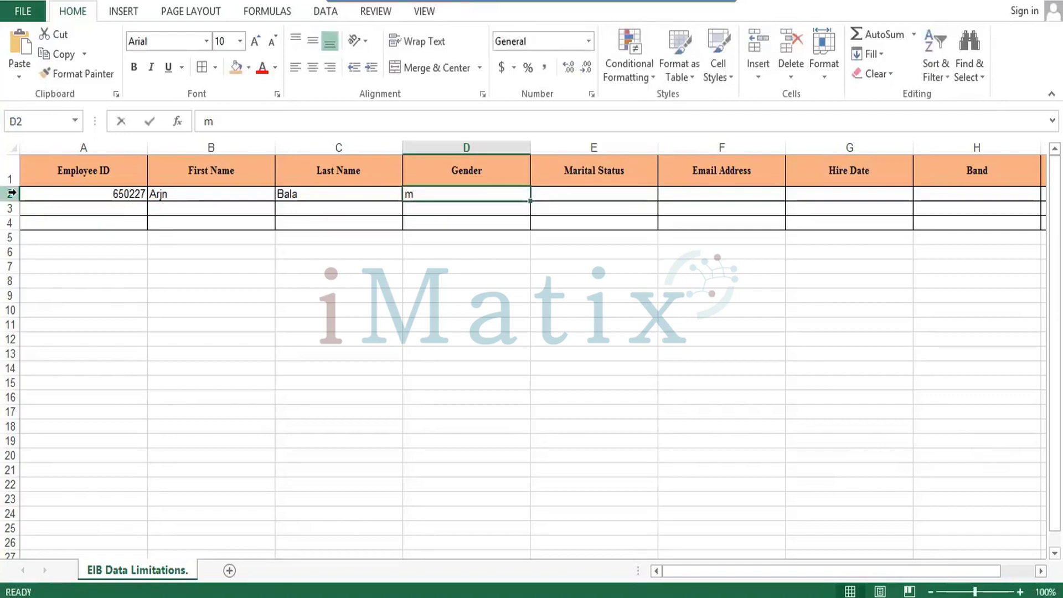
type("M")
key("Tab")
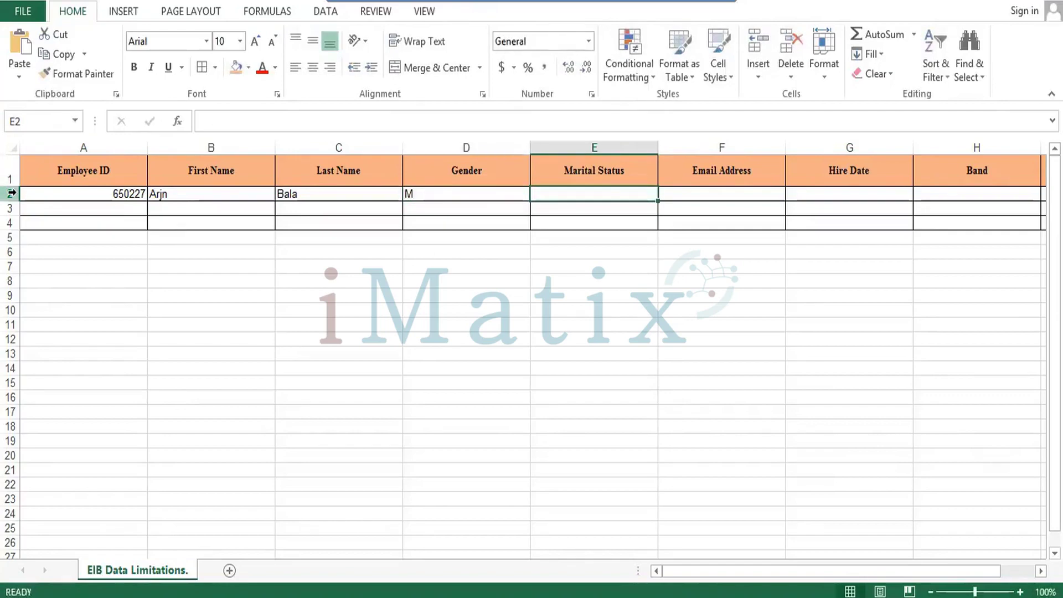
Delete the entire Marital Status column.
key("ctrl+minus")
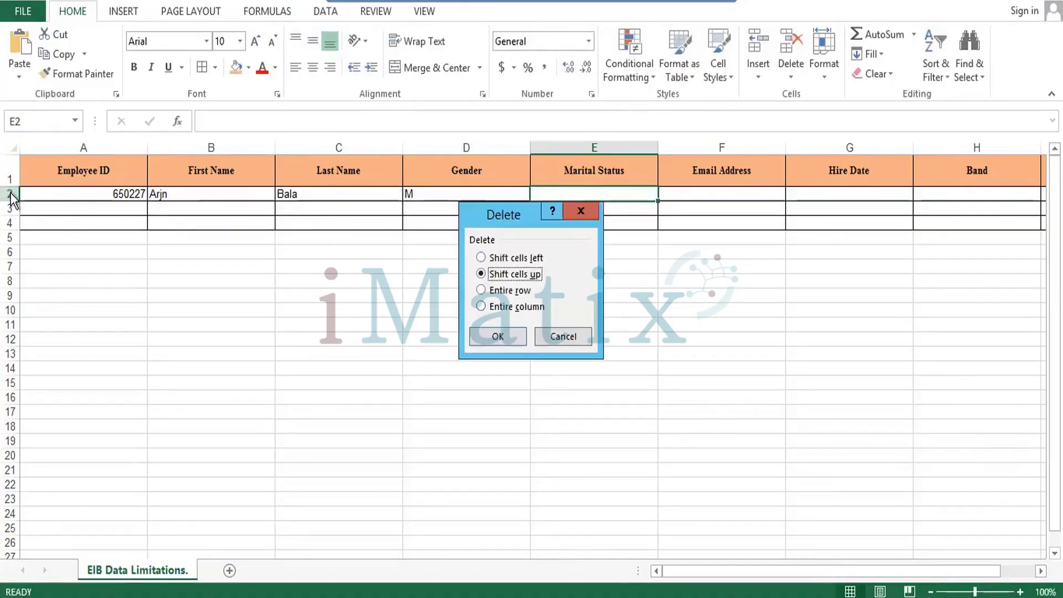
key("Down")
key("Down")
key("Return")
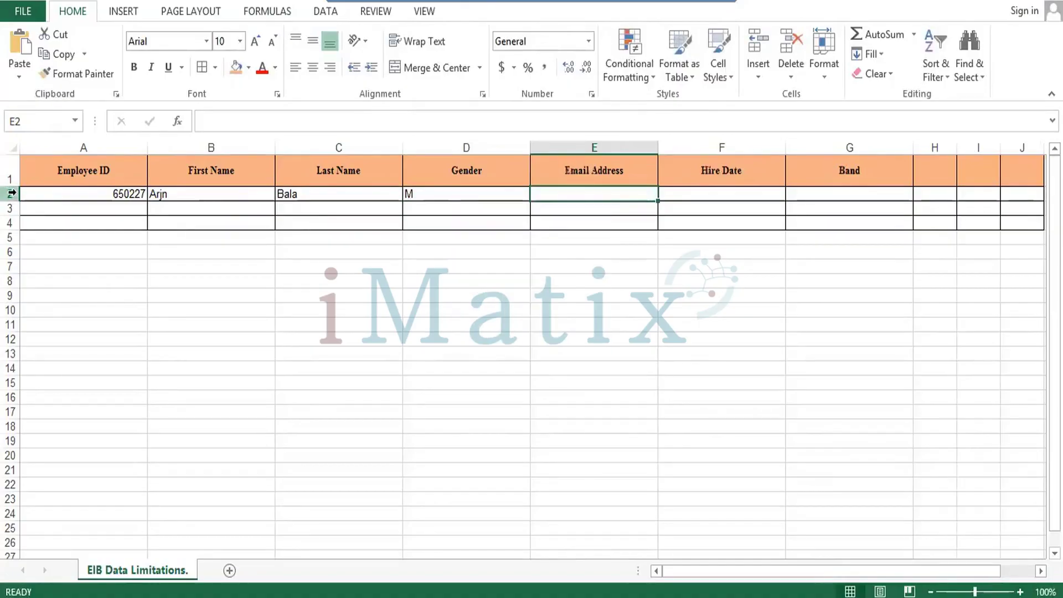
key("Right")
key("Right")
key("Right")
key("Left")
key("Left")
key("Left")
key("Down")
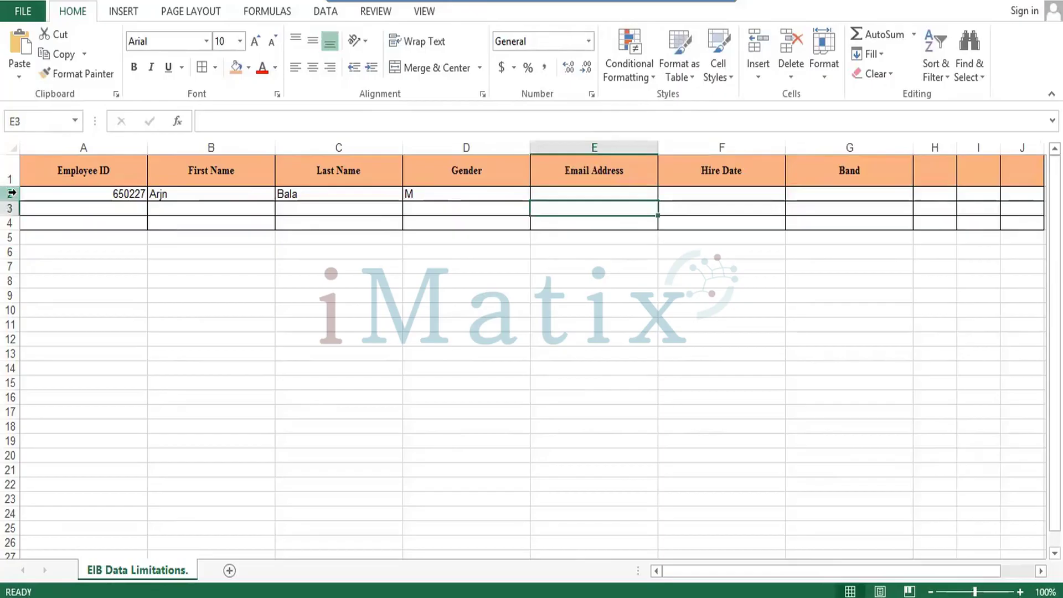
key("Up")
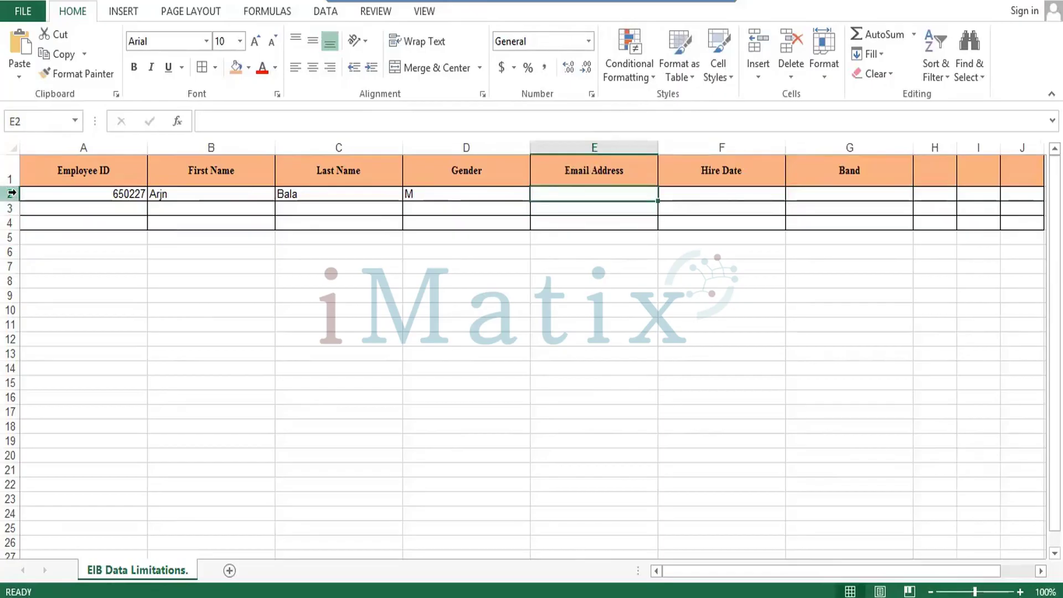
Enter the employee's e-mail, hire date 01-01-2021 and band Manager Ops in E2:G2.
type("XYZ")
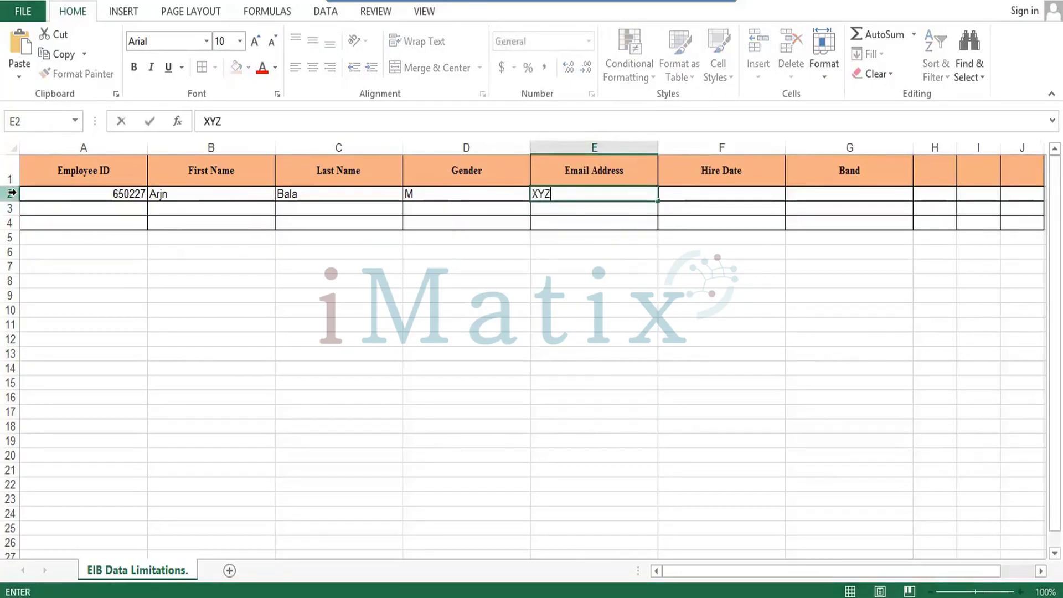
type("@GMAIL")
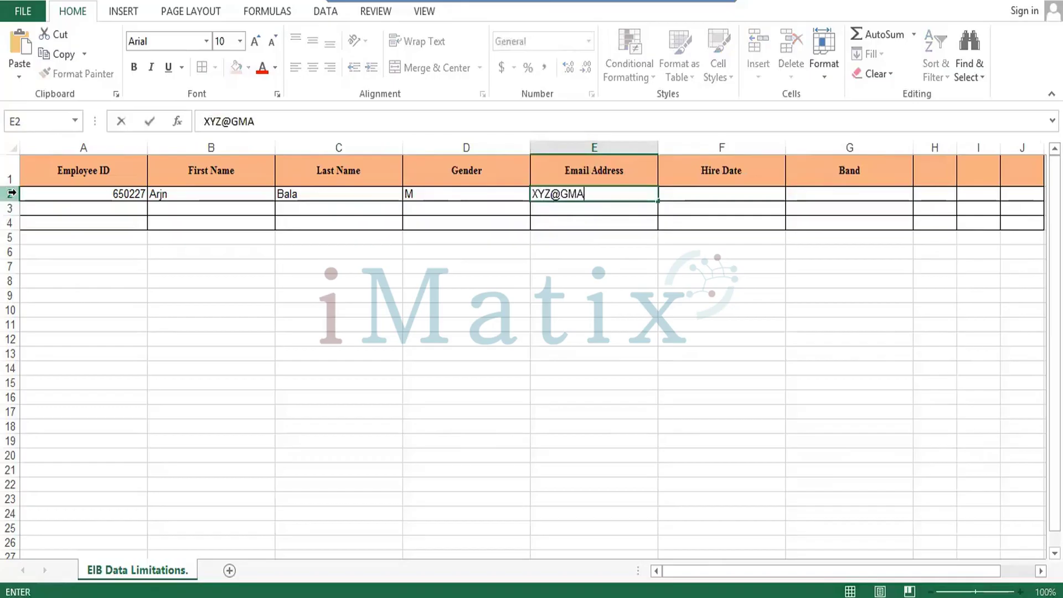
key("BackSpace")
key("BackSpace")
key("BackSpace")
key("BackSpace")
type("mail.com")
key("Tab")
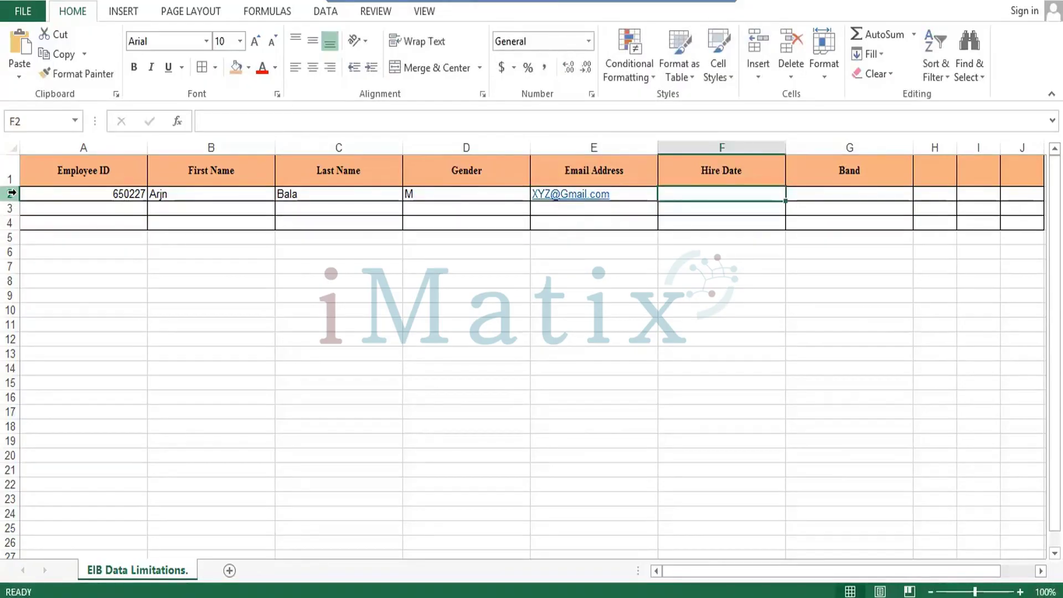
type("01-0")
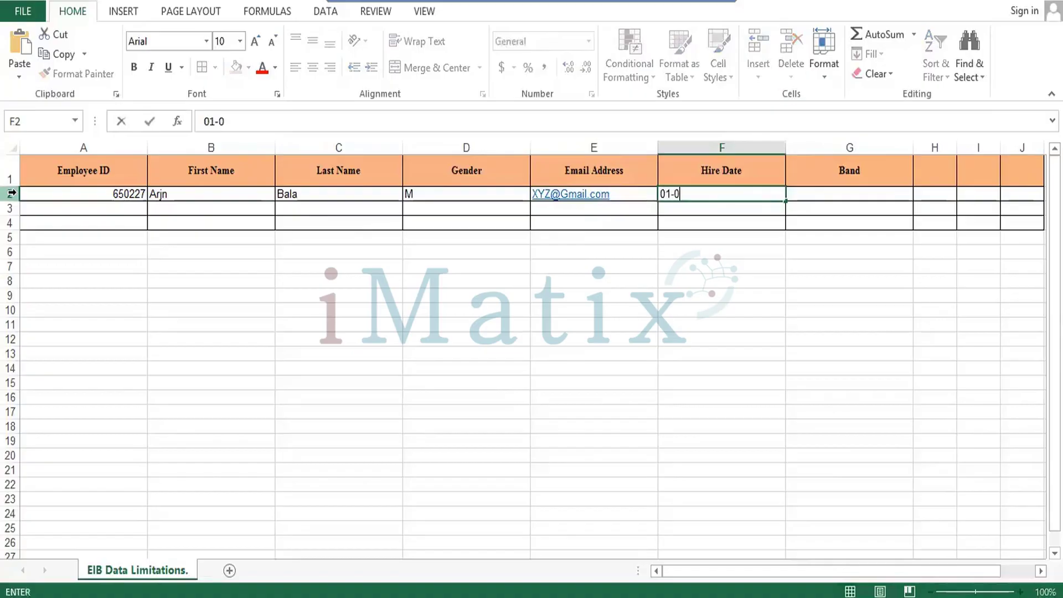
type("1-2021")
key("Tab")
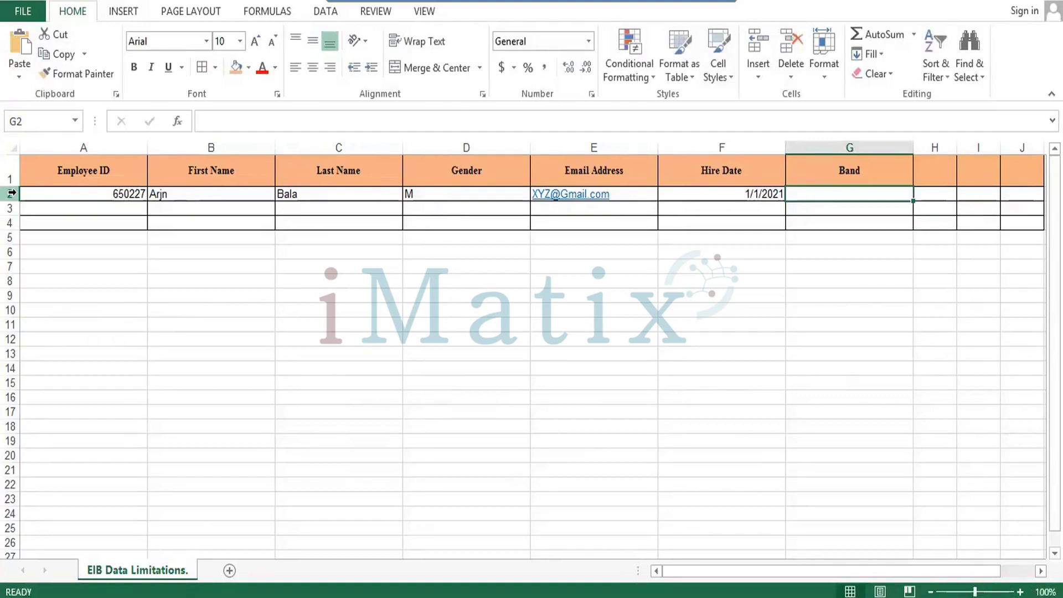
type("Manager")
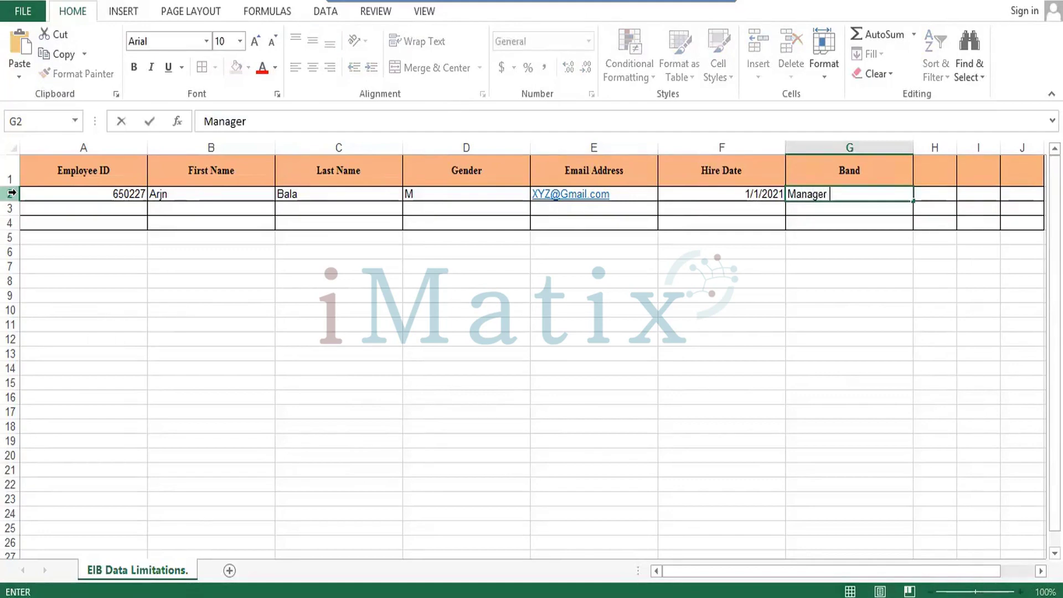
type(" Ops")
key("Tab")
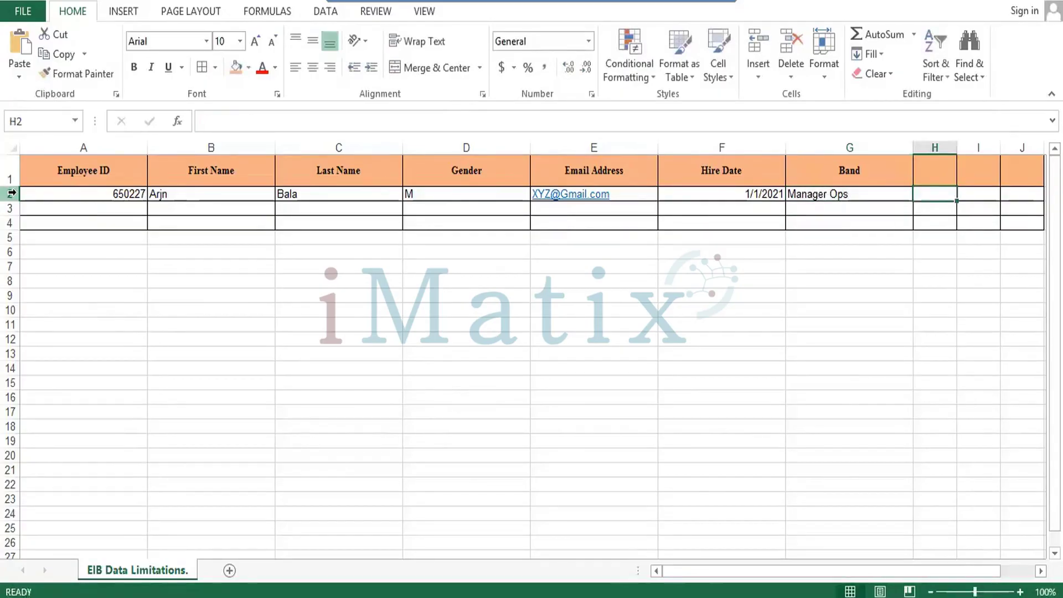
Add the headings Start Date in H1 and End Date in I1.
key("Up")
key("Right")
key("Right")
key("Right")
key("Right")
key("Left")
key("Left")
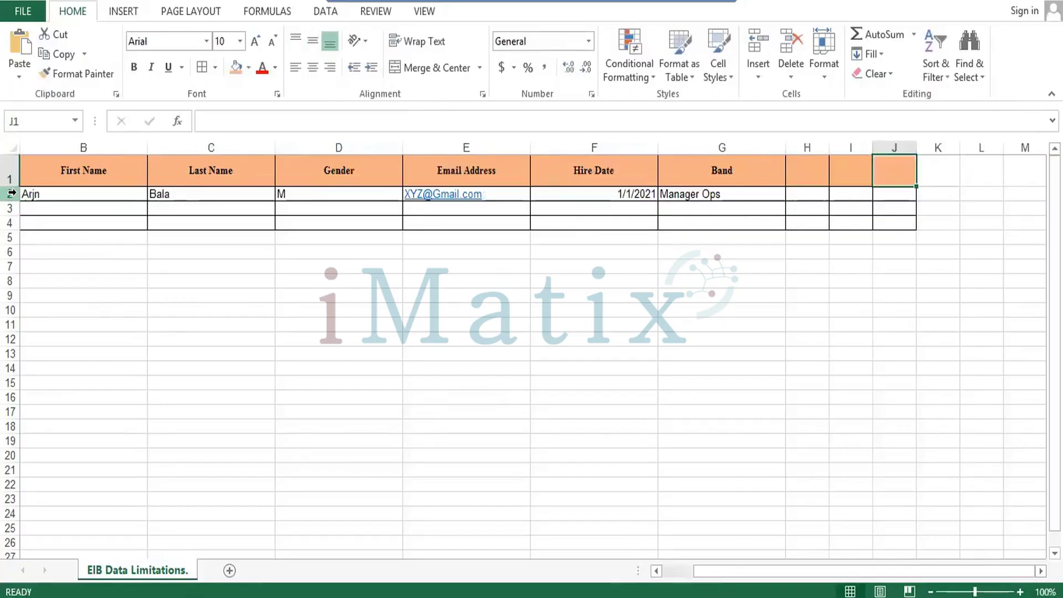
key("Left")
key("Left")
type("Staet")
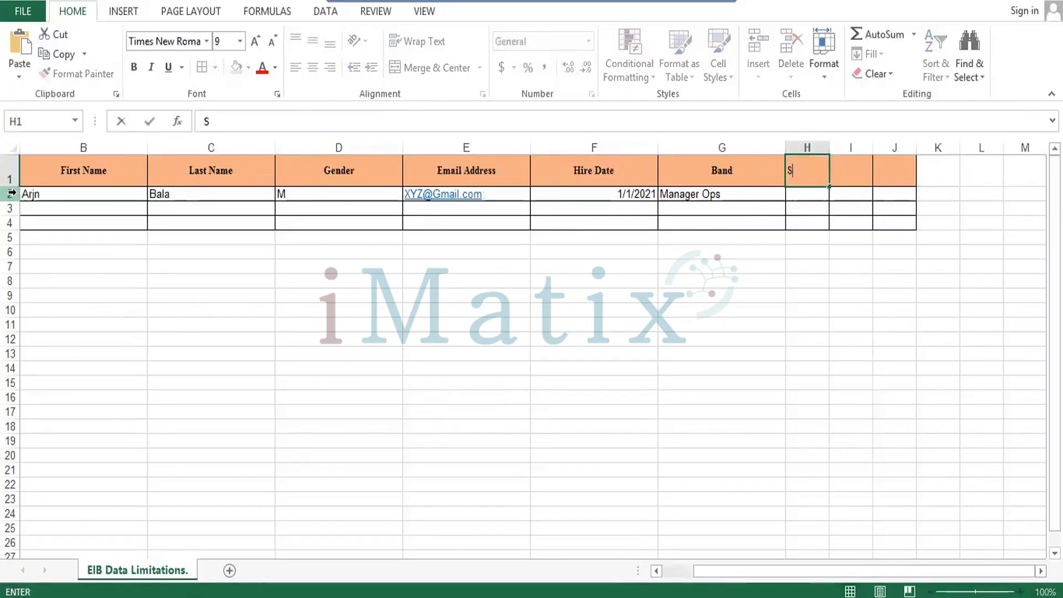
key("BackSpace")
key("BackSpace")
type("art Date")
key("BackSpace")
type("te")
key("Tab")
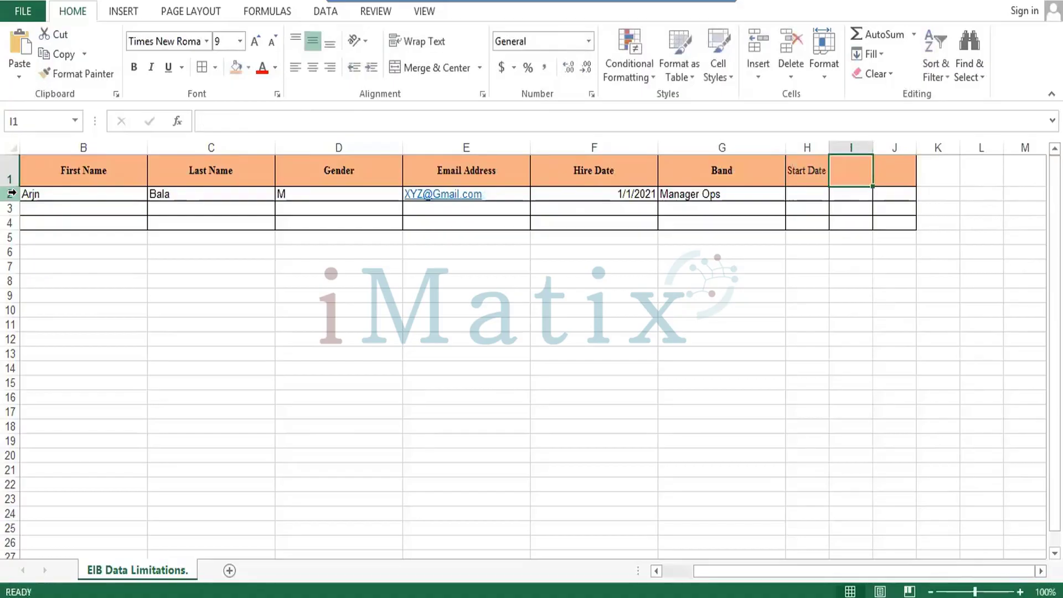
type("End D")
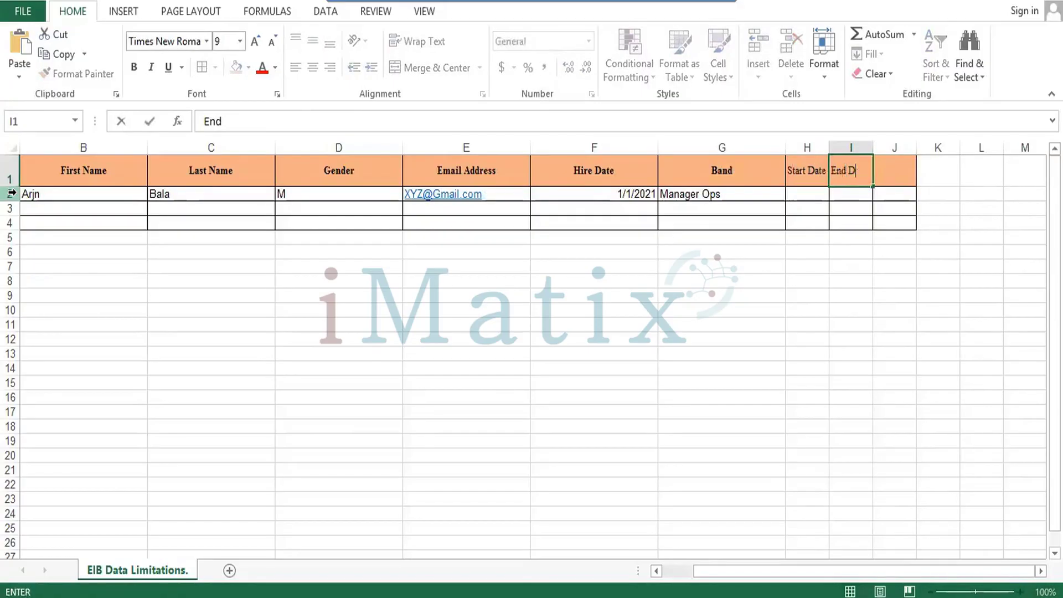
type("ate")
key("Tab")
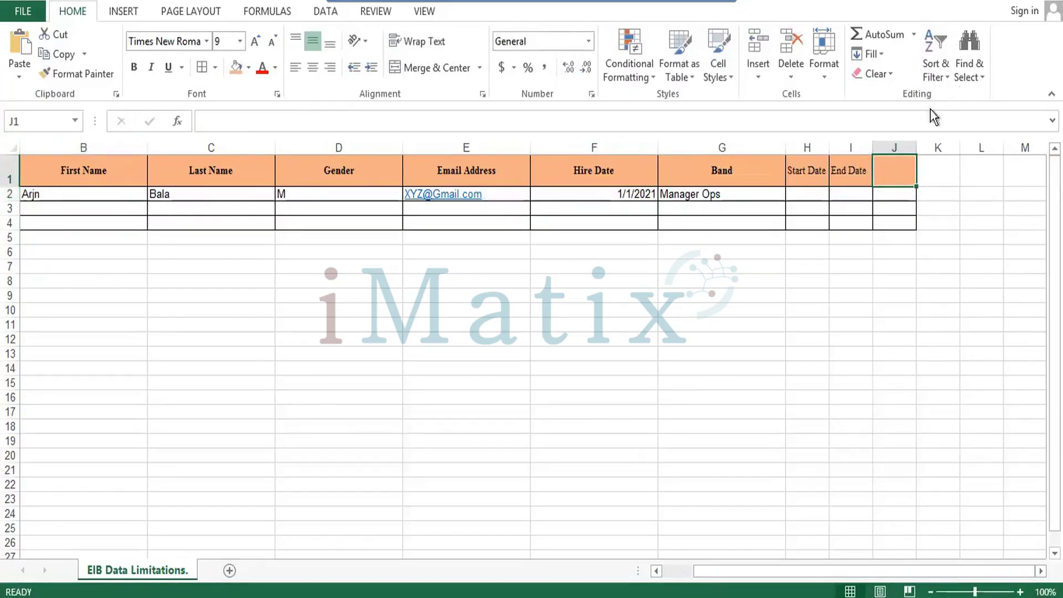
Widen column H and make the Start Date and End Date headings centred and bold.
left_click_drag(829, 148, 1011, 147)
left_click_drag(831, 177, 957, 160)
left_click(305, 67)
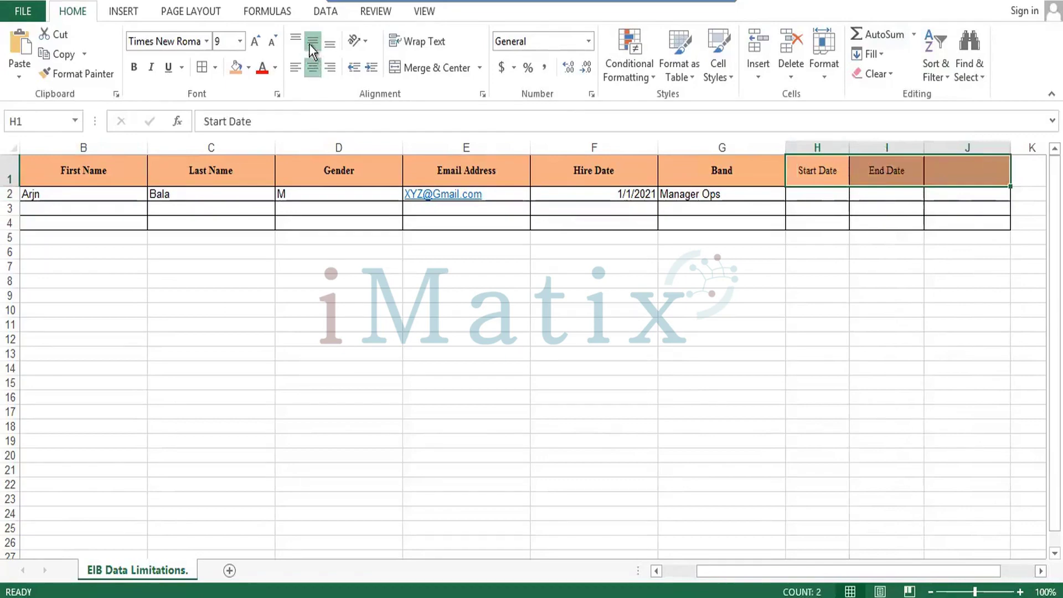
key("ctrl+b")
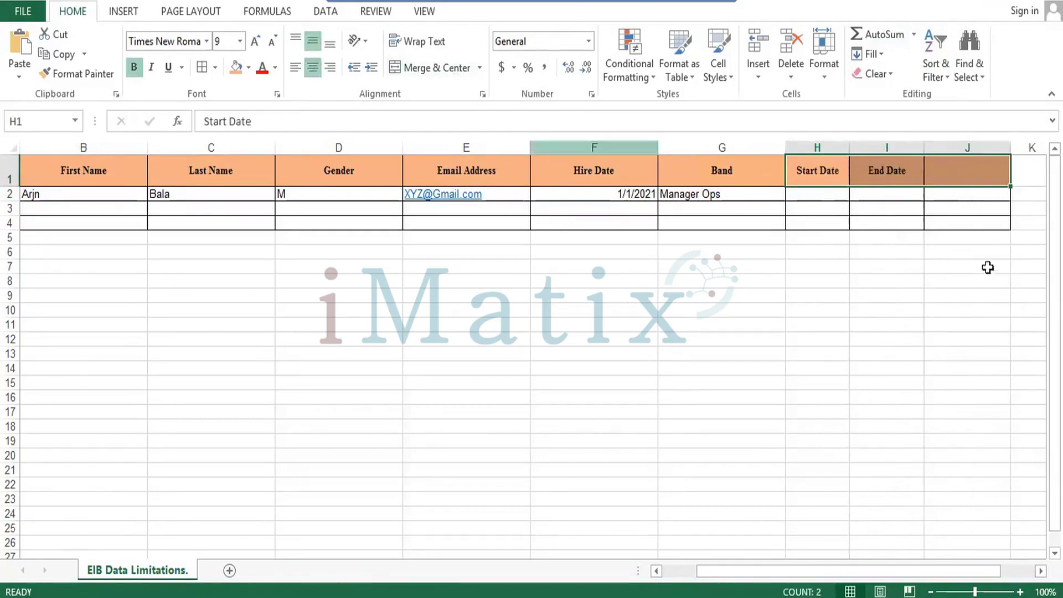
double_click(948, 173)
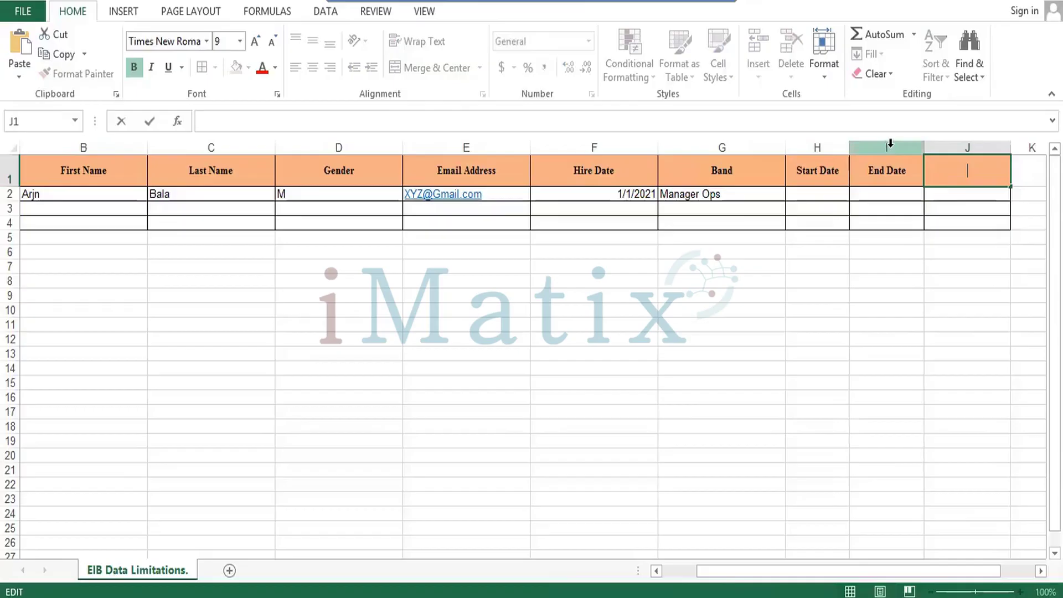
Centre row 2's data horizontally and vertically in Times New Roman, and make row 2 taller.
left_click(938, 199)
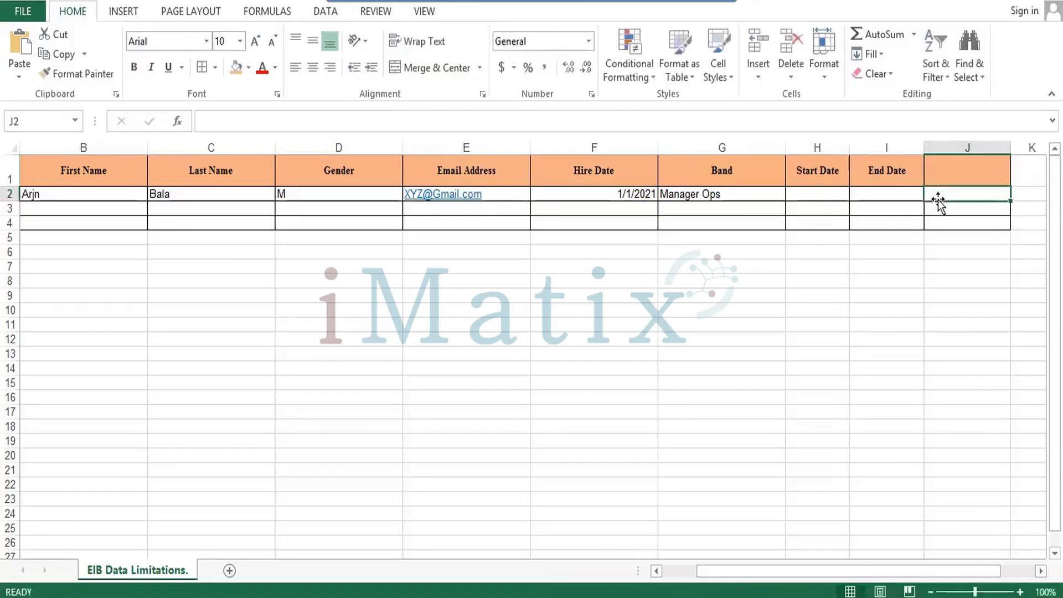
key("ctrl+shift+Left")
key("ctrl+shift+Left")
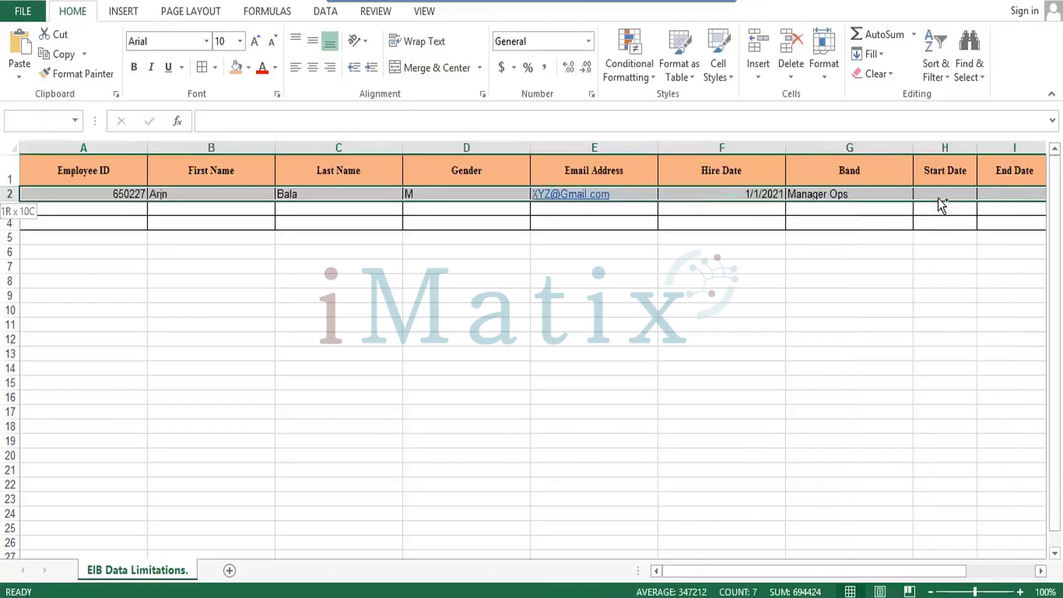
left_click(313, 67)
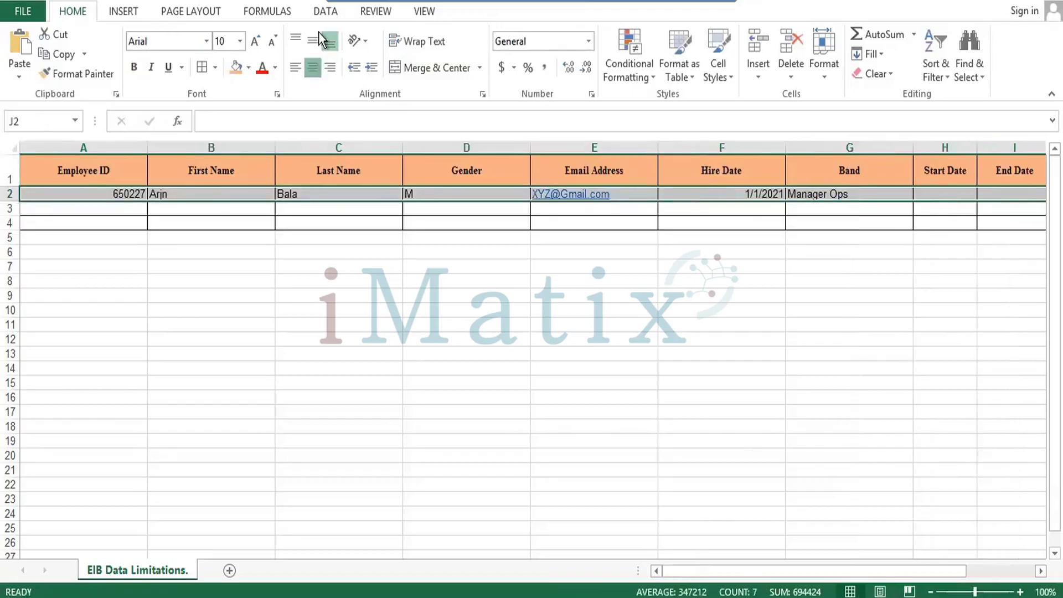
left_click(315, 42)
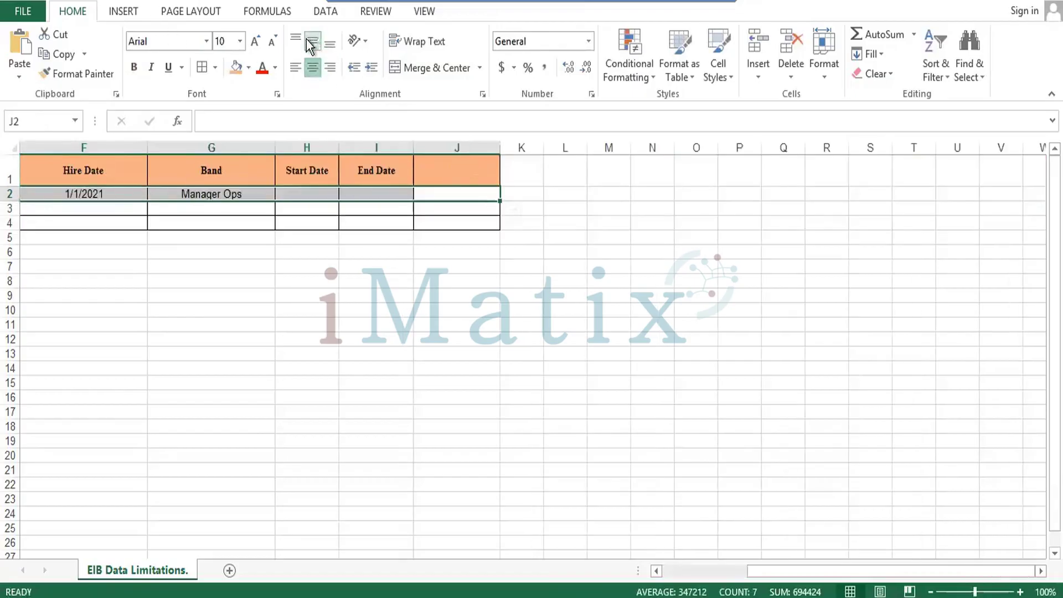
left_click(208, 41)
type("ti")
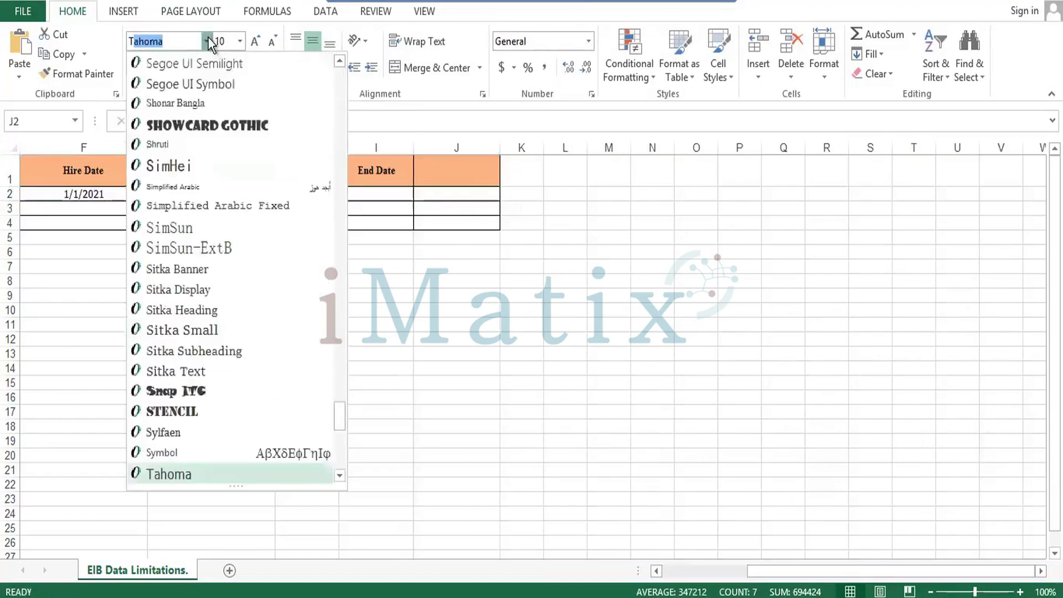
key("Return")
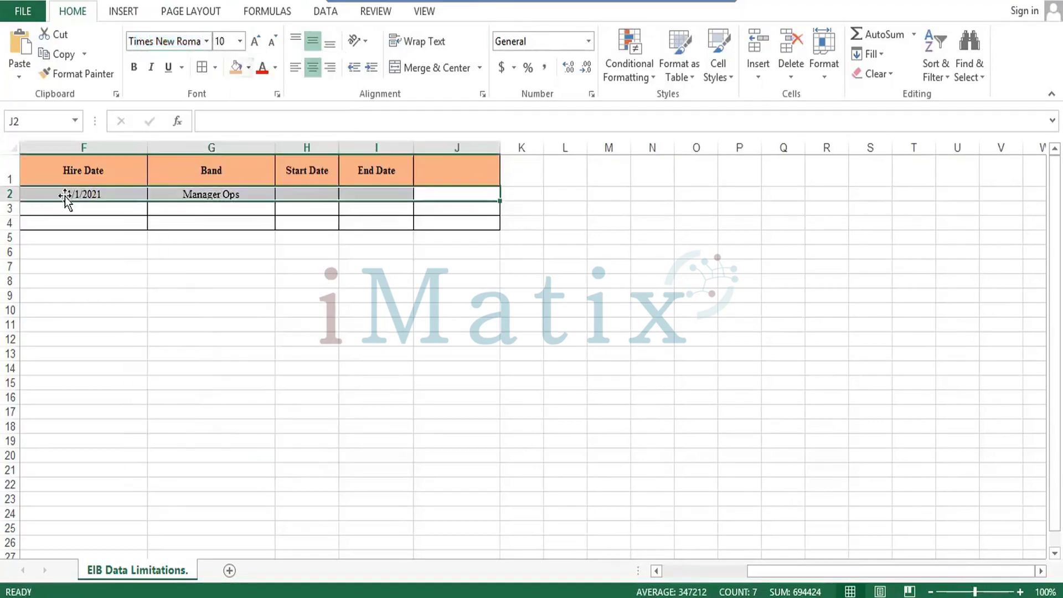
left_click_drag(10, 198, 10, 211)
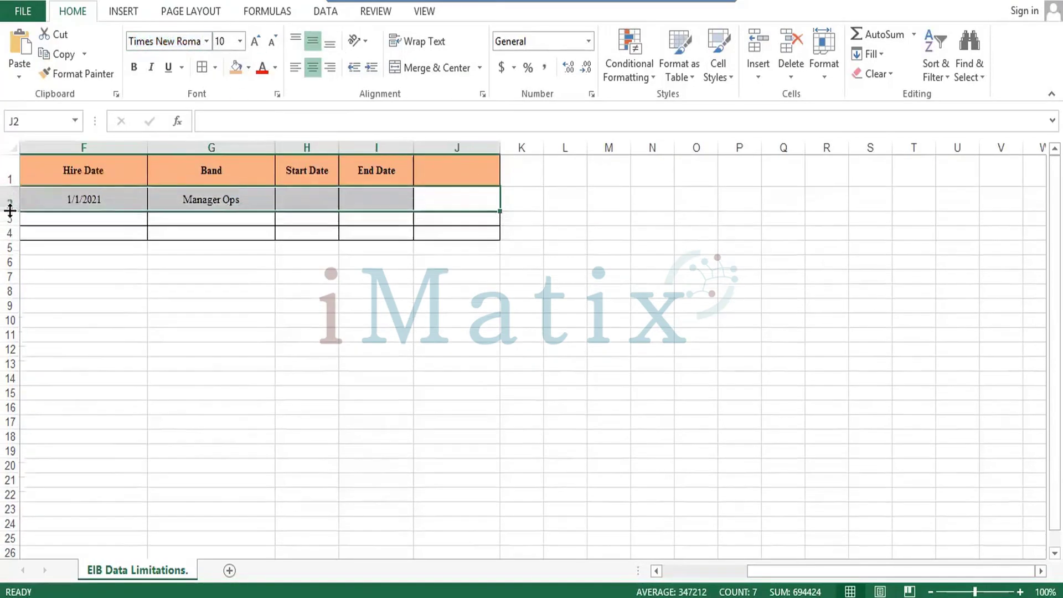
left_click(310, 197)
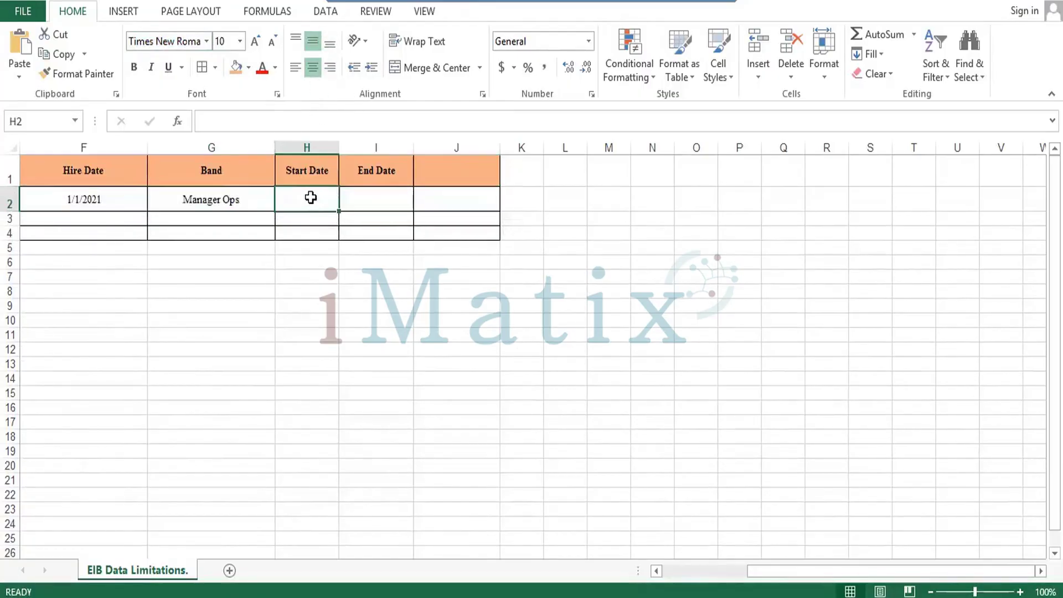
Enter the start date 01-10-2022 in H2.
type("11")
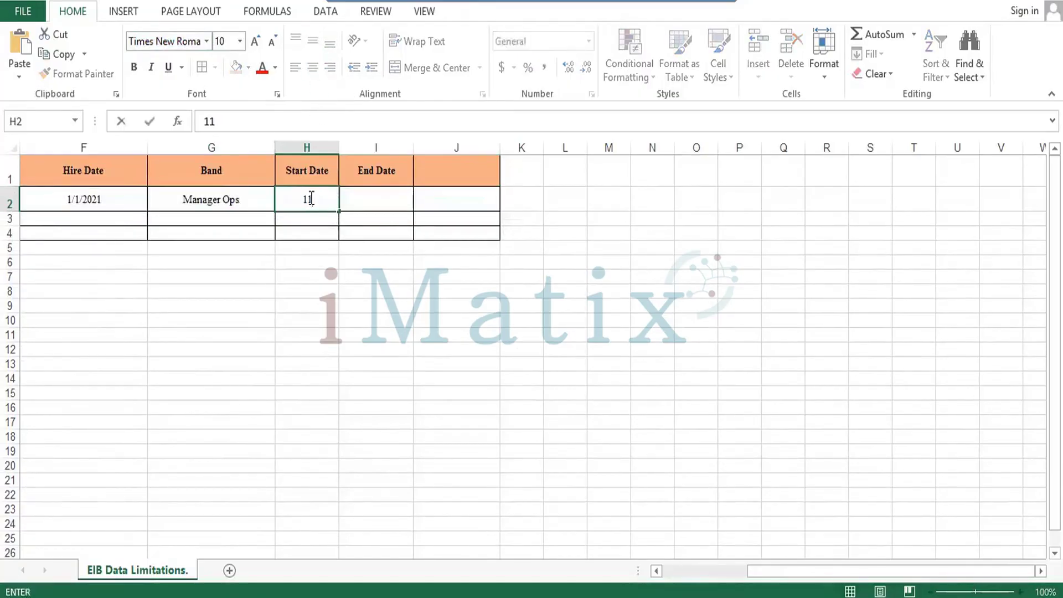
type("-")
key("BackSpace")
key("BackSpace")
key("BackSpace")
type("01-01")
key("BackSpace")
key("BackSpace")
type("11")
key("BackSpace")
type("0-")
type("2022")
key("Tab")
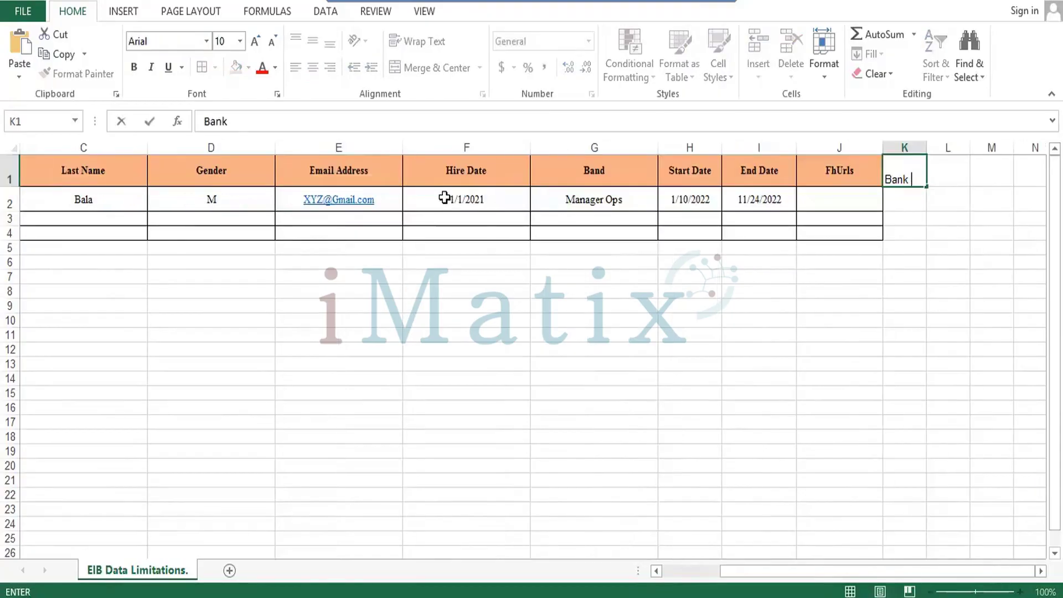
Complete the Bank H Urls header in K1 and autofit column K.
type("H Urls")
key("Return")
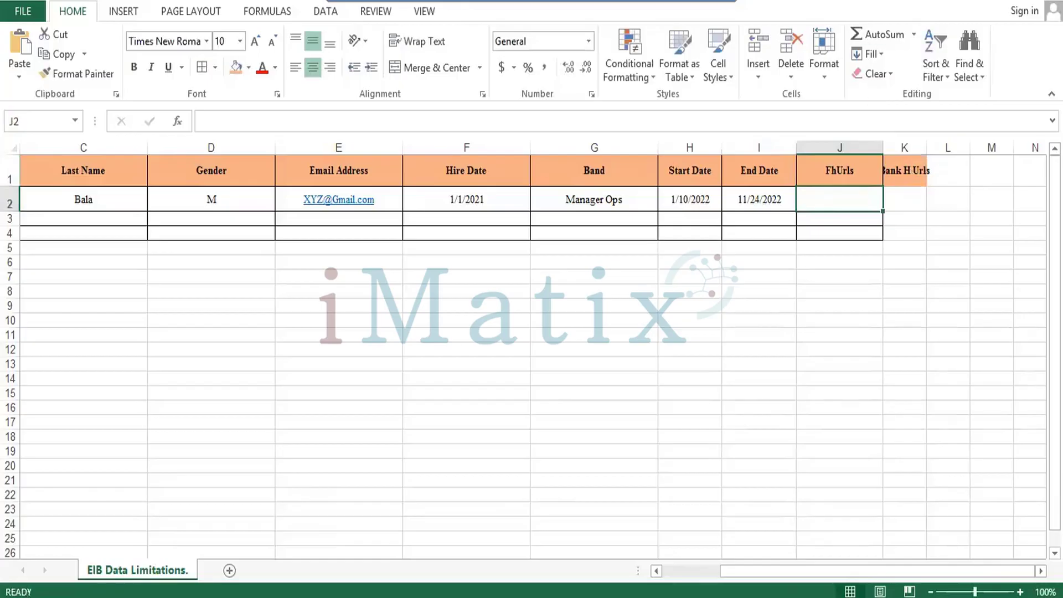
double_click(927, 155)
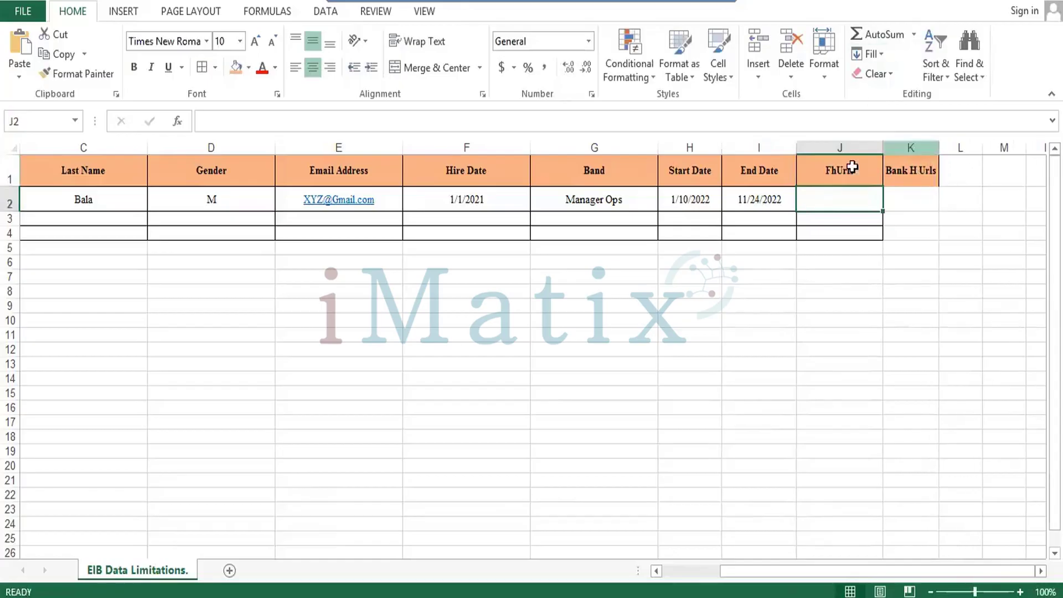
Apply All Borders to the new columns J to L, rows 1 to 4.
key("Up")
left_click(945, 166, "shift")
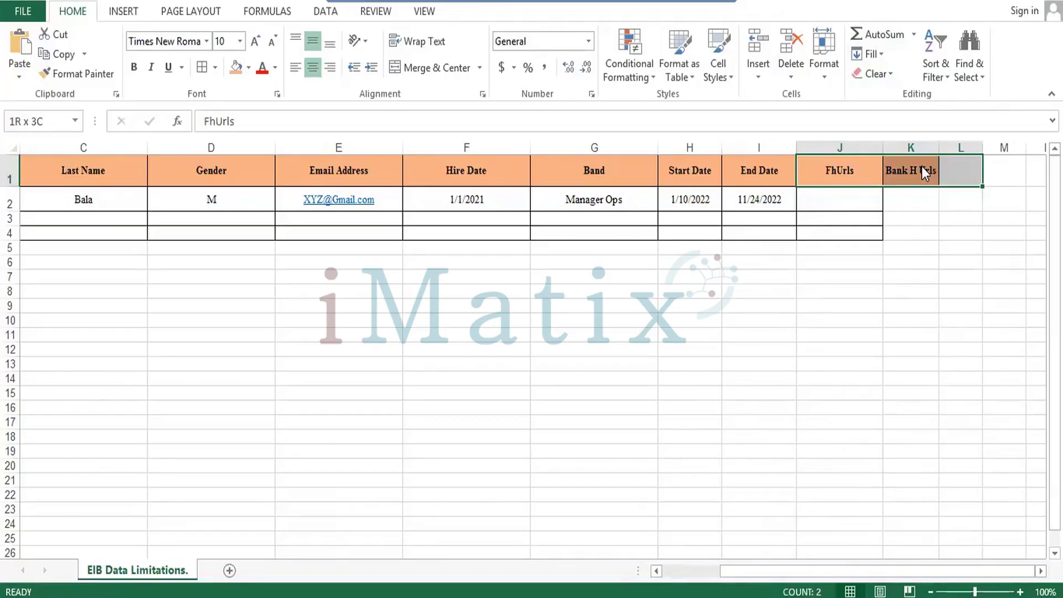
left_click_drag(922, 167, 922, 167)
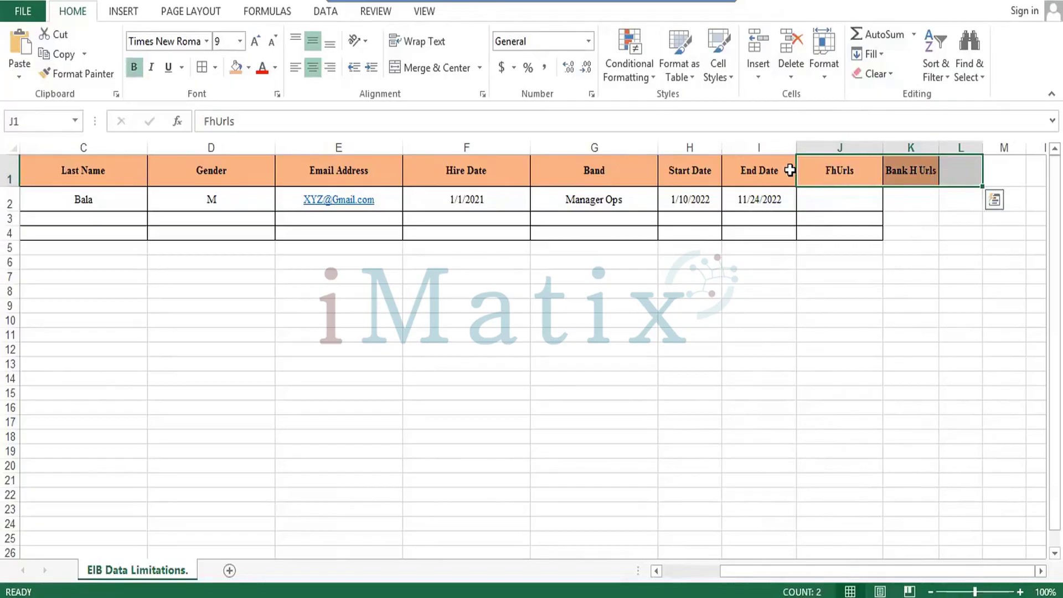
left_click_drag(853, 176, 950, 232)
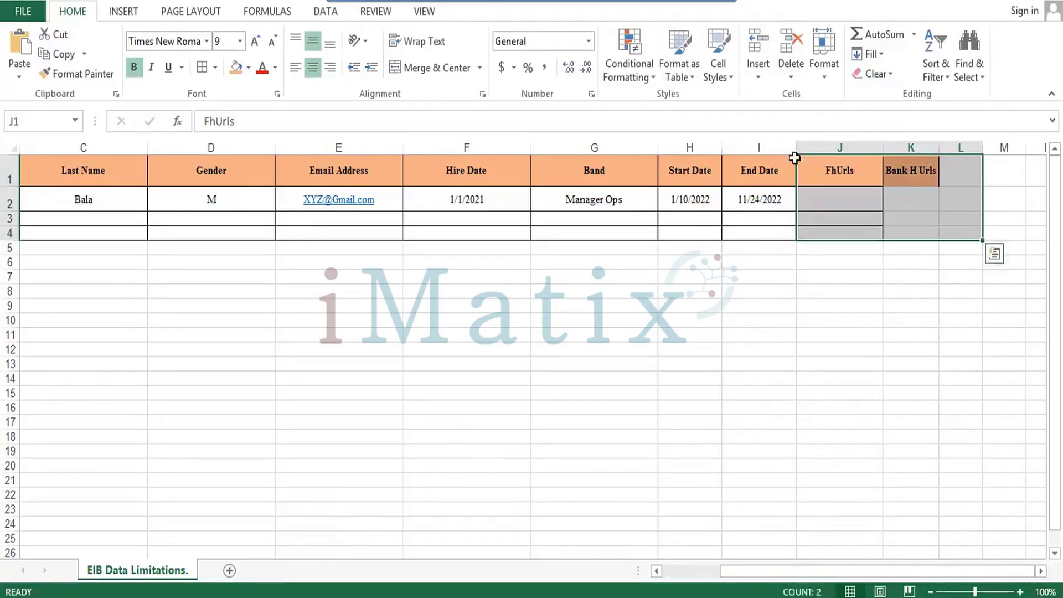
left_click(203, 67)
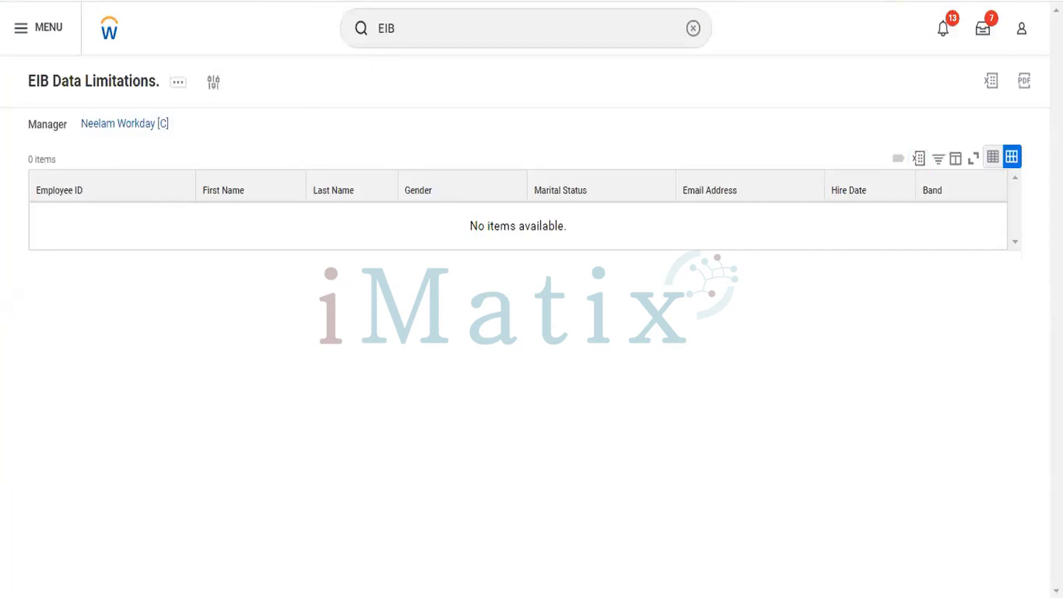
Paste the Workday report URL into J2 under FhUrls and remove its reload token.
key("alt+Tab")
left_click(864, 202)
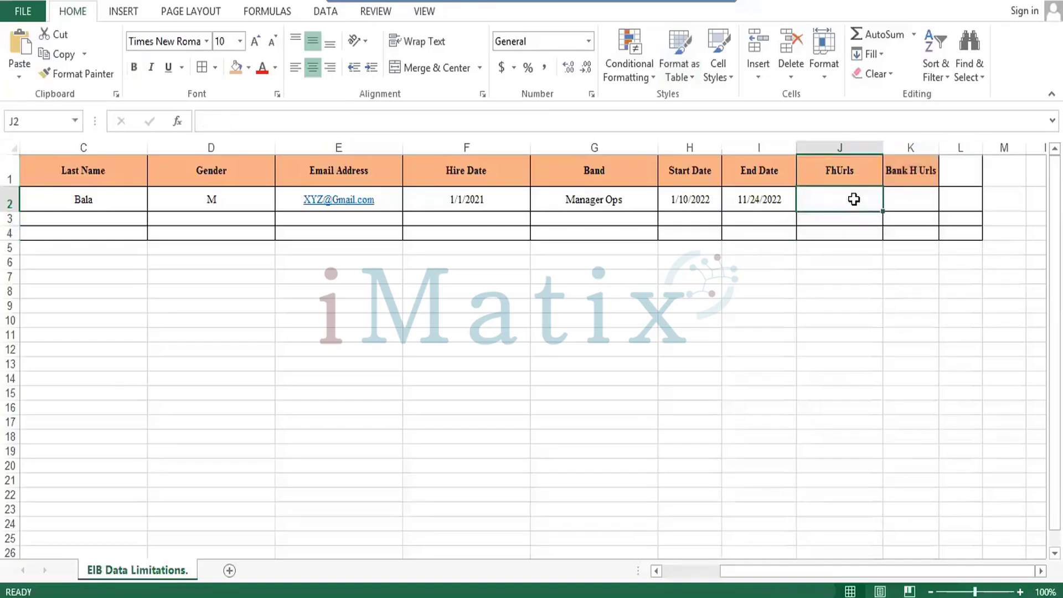
key("ctrl+v")
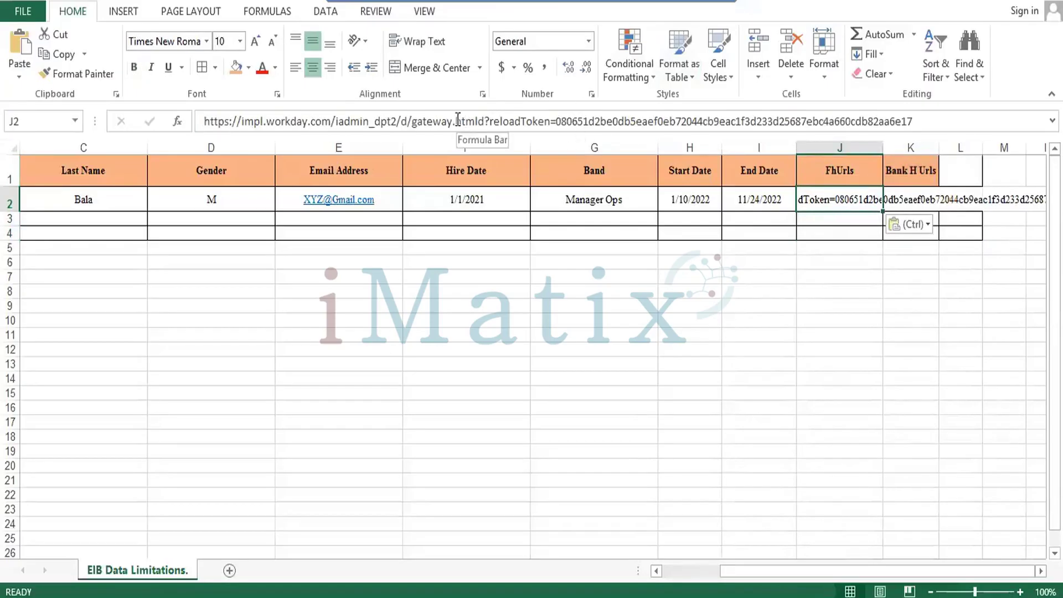
left_click(486, 119)
left_click(957, 121, "shift")
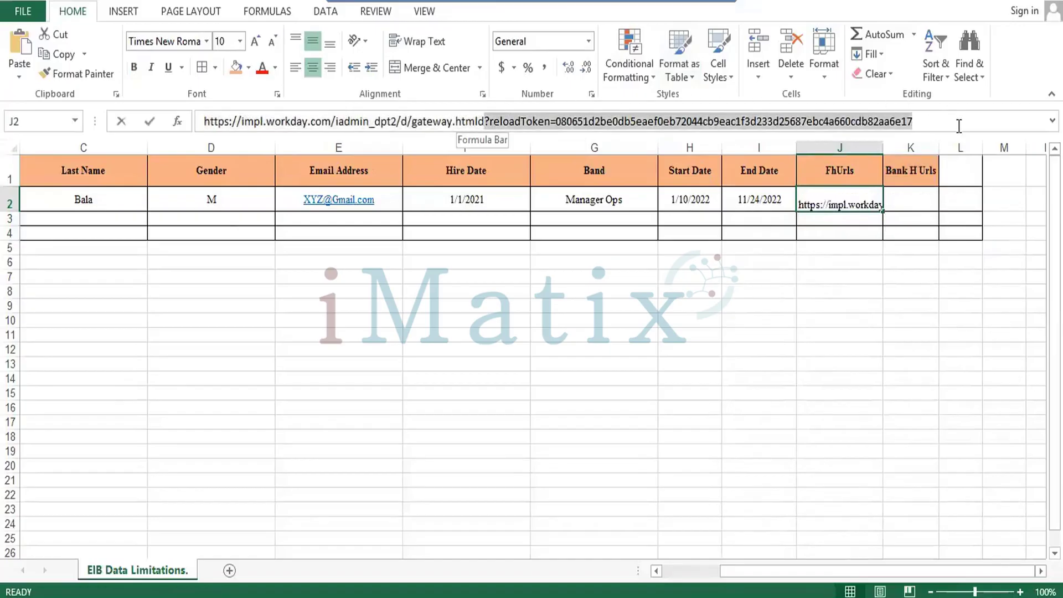
key("Delete")
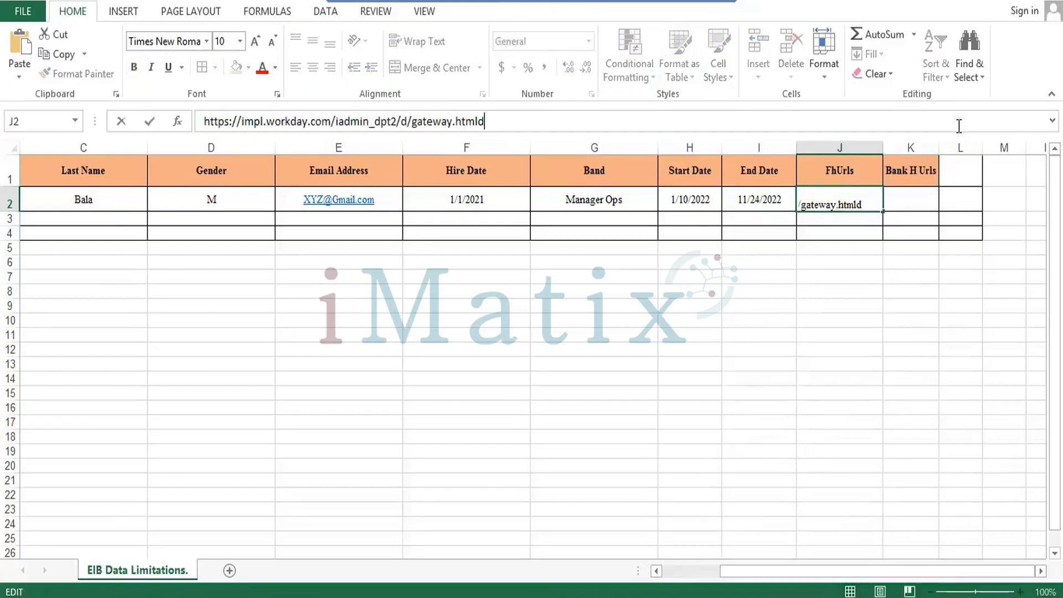
key("Return")
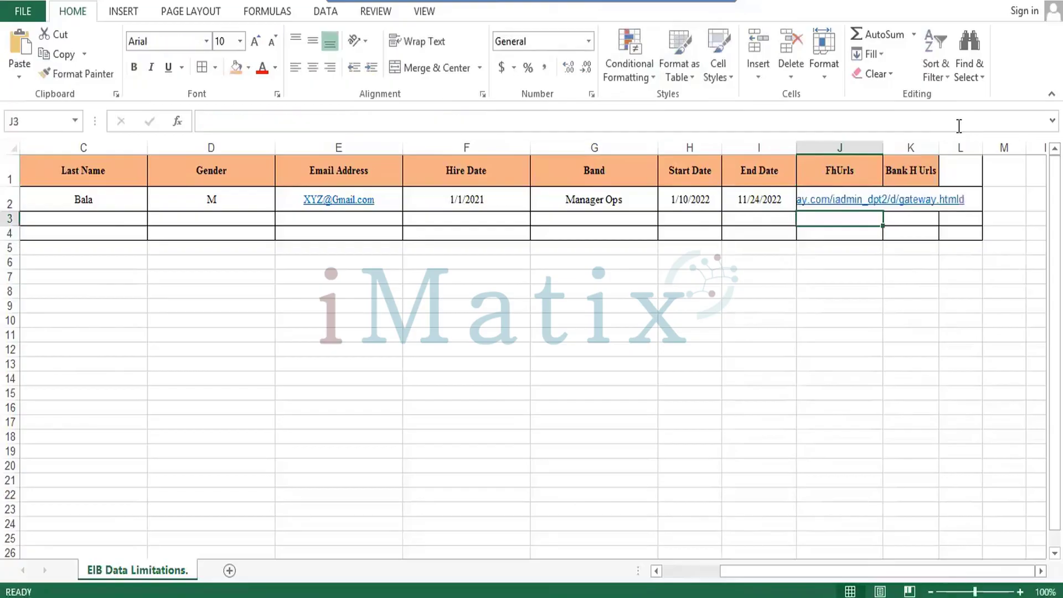
Copy the trimmed URL into K2 under Bank H Urls.
key("Up")
key("ctrl+c")
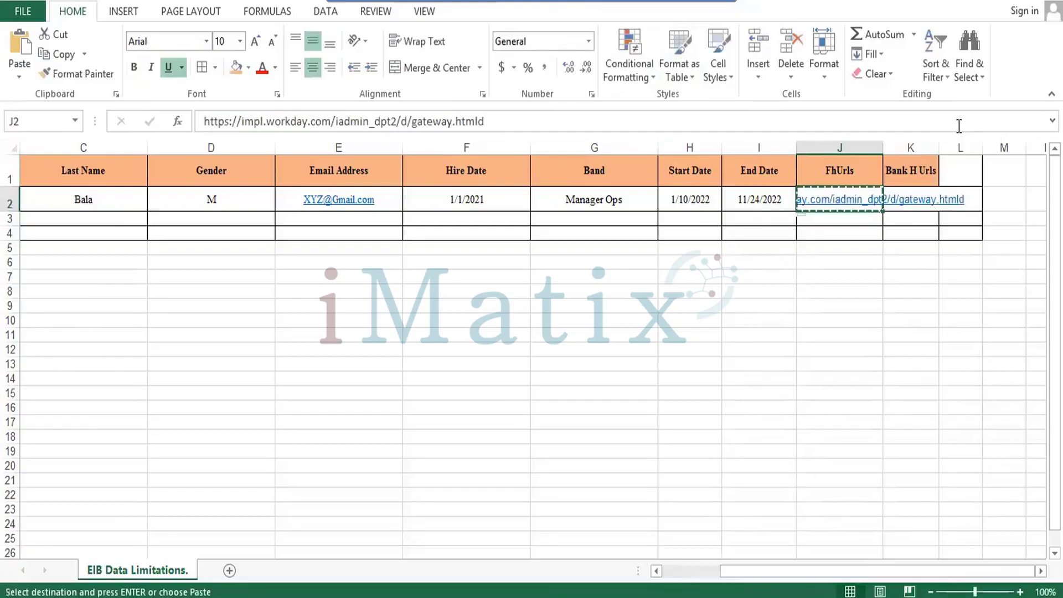
key("Right")
key("Return")
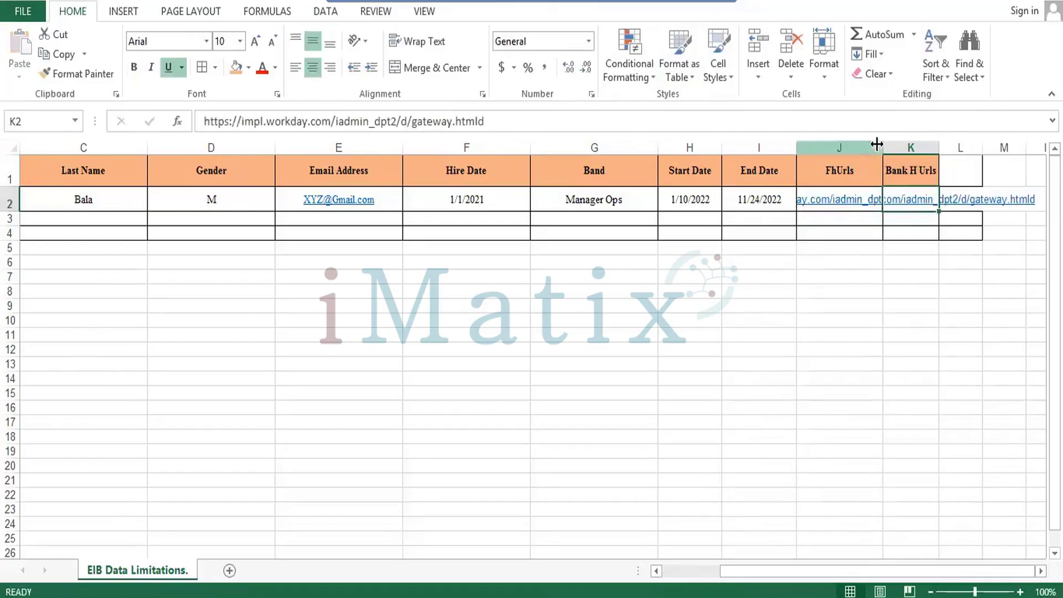
Widen columns J and K to fit the full URLs.
double_click(880, 144)
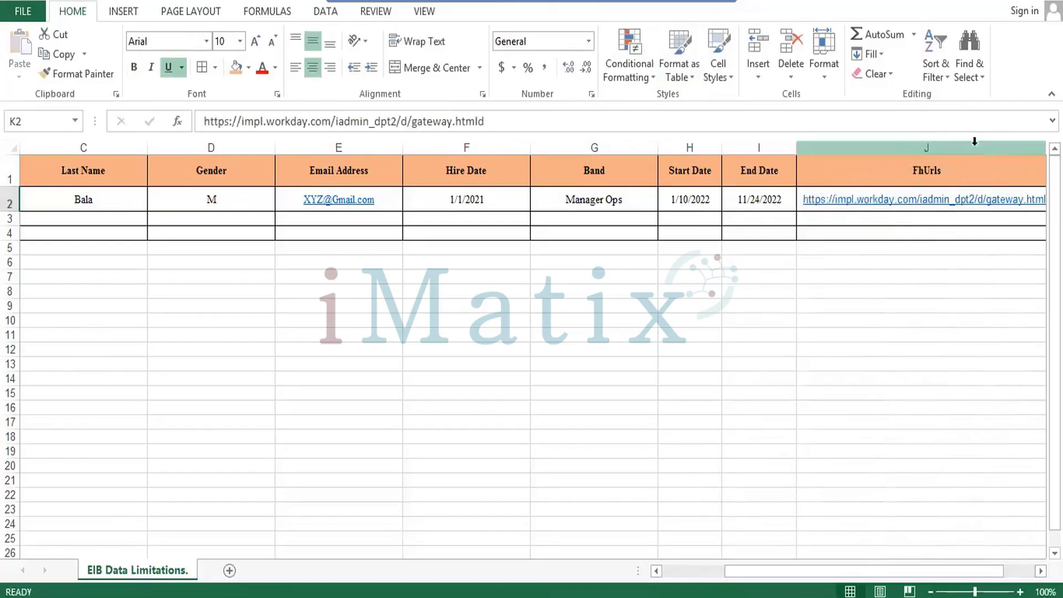
left_click(850, 206)
left_click(863, 219)
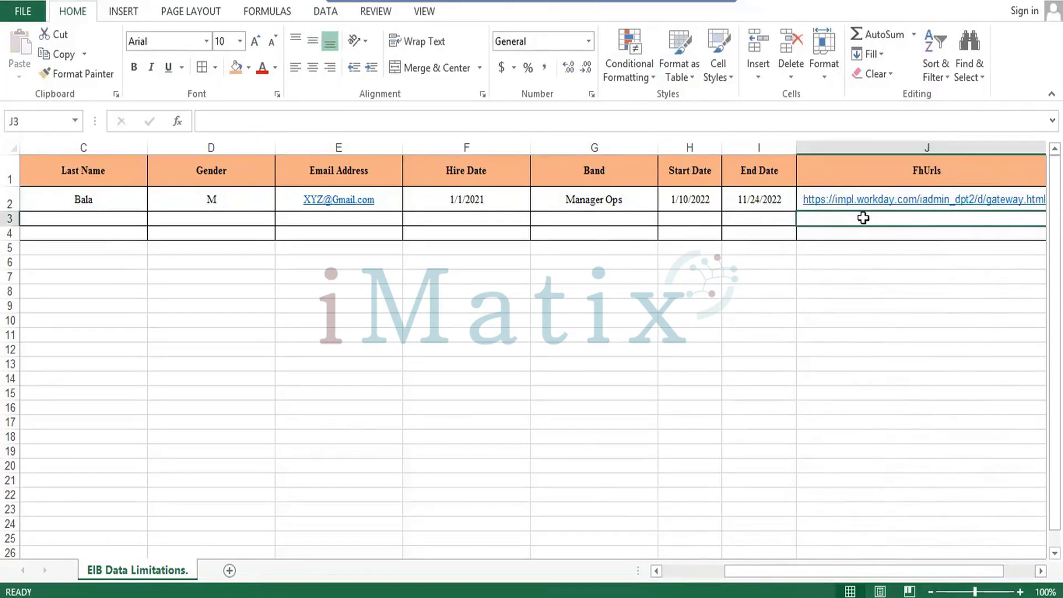
key("Right")
key("Right")
key("Right")
key("Right")
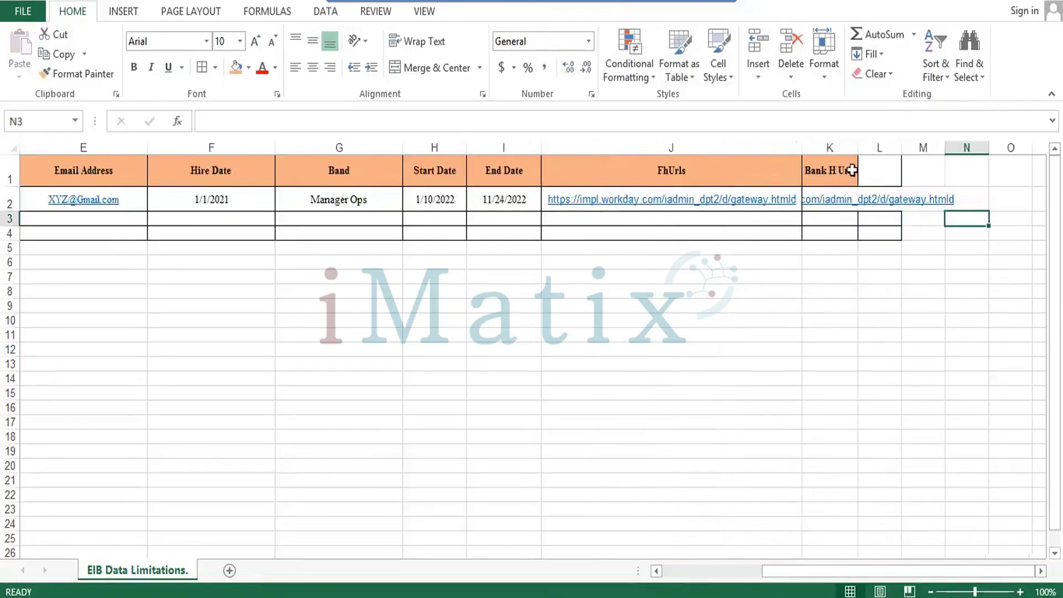
double_click(858, 144)
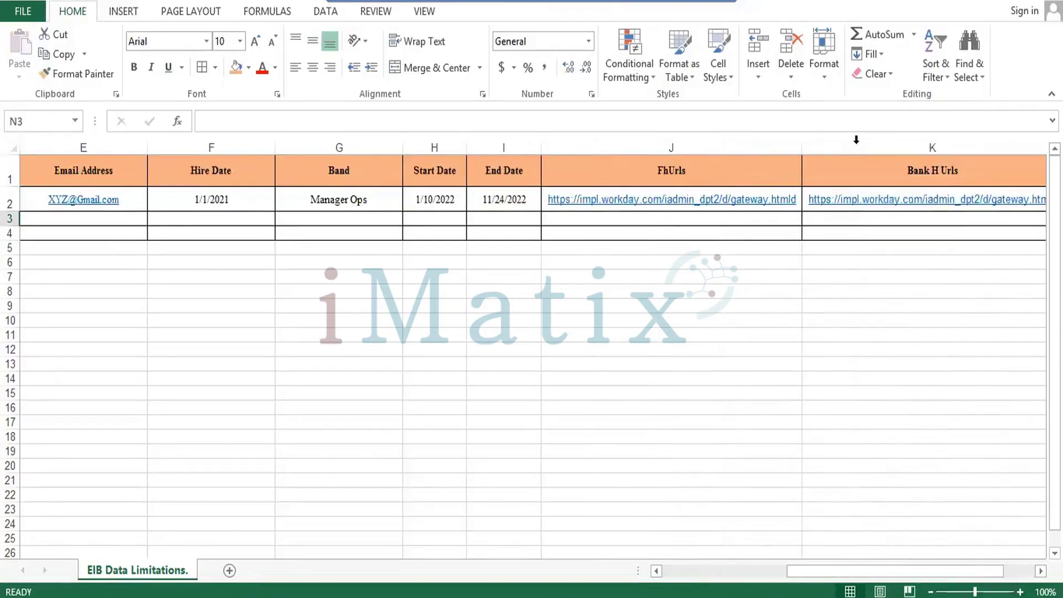
Delete the empty column after Bank H Urls.
key("Down")
key("Down")
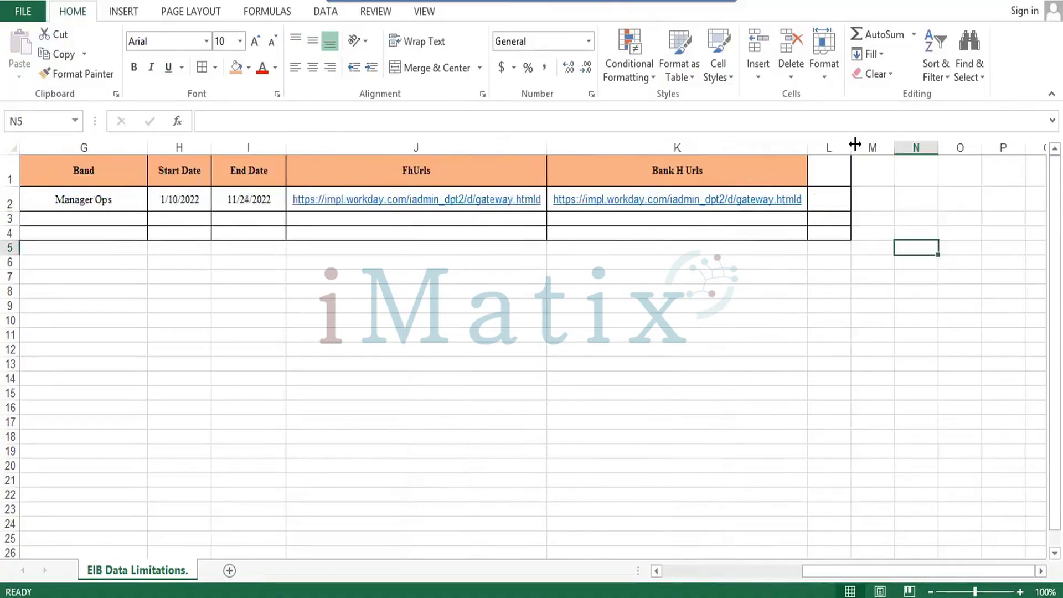
key("Up")
key("Up")
key("Up")
key("Up")
key("Left")
key("Left")
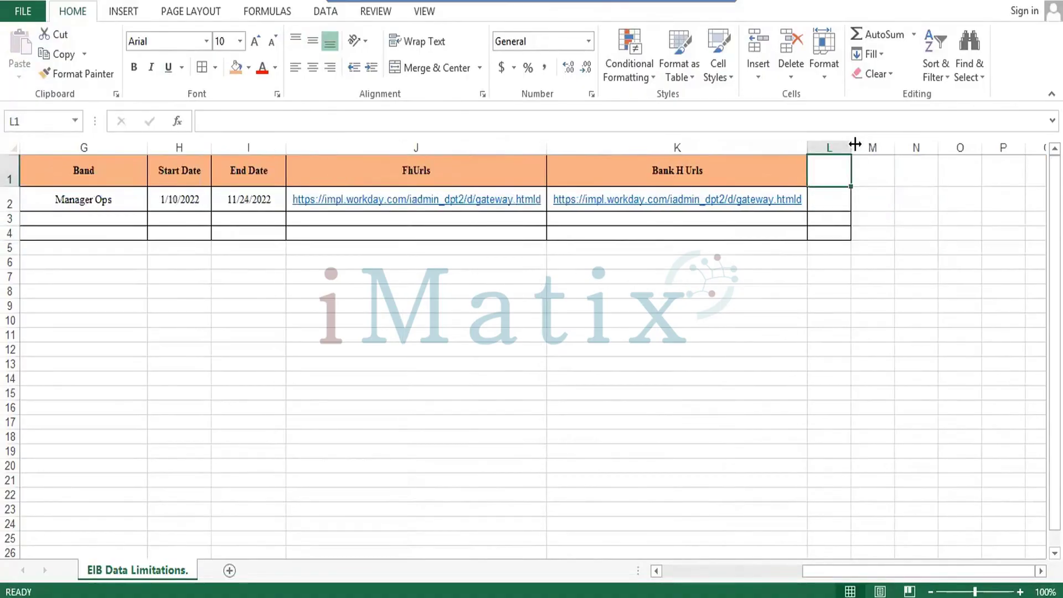
key("ctrl+minus")
Delete the entire empty column L and keep the whole table in Times New Roman.
key("c")
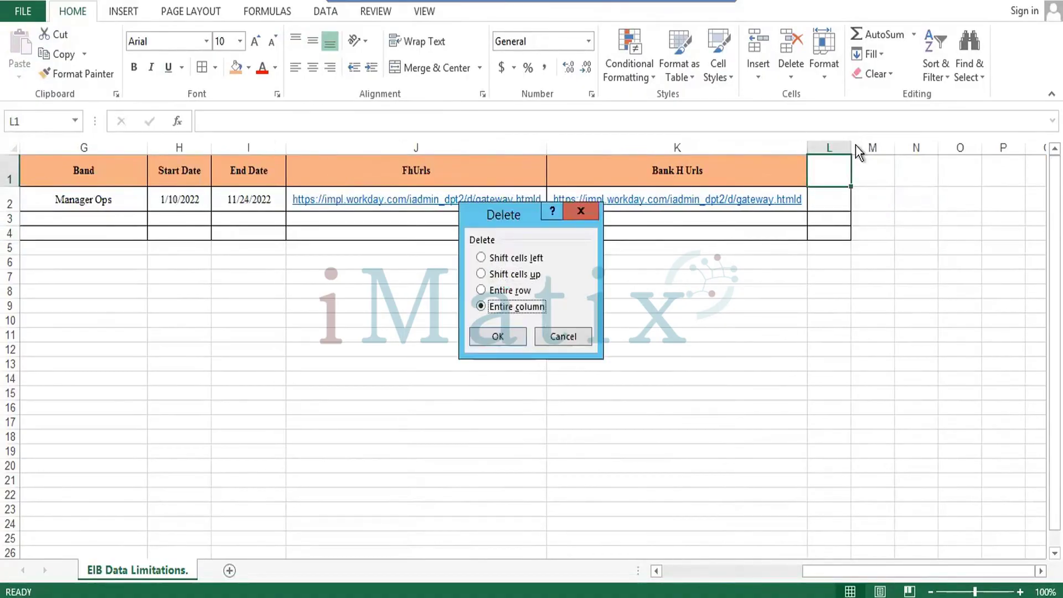
key("Return")
key("Left")
key("Left")
key("ctrl+Home")
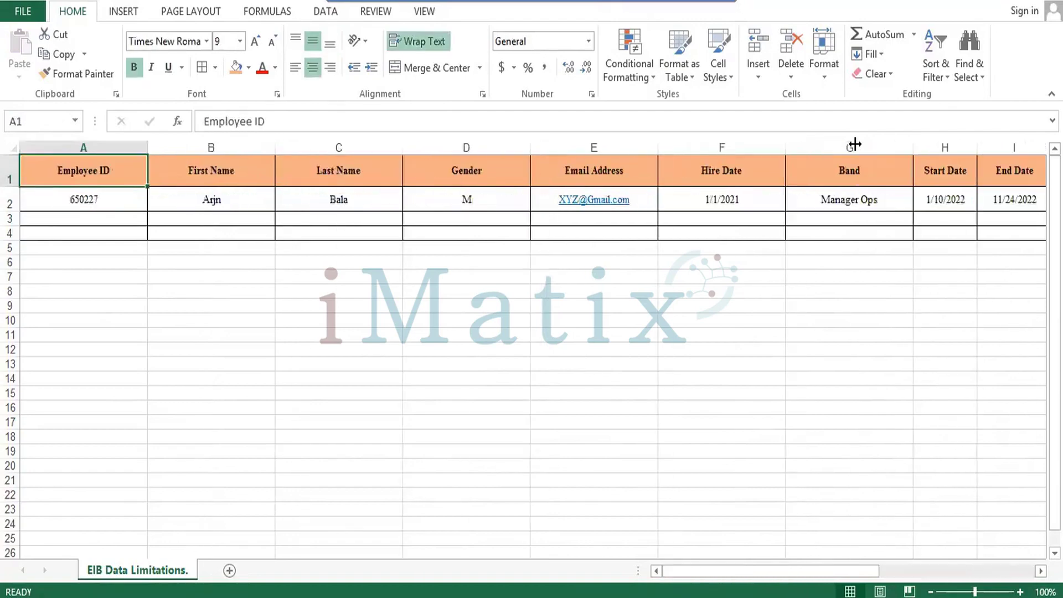
key("ctrl+shift+End")
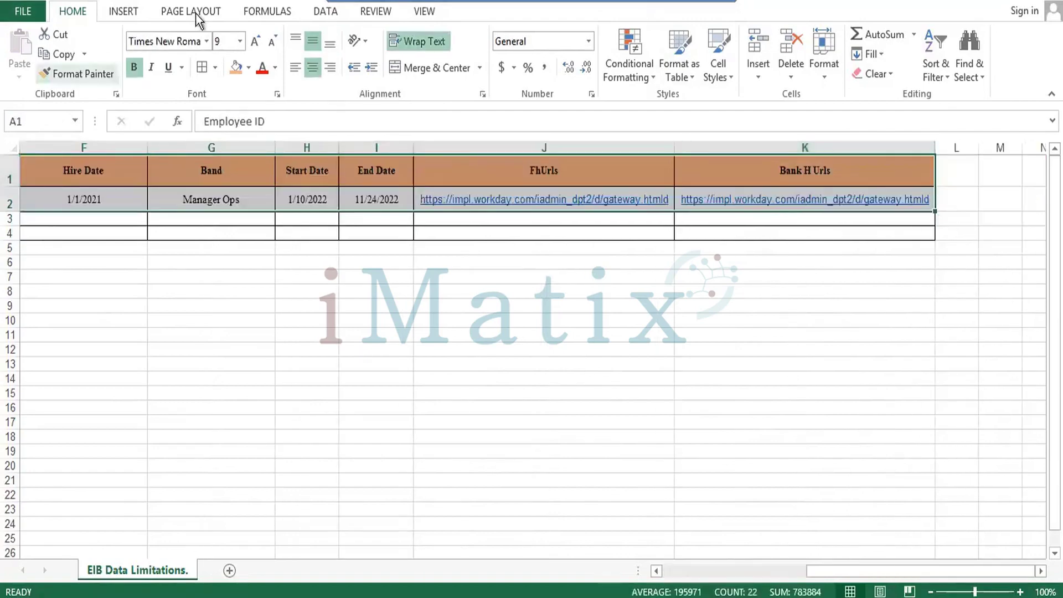
left_click(206, 41)
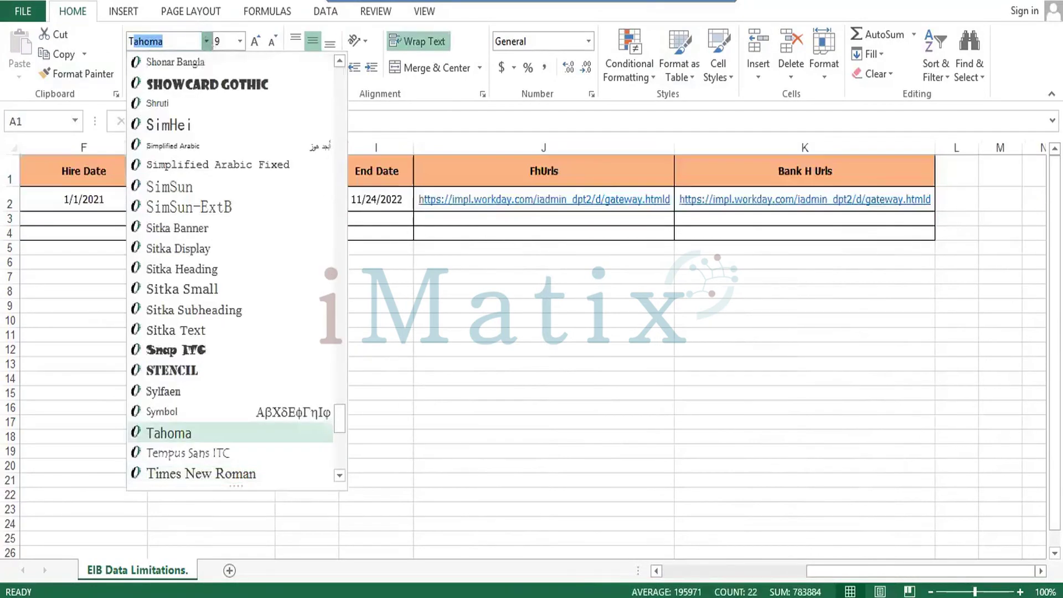
left_click(206, 41)
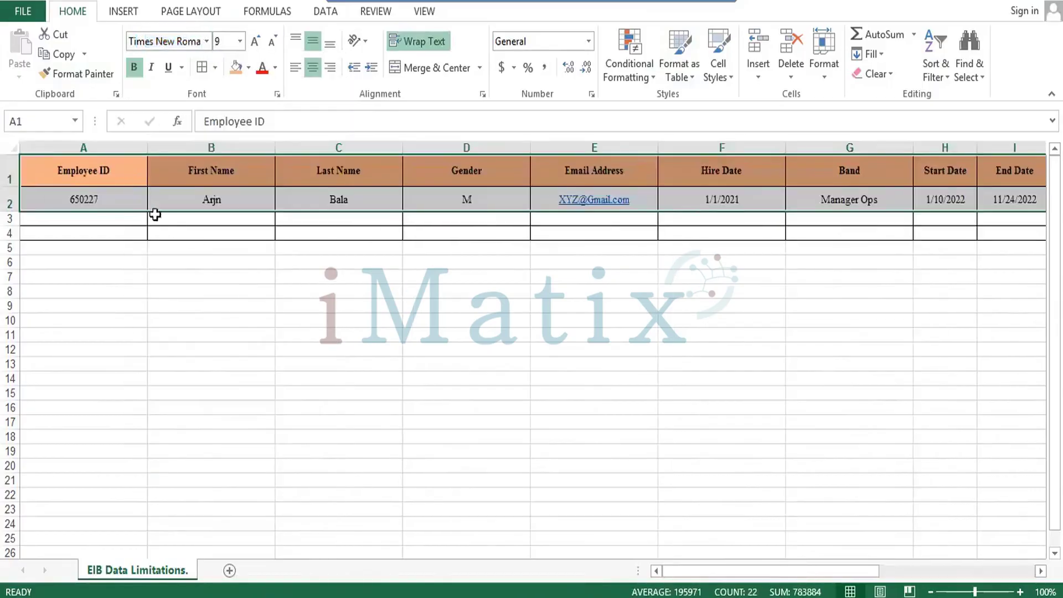
Confirm the table now ends at Bank H Urls, stopping on the first FhUrls link.
left_click(109, 223)
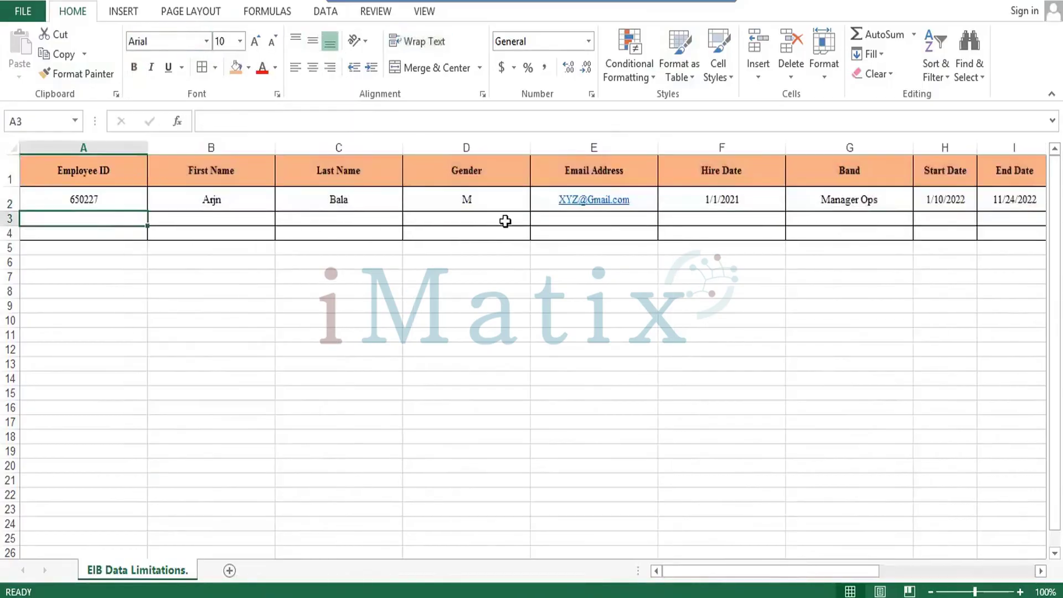
key("Right")
key("Right")
key("Right")
key("Right")
key("Right")
key("Right")
key("Right")
key("Right")
key("Right")
key("Right")
key("Right")
key("Right")
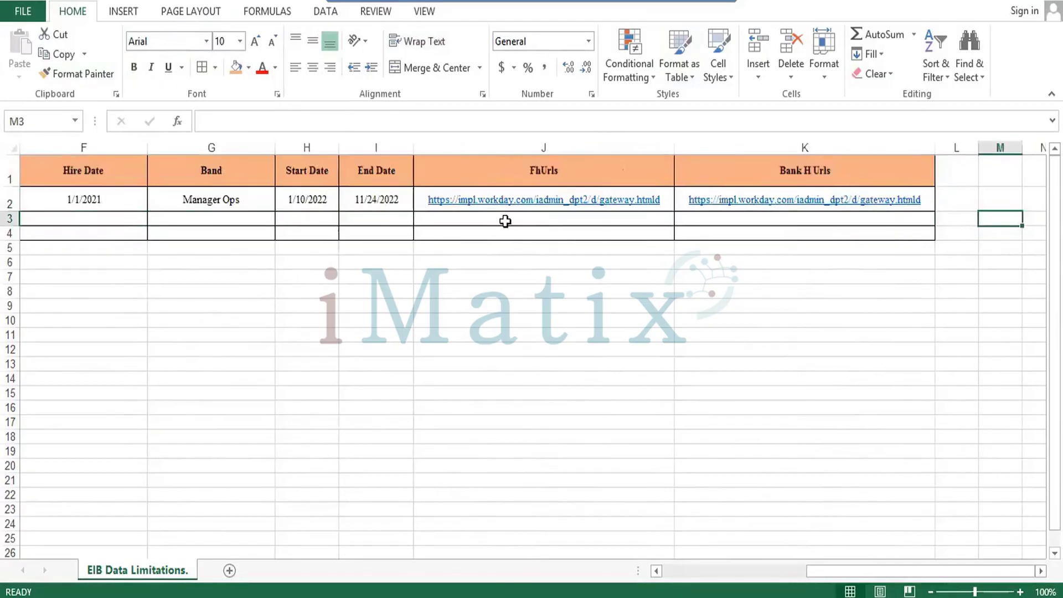
key("Left")
key("Left")
key("Left")
key("Left")
key("Left")
key("Left")
key("Left")
key("Left")
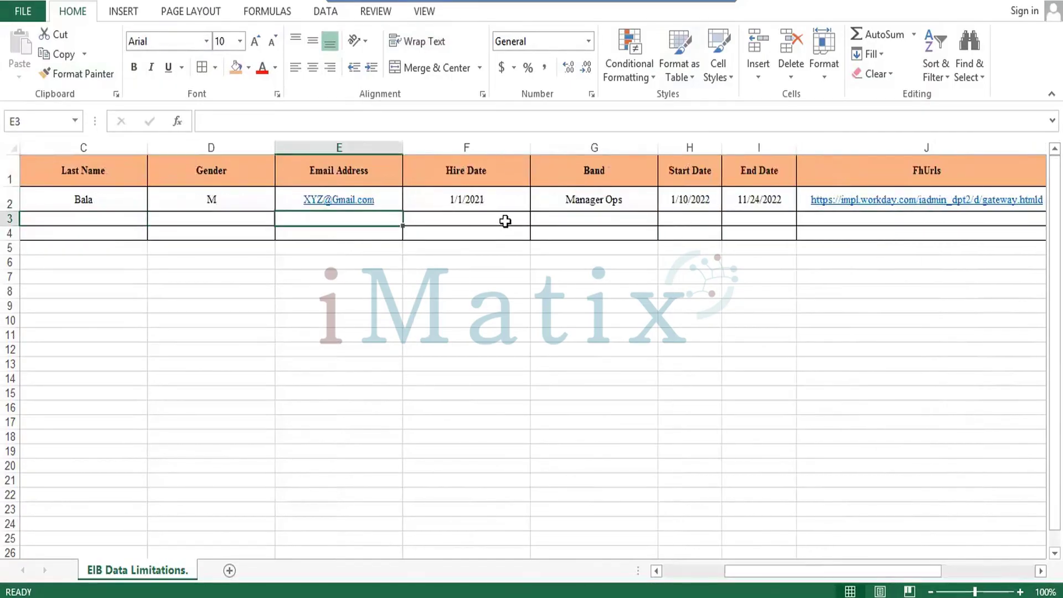
key("Right")
key("Right")
key("Right")
key("Right")
key("Right")
key("Right")
key("Right")
key("Right")
key("Right")
key("Right")
key("Right")
key("Right")
key("Right")
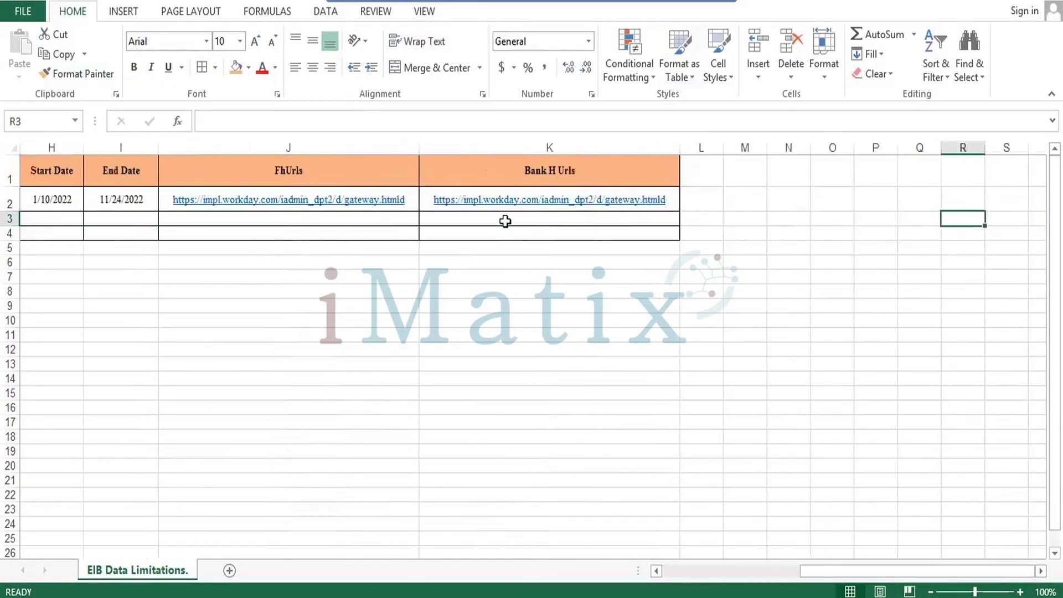
key("Left")
key("Left")
key("Left")
key("Left")
key("Left")
key("Left")
key("Left")
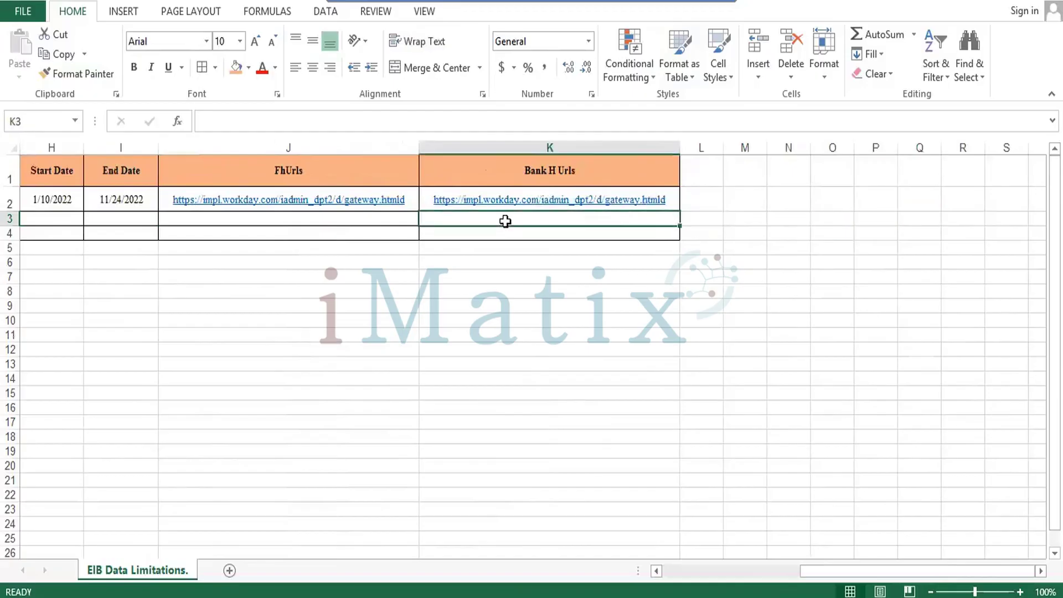
key("Left")
key("Left")
key("Left")
key("Up")
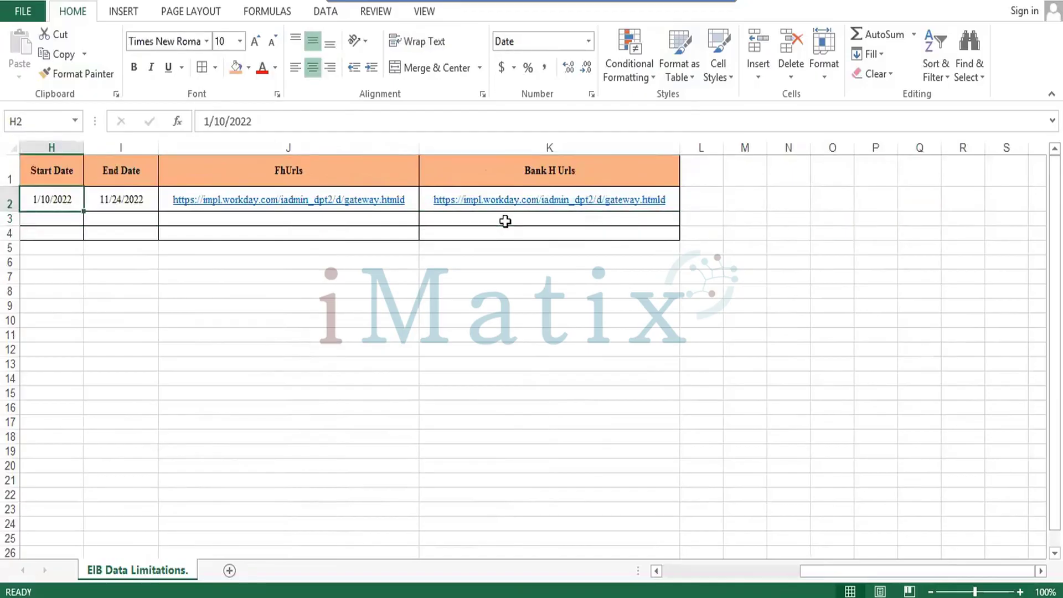
key("Right")
key("Right")
Move the FhUrls and Bank H Urls block from J1:K4 to L1:M4.
key("Up")
key("shift+Right")
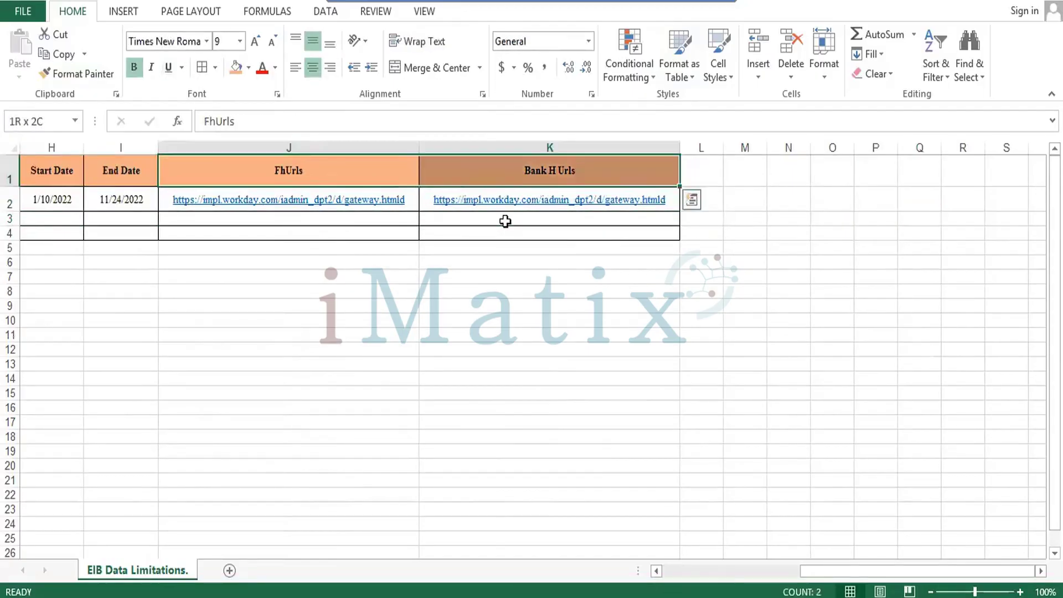
key("shift+Down")
key("shift+Down")
key("shift+Down")
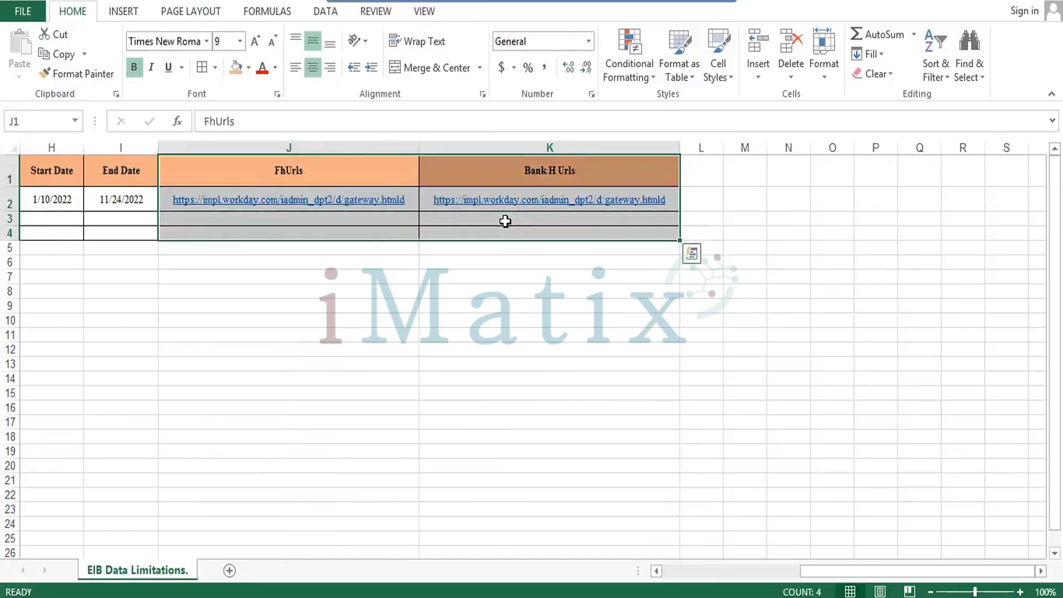
key("ctrl+c")
key("Right")
key("Right")
key("Right")
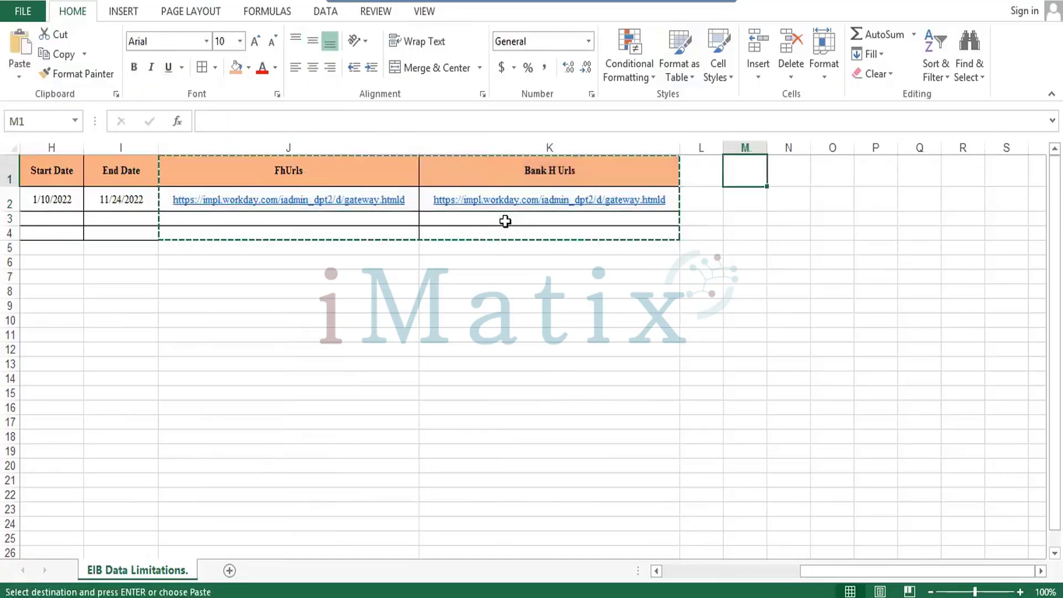
key("Left")
key("Left")
key("Left")
key("shift+Right")
key("shift+Down")
key("shift+Down")
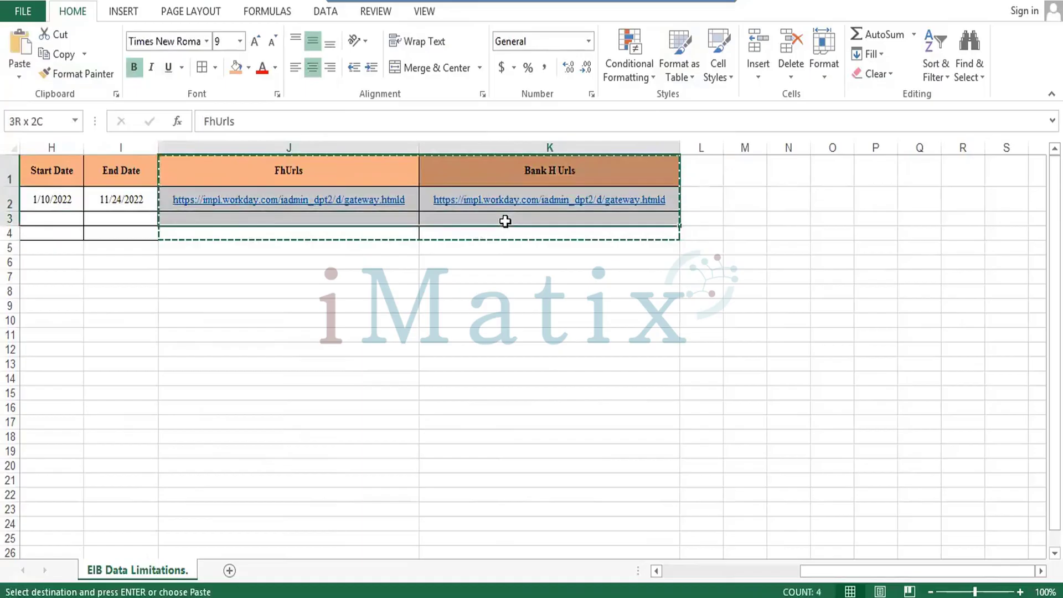
key("shift+Down")
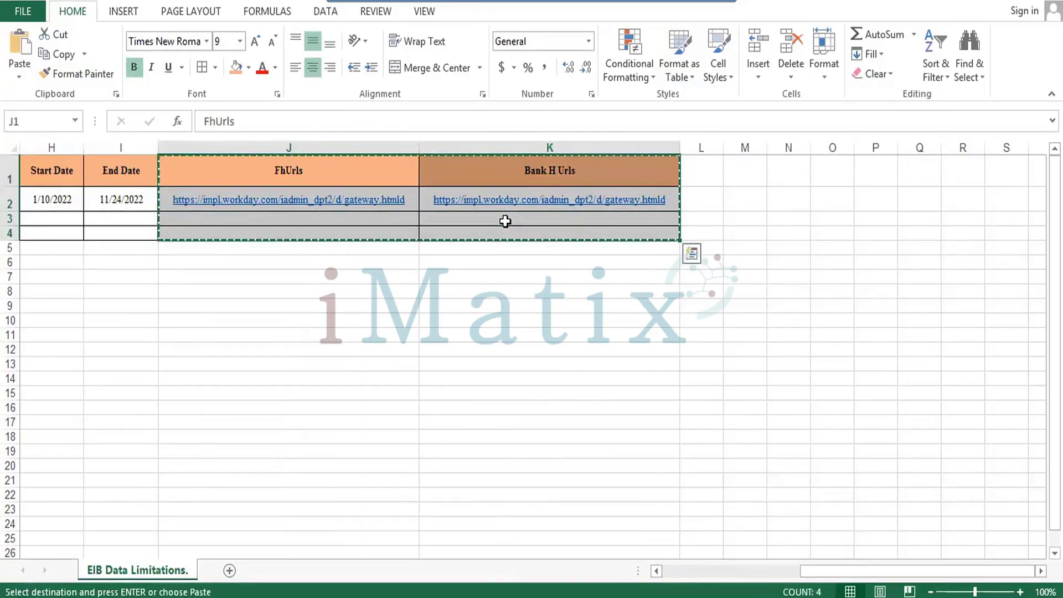
key("Right")
key("Right")
key("Return")
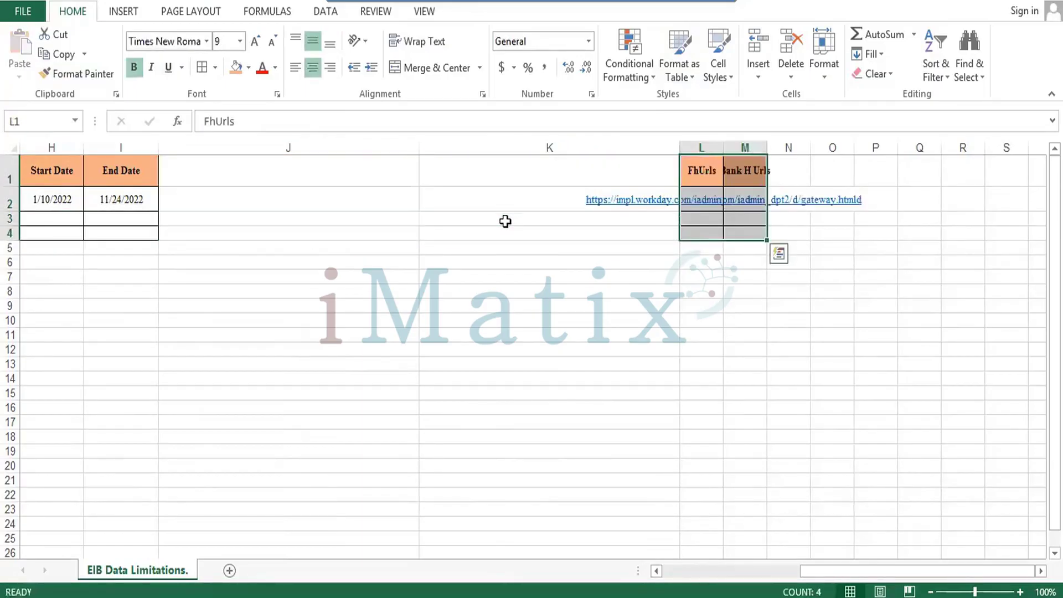
left_click(388, 182)
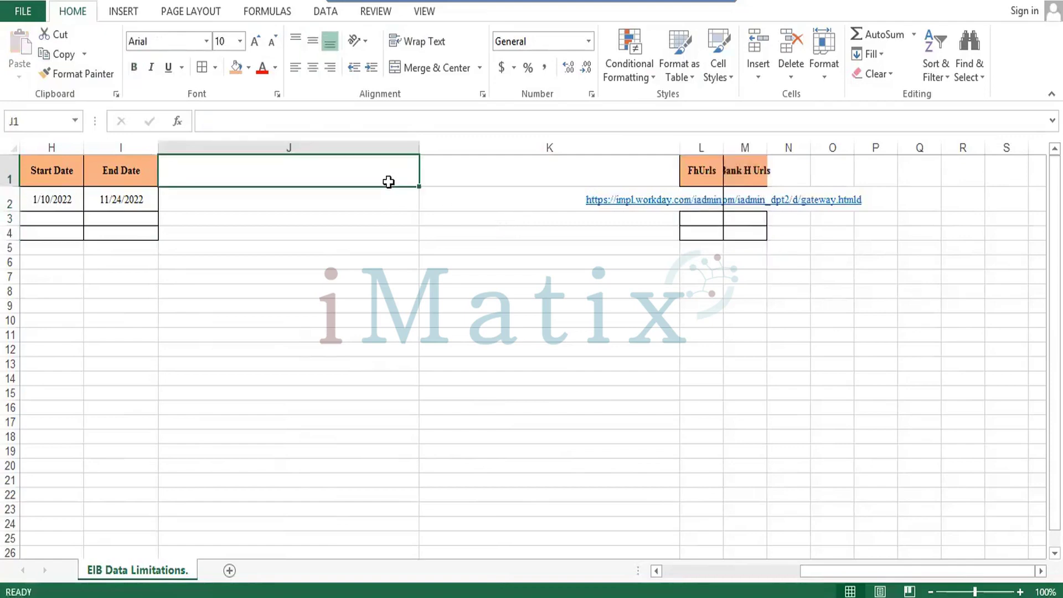
Enter the headers 'Data Type' in J1 and 'Approval' in K1.
type("Data")
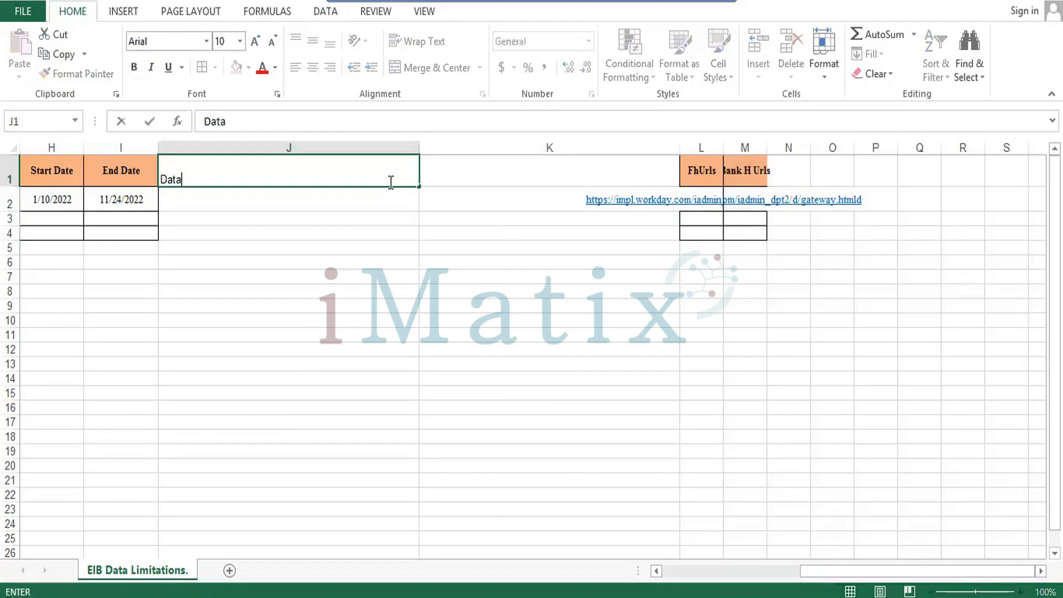
type(" Type")
key("Tab")
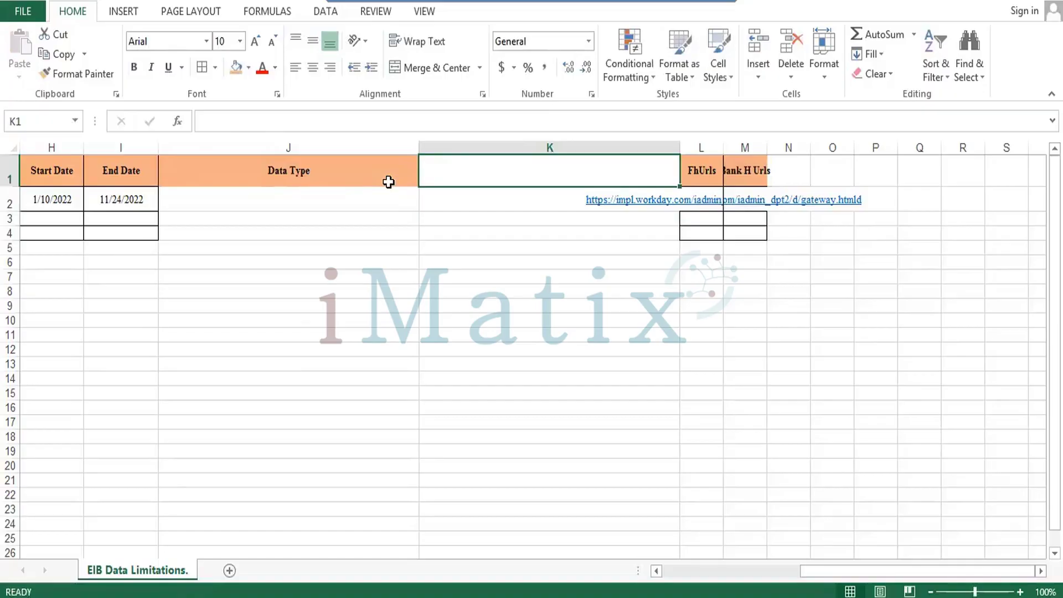
type("Approval")
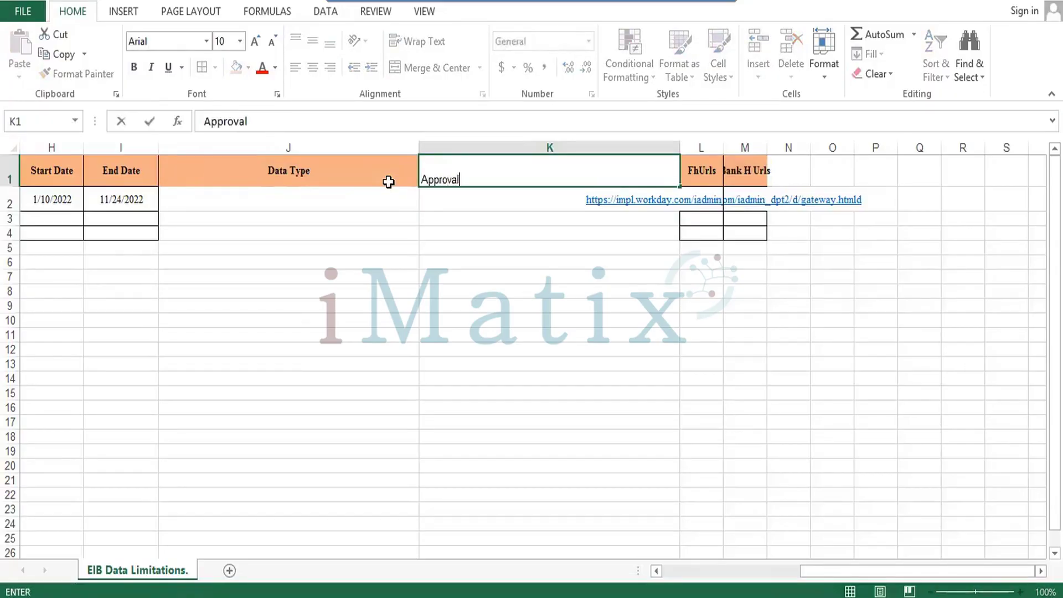
key("Return")
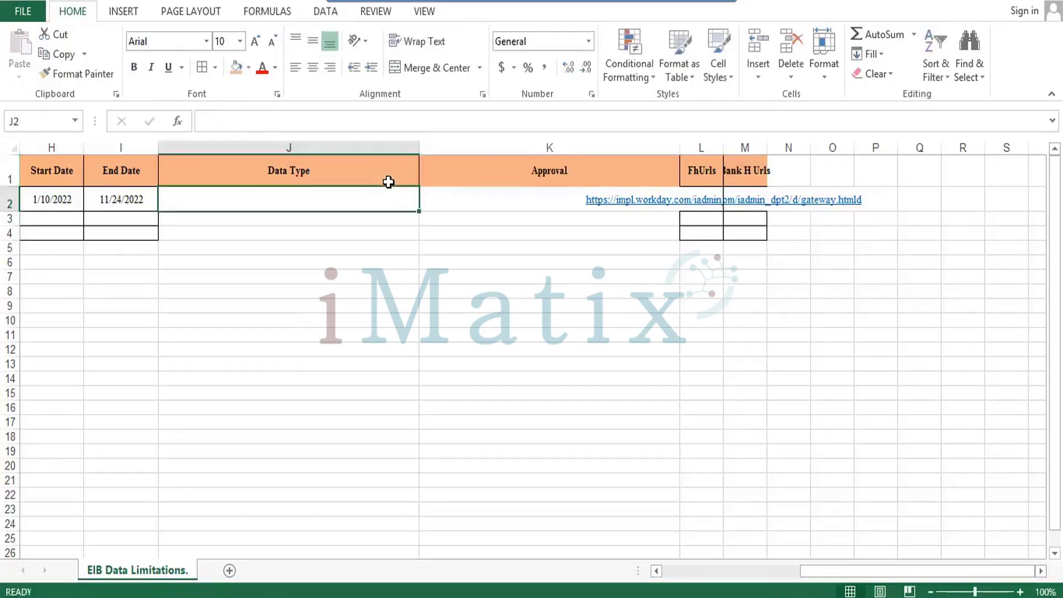
Narrow columns J and K, and widen L and M so the full URLs show.
left_click_drag(421, 150, 260, 150)
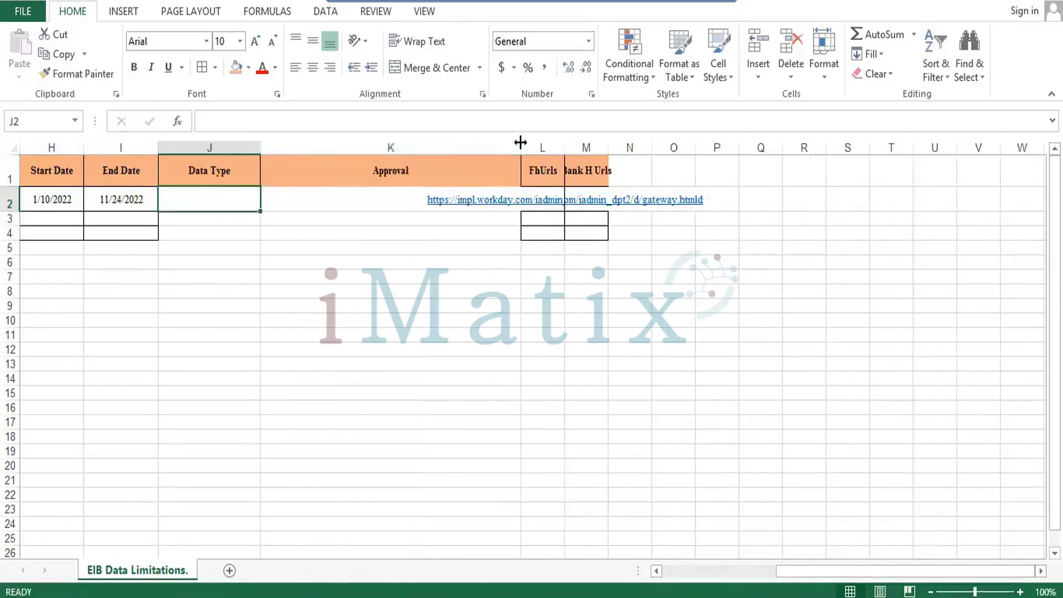
left_click_drag(521, 147, 358, 153)
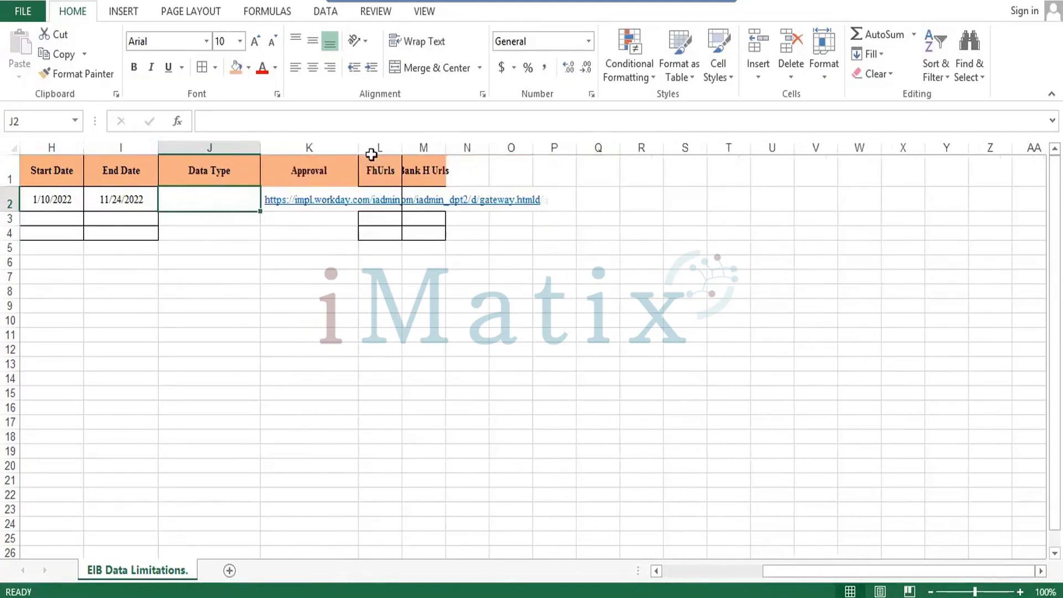
left_click_drag(446, 150, 534, 153)
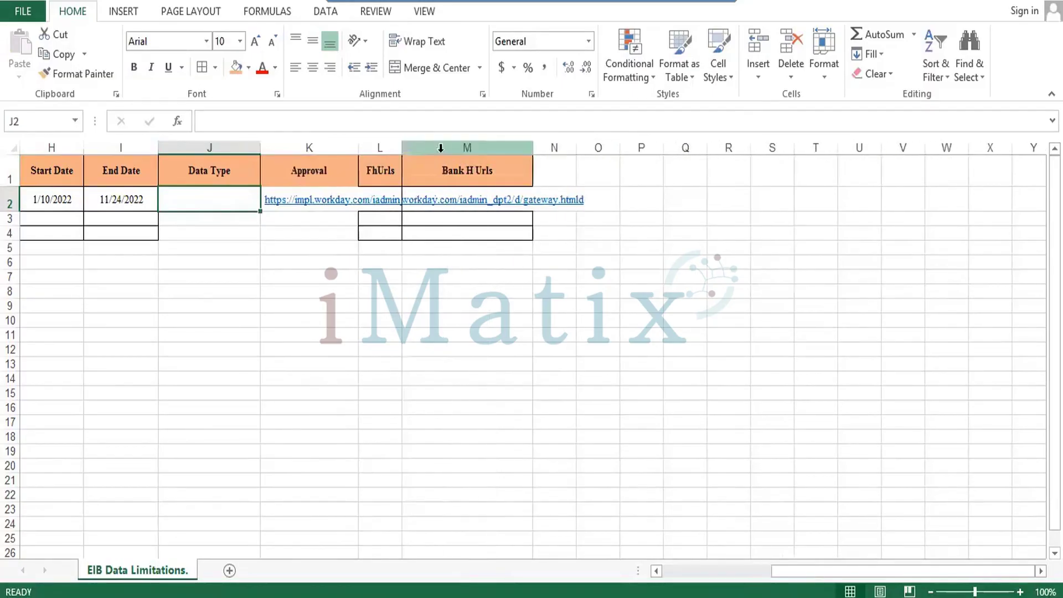
left_click_drag(403, 145, 602, 145)
left_click(568, 143)
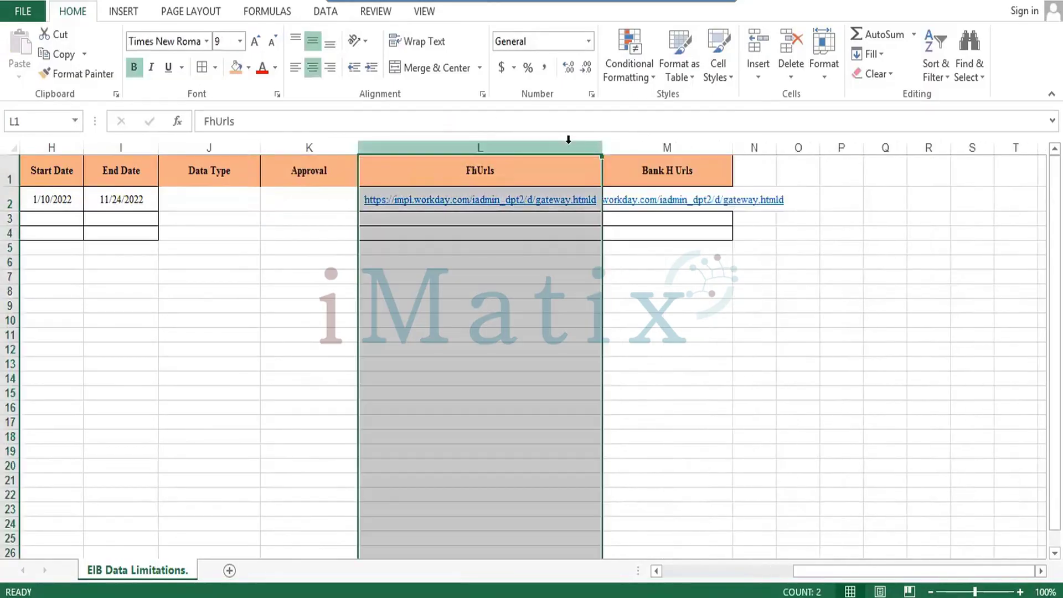
double_click(733, 145)
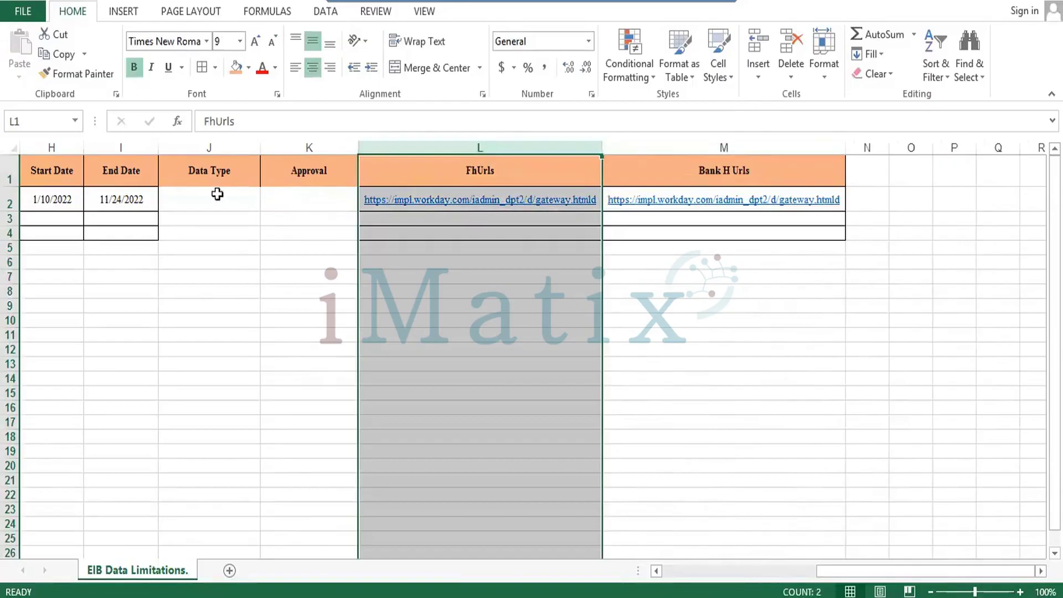
left_click_drag(200, 179, 693, 232)
Apply All Borders to J1:M4 and select the row 2 URL cells L2:M2.
left_click(200, 74)
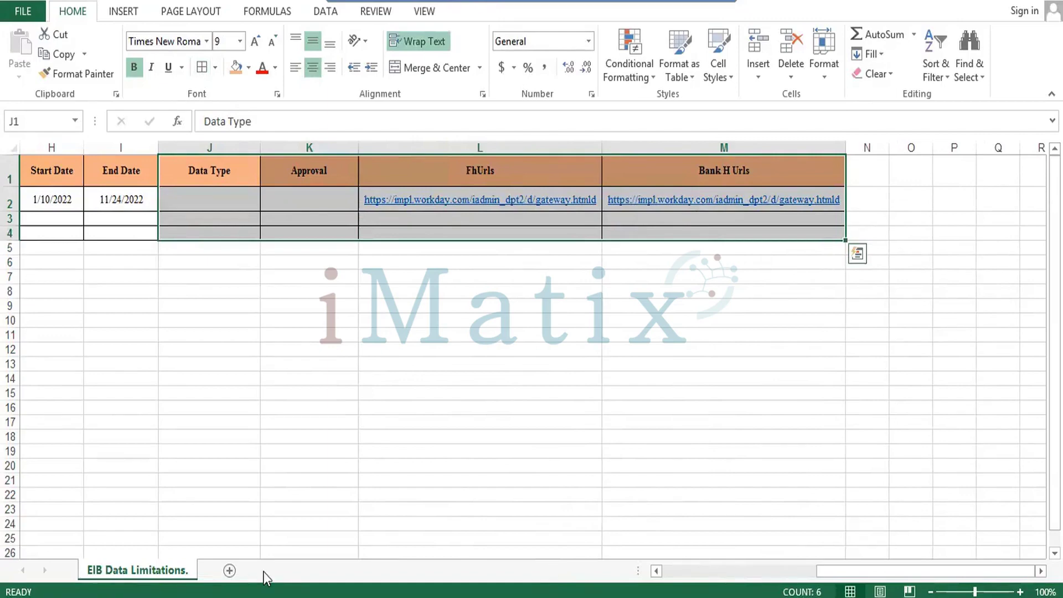
left_click(213, 207)
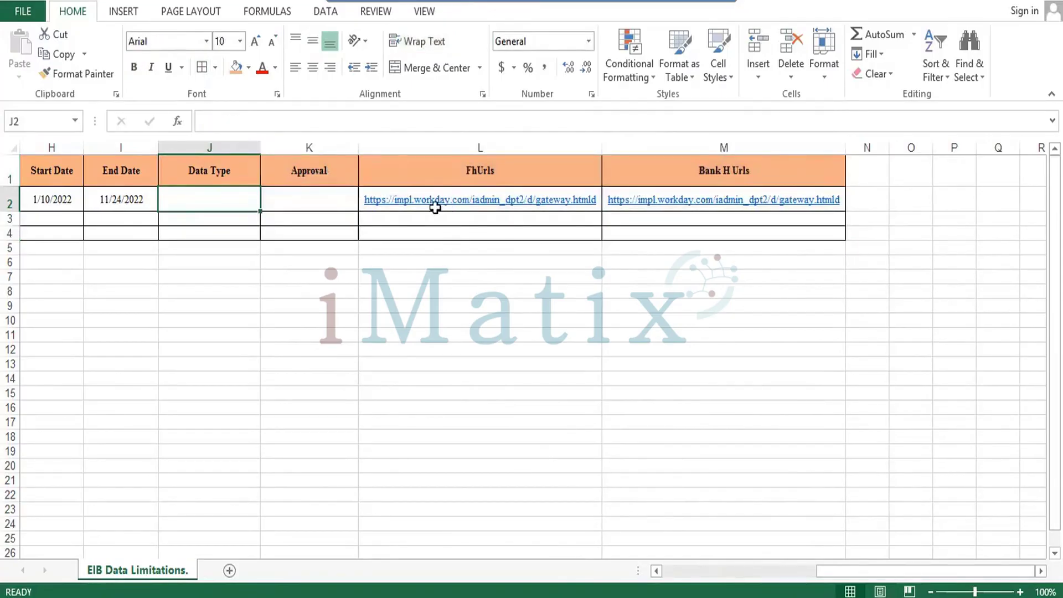
left_click(431, 174)
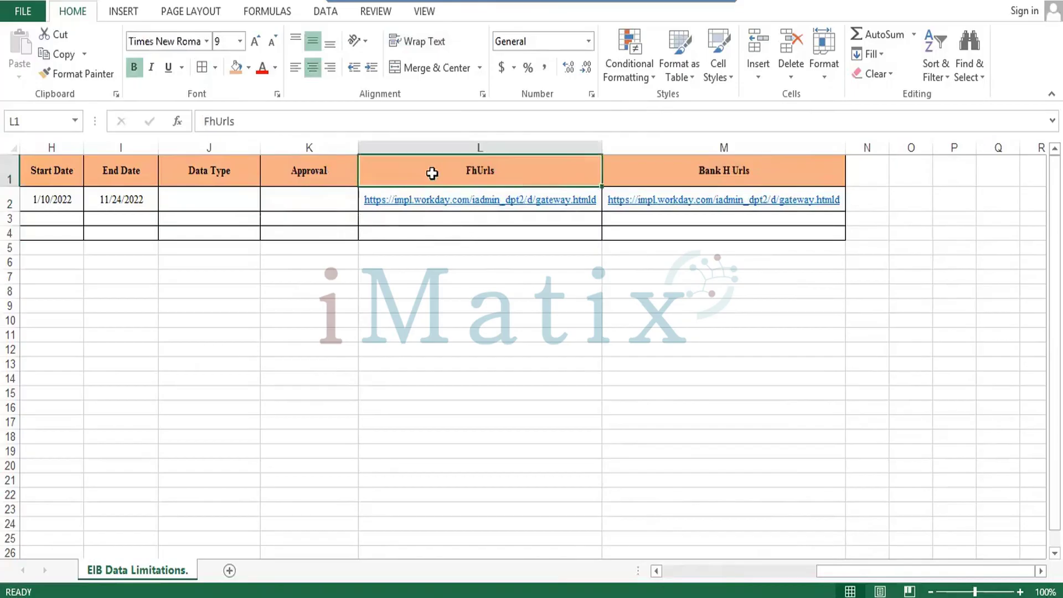
key("Down")
key("shift+Right")
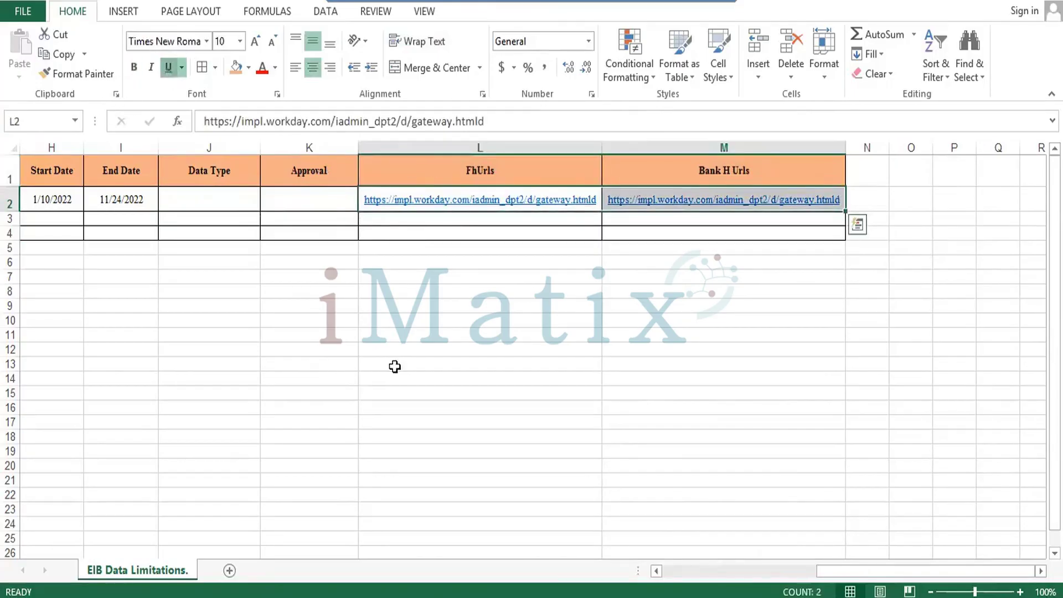
key("Left")
key("Left")
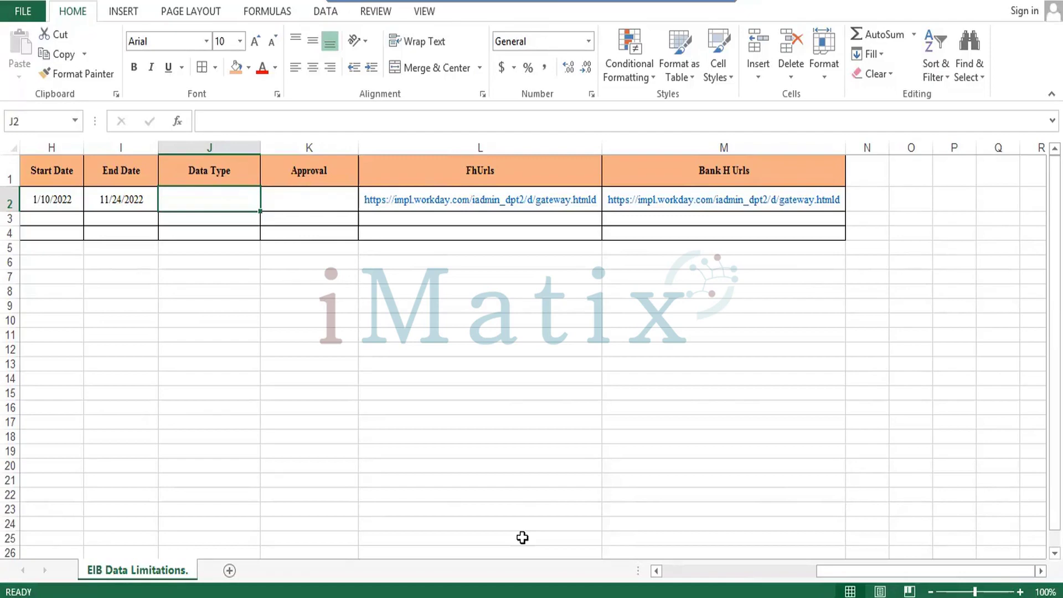
Enter 'Iphone Project Data' in the Data Type cell J2.
type("Iph")
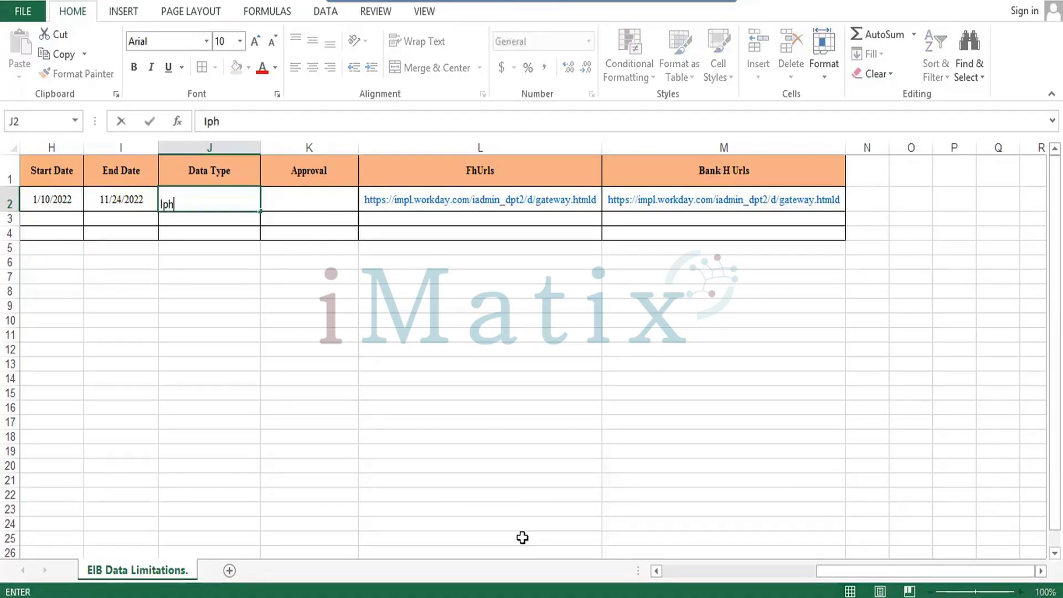
type("one")
left_click(210, 197)
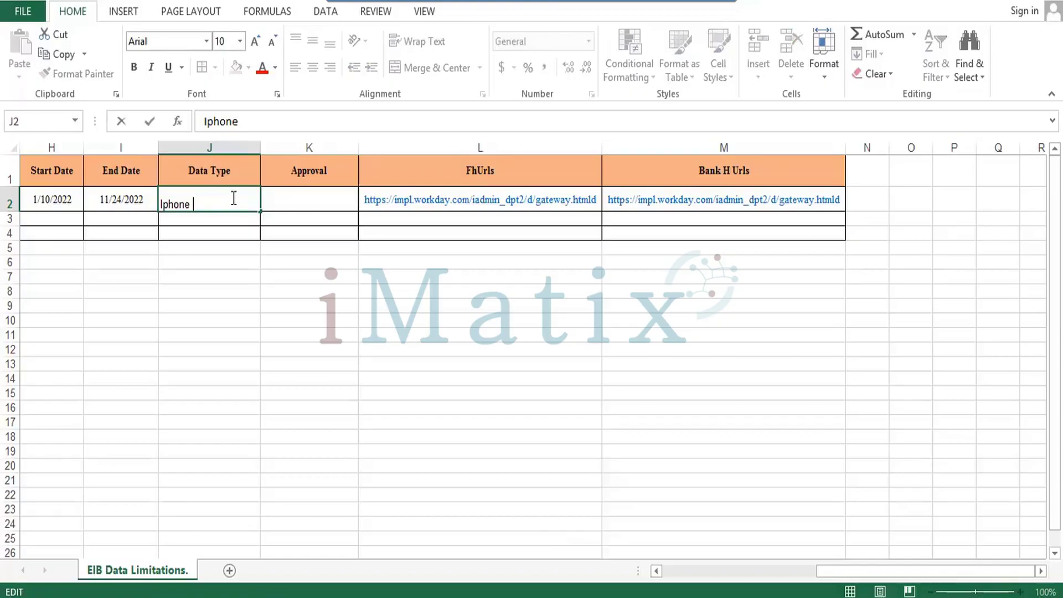
type("Project")
type("Data")
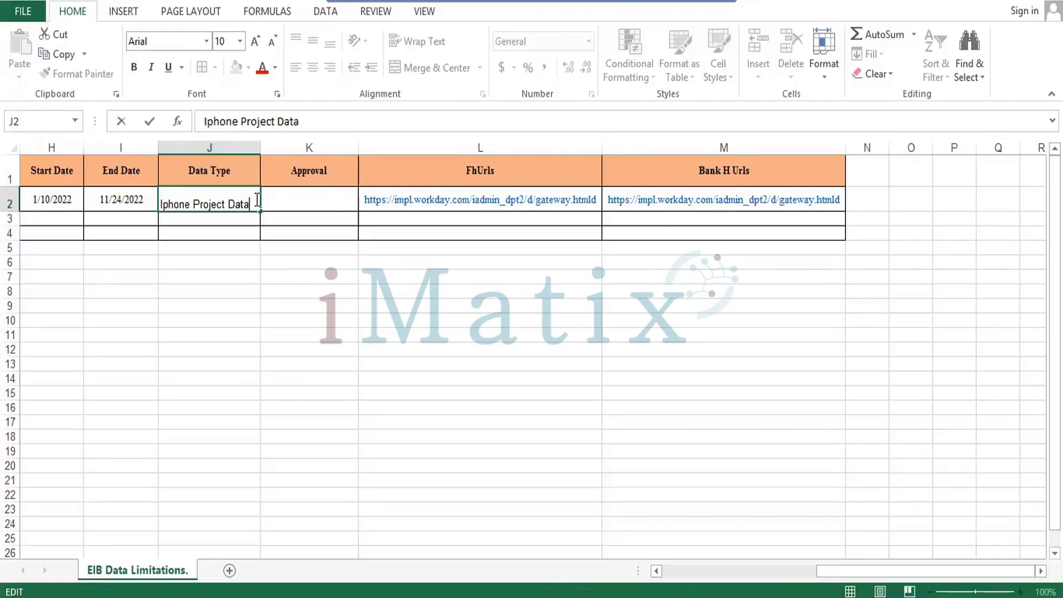
left_click(316, 199)
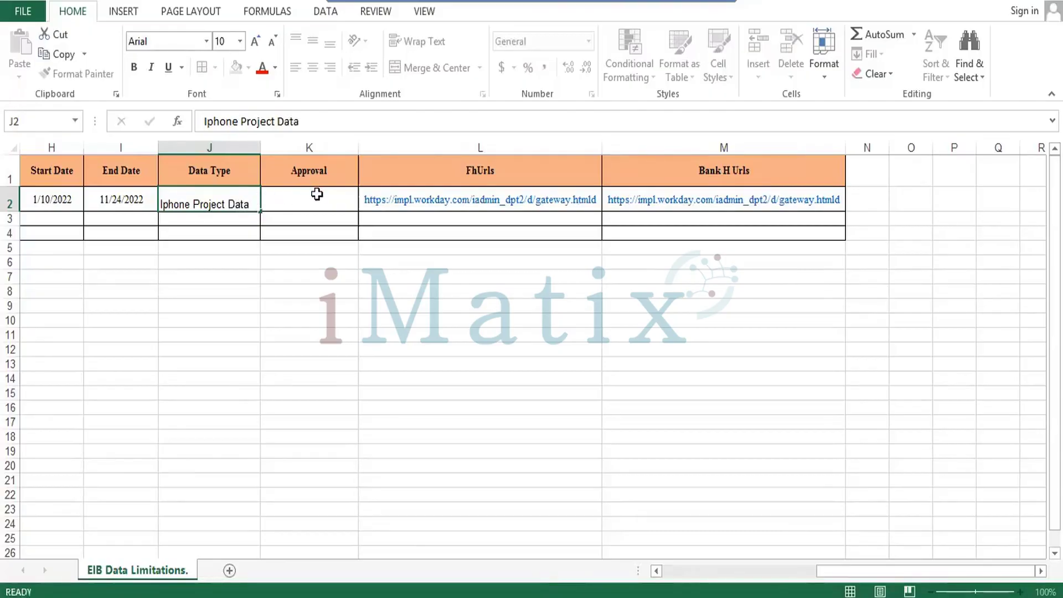
left_click(245, 195)
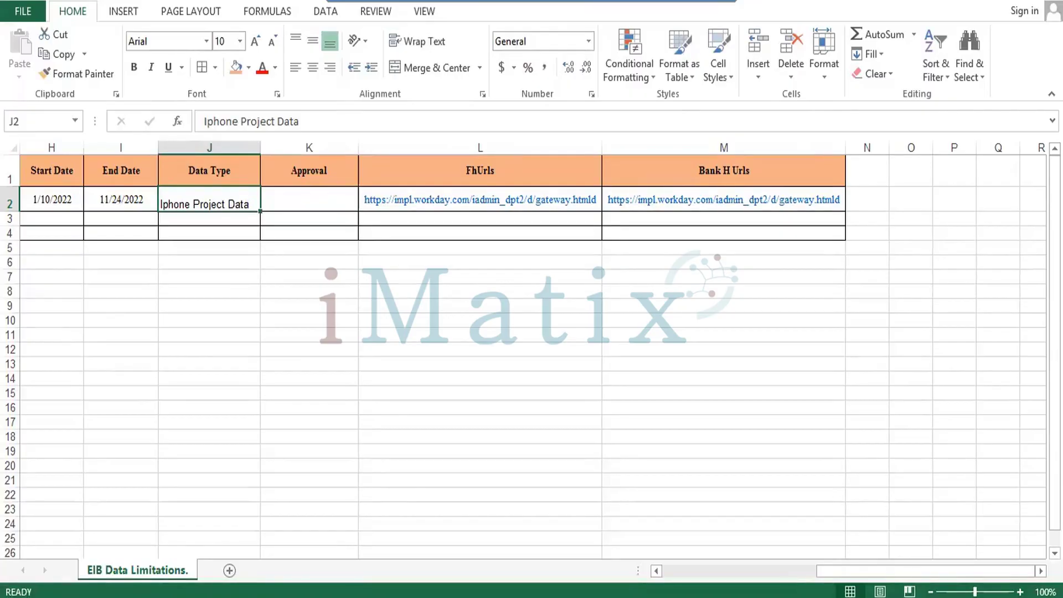
left_click(299, 196)
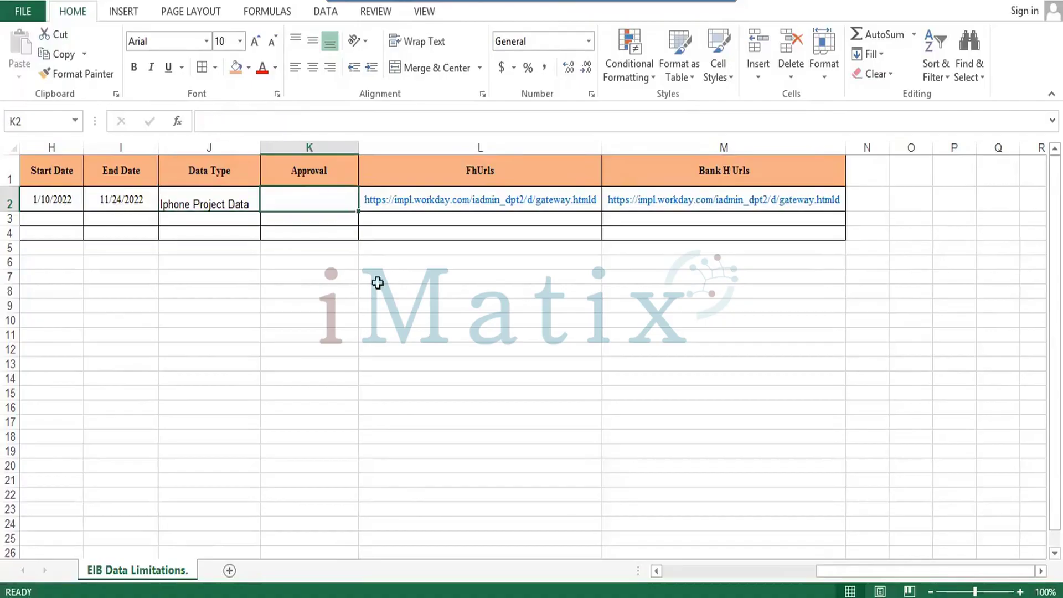
Enter 'MIS Manager' in the Approval cell K2.
type("MIS")
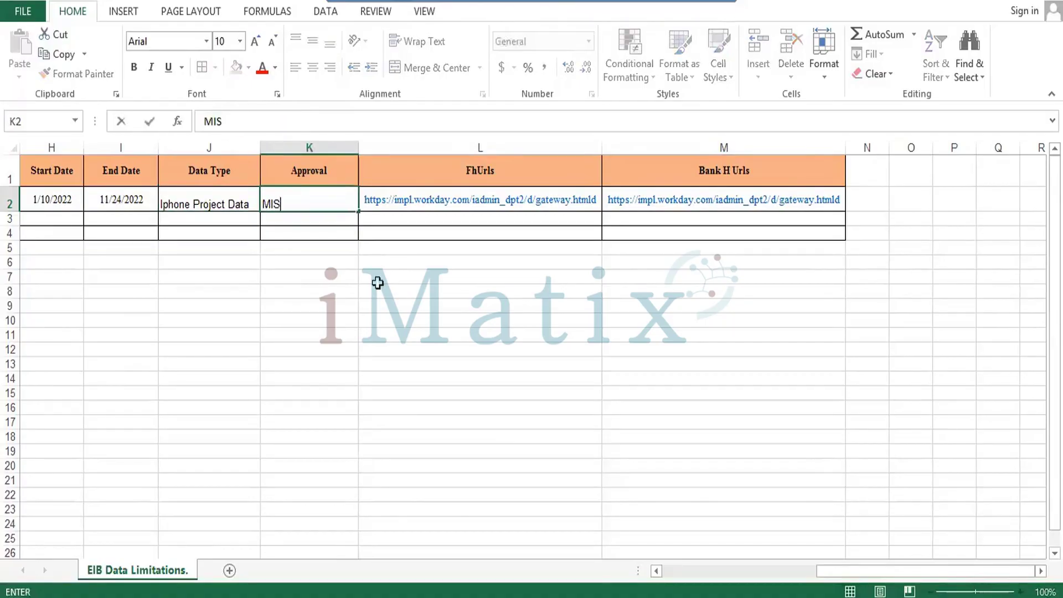
type("Manager")
key("Return")
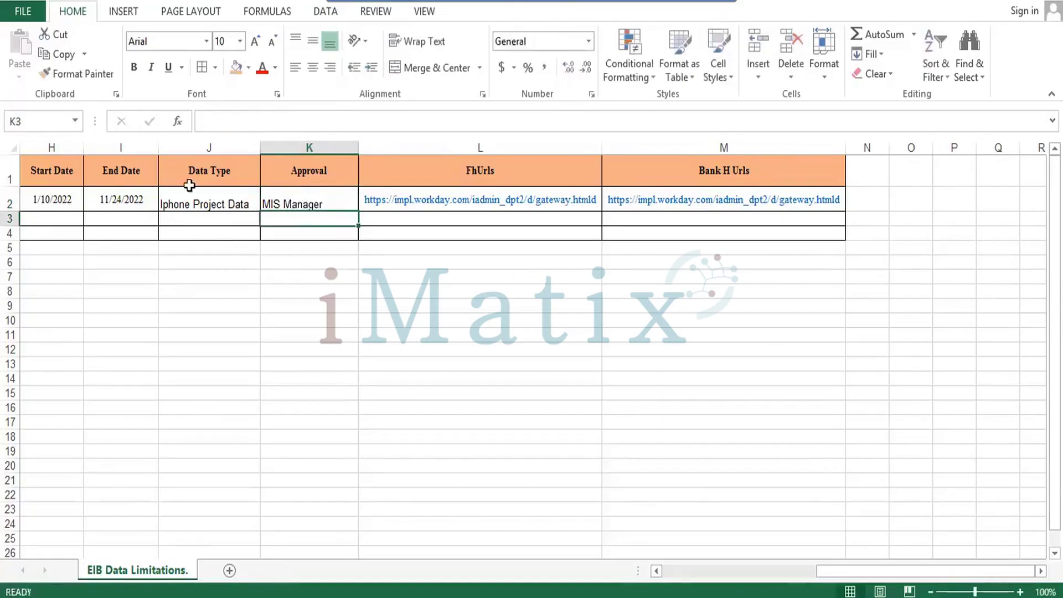
Set the whole table to Times New Roman, centred horizontally and vertically.
left_click(206, 198)
key("ctrl+a")
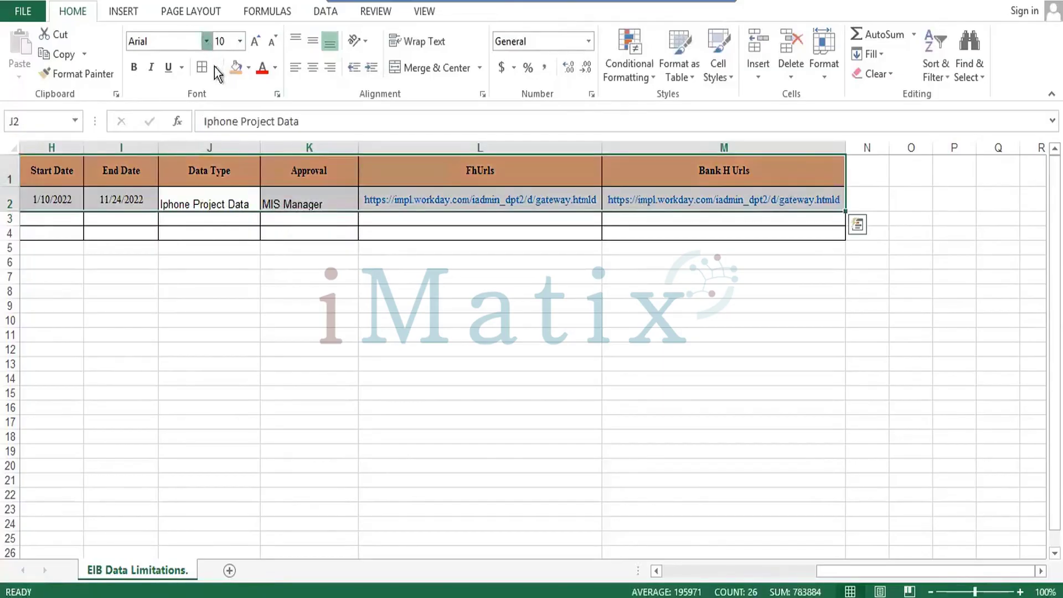
left_click(206, 41)
type("t")
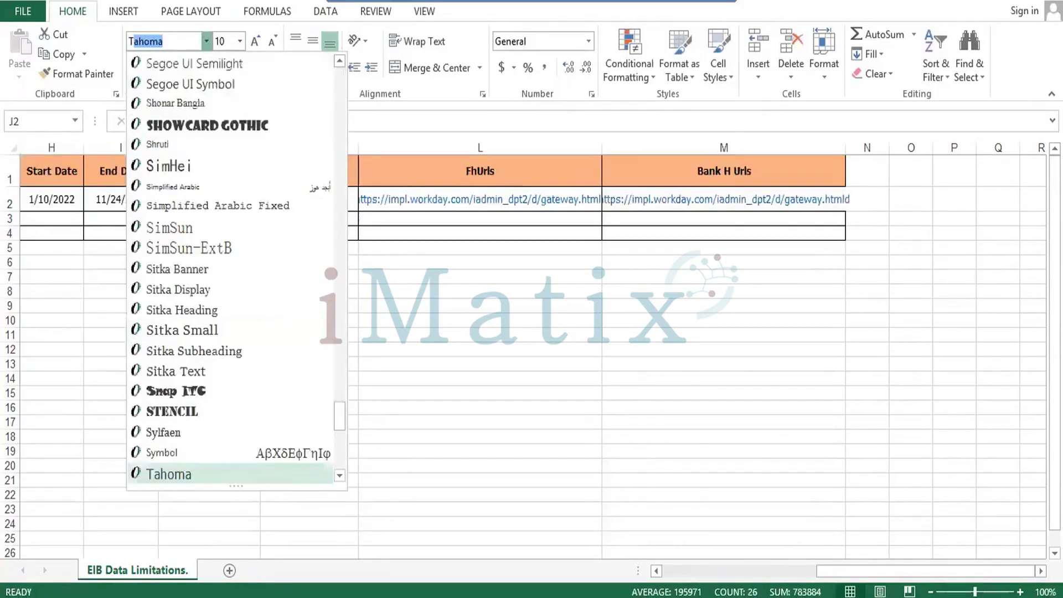
type("ime")
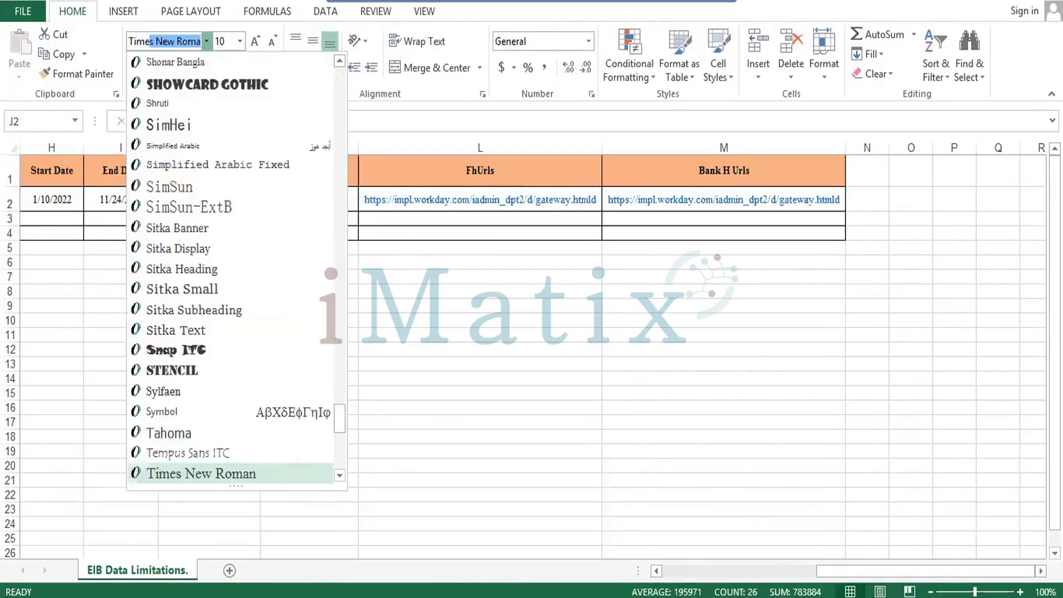
key("Return")
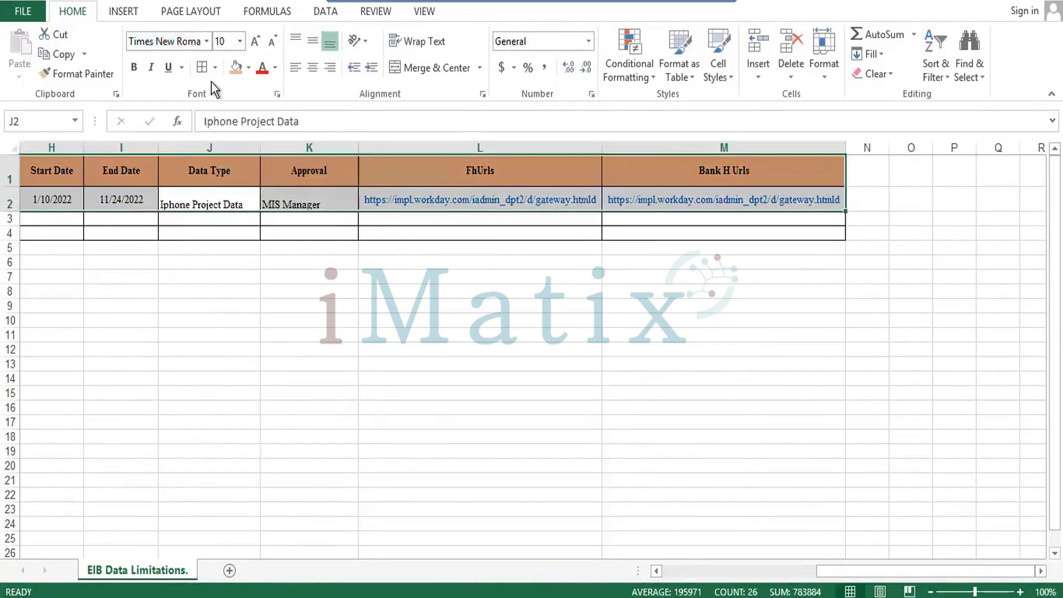
left_click(313, 67)
left_click(313, 42)
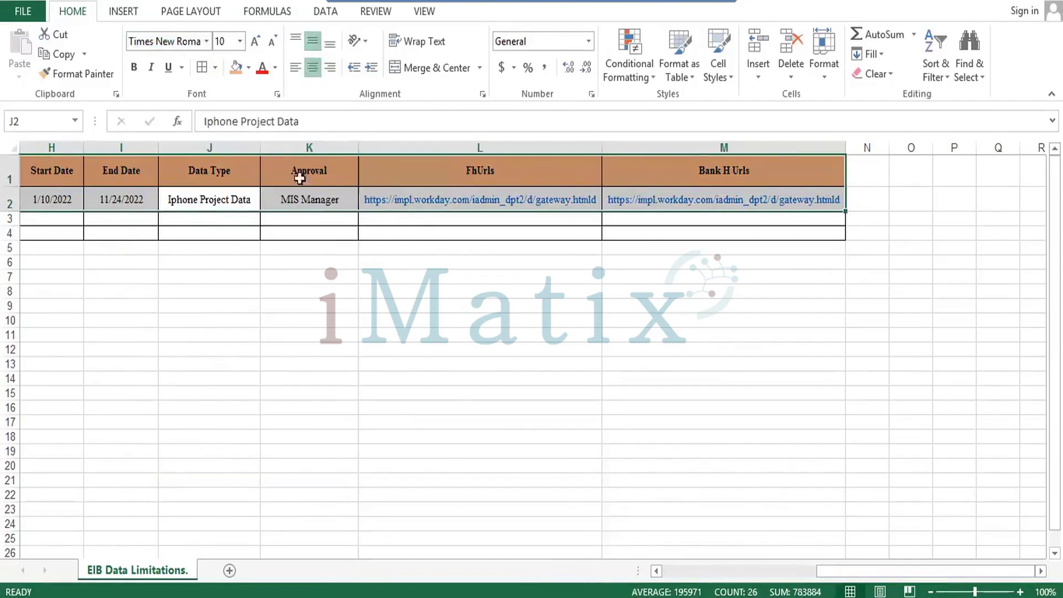
left_click(342, 231)
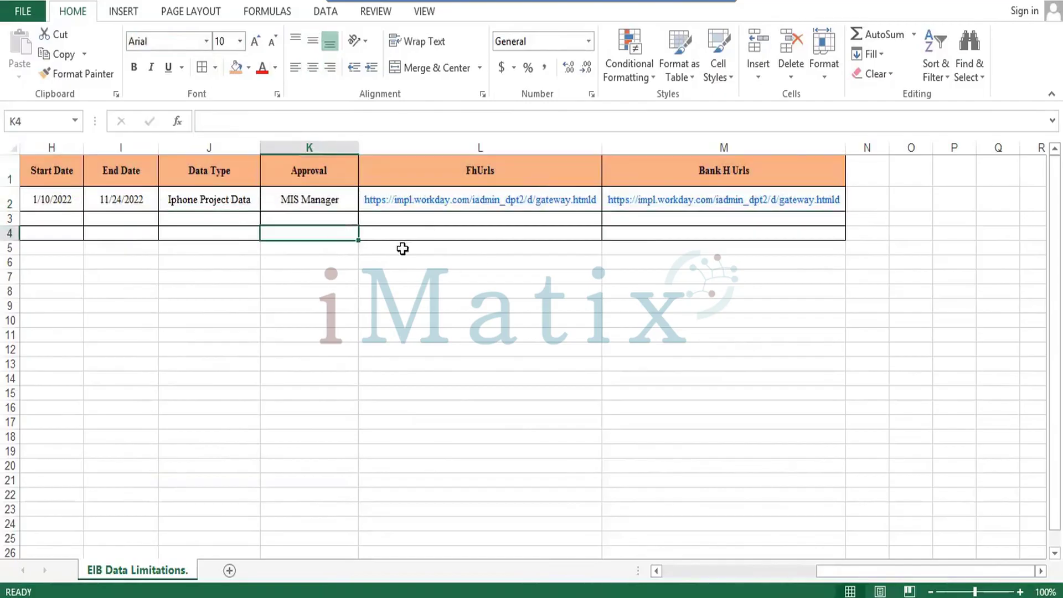
left_click(668, 233)
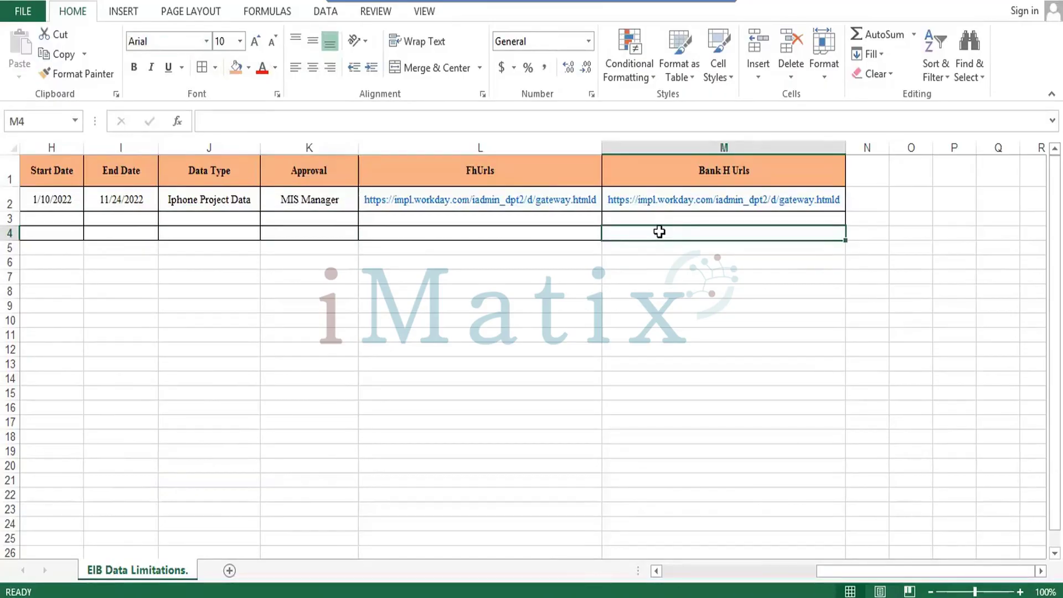
key("Left")
key("Left")
key("Left")
key("Left")
key("Left")
key("Left")
key("Left")
key("Left")
key("Left")
key("Left")
key("Left")
key("Left")
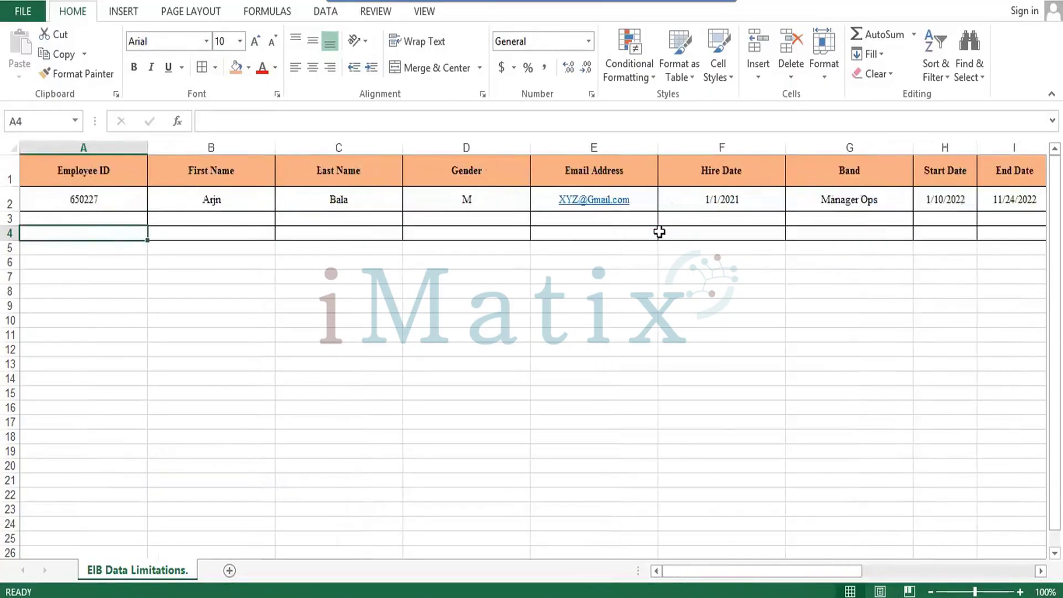
key("Up")
key("Up")
key("Up")
key("Down")
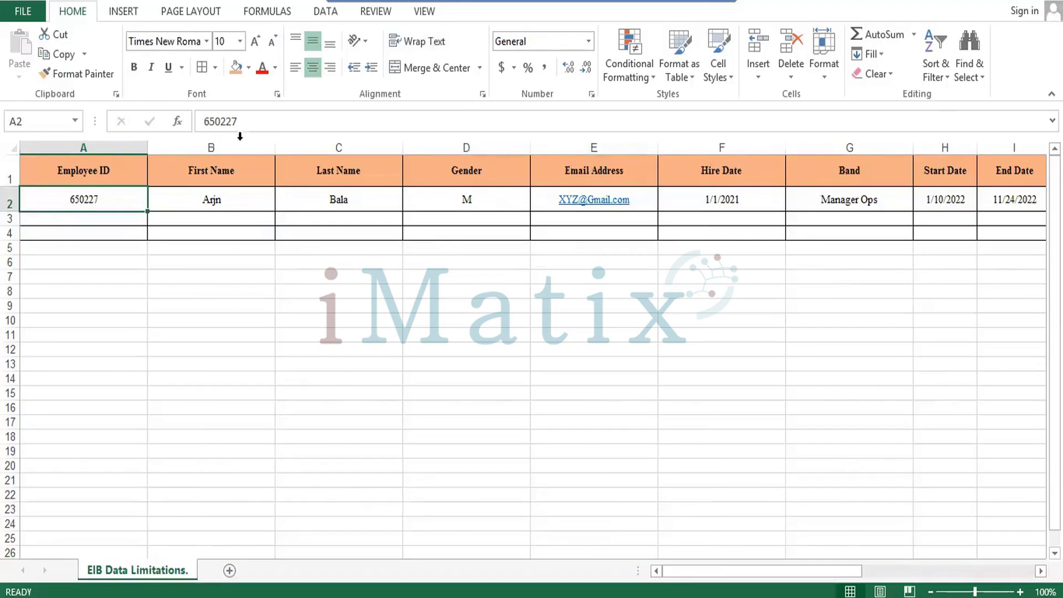
Autofit every column from Employee ID through Approval to its contents.
double_click(275, 146)
double_click(147, 147)
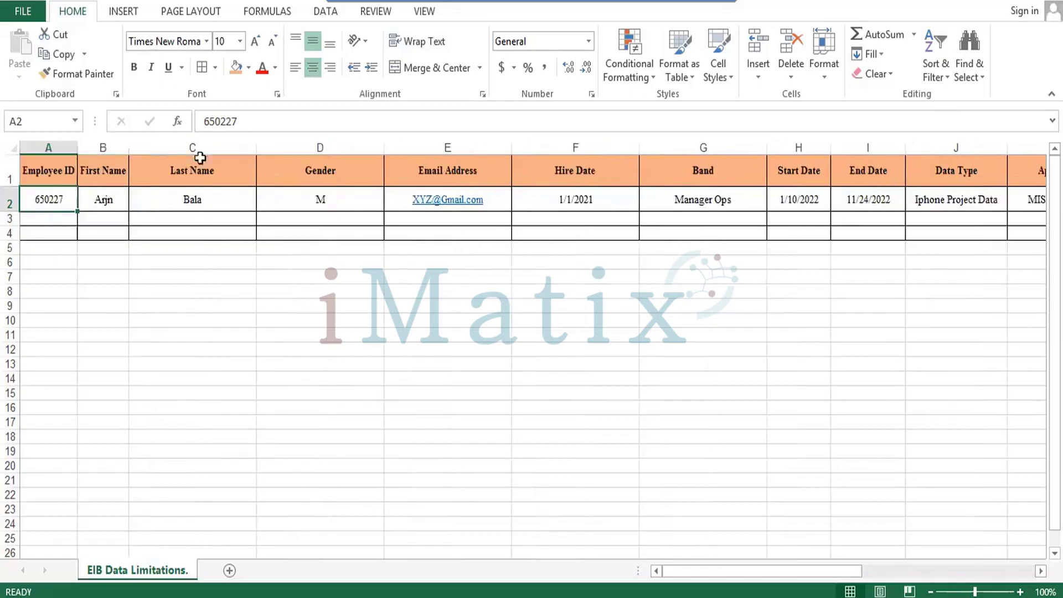
double_click(256, 146)
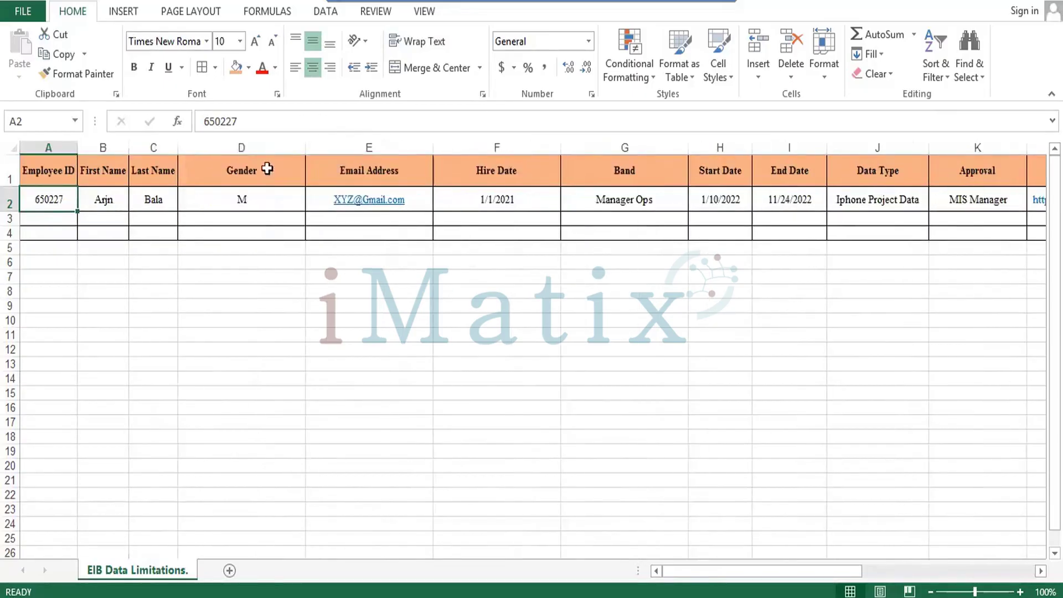
double_click(305, 147)
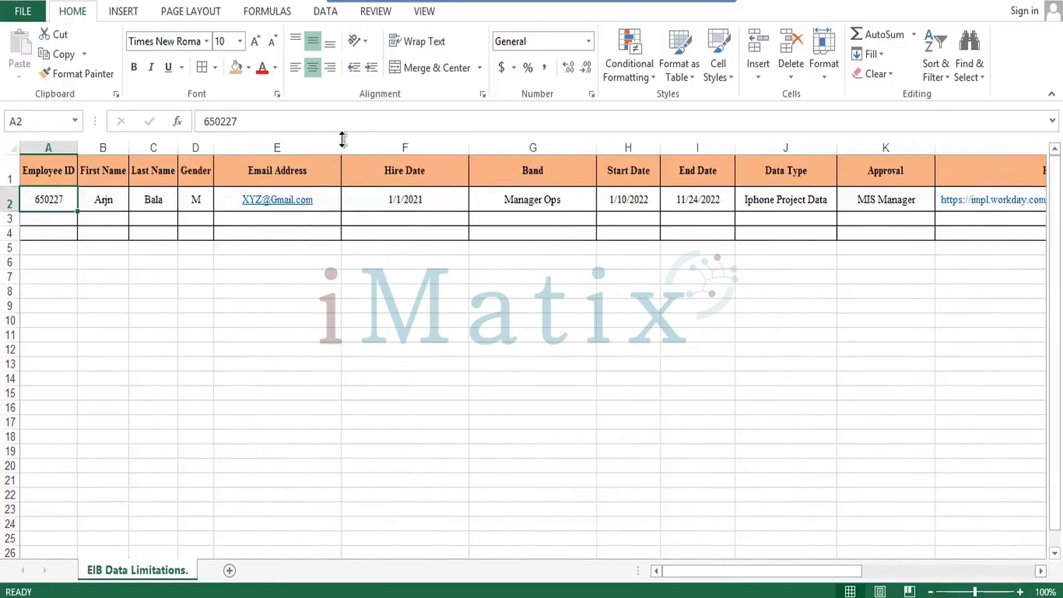
double_click(343, 141)
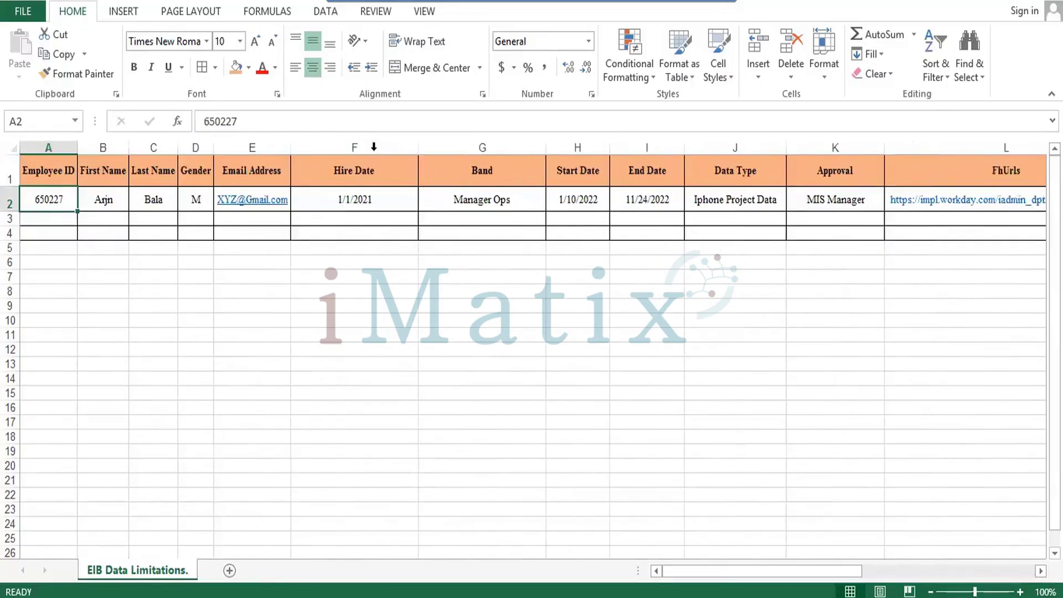
double_click(418, 141)
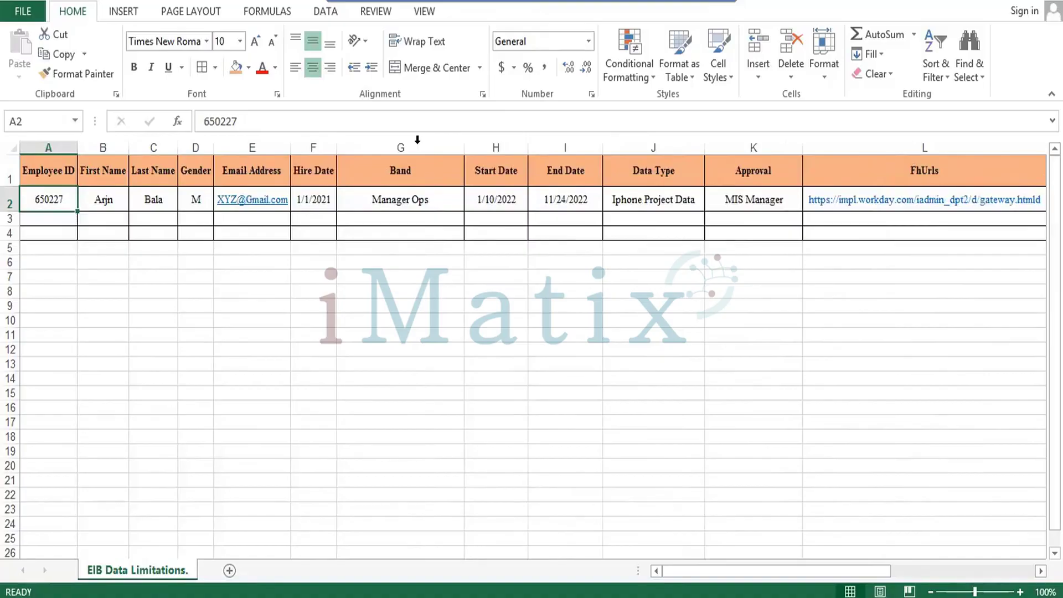
double_click(463, 150)
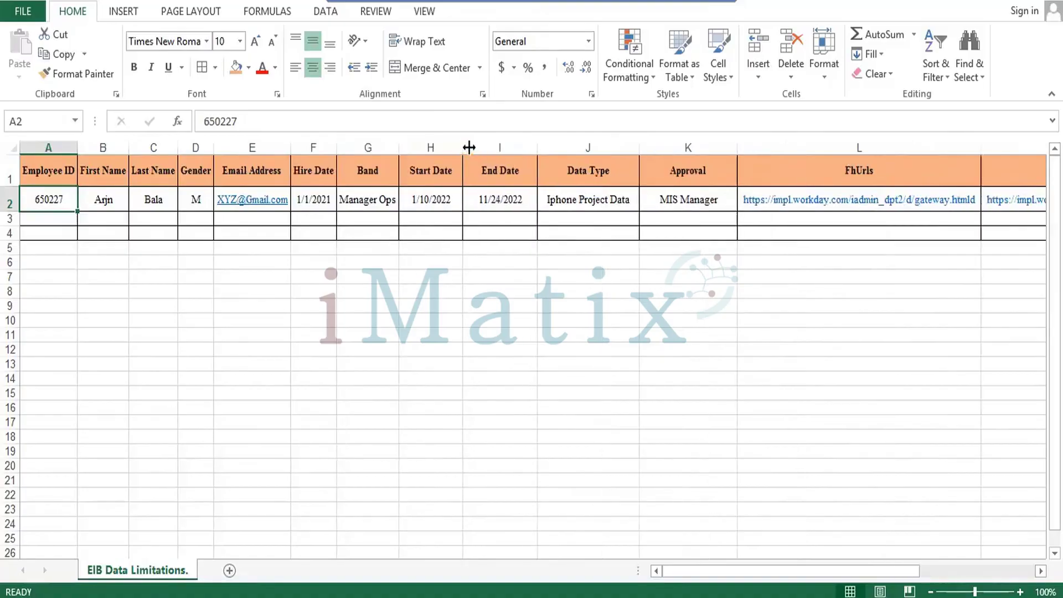
double_click(463, 148)
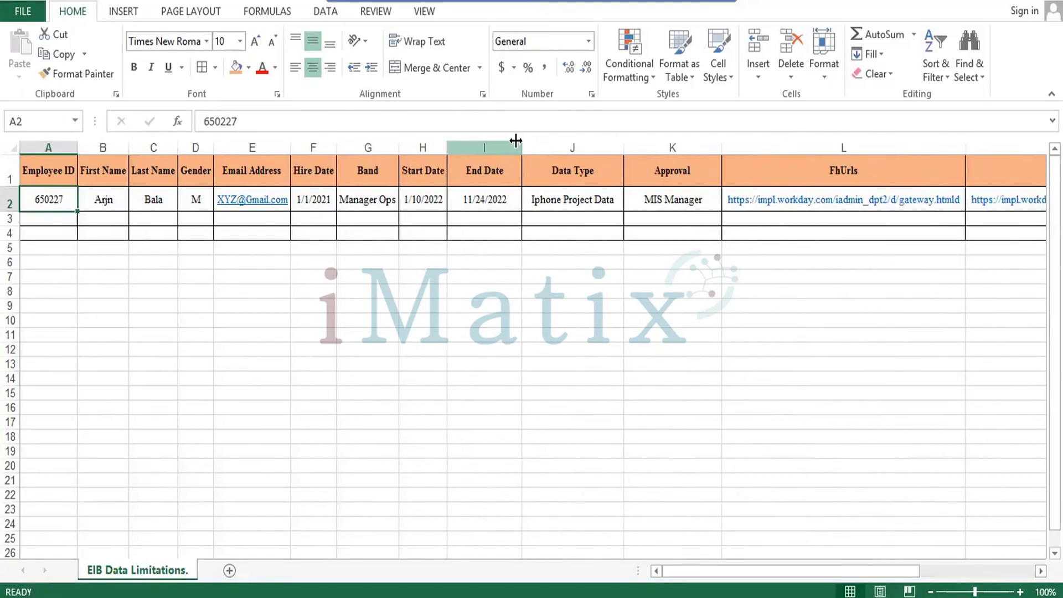
double_click(521, 146)
left_click(598, 146)
double_click(599, 145)
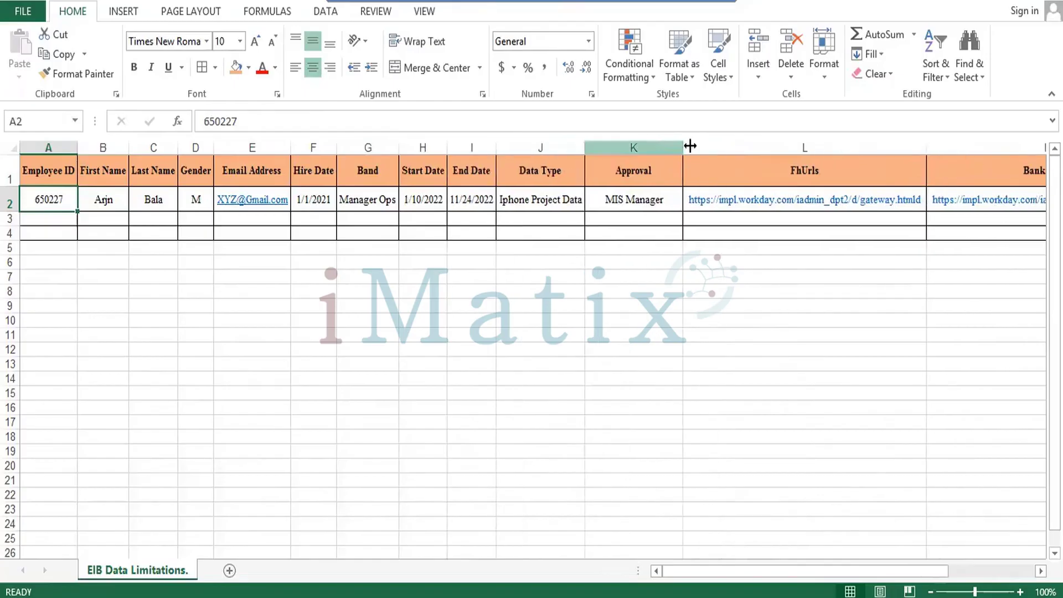
double_click(684, 145)
Add a new blank worksheet, Sheet1, beside the EIB Data Limitations tab.
left_click(407, 365)
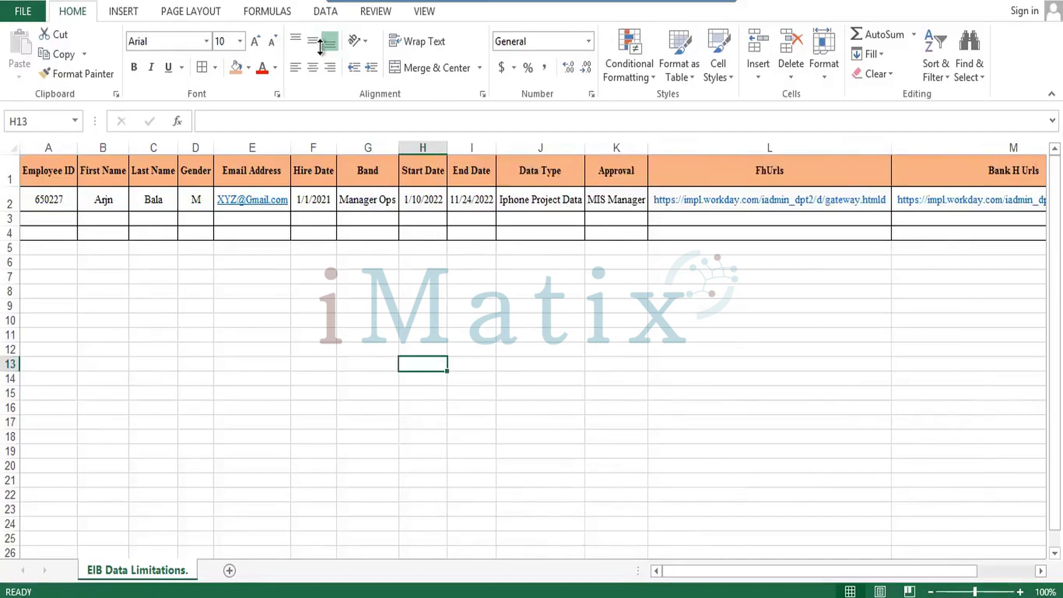
left_click(261, 227)
key("Up")
key("Up")
key("Up")
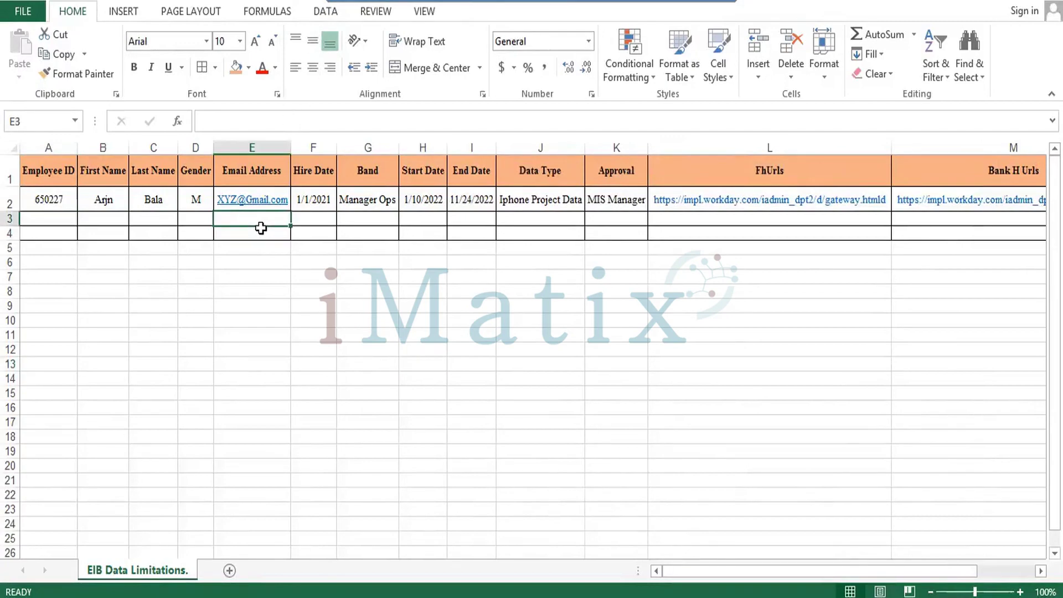
key("Left")
key("Left")
key("Left")
key("Left")
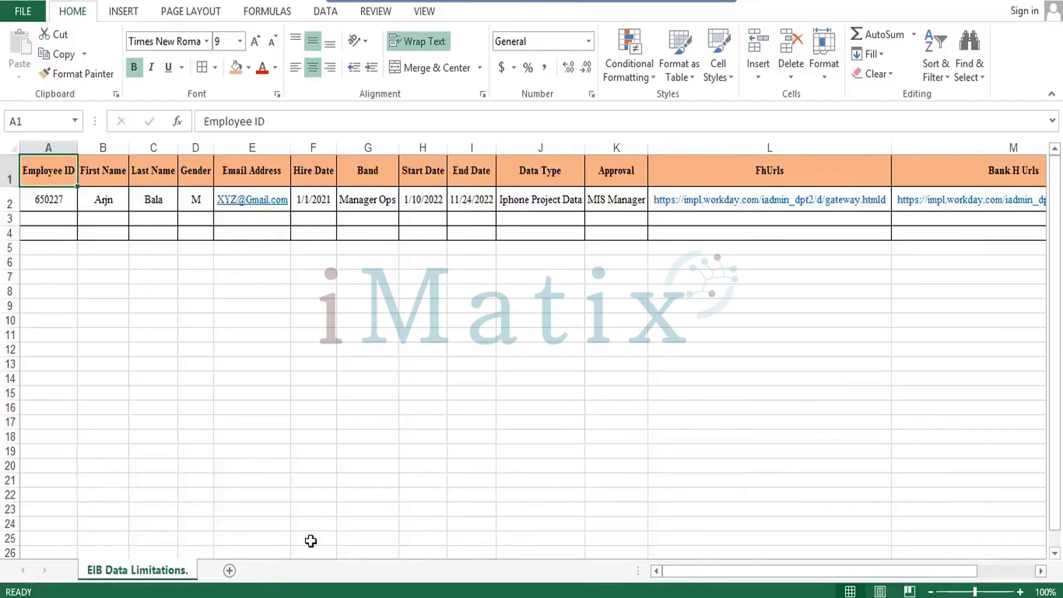
left_click(229, 570)
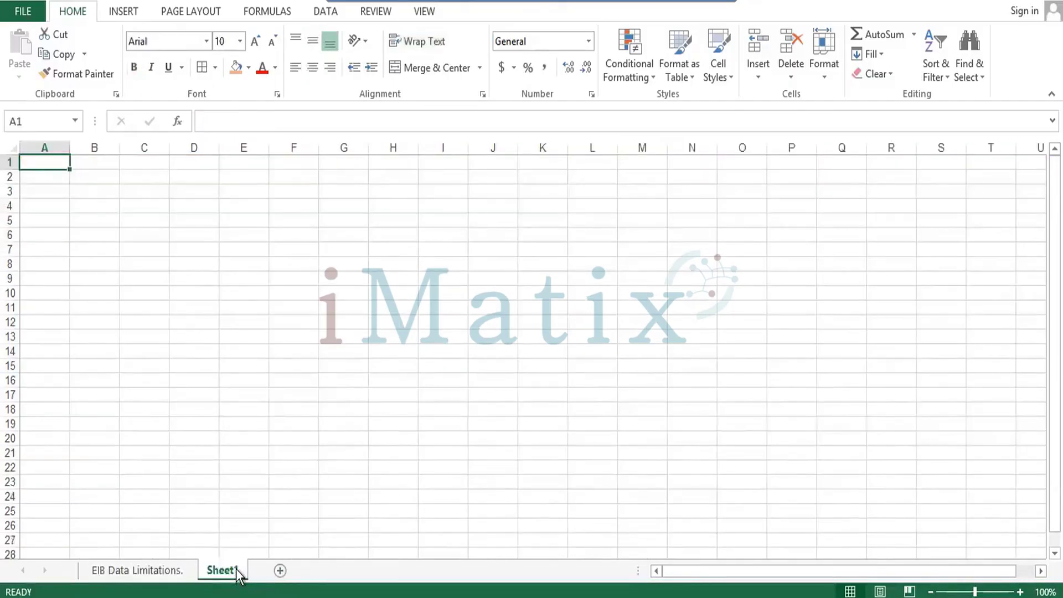
Rename the new sheet to HR and add a second sheet named Training.
right_click(236, 569)
left_click(276, 411)
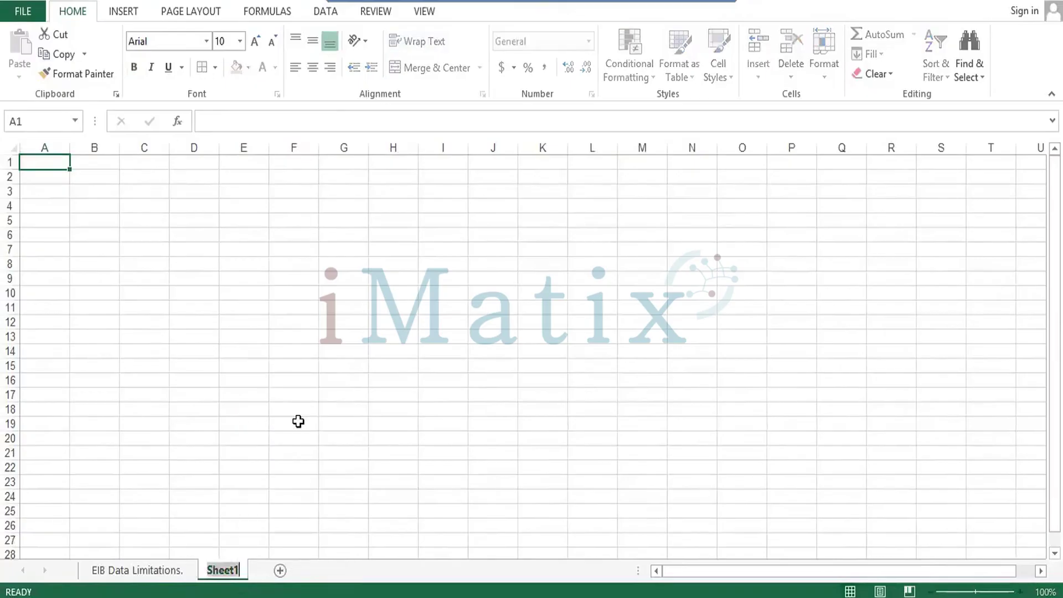
type("HR")
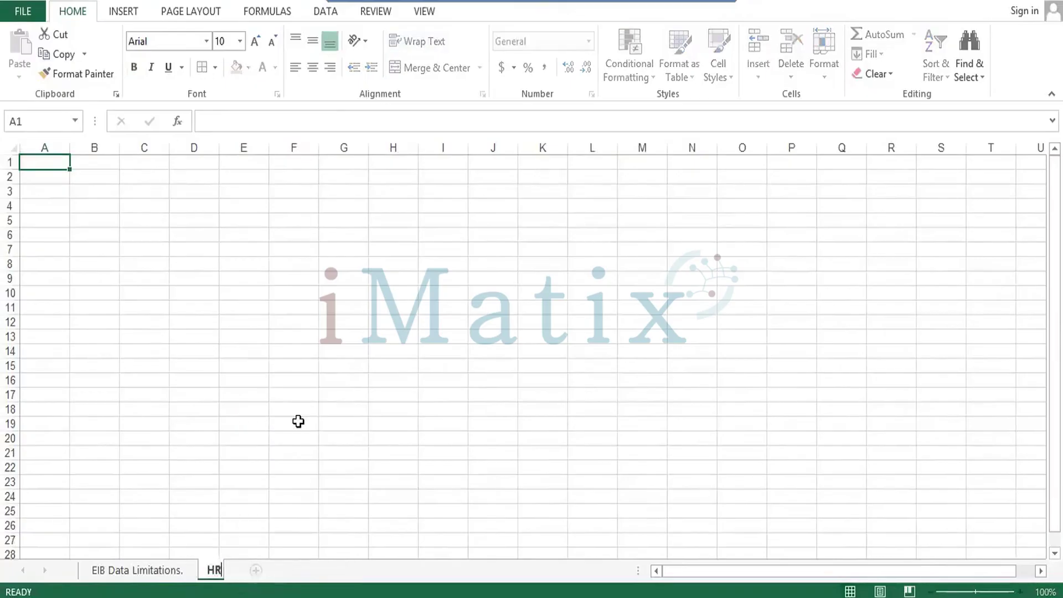
left_click(263, 571)
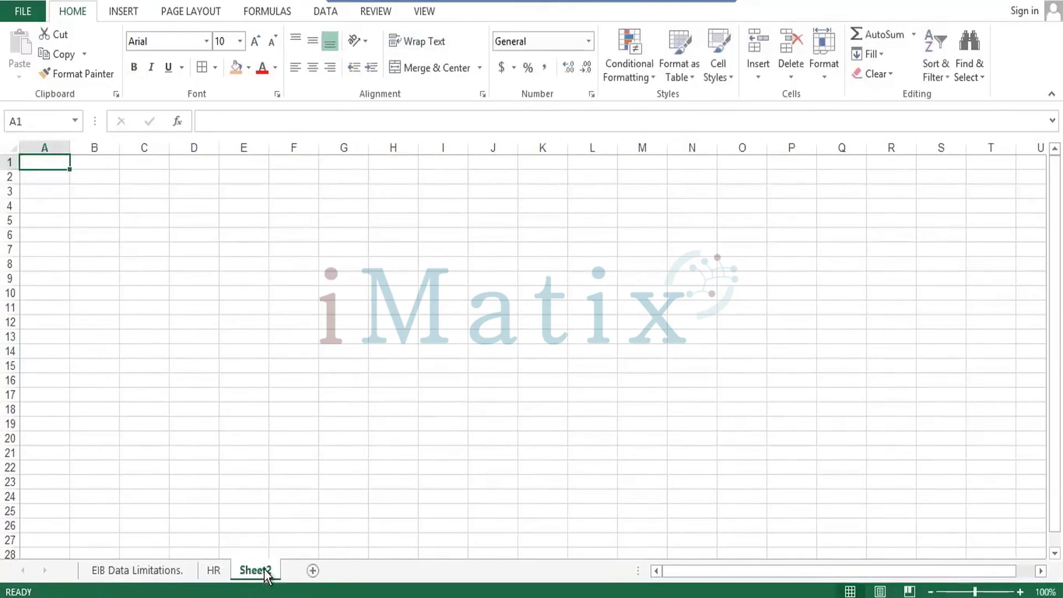
right_click(264, 571)
left_click(295, 415)
type("Training")
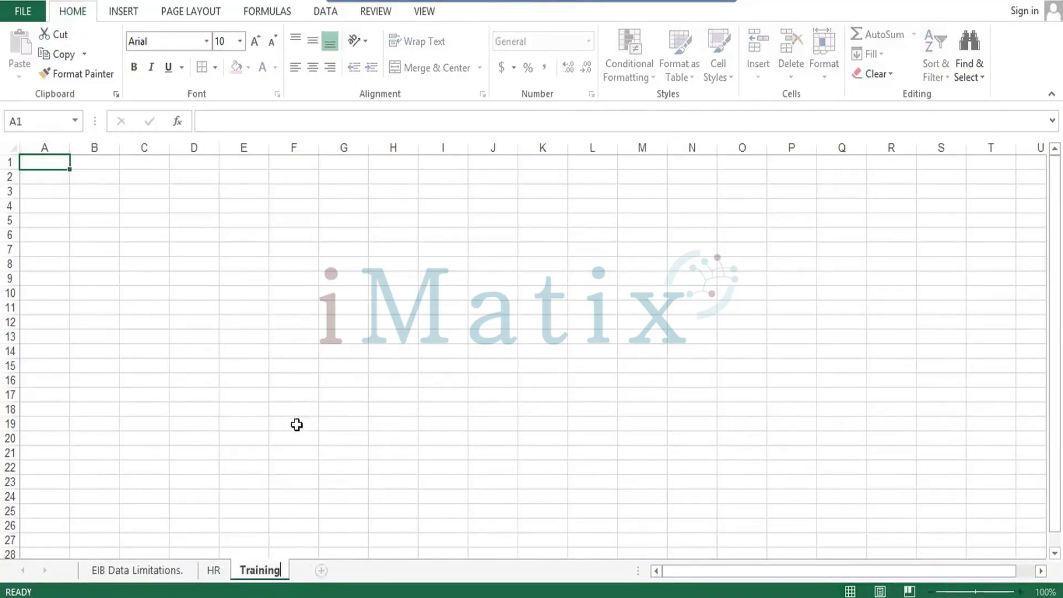
Add a third worksheet and name it Ops.
left_click(321, 570)
right_click(323, 576)
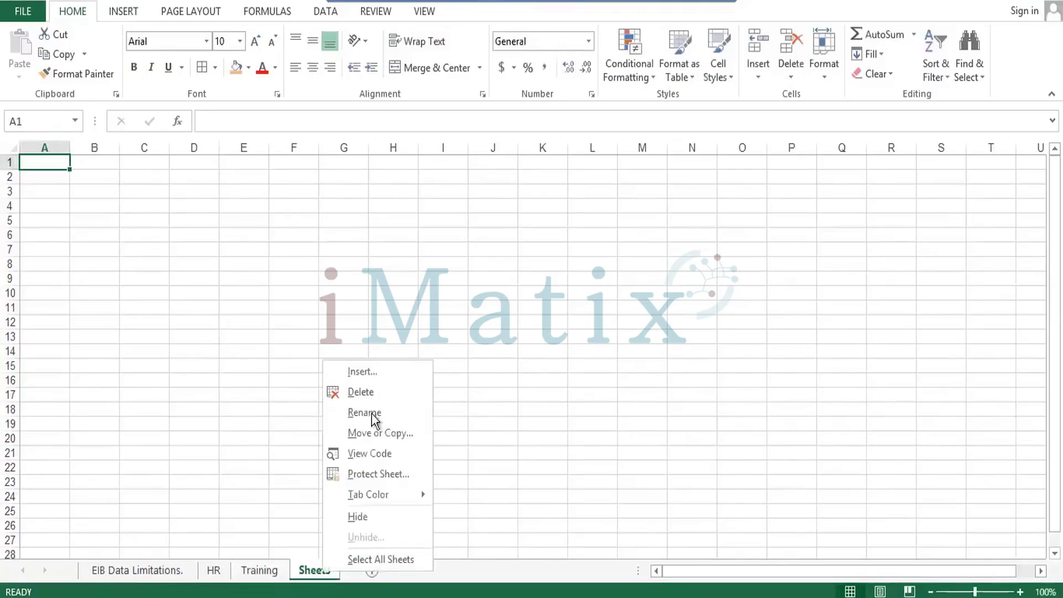
left_click(377, 413)
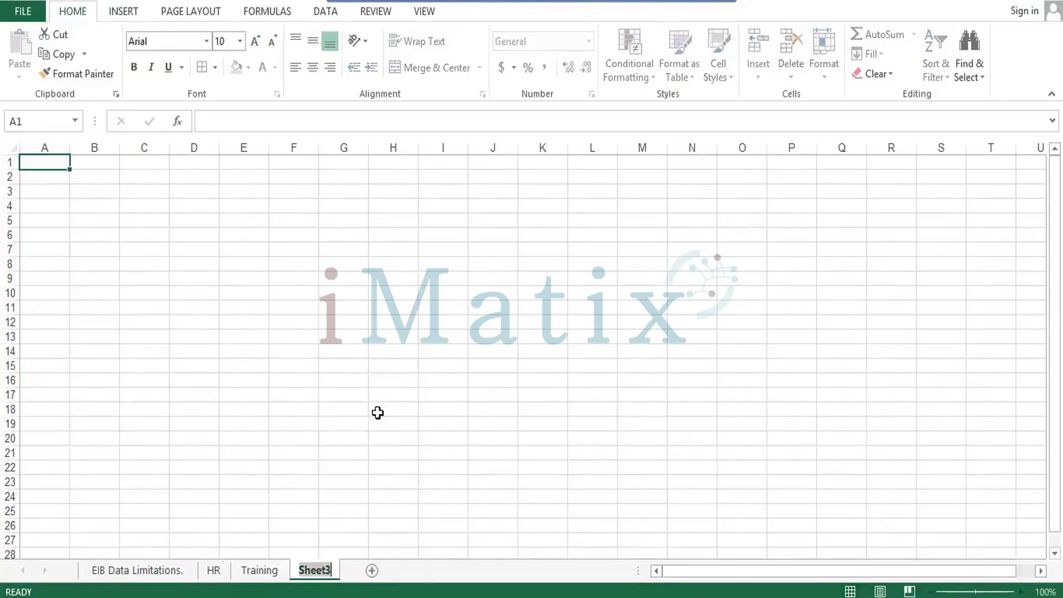
type("Ops")
key("Return")
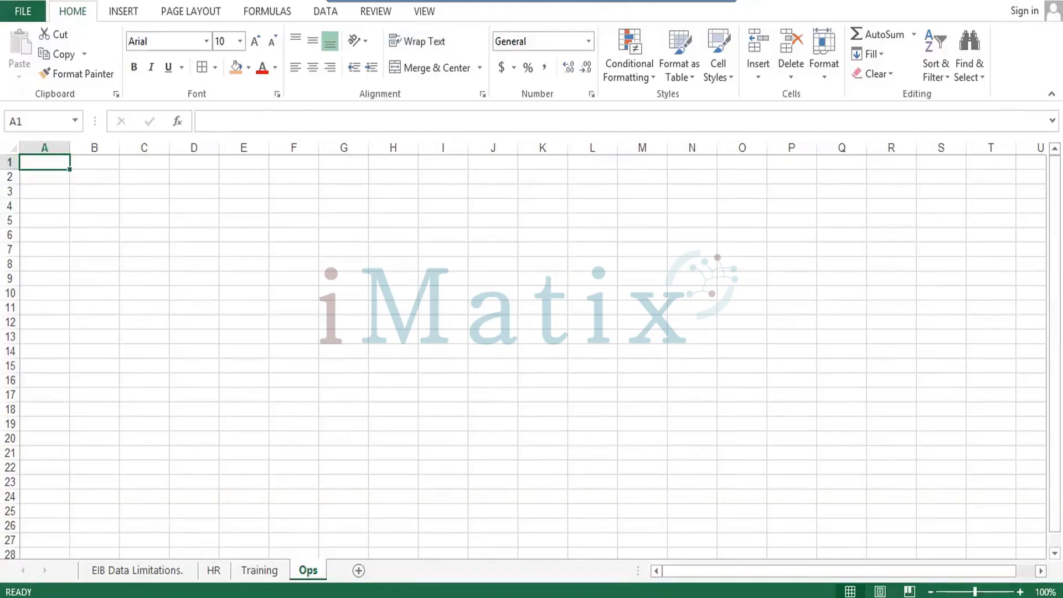
On the EIB Data Limitations sheet, step through the row 1 headers from Employee ID to FhUrls.
left_click(138, 570)
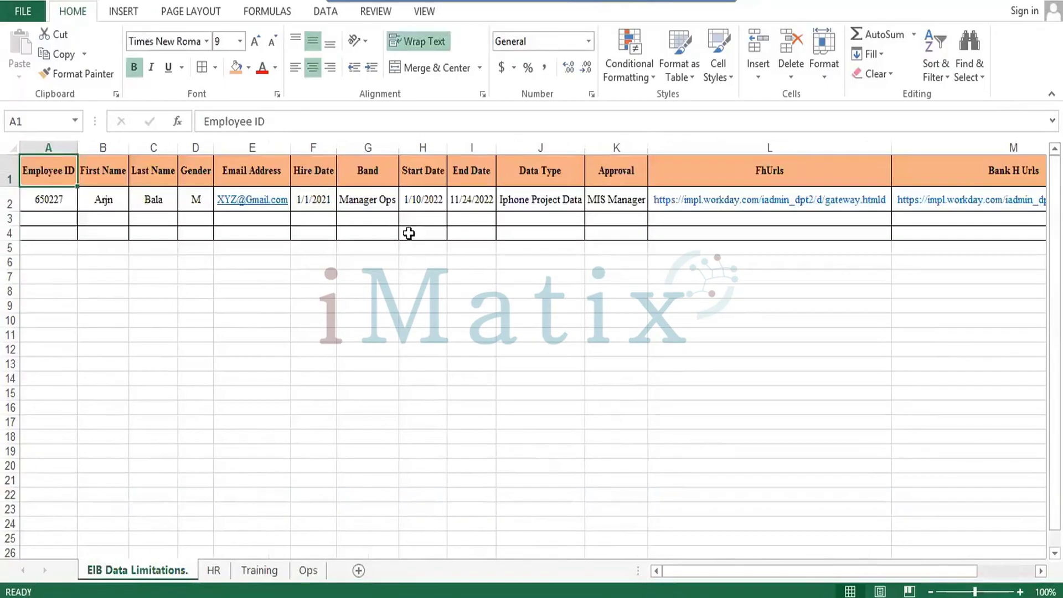
left_click(407, 222)
key("Up")
key("Up")
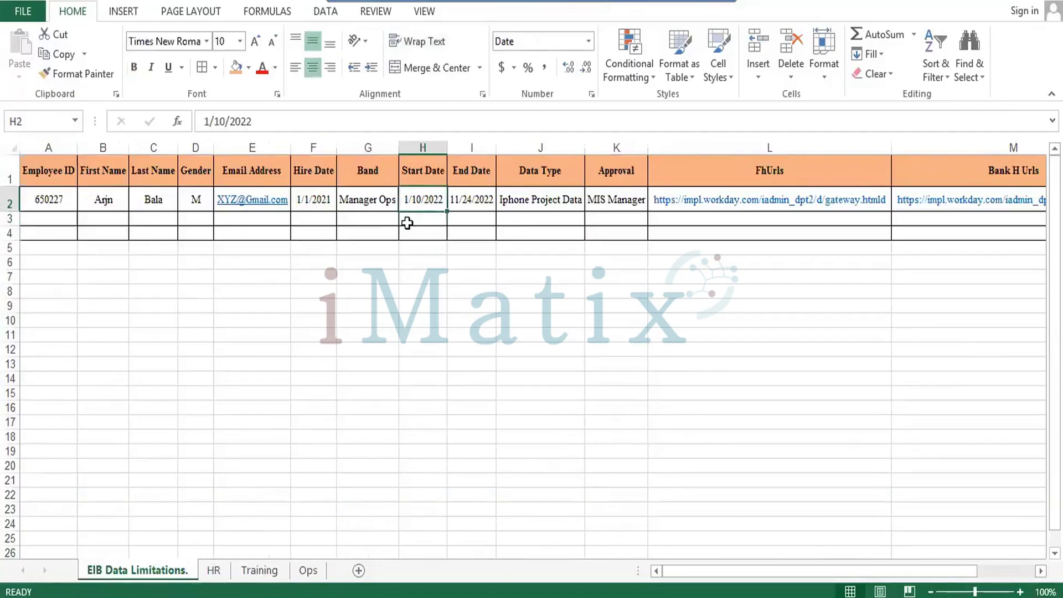
key("Left")
key("Left")
key("Left")
key("Left")
key("Left")
key("Left")
key("Left")
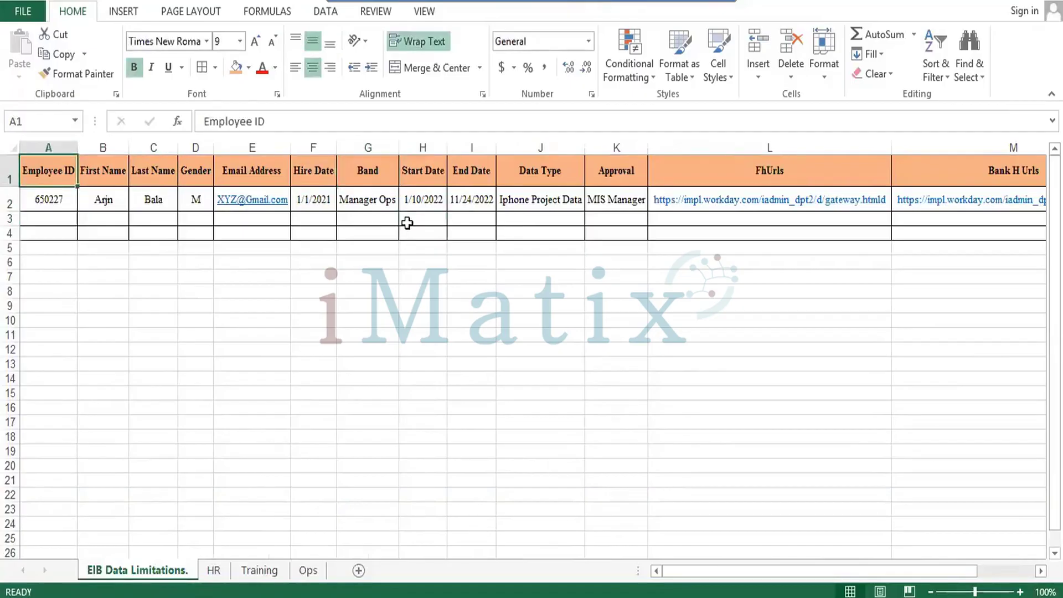
key("Right")
key("Right")
key("Right")
key("Right")
key("Right")
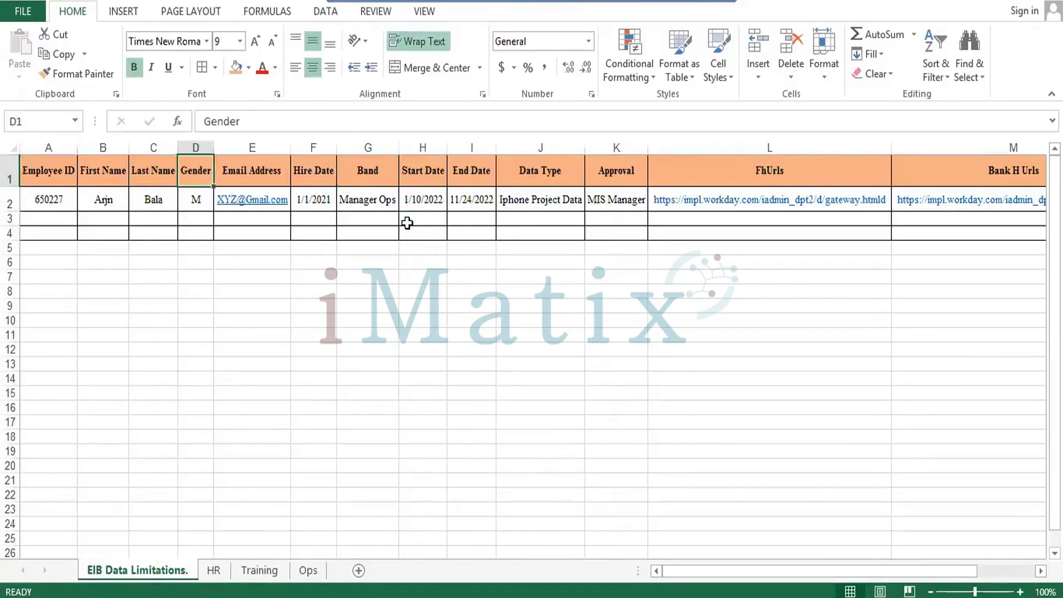
key("Right")
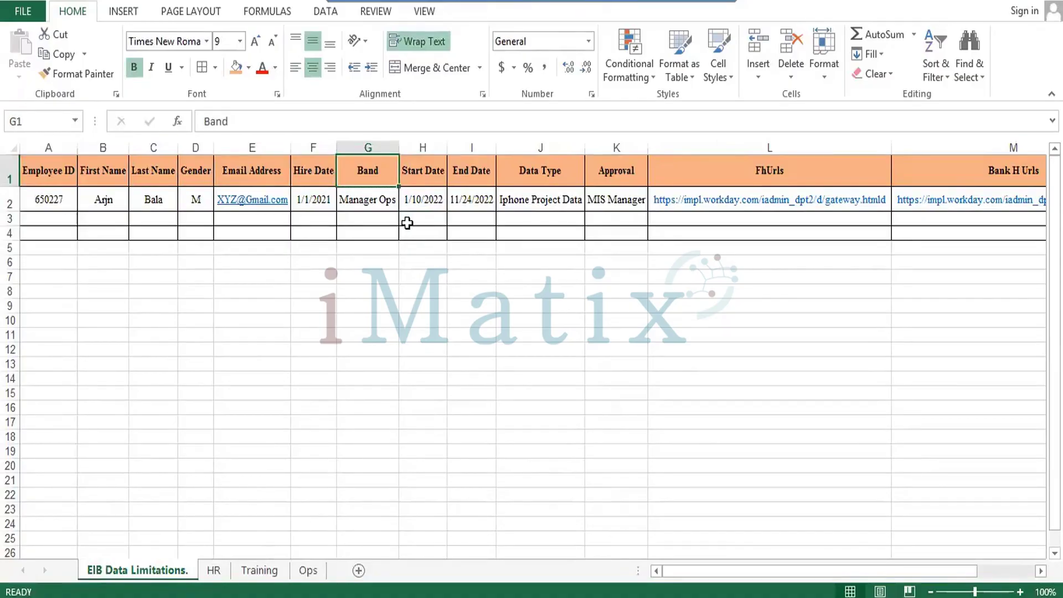
key("Right")
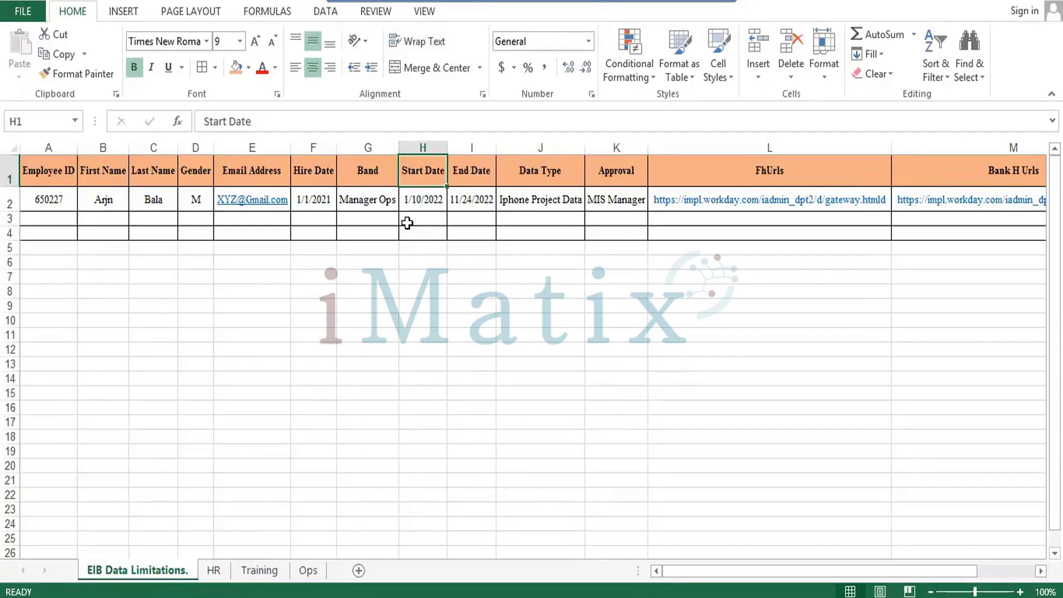
key("Right")
key("Right")
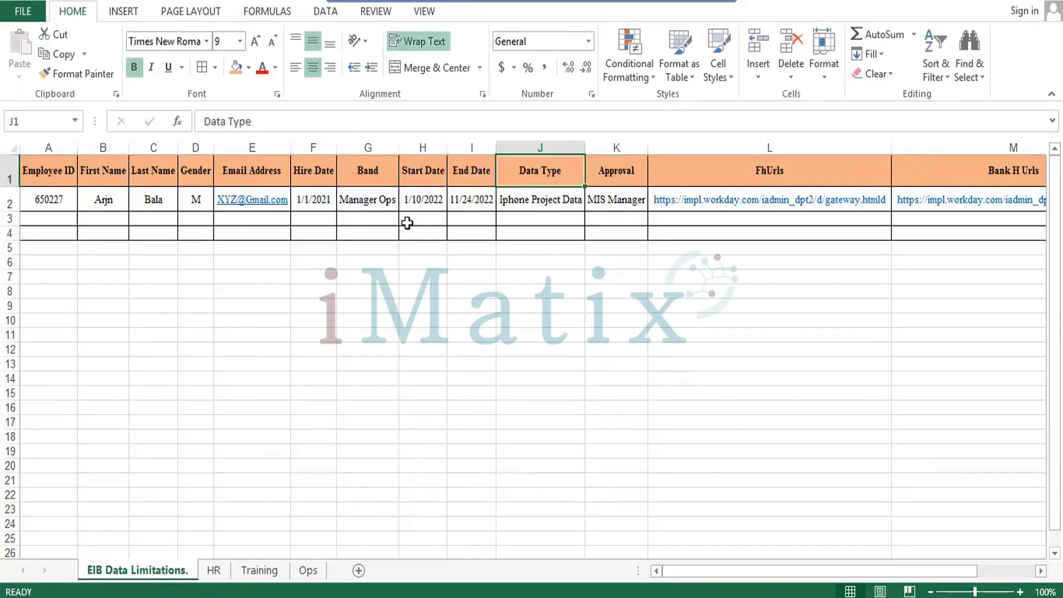
key("Right")
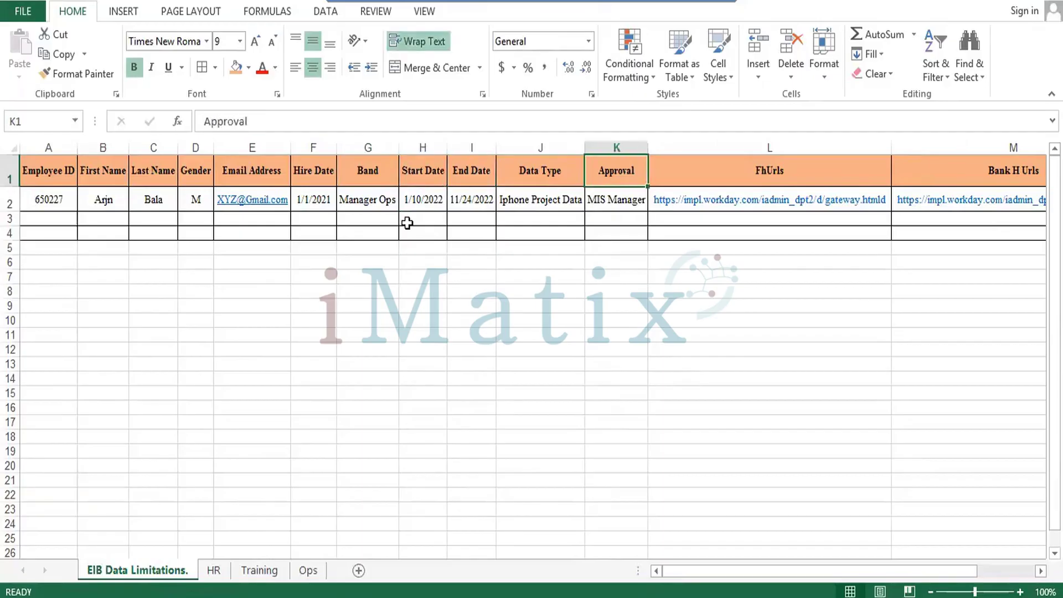
key("Right")
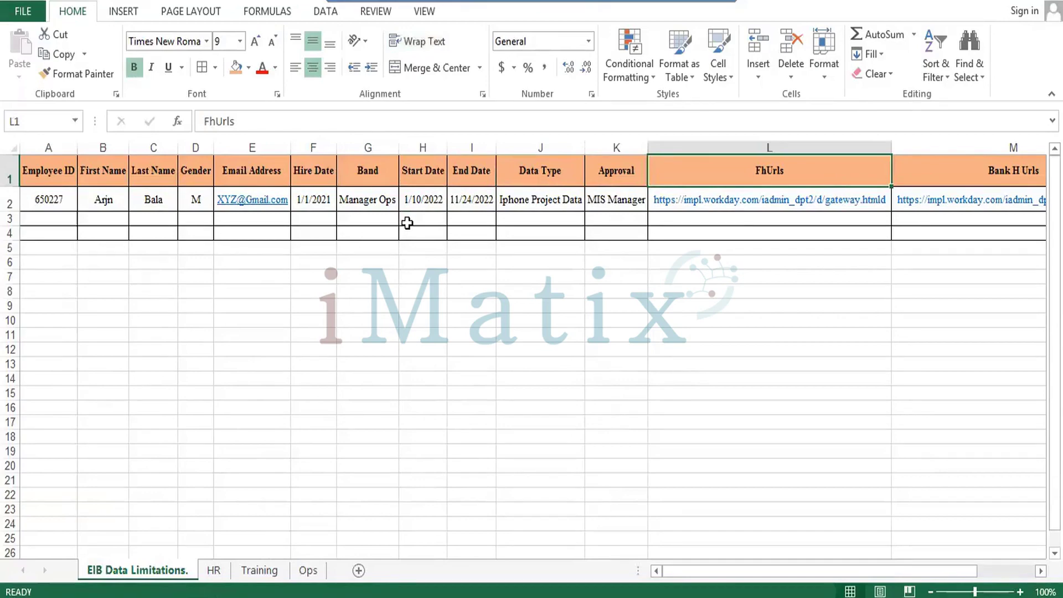
Extend the selection to the Bank H Urls header, then save the workbook and close Excel.
key("shift+Right")
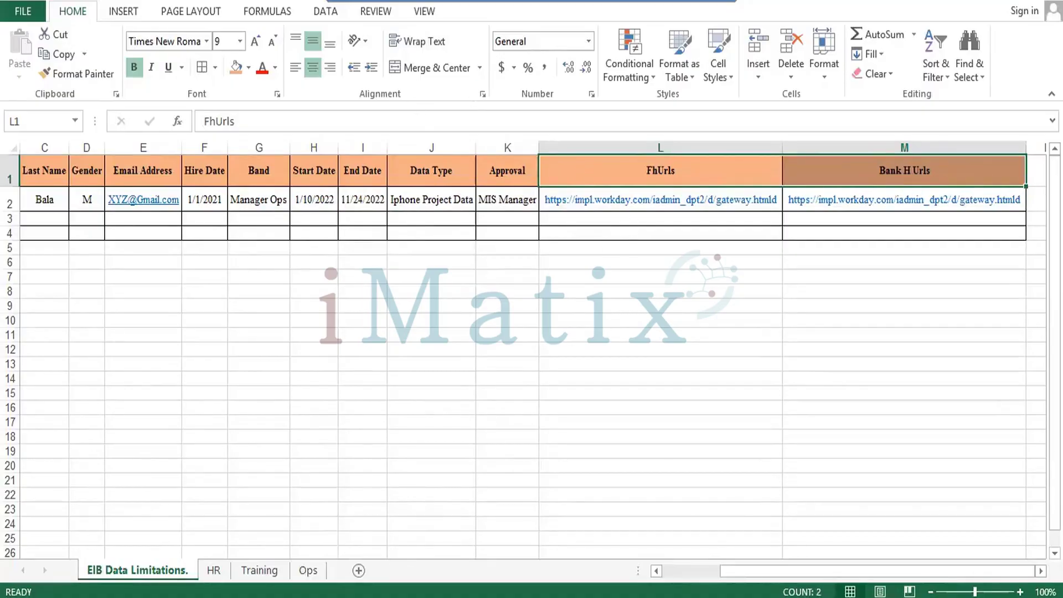
key("alt+F4")
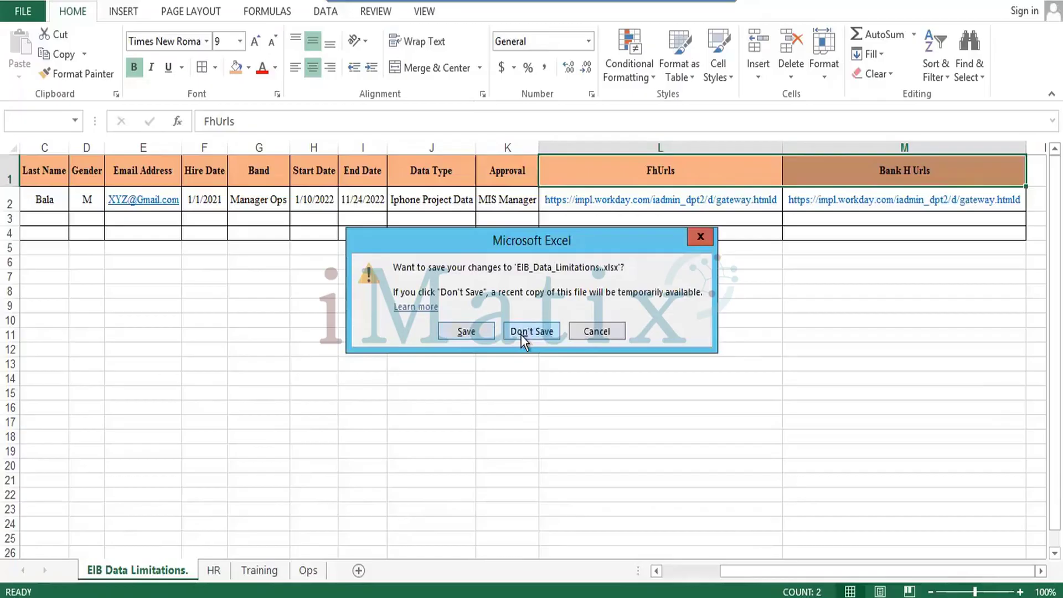
left_click(482, 330)
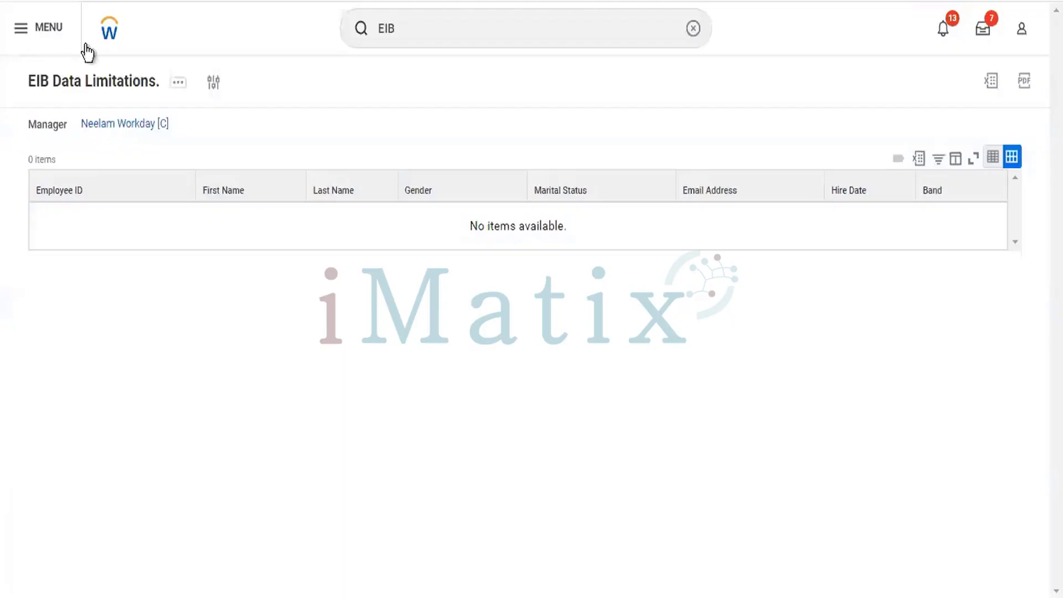
Leave the EIB Data Limitations report for the Workday home page using the logo.
left_click(106, 35)
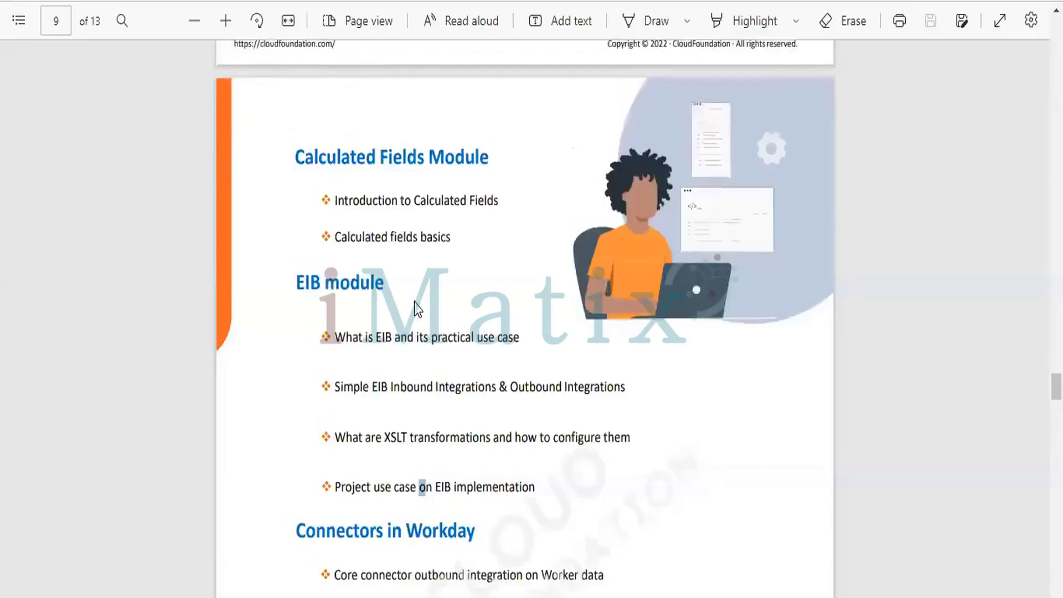
In the PDF outline, select the Connectors in Workday heading and the 'Core connector outbound integration' line.
scroll(414, 303, "down", 5)
left_click_drag(299, 161, 481, 159)
left_click_drag(335, 206, 591, 219)
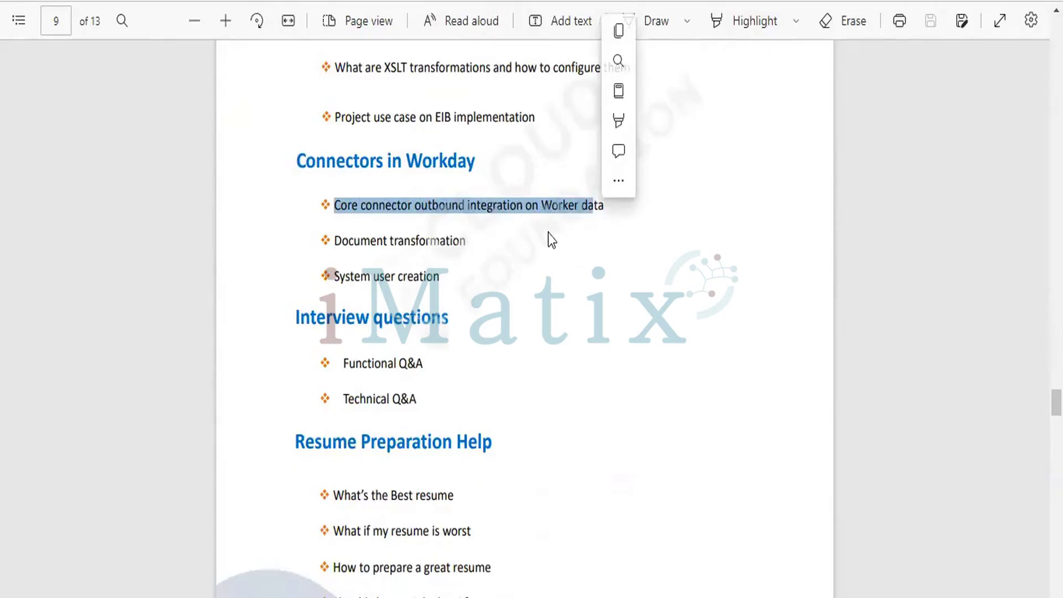
left_click(552, 240)
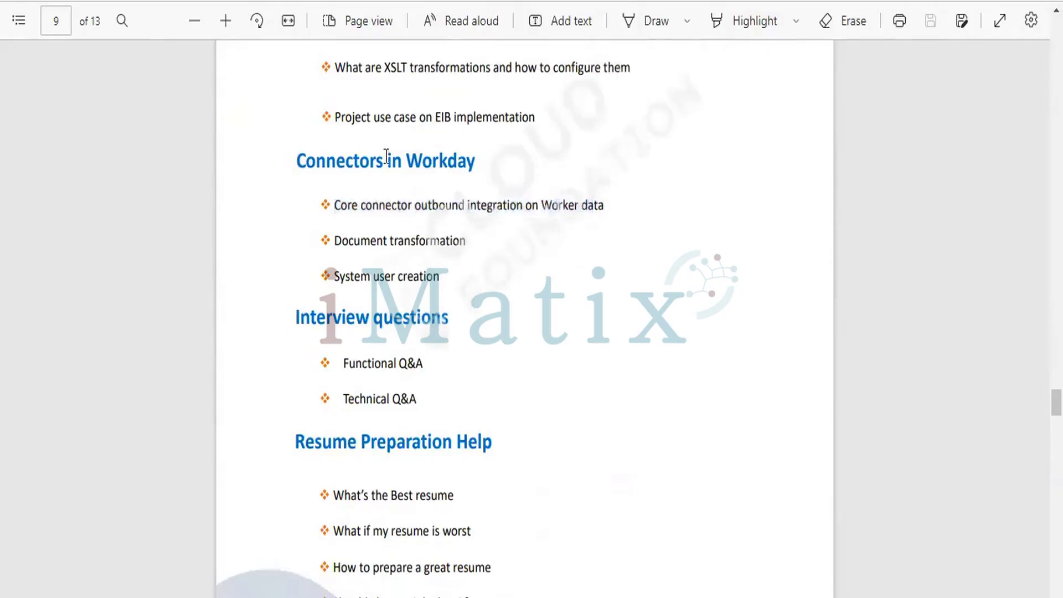
left_click_drag(409, 206, 493, 207)
left_click(449, 205)
double_click(497, 205)
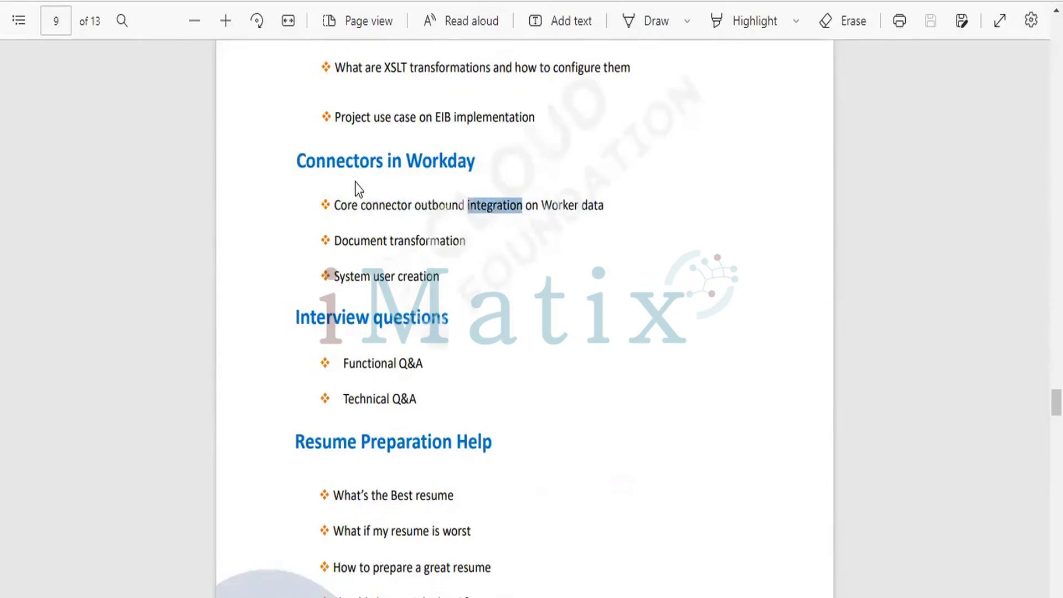
left_click_drag(333, 206, 522, 206)
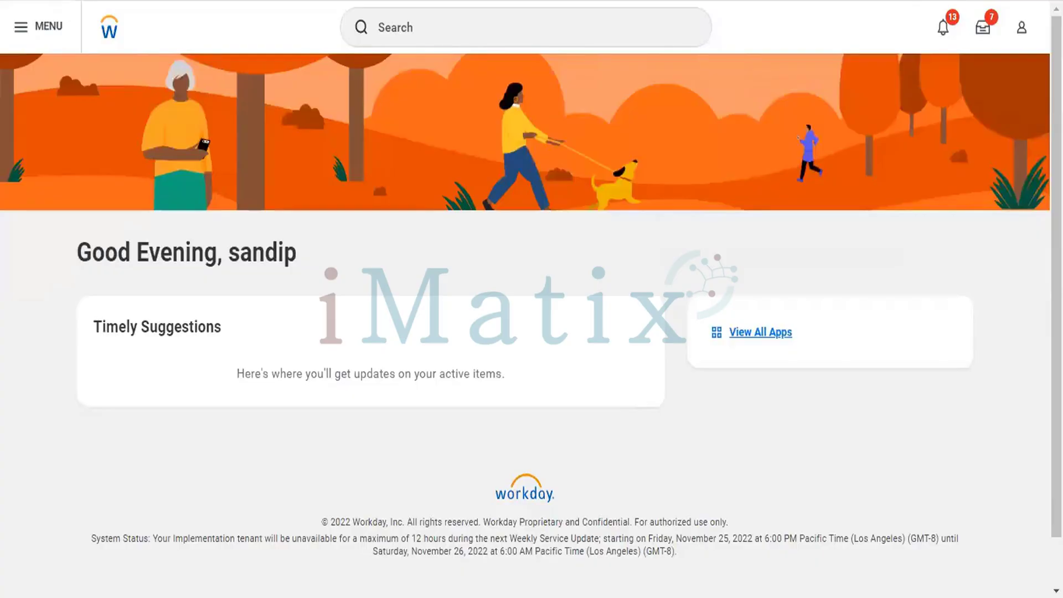
Search Workday for 'integration' and run the Integration System User Security Configuration report.
type("integration")
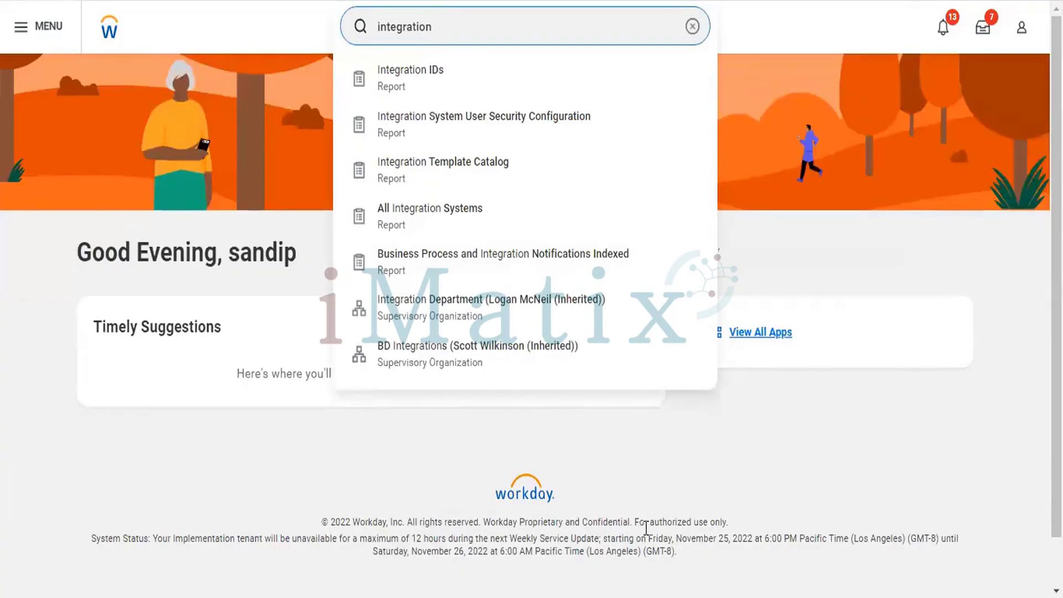
left_click(549, 122)
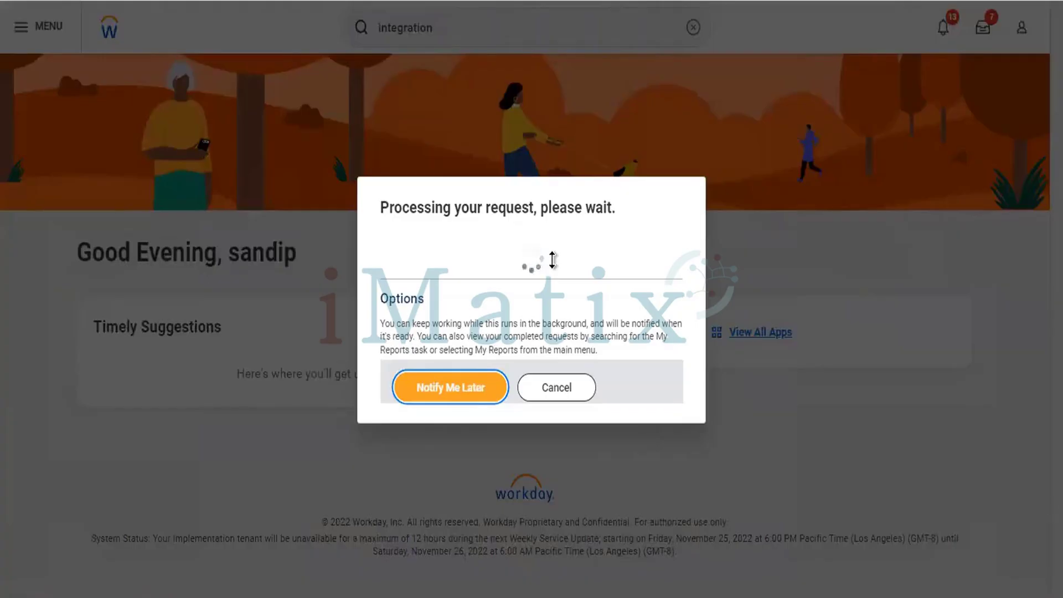
Wait until the report shows its 34396 integration security group entries.
left_click(577, 555)
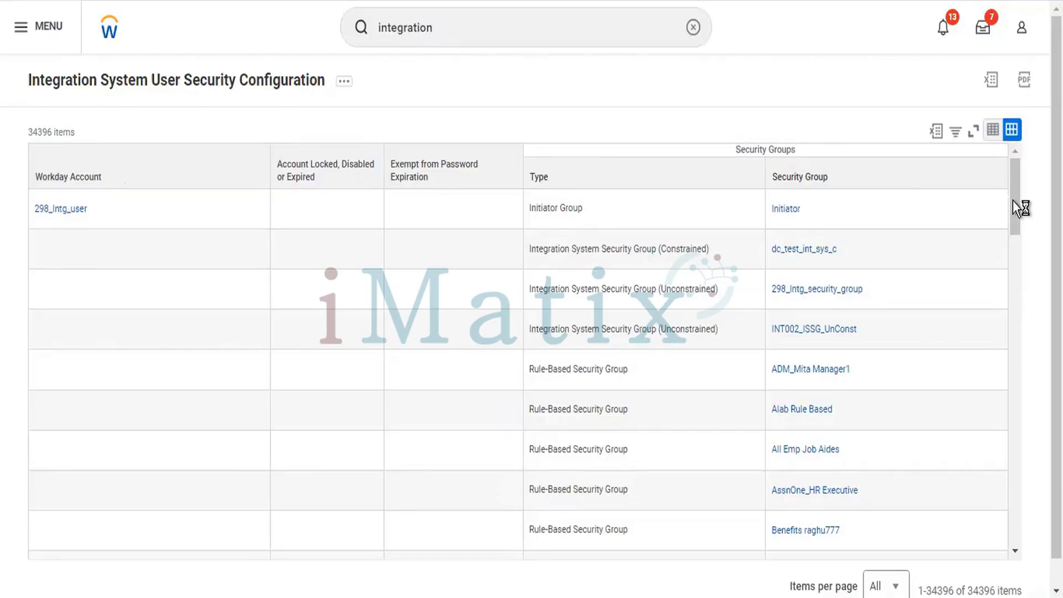
left_click_drag(1013, 201, 1003, 171)
left_click_drag(1019, 224, 1018, 553)
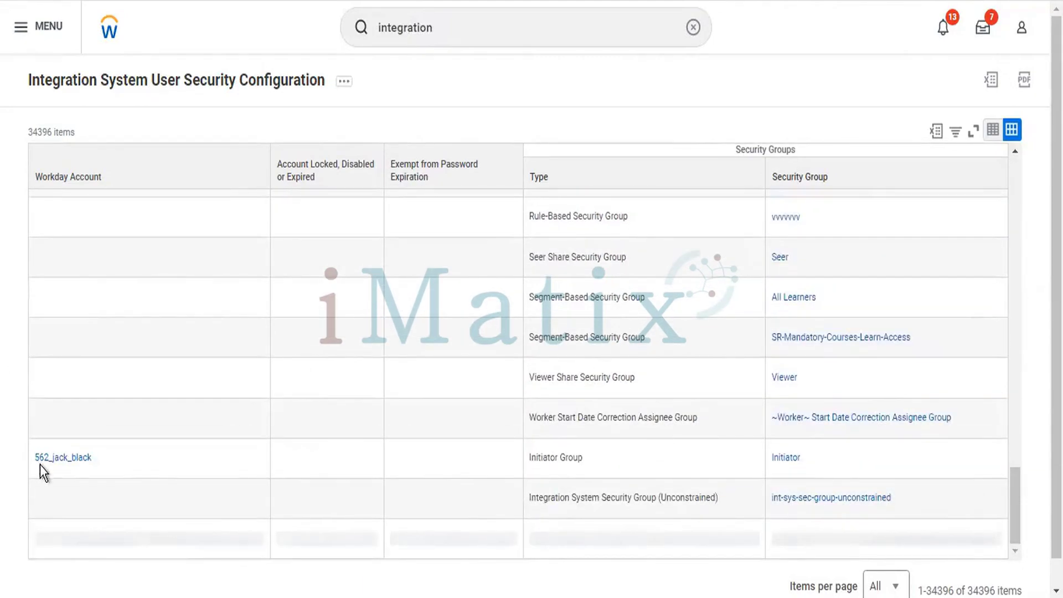
scroll(40, 472, "down", 1)
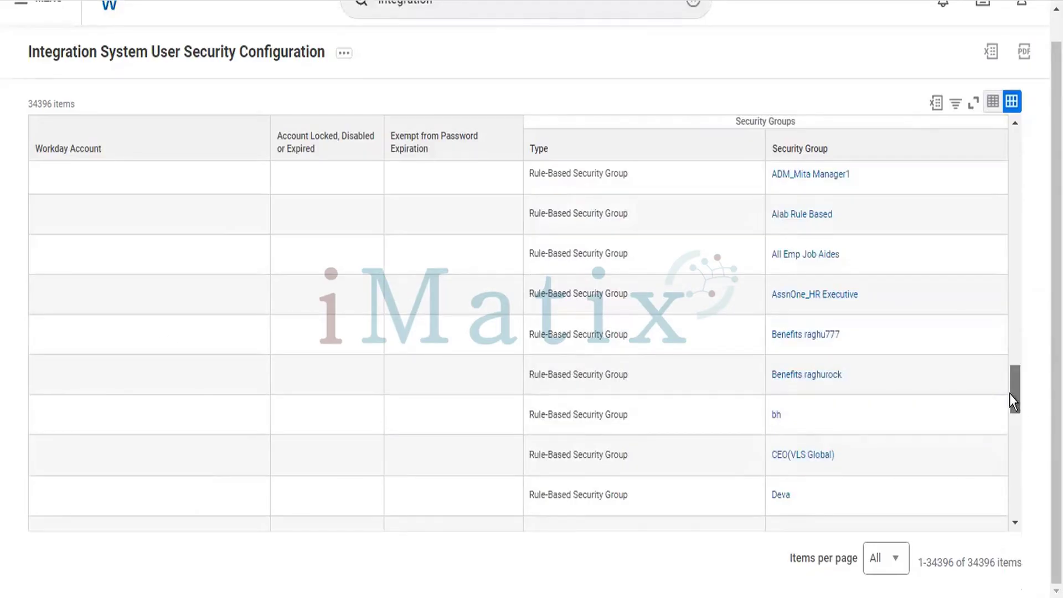
left_click_drag(1018, 391, 1018, 370)
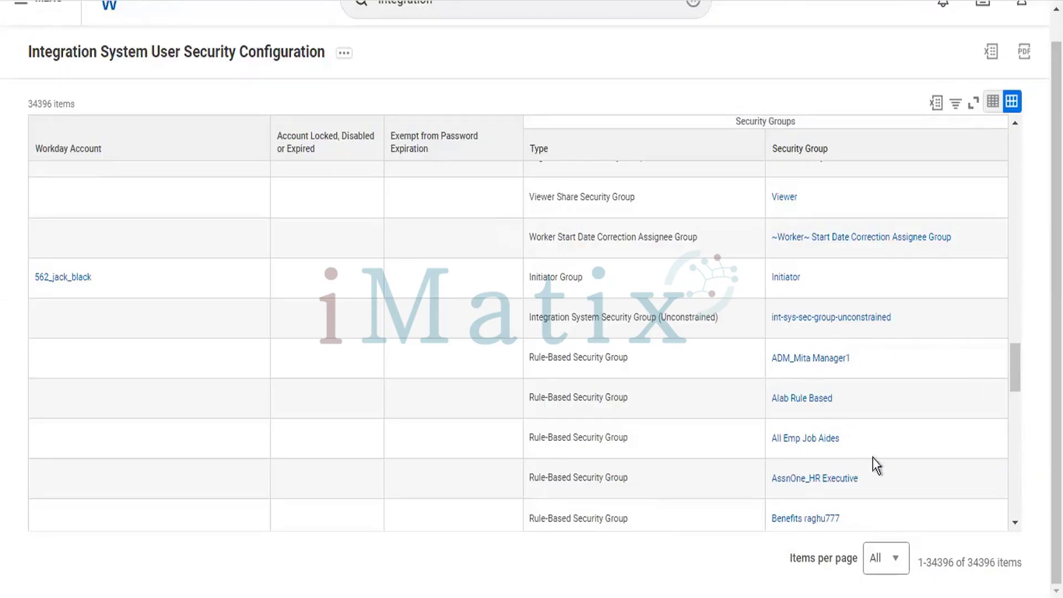
Open the Alab Rule Based security group and launch Maintain Reference IDs from its Integration IDs actions.
left_click(819, 400)
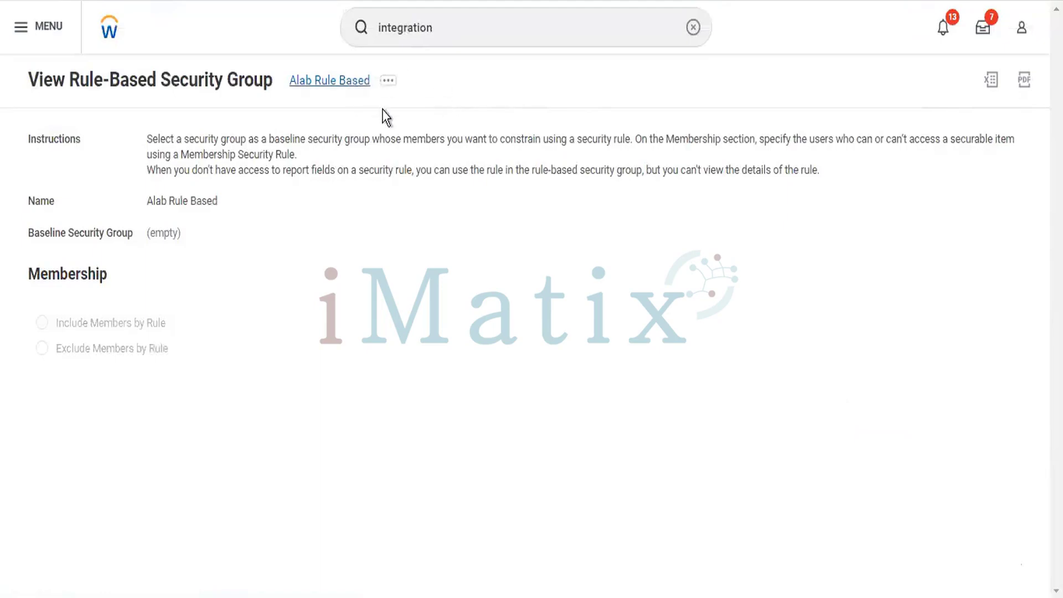
left_click(390, 84)
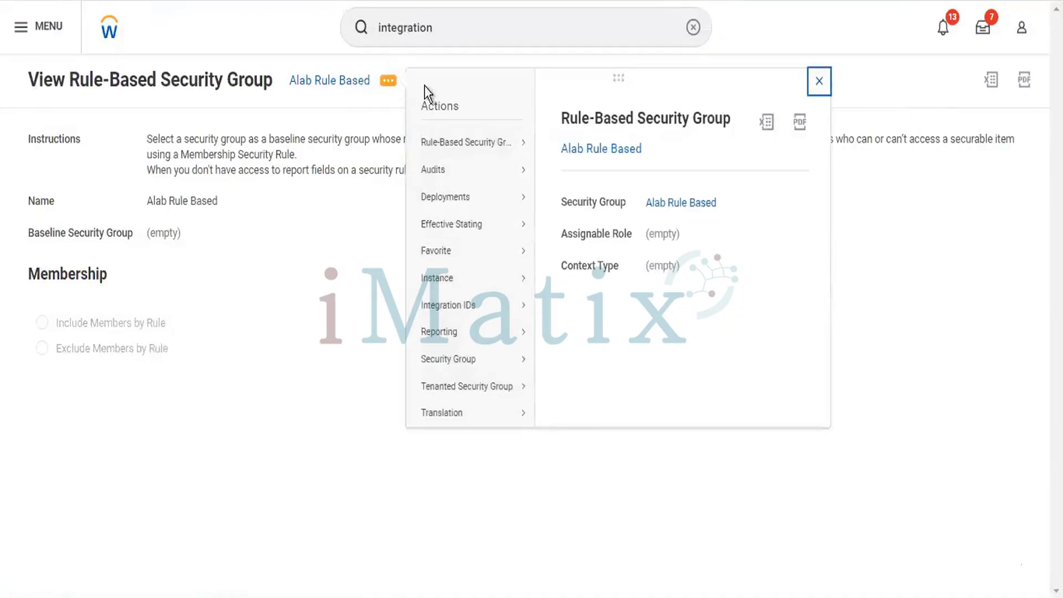
mouse_move(485, 307)
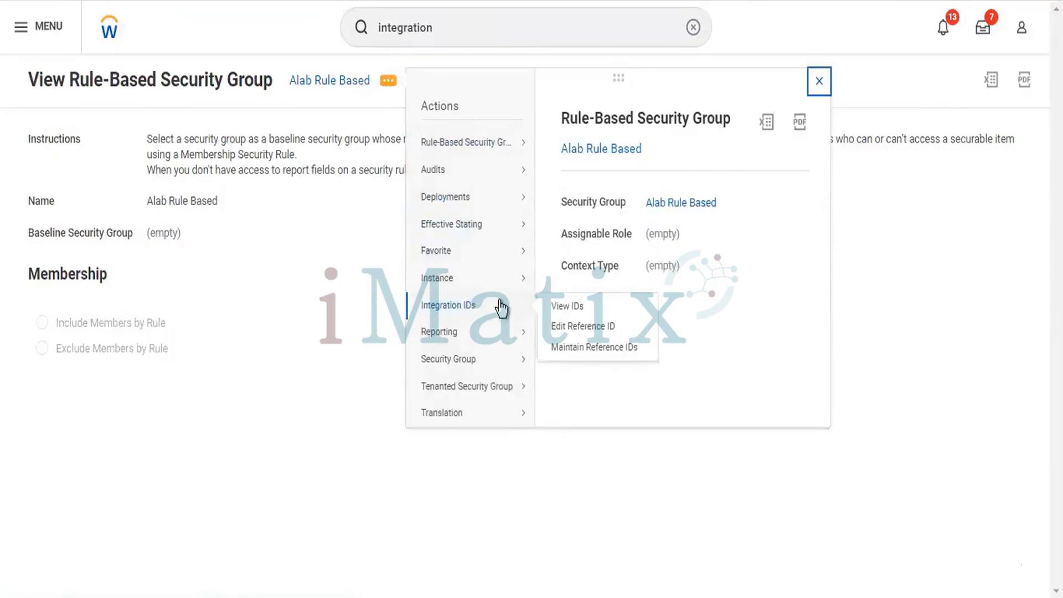
left_click(587, 352)
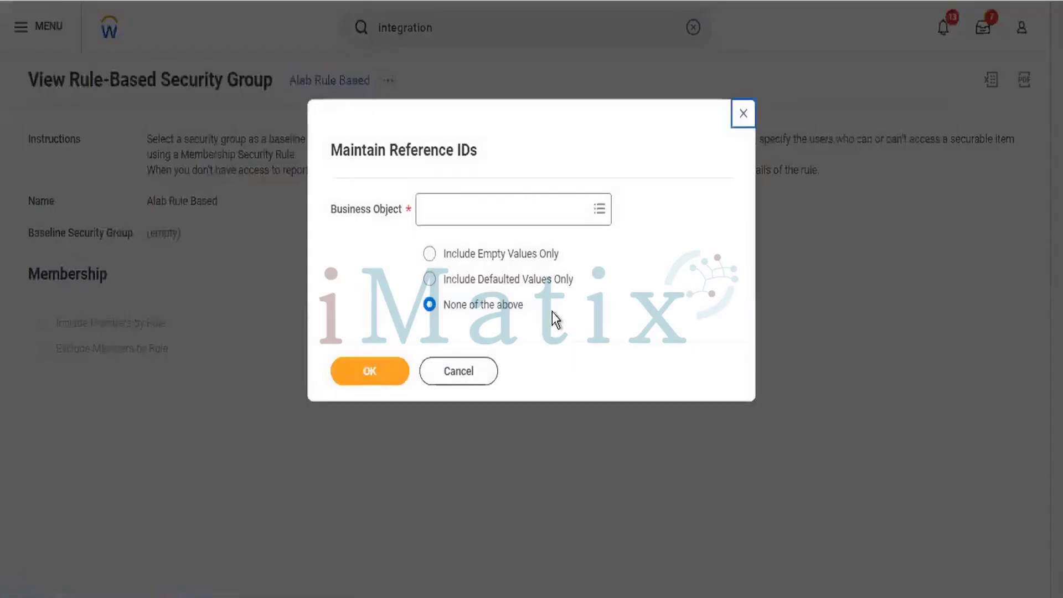
Pick CloudLoader Import Data Activity as the Business Object from the first 500 entries.
left_click(551, 213)
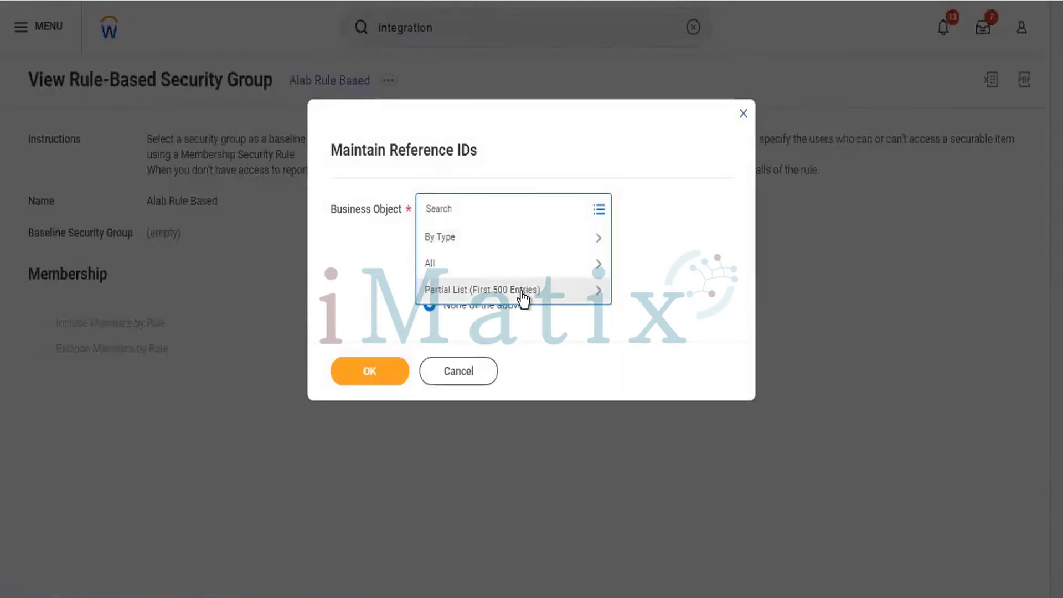
left_click(523, 292)
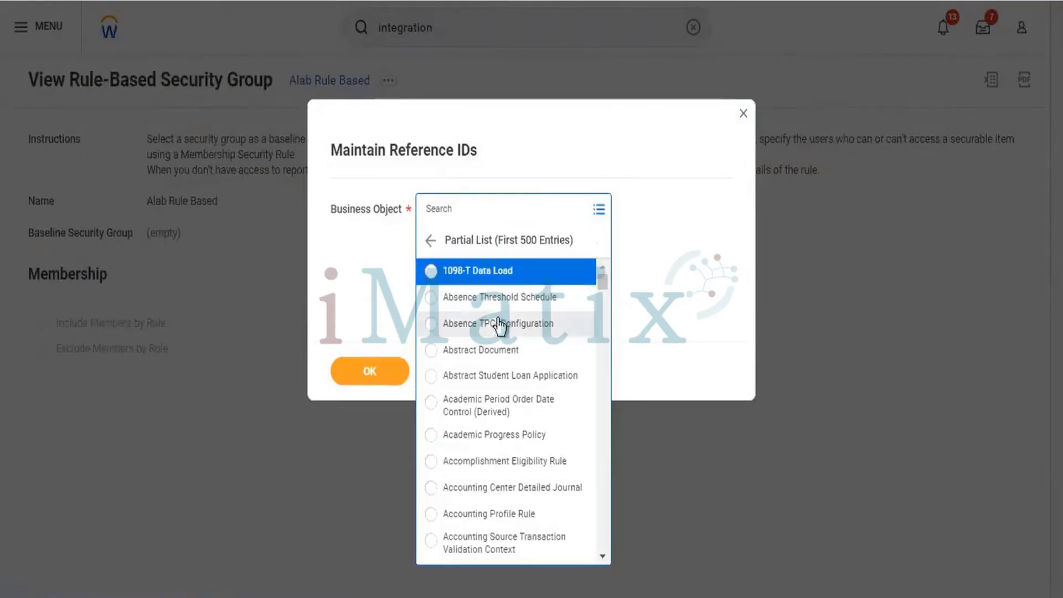
scroll(496, 332, "down", 5)
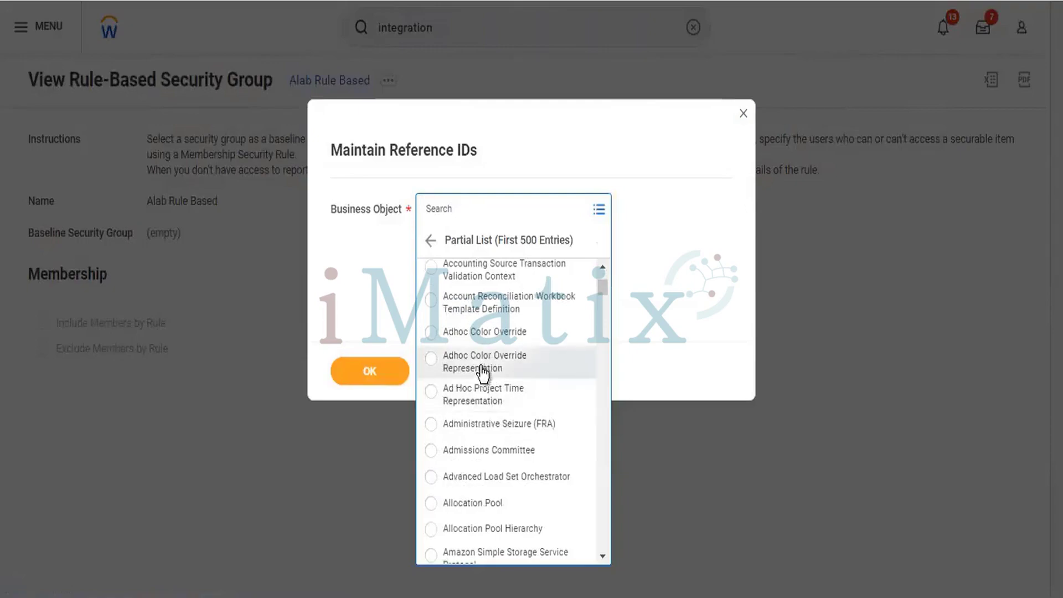
scroll(482, 374, "down", 2)
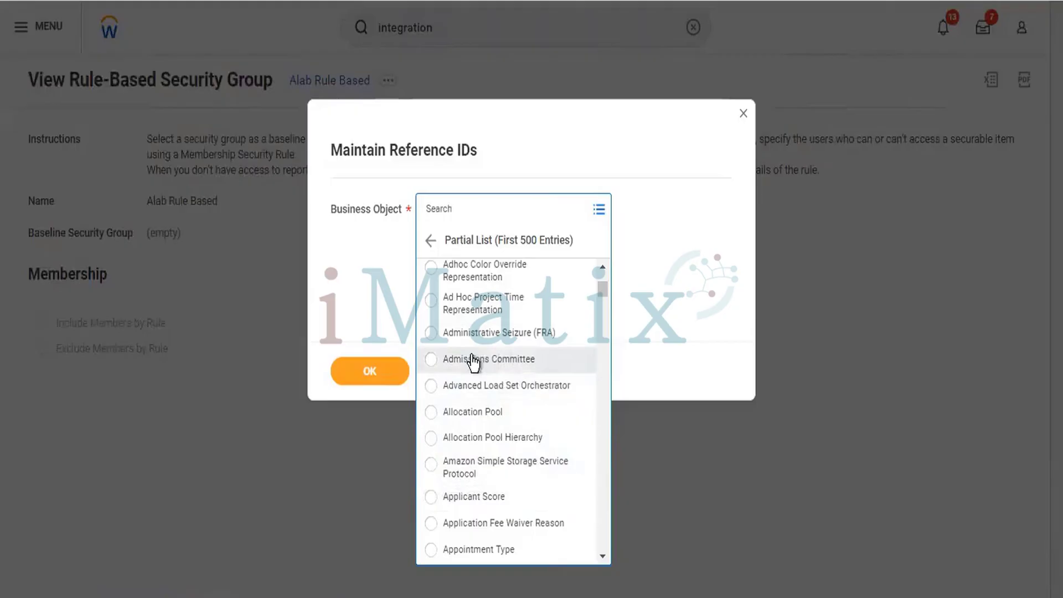
scroll(471, 349, "down", 5)
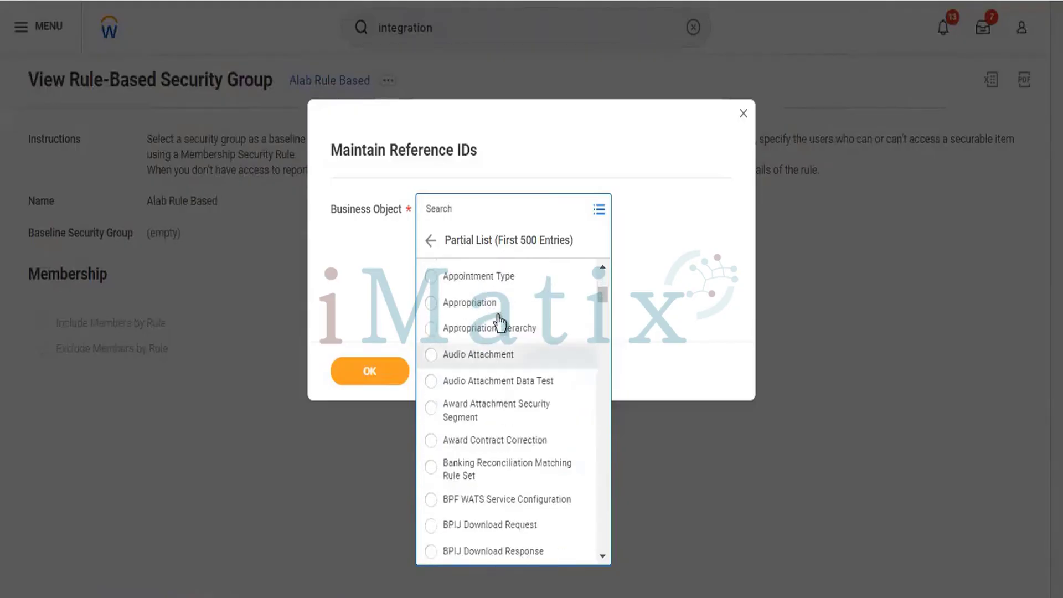
scroll(520, 409, "down", 3)
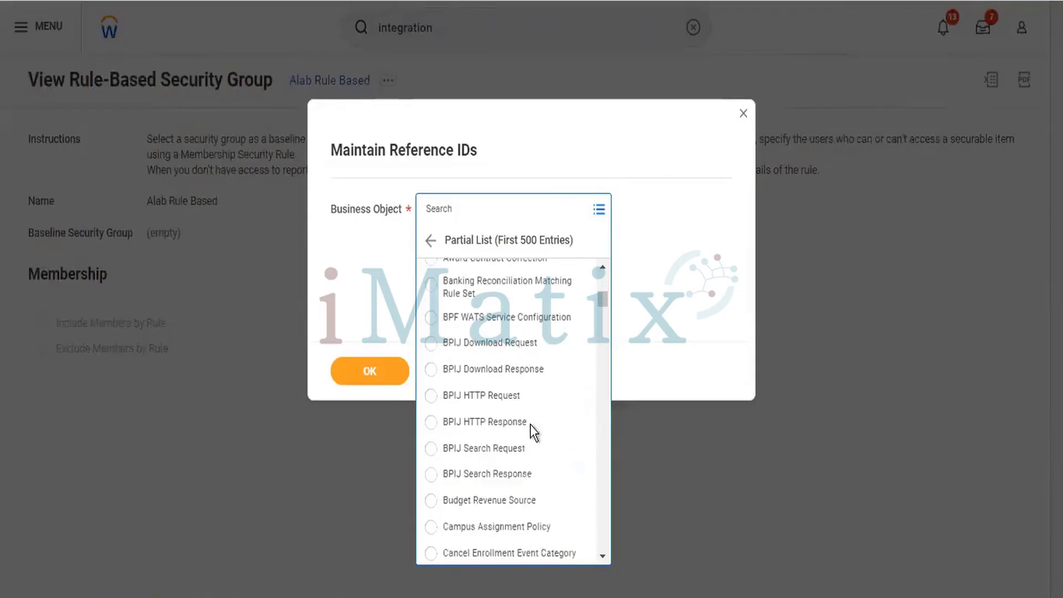
scroll(532, 407, "down", 5)
scroll(533, 405, "down", 2)
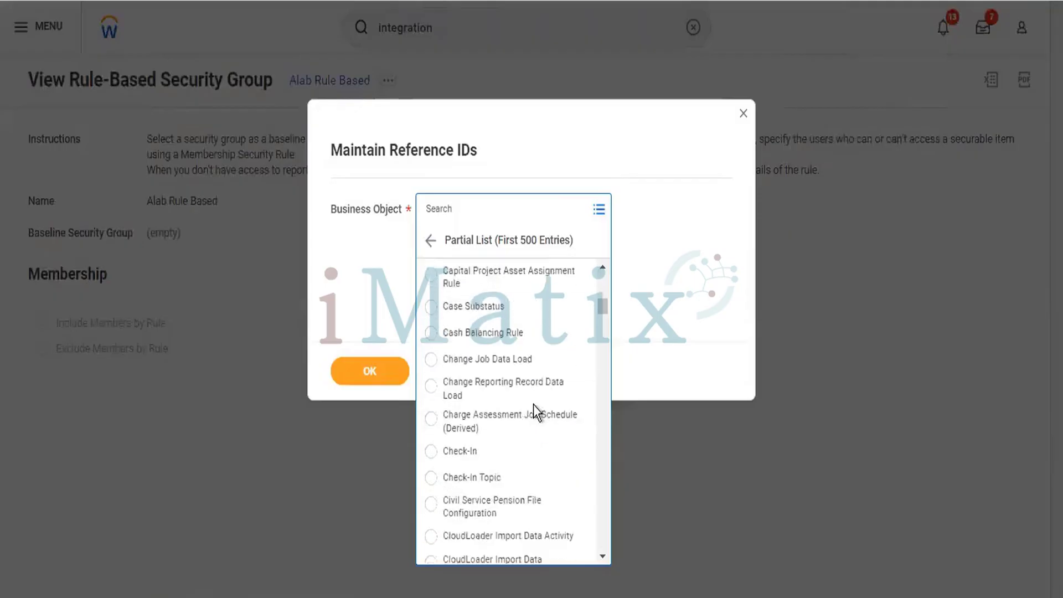
scroll(534, 404, "down", 3)
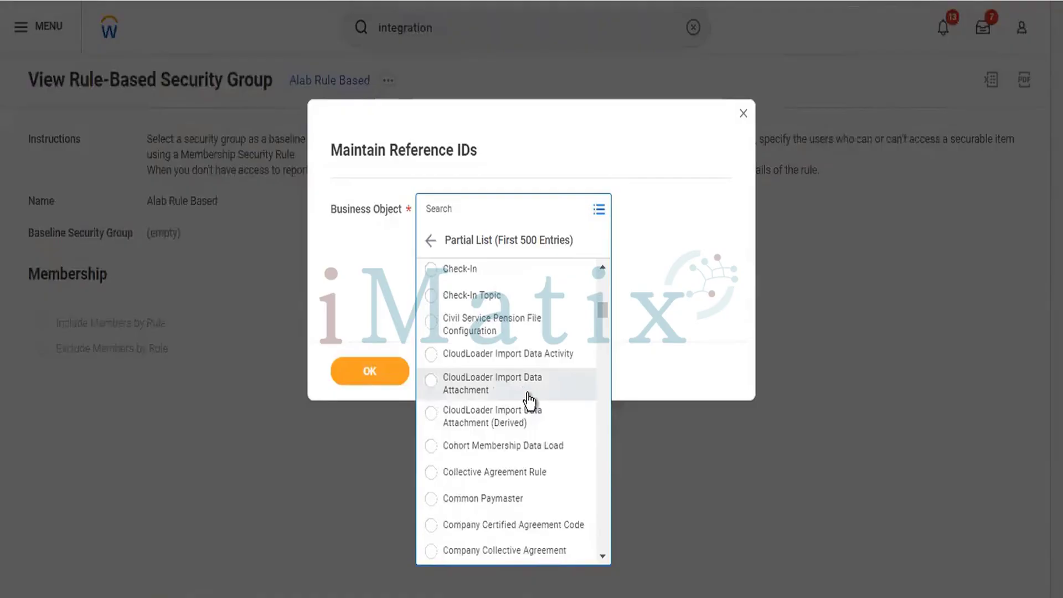
left_click(433, 359)
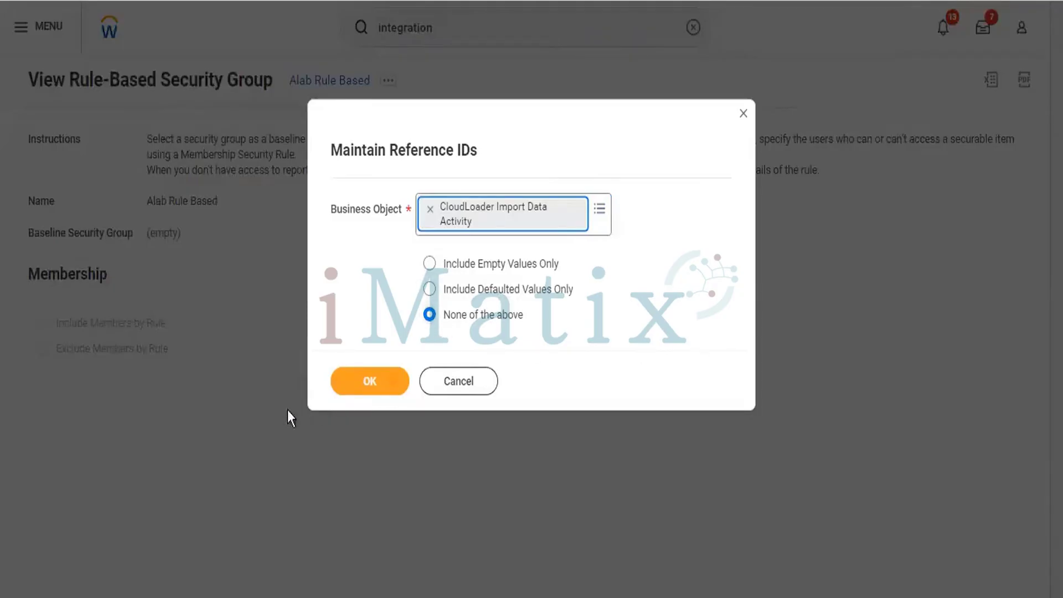
Submit the CloudLoader Import Data Activity choice and view the empty reference ID results.
left_click(350, 388)
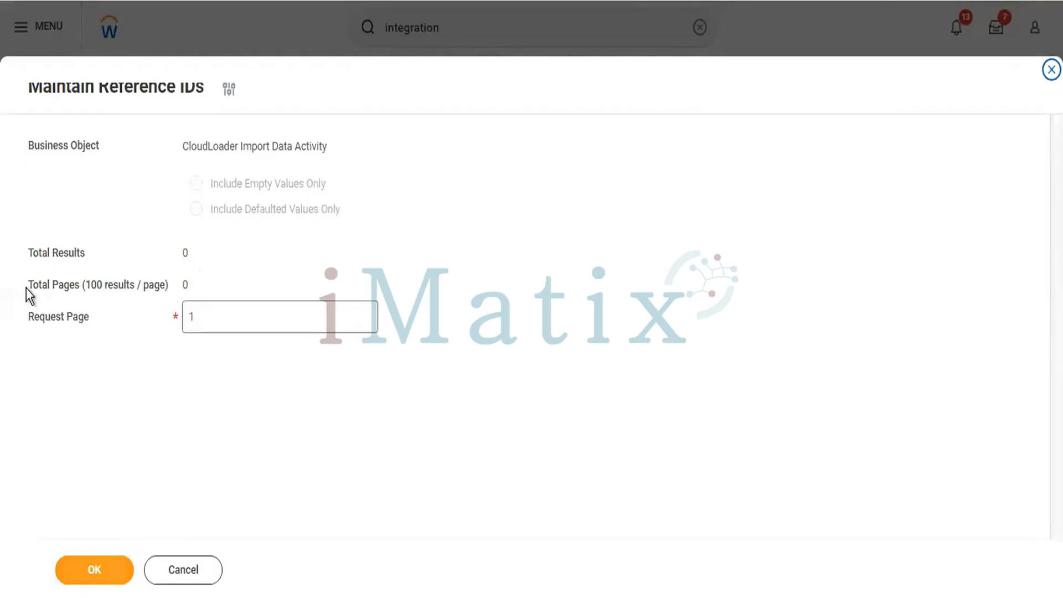
left_click_drag(29, 253, 61, 253)
left_click(210, 285)
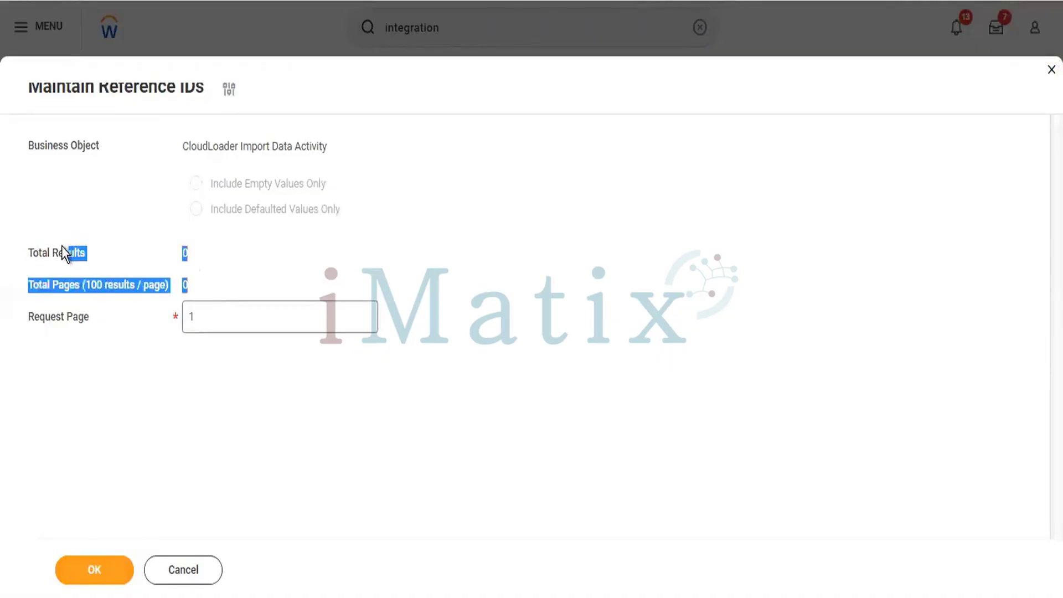
left_click(136, 348)
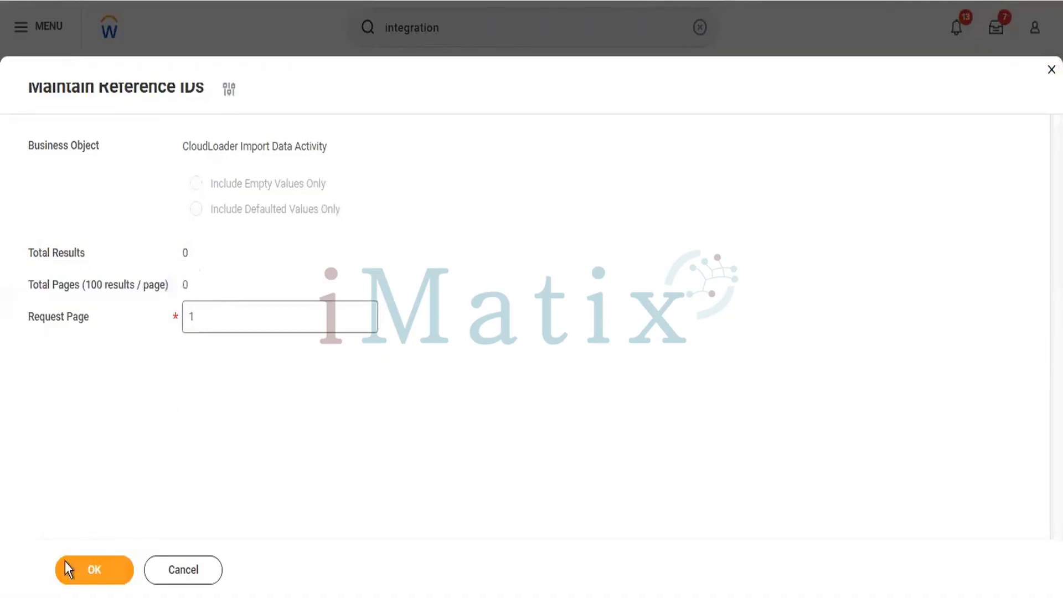
left_click(83, 573)
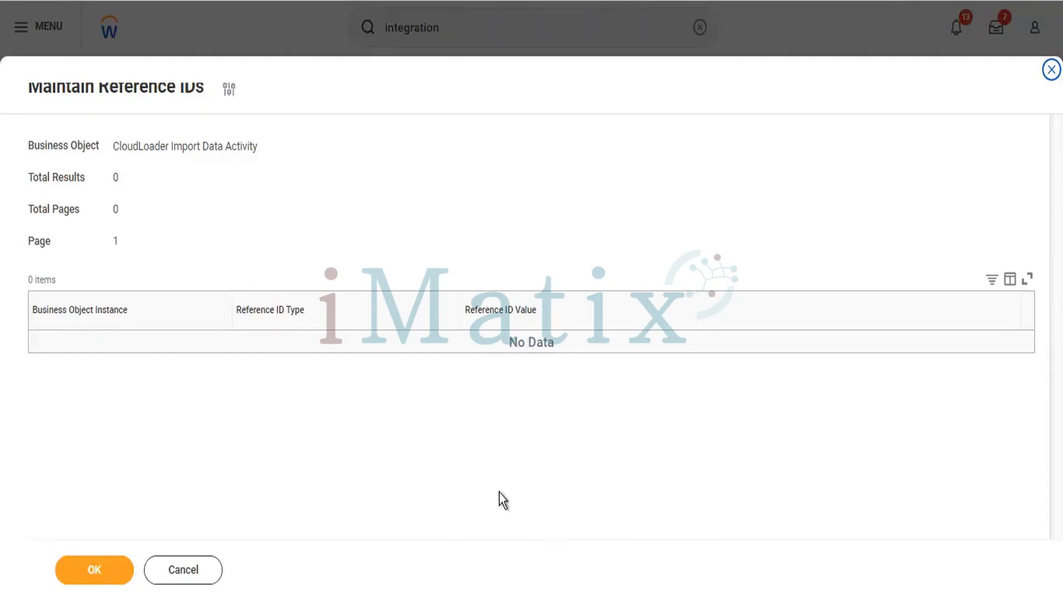
left_click(92, 580)
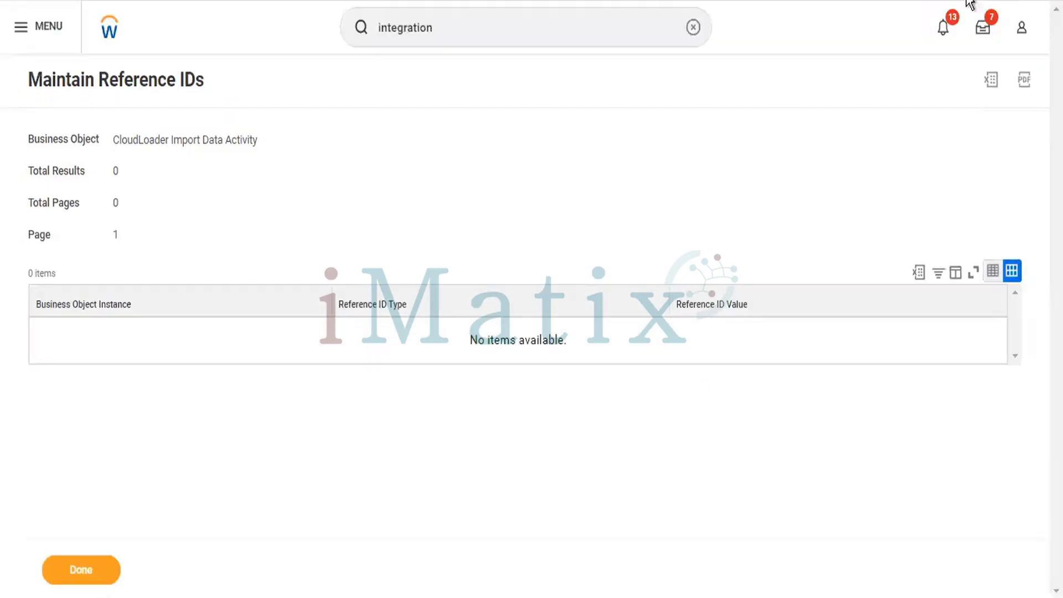
Export the reference ID results to Excel, download the file, and finish the task.
left_click(991, 80)
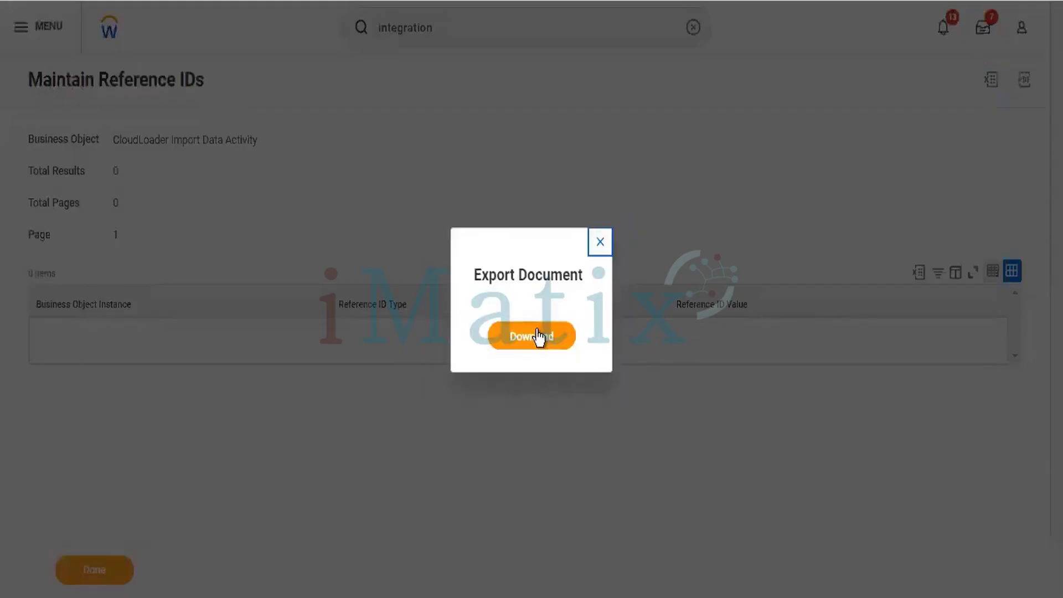
left_click(541, 337)
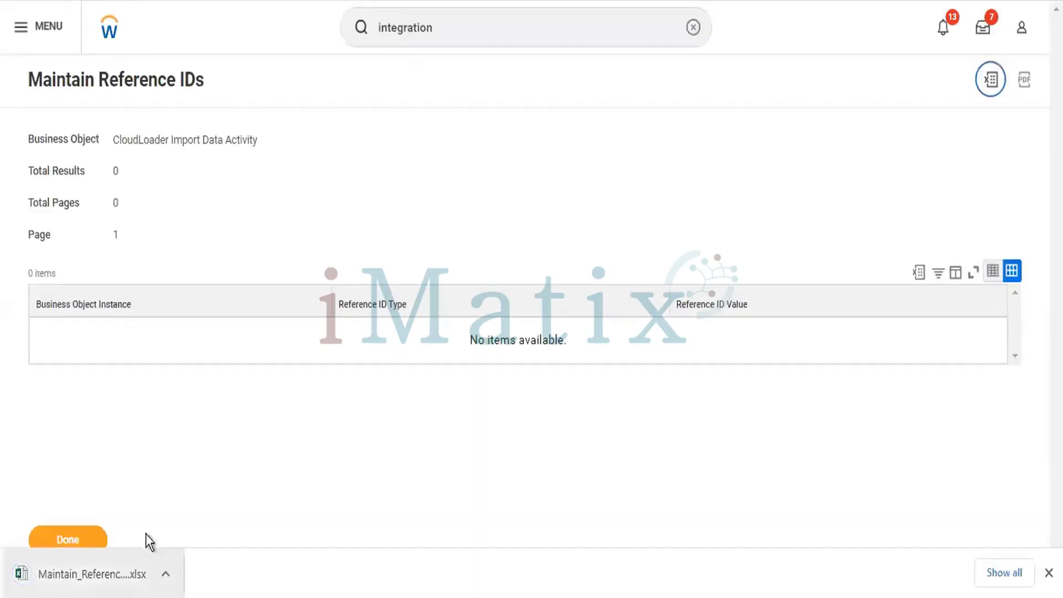
left_click(82, 540)
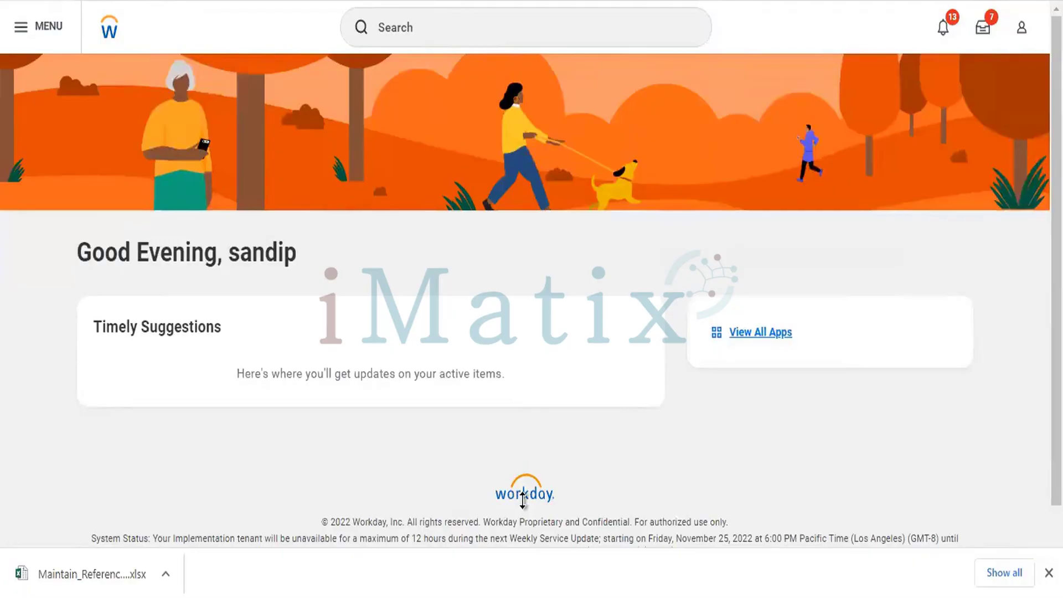
key("alt+Tab")
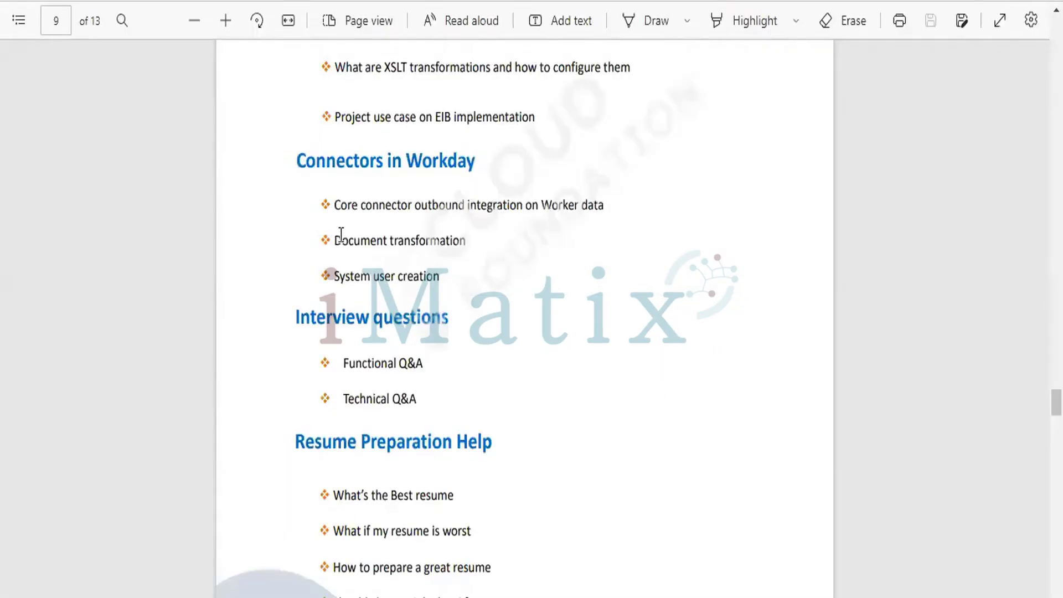
left_click_drag(335, 238, 464, 246)
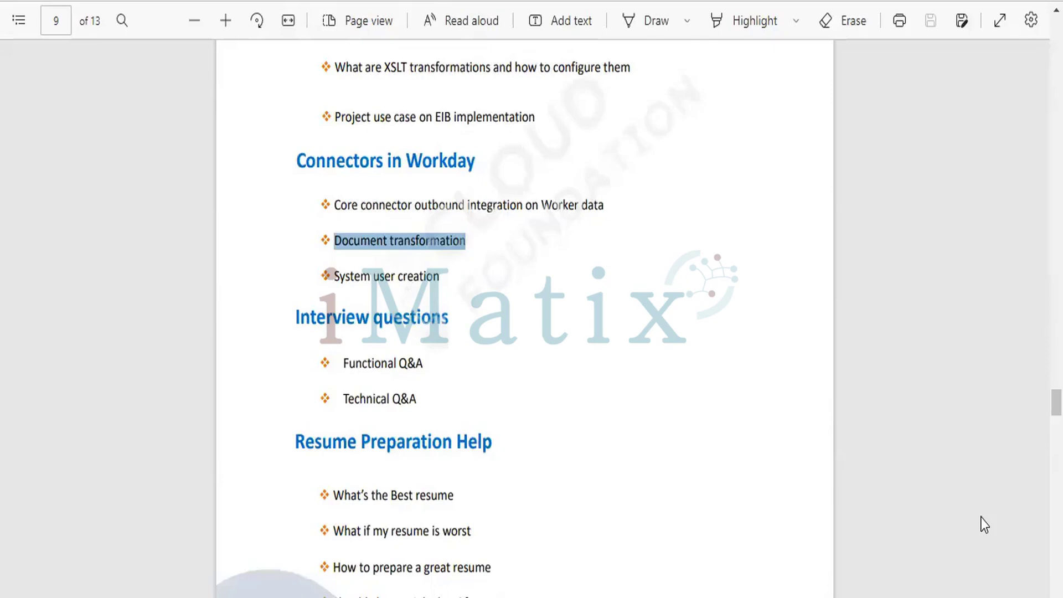
key("alt+Tab")
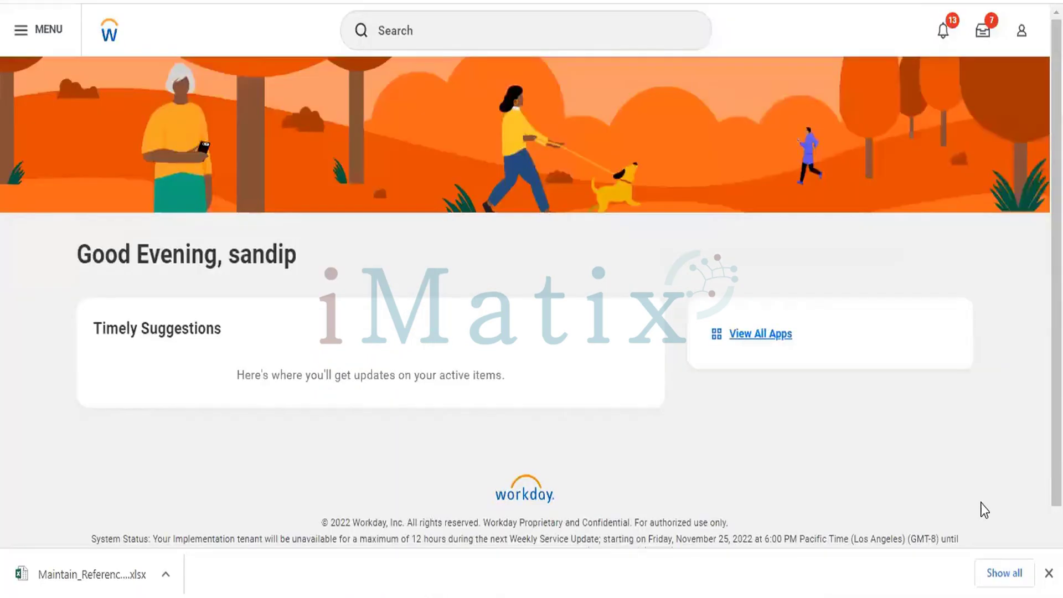
Search Workday for 'Create Document' to list matching tasks.
left_click(385, 16)
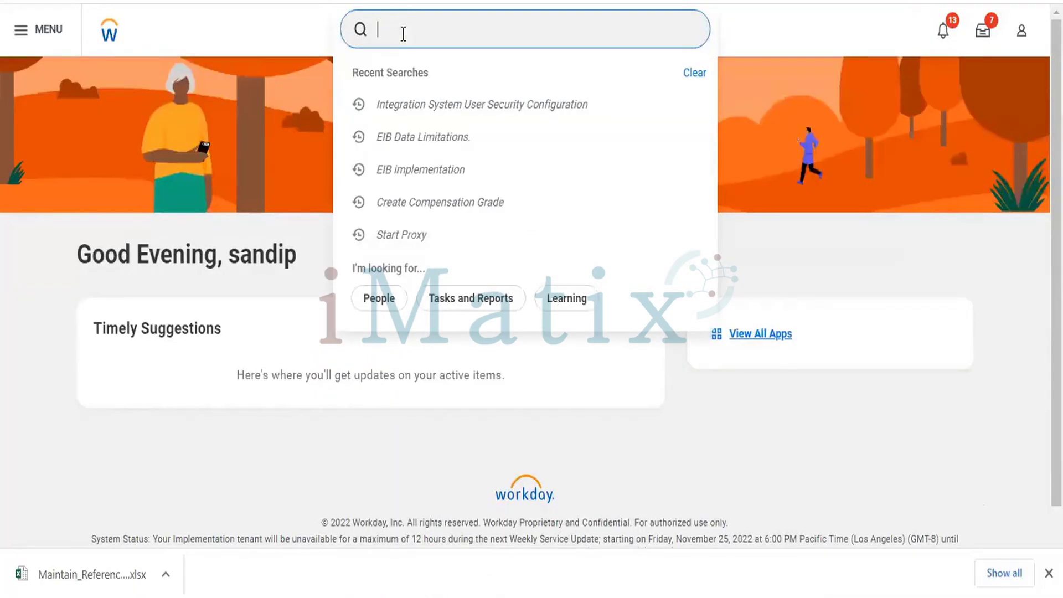
type("Create Document")
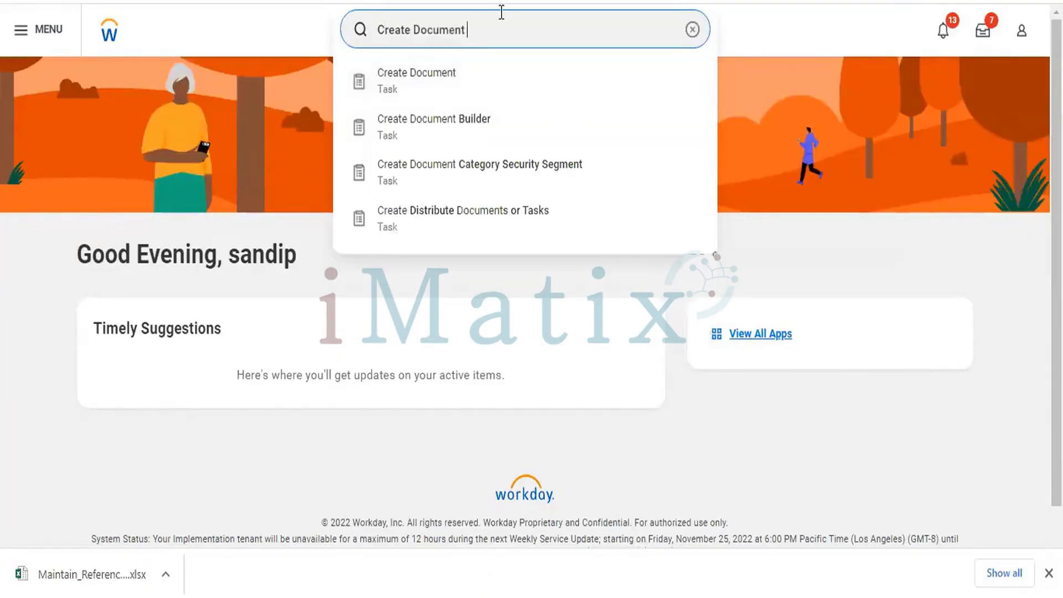
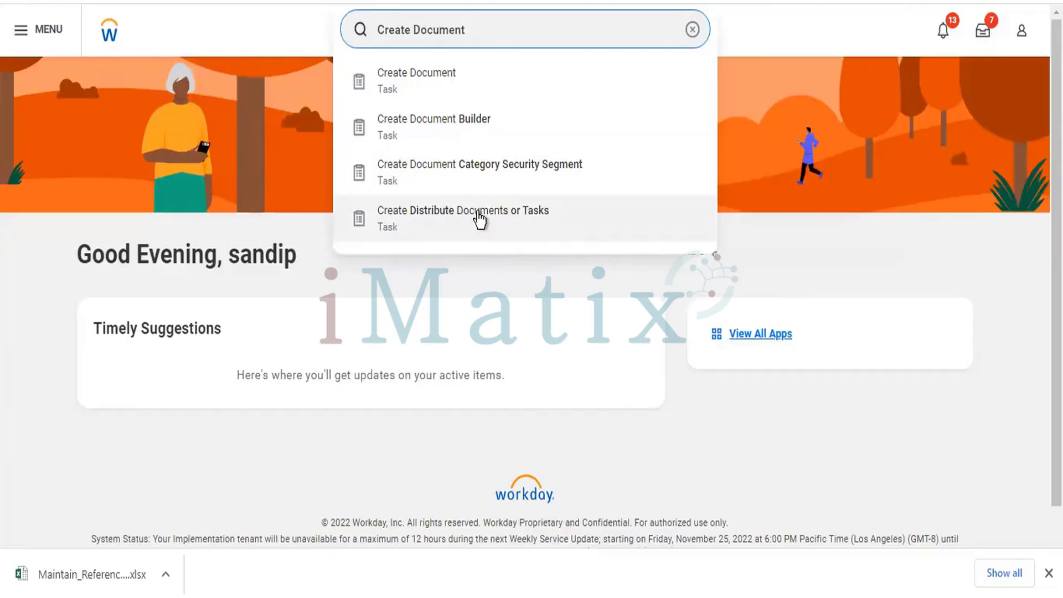
Start a Create Distribute Documents or Tasks request set to distribute a Task.
left_click(480, 220)
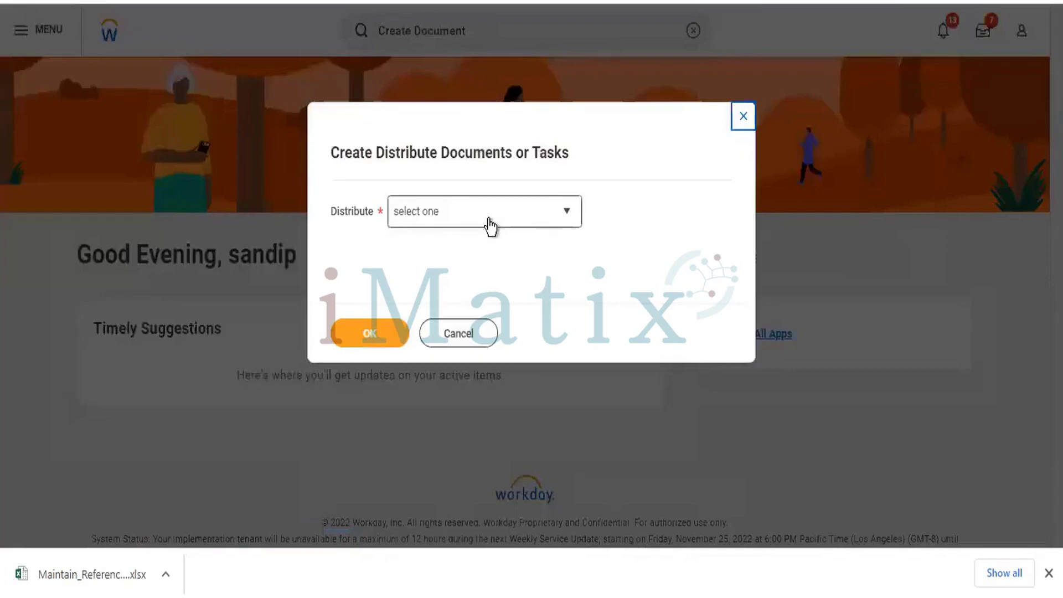
left_click(489, 226)
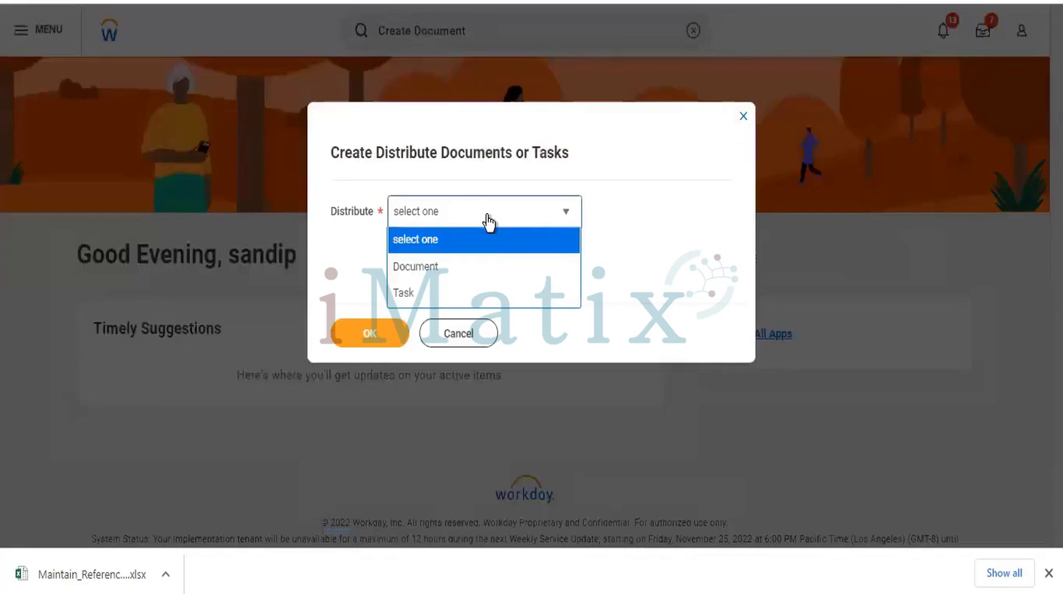
left_click(447, 293)
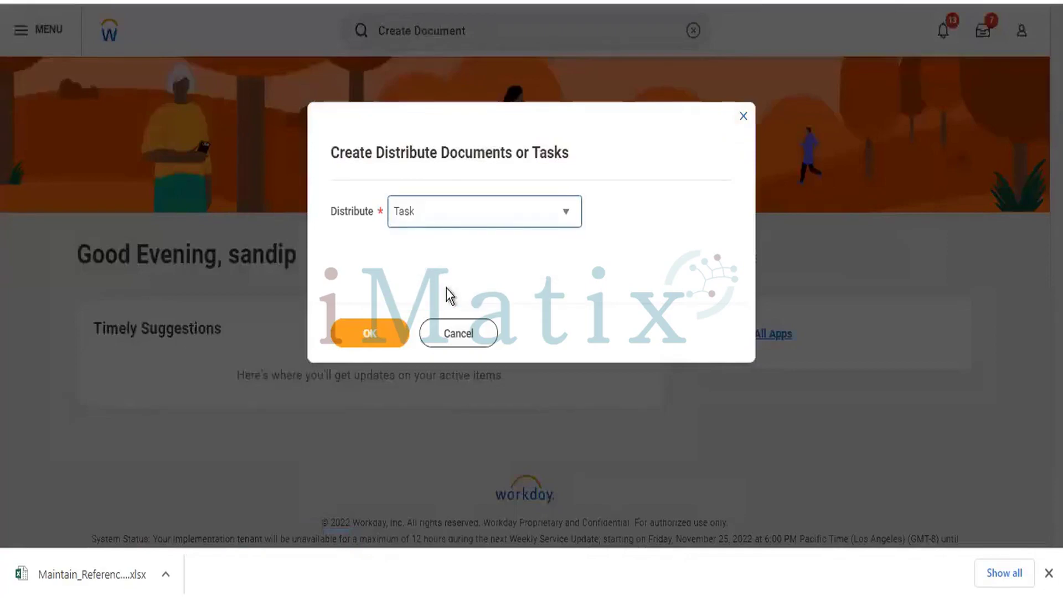
left_click(368, 344)
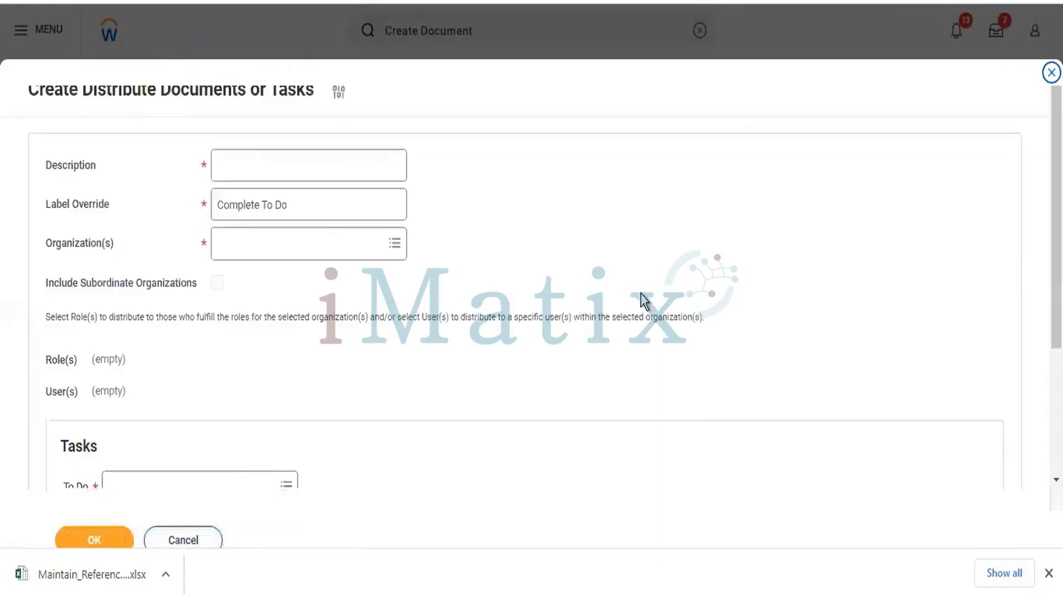
Enter the description 'IBM HR Data Cloud Uploading.'.
left_click(277, 163)
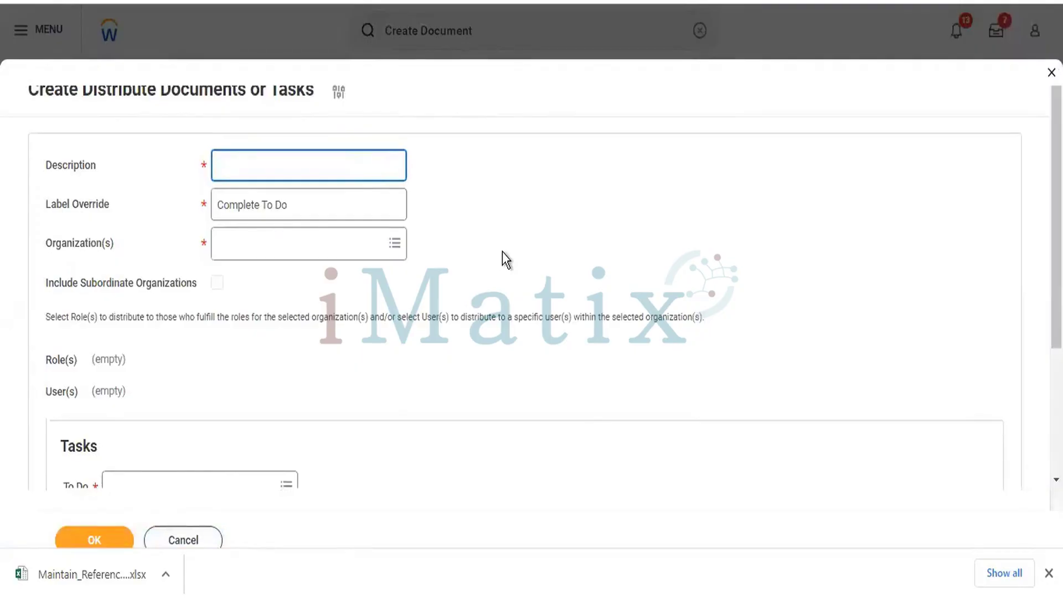
type("IBM")
type("HR Dat")
type("a ta")
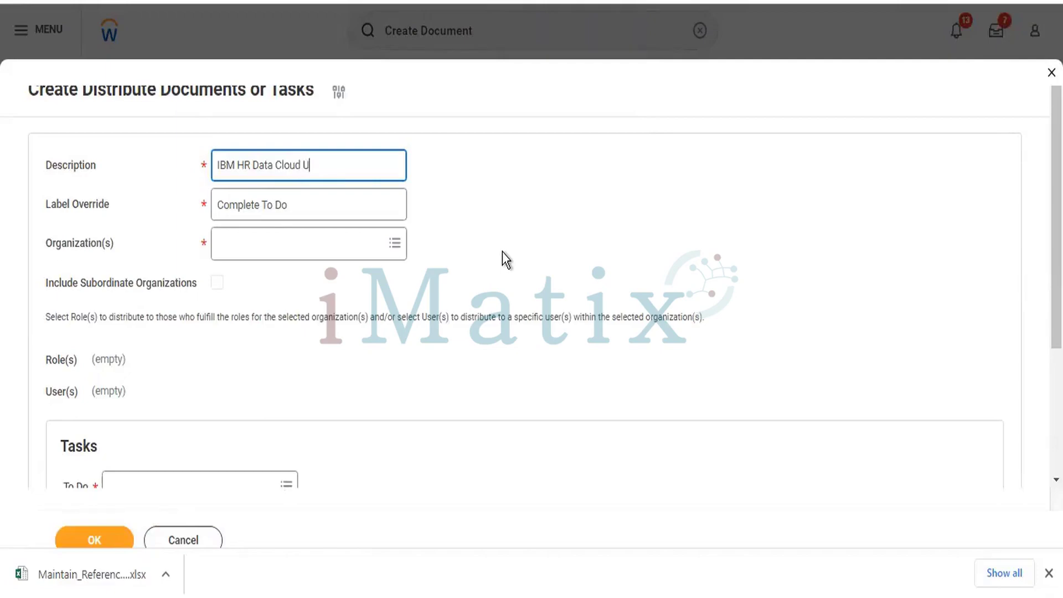
type("ploading")
Set the organization to GMS USA Global Modern Services,USA and change IBM to GMS in the description.
left_click(326, 248)
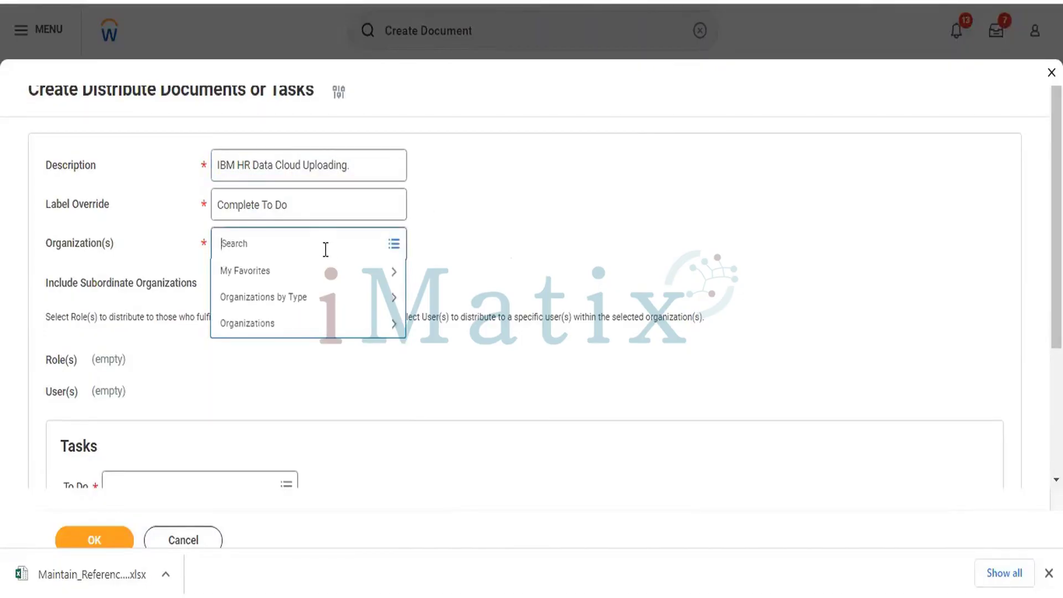
left_click(260, 277)
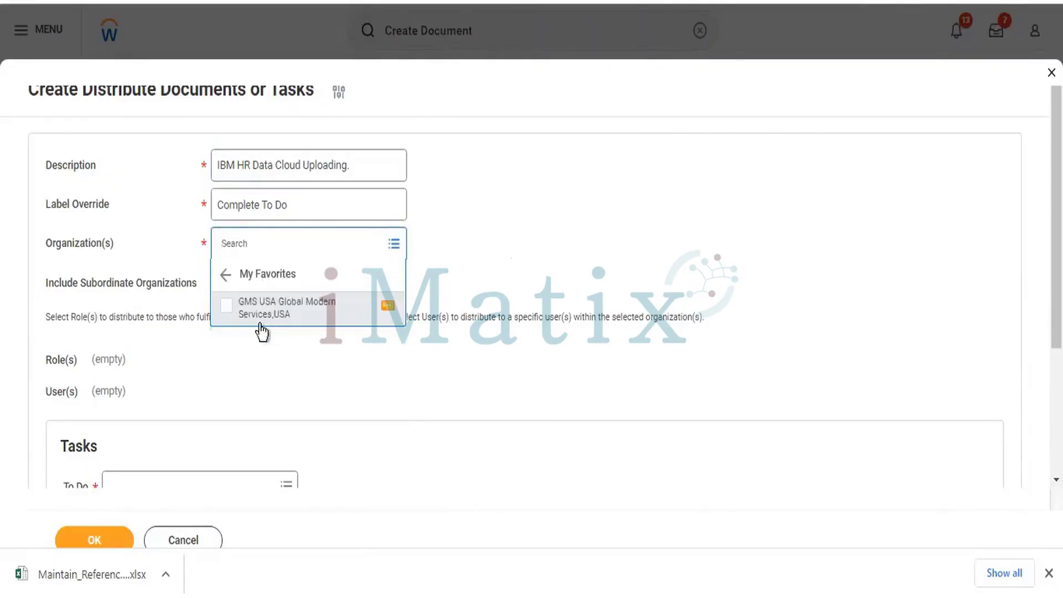
left_click(326, 303)
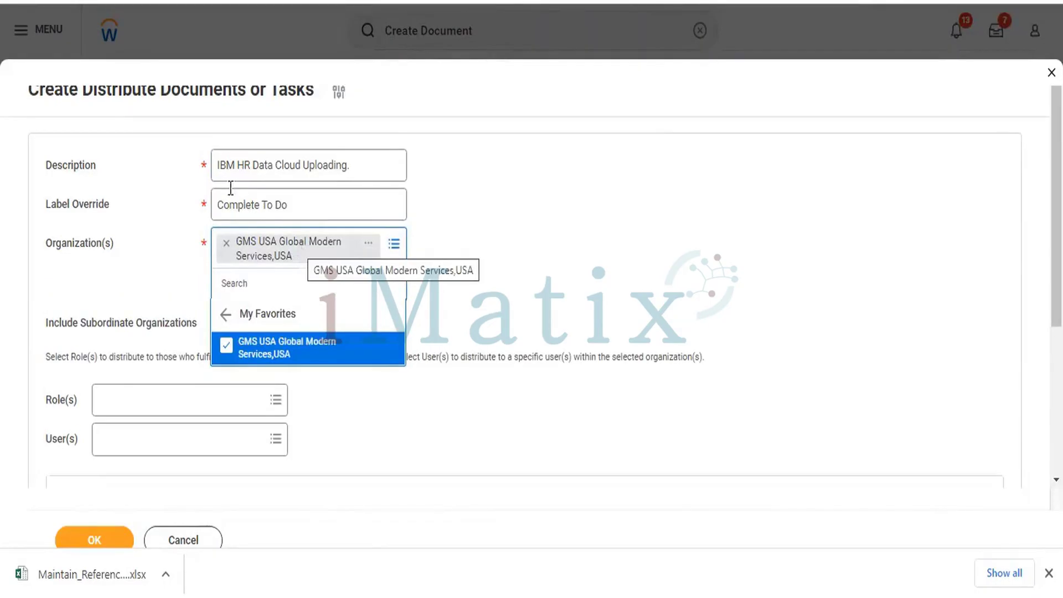
double_click(229, 165)
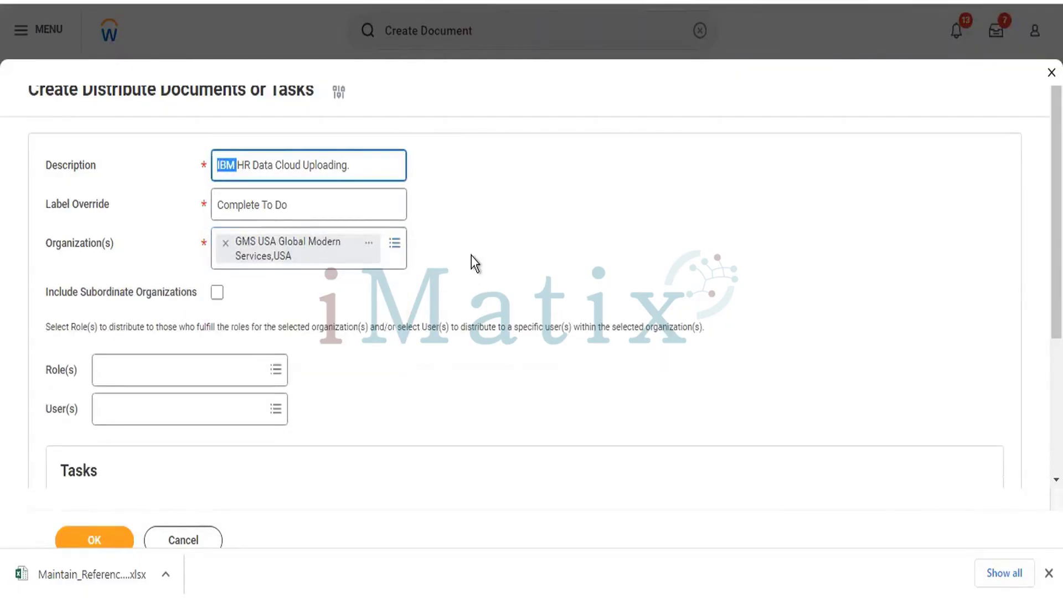
type("GMS")
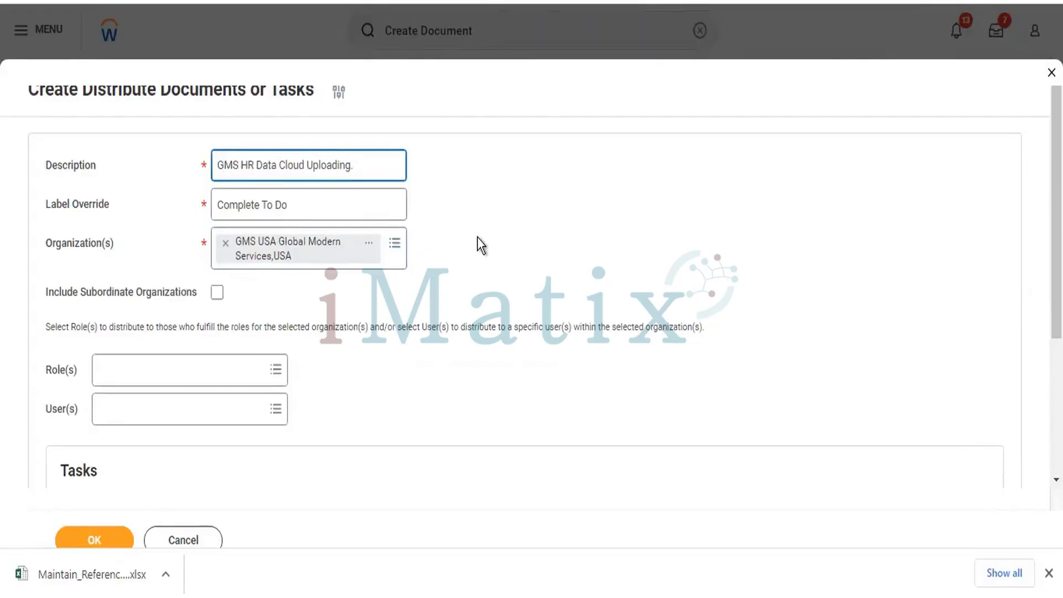
left_click(477, 240)
Include subordinate organizations and add roles Accountant (Copy), Accounting Manager and both Accounts Payable roles.
scroll(277, 343, "down", 4)
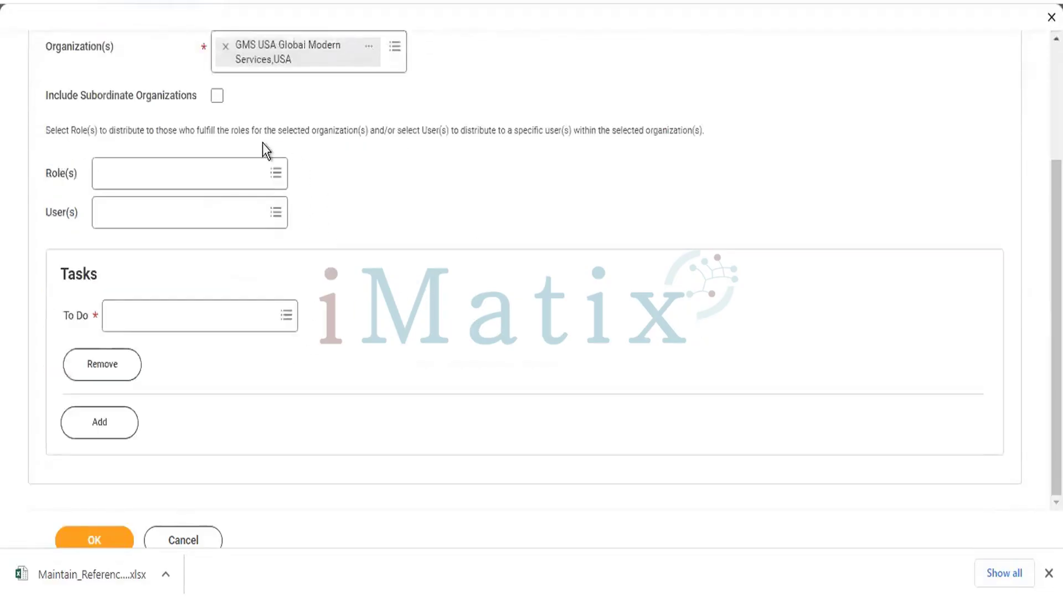
left_click(217, 97)
left_click(242, 173)
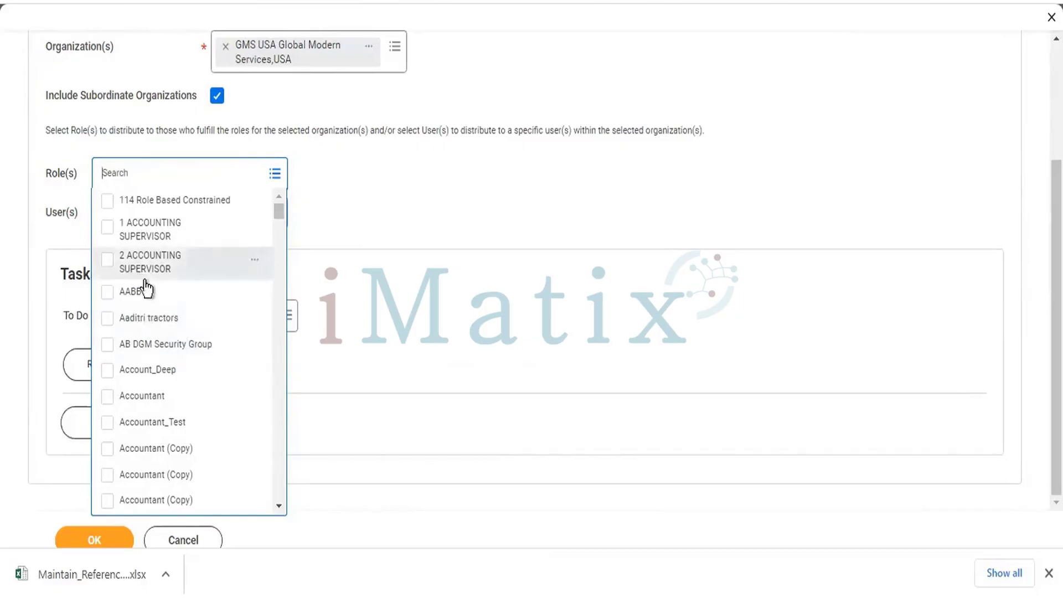
scroll(156, 307, "down", 2)
scroll(153, 311, "down", 2)
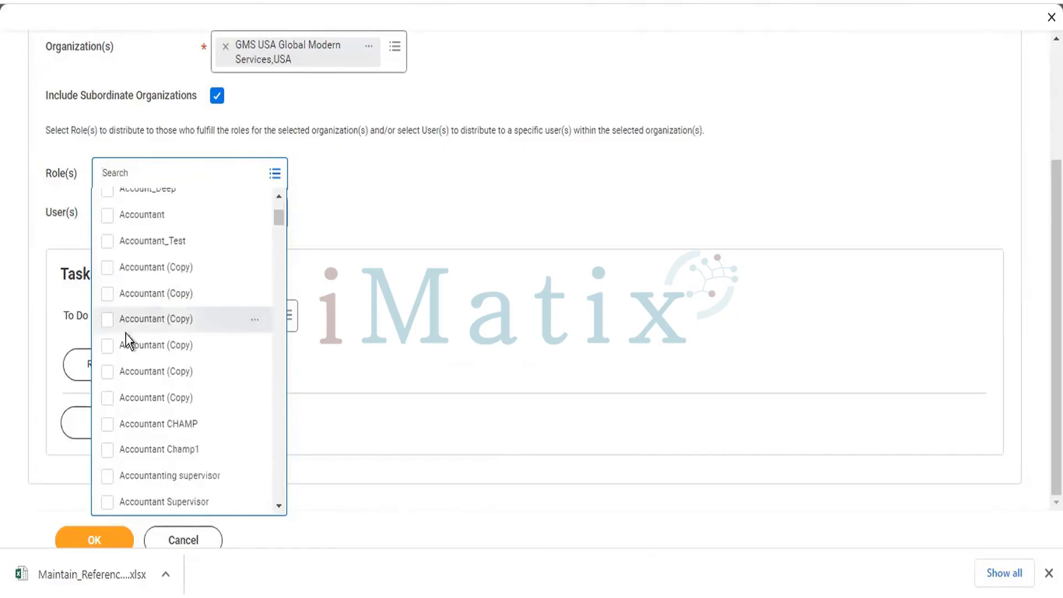
scroll(126, 338, "down", 4)
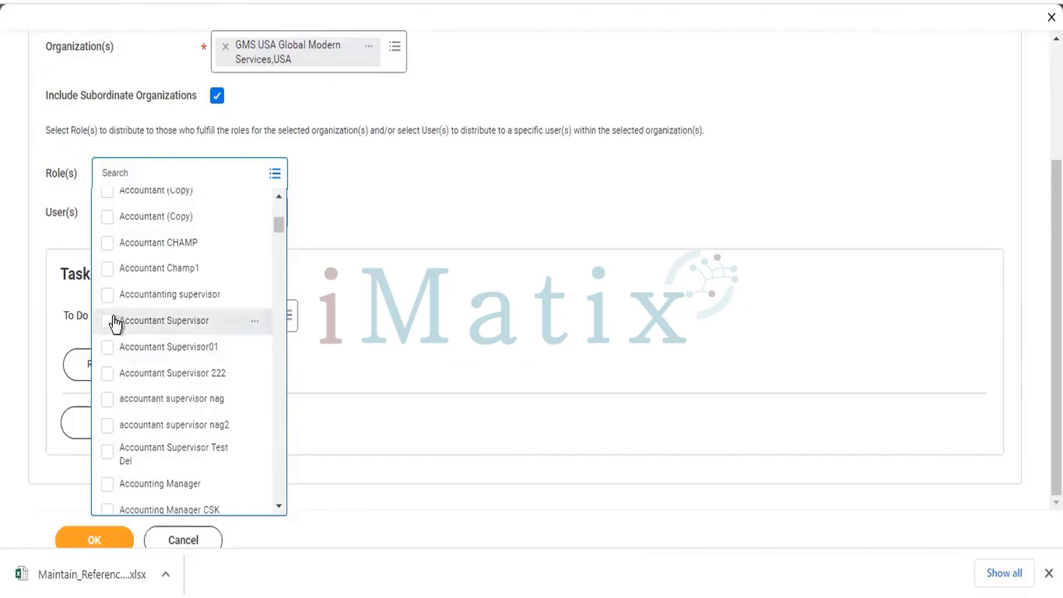
left_click(107, 226)
scroll(138, 334, "down", 5)
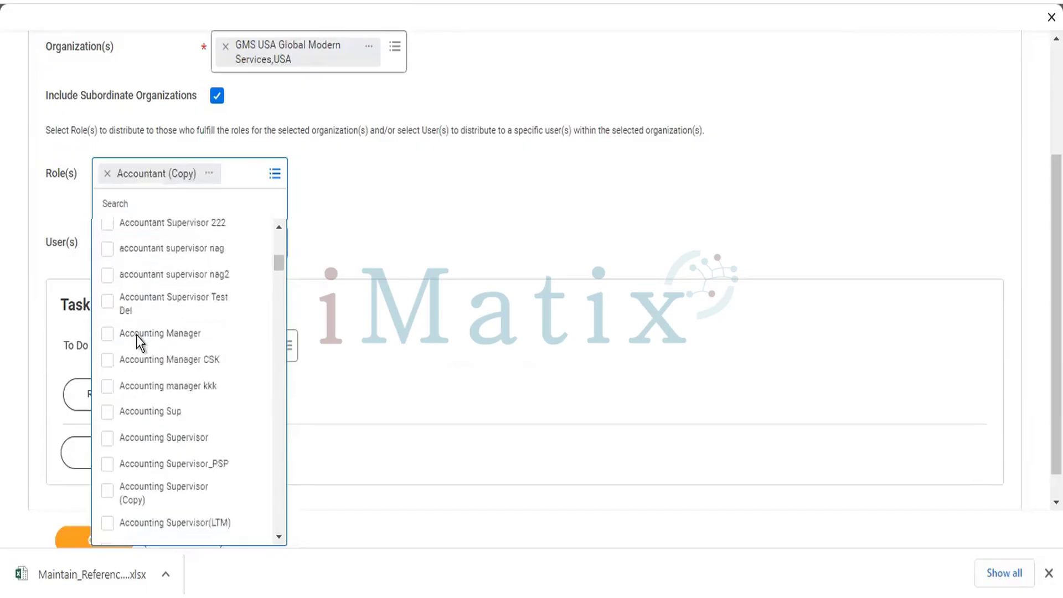
scroll(136, 334, "down", 2)
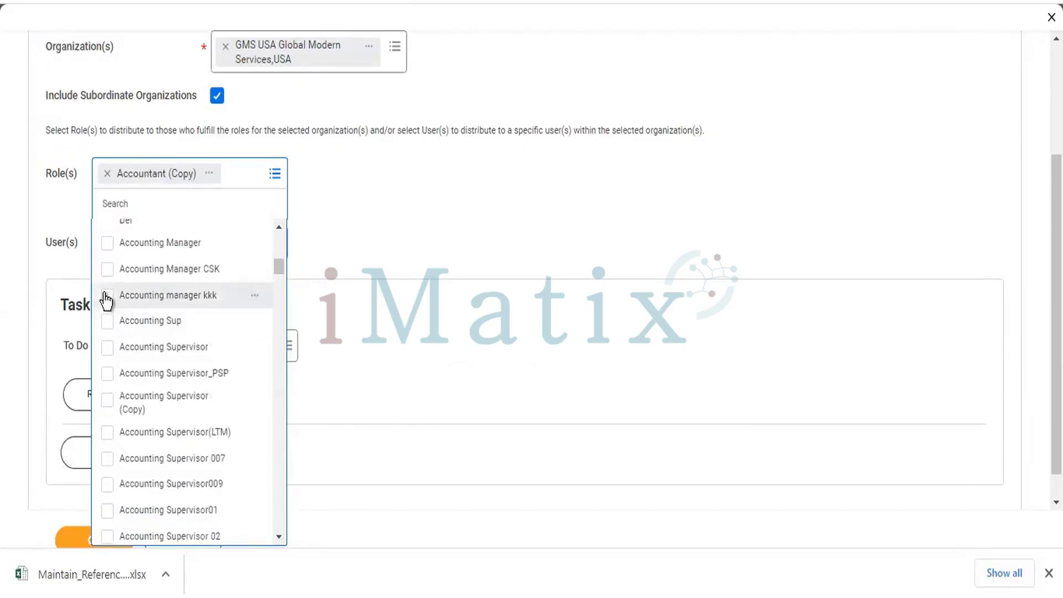
left_click(107, 244)
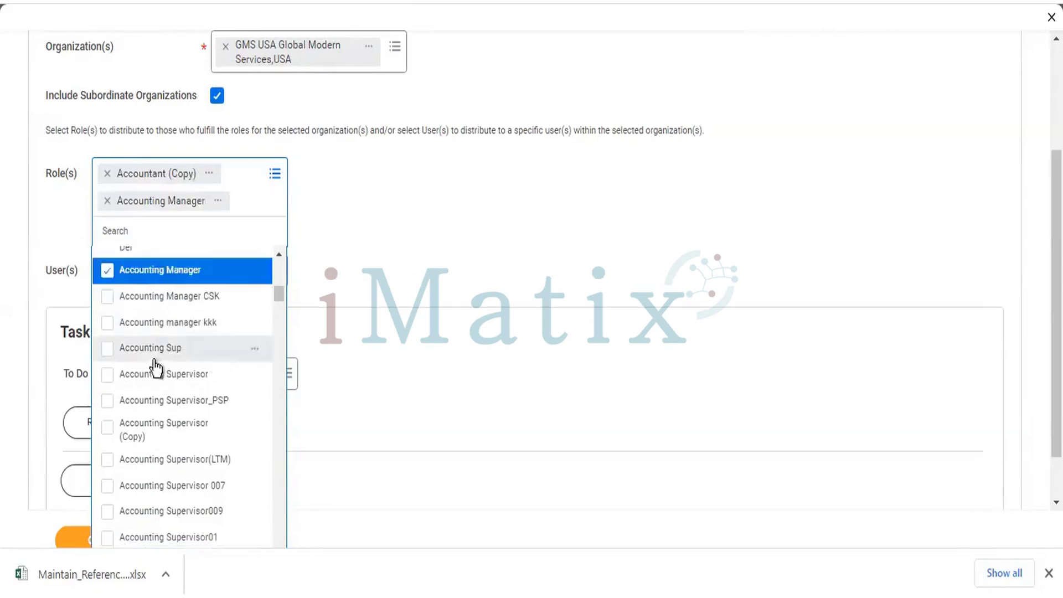
scroll(145, 360, "down", 5)
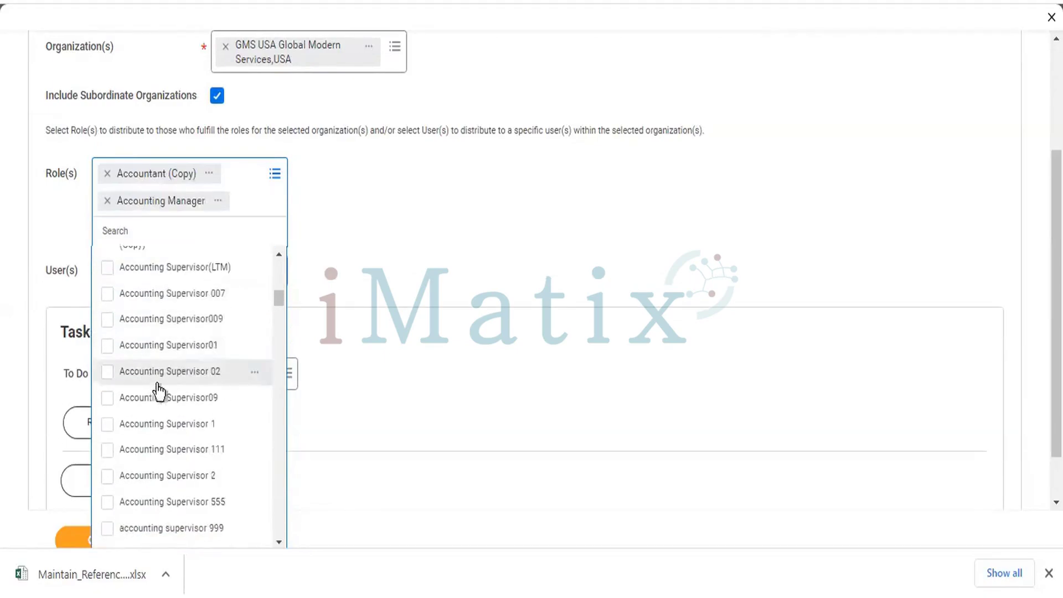
scroll(159, 388, "down", 10)
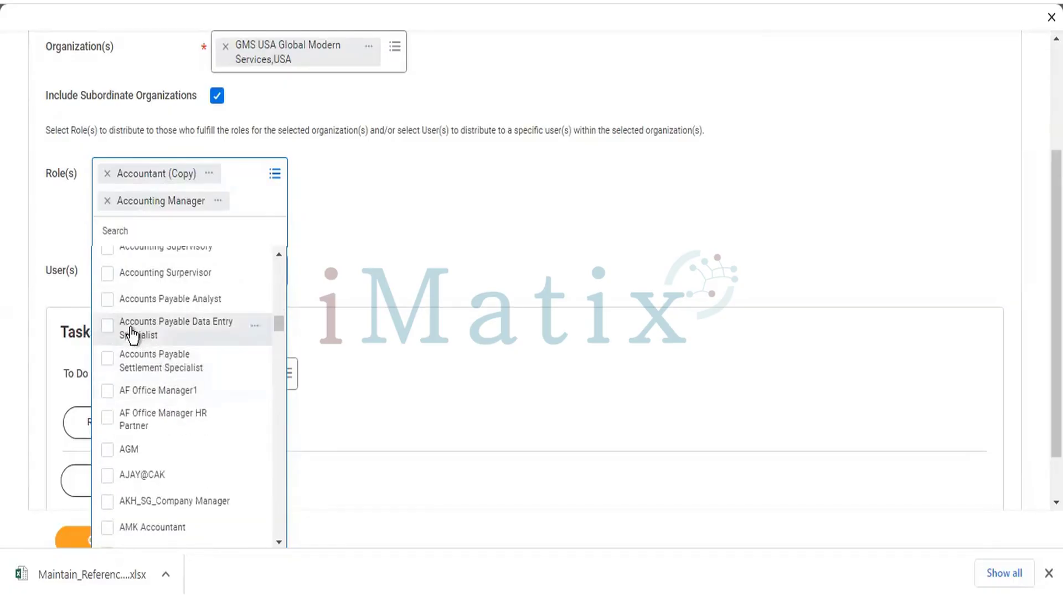
left_click(109, 302)
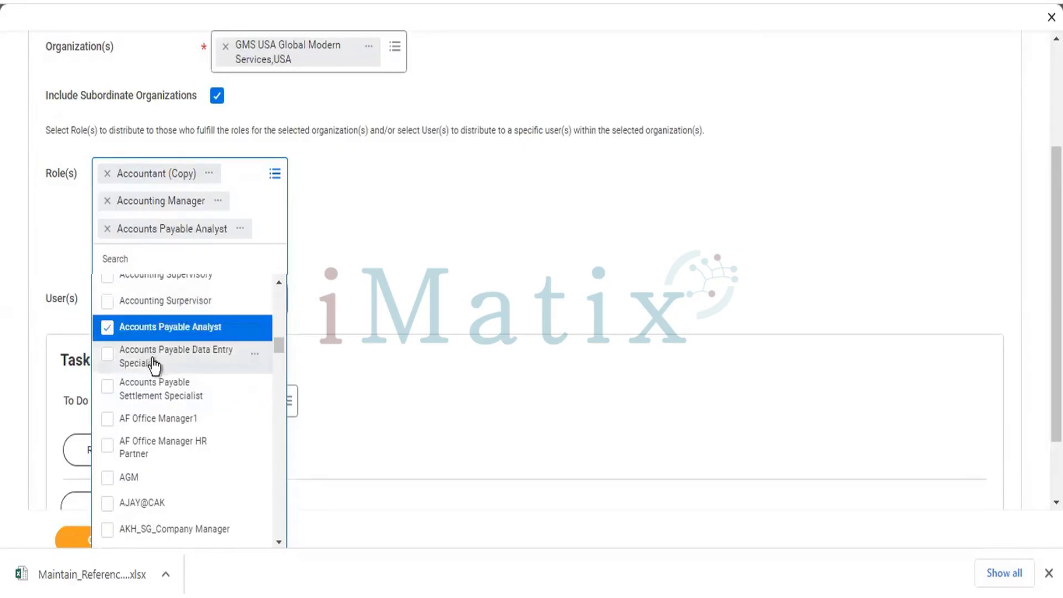
left_click(107, 388)
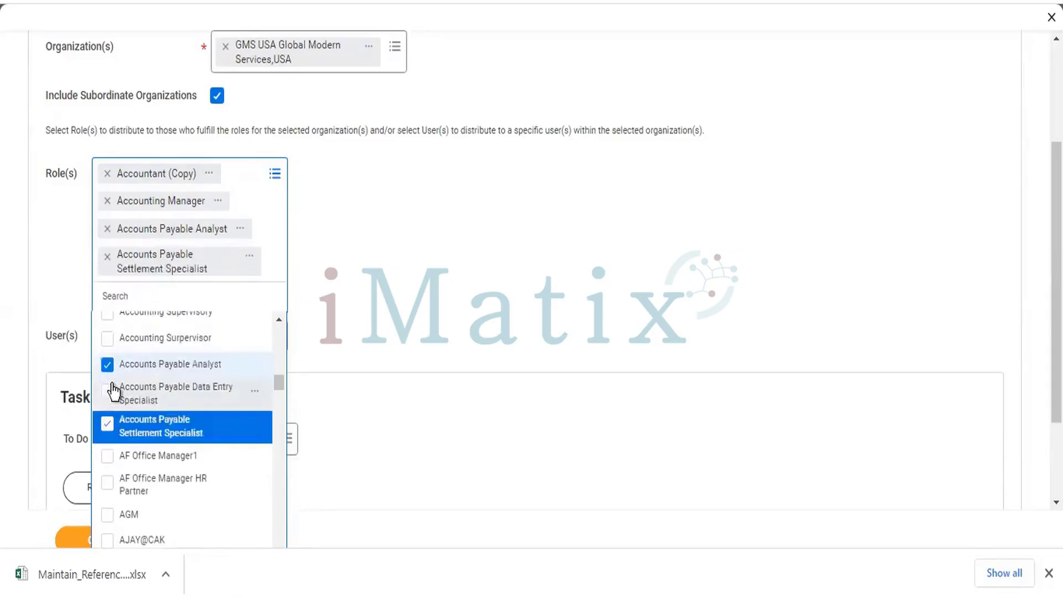
Add the Company Costing Manager and DJ HR Admin roles.
scroll(187, 371, "down", 3)
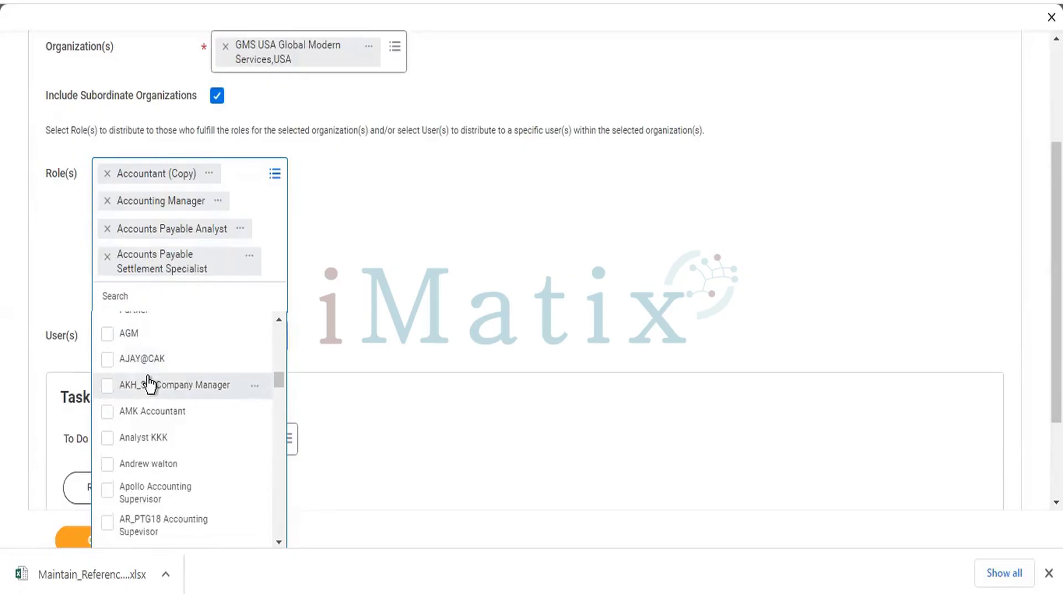
scroll(149, 378, "down", 3)
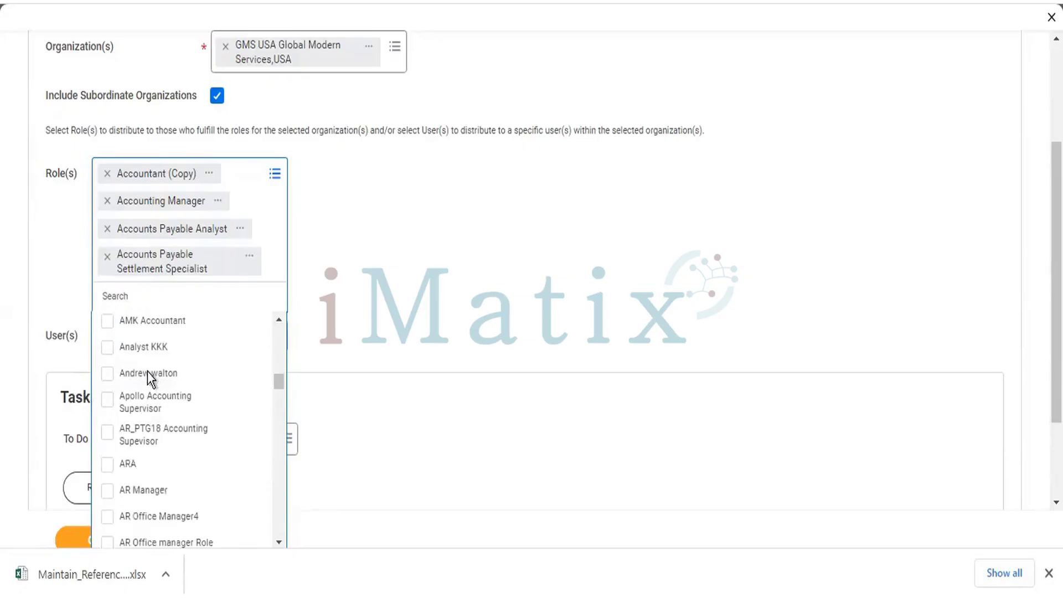
scroll(149, 394, "down", 3)
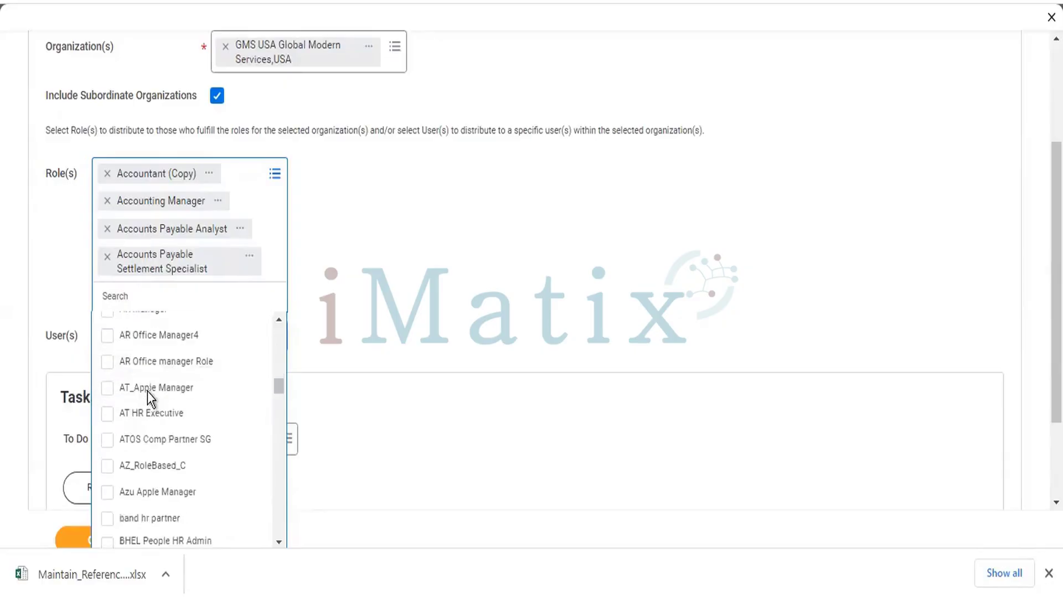
scroll(147, 391, "down", 3)
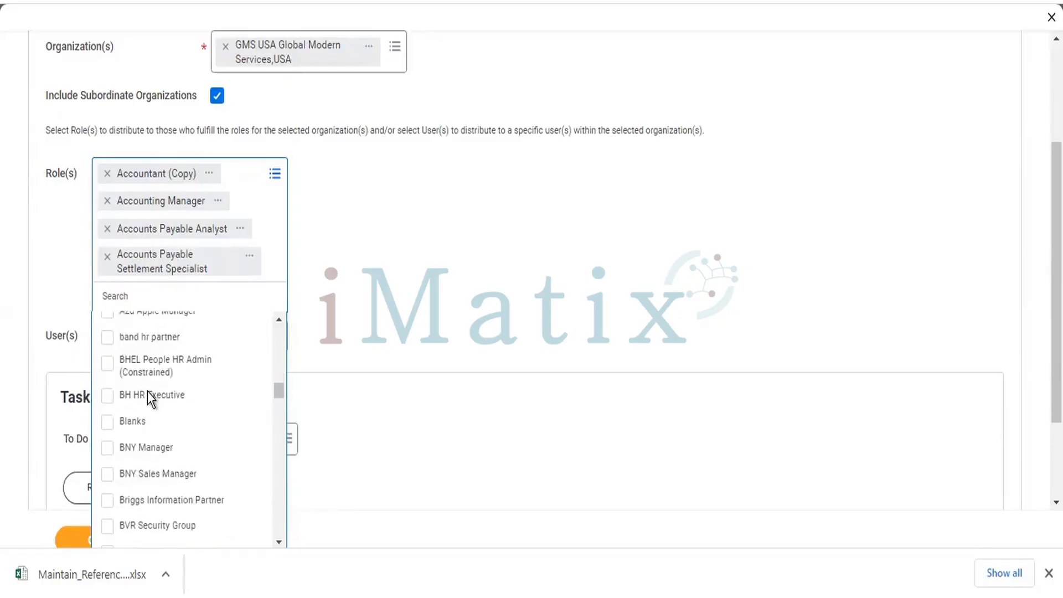
scroll(147, 391, "down", 3)
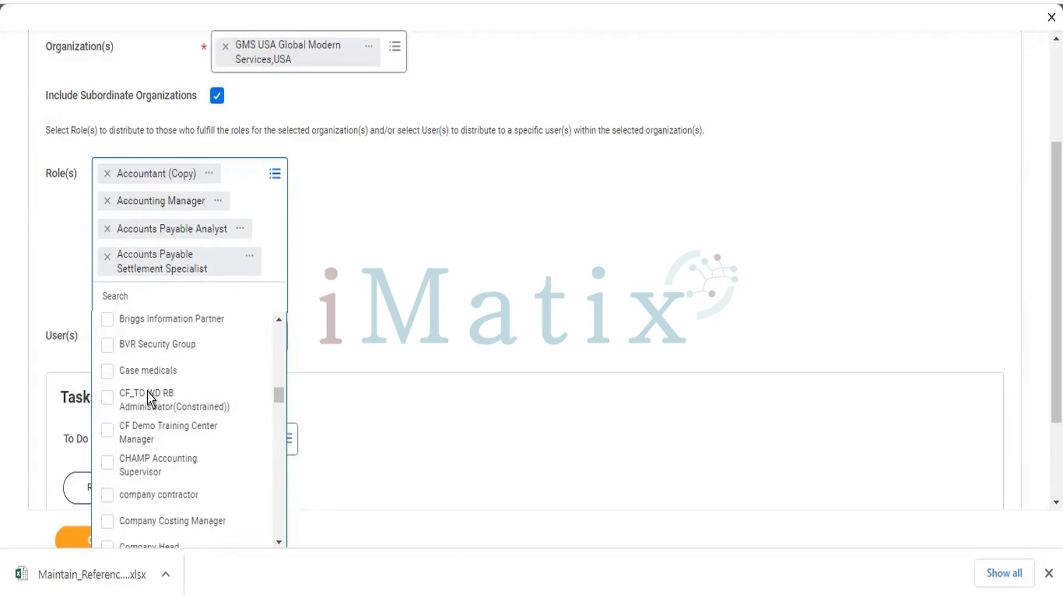
scroll(147, 391, "down", 3)
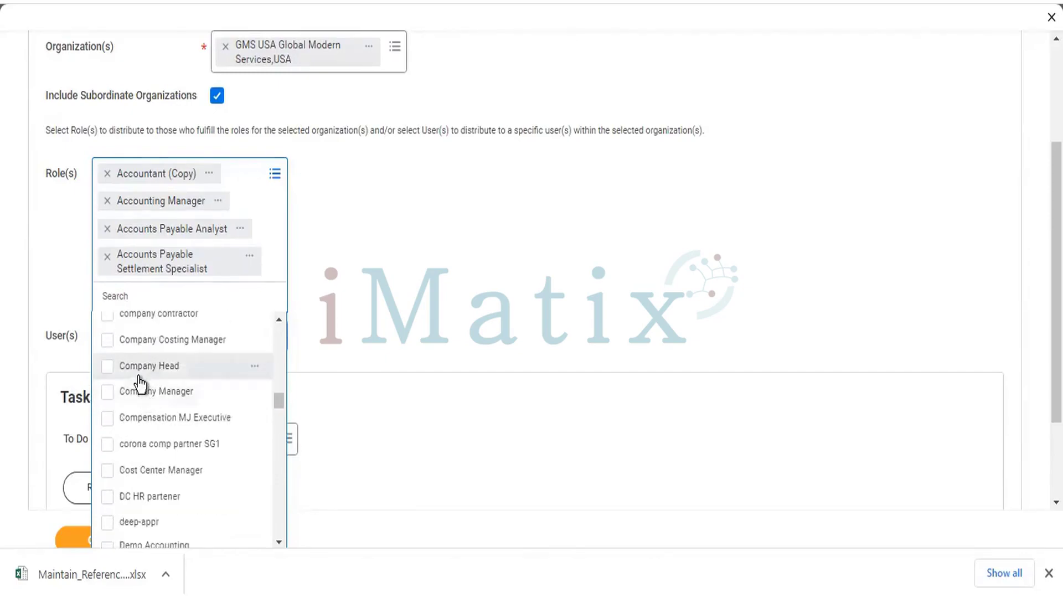
left_click(106, 340)
scroll(162, 468, "down", 3)
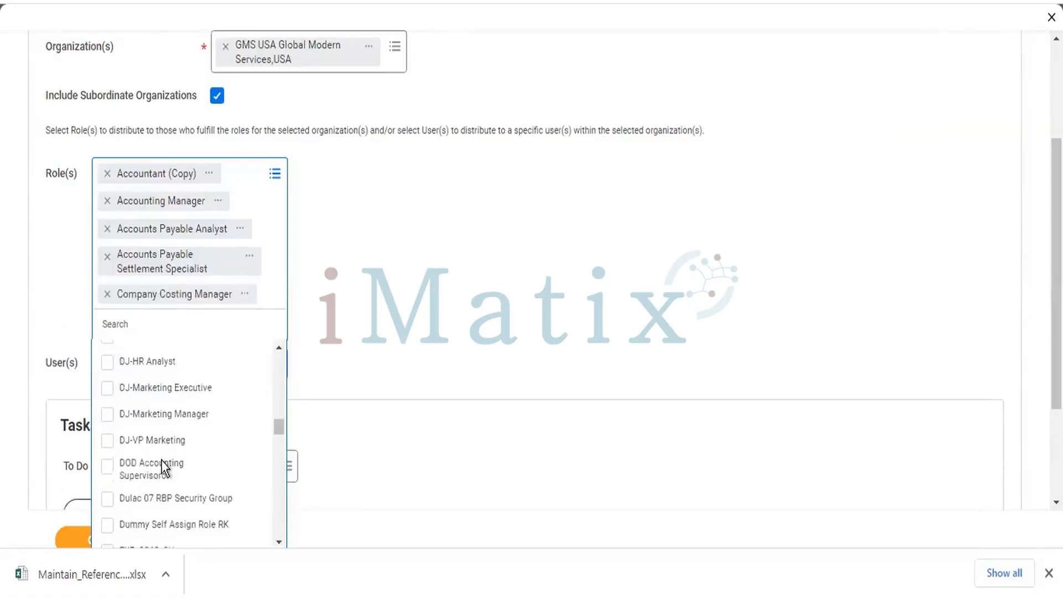
scroll(161, 460, "down", 5)
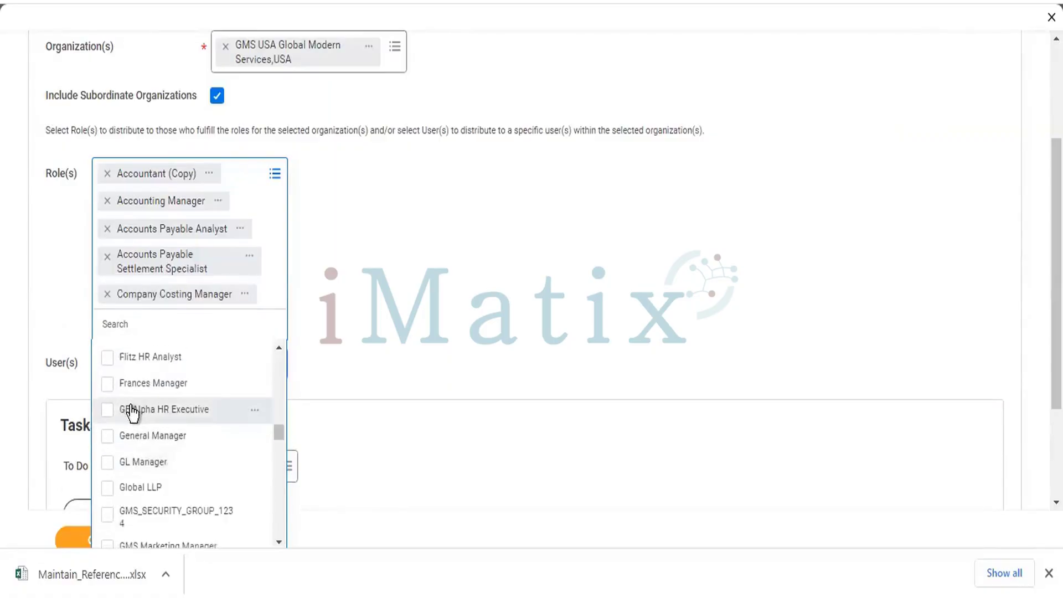
scroll(132, 414, "up", 5)
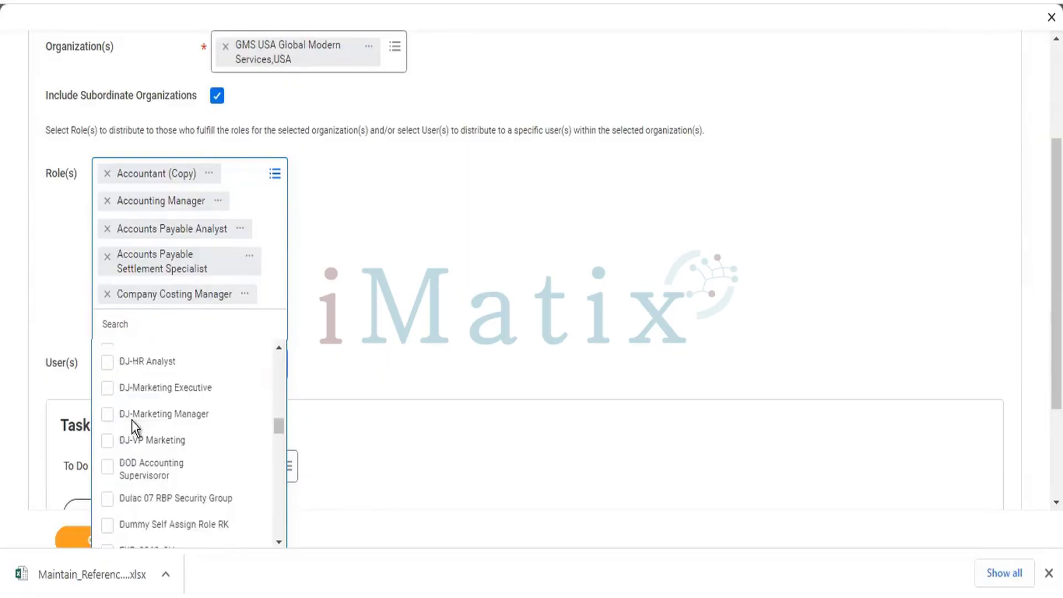
scroll(120, 431, "up", 3)
scroll(116, 501, "down", 2)
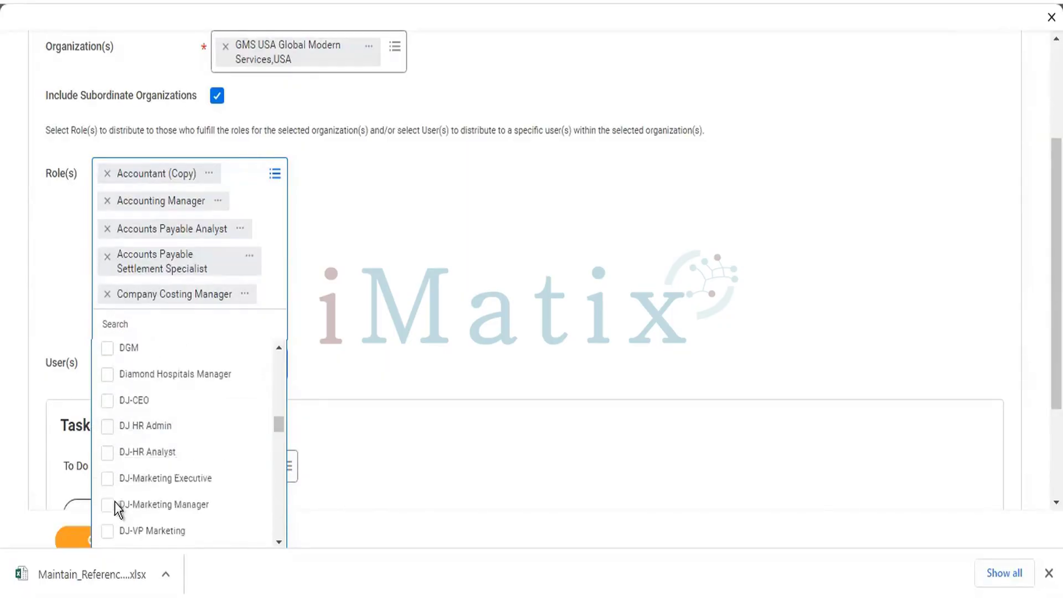
left_click(111, 434)
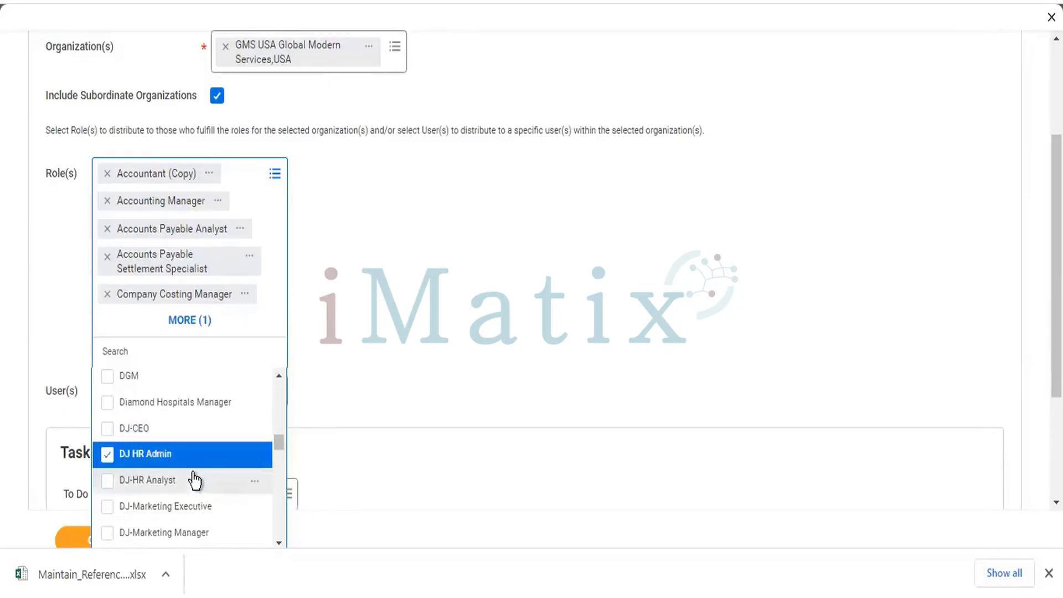
scroll(221, 404, "down", 2)
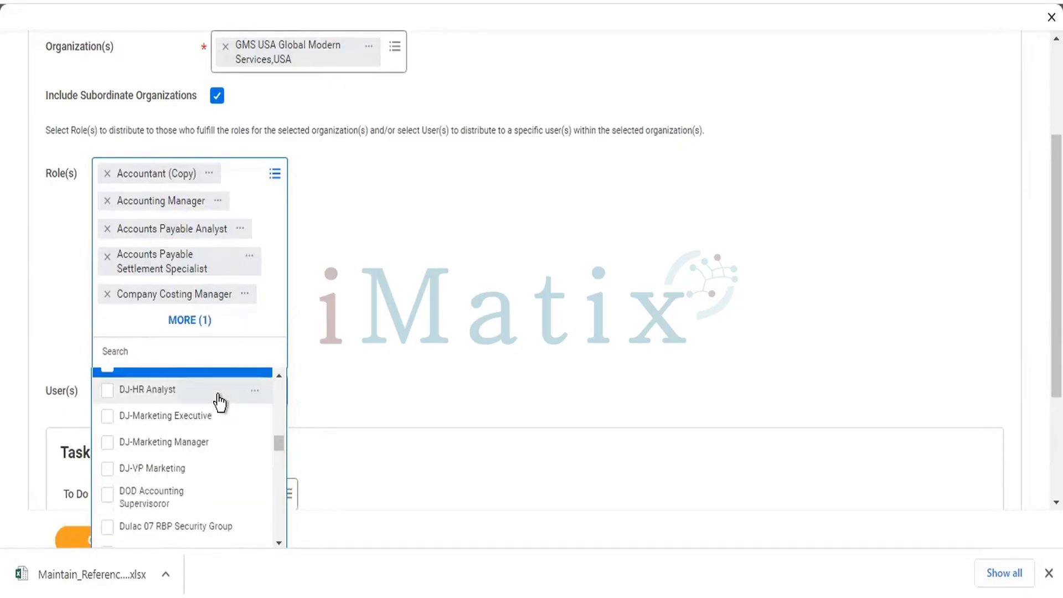
scroll(196, 429, "down", 3)
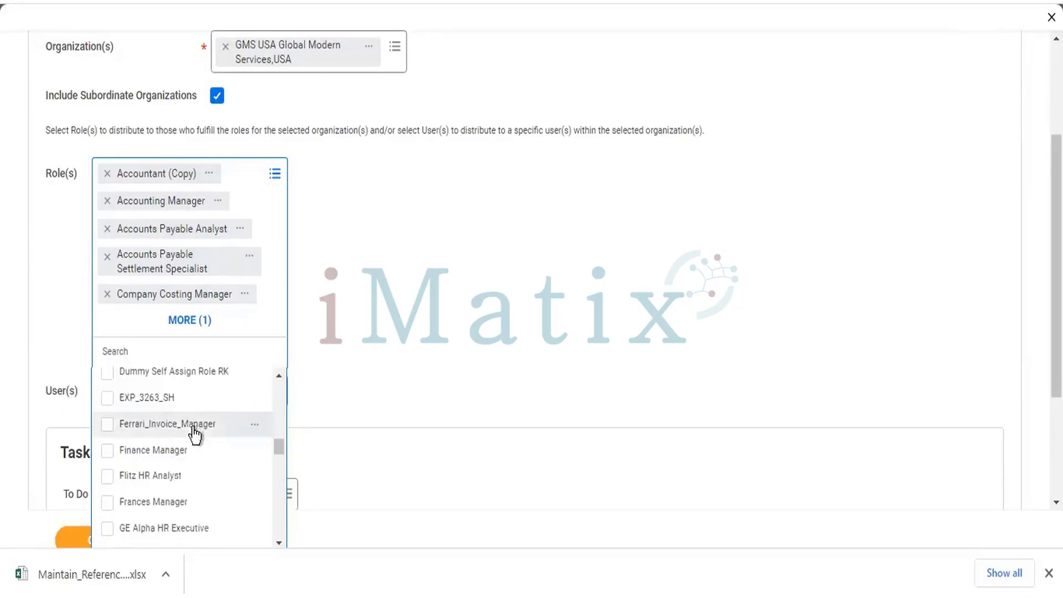
scroll(194, 432, "down", 2)
scroll(205, 443, "down", 4)
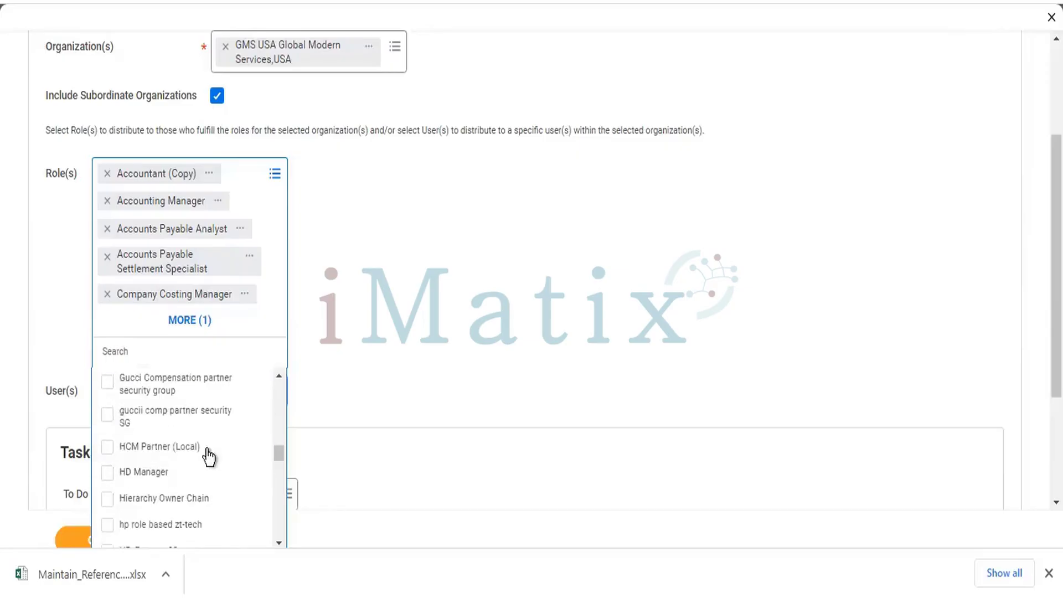
scroll(171, 462, "up", 2)
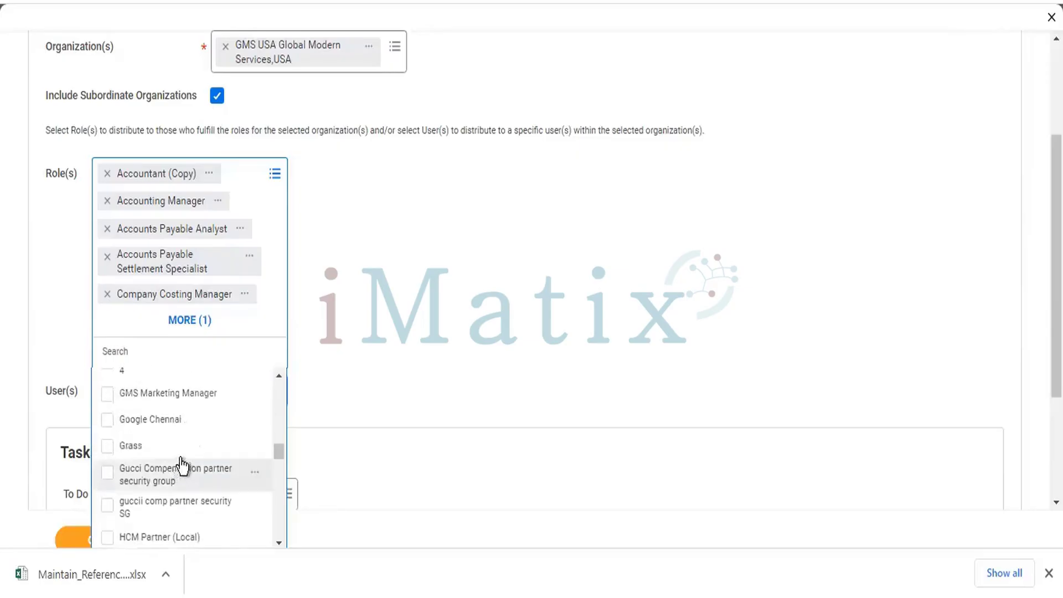
scroll(182, 464, "up", 2)
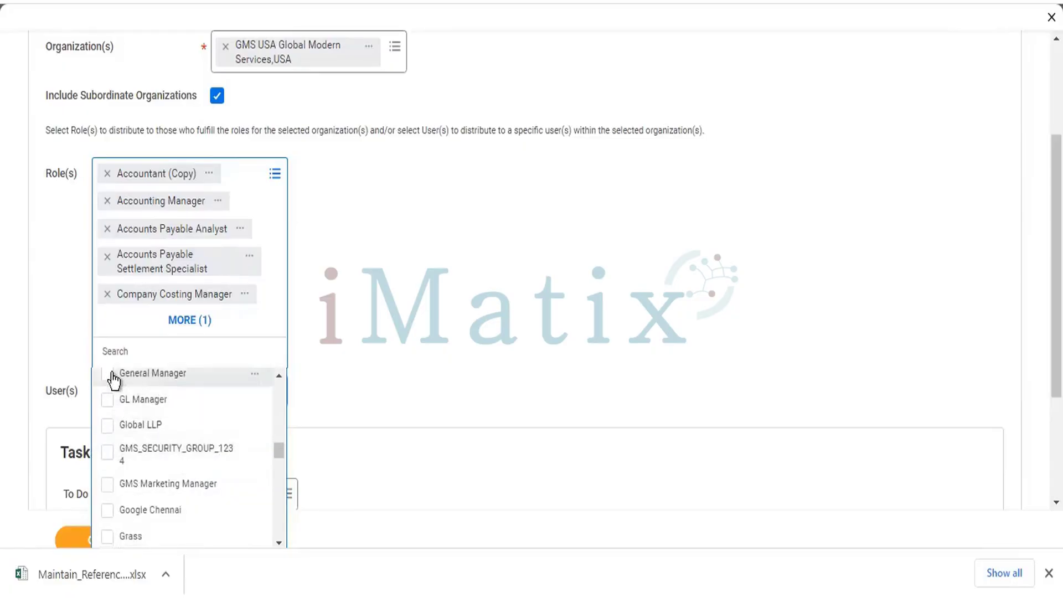
Add General Manager, JM Manager's Manager and JM Senior HR Partner to the roles.
left_click(159, 376)
scroll(212, 442, "down", 8)
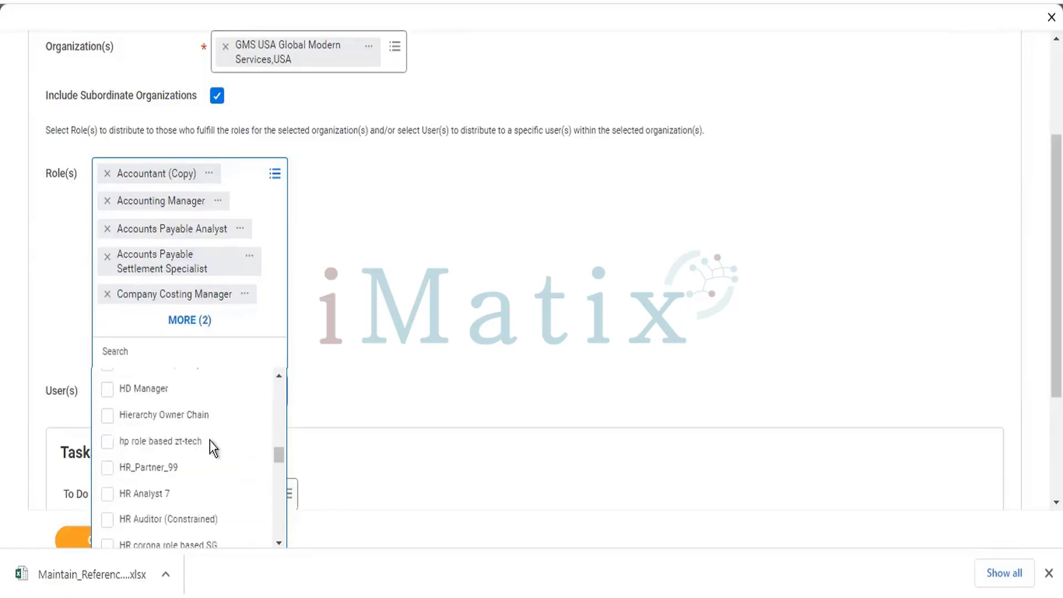
scroll(213, 440, "down", 2)
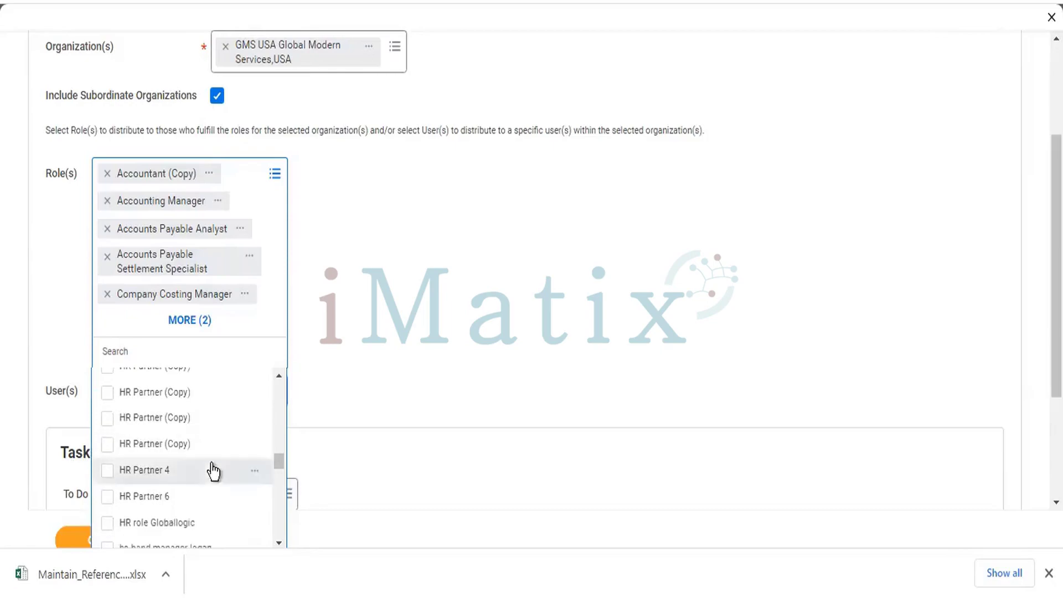
scroll(211, 464, "down", 3)
scroll(211, 463, "down", 3)
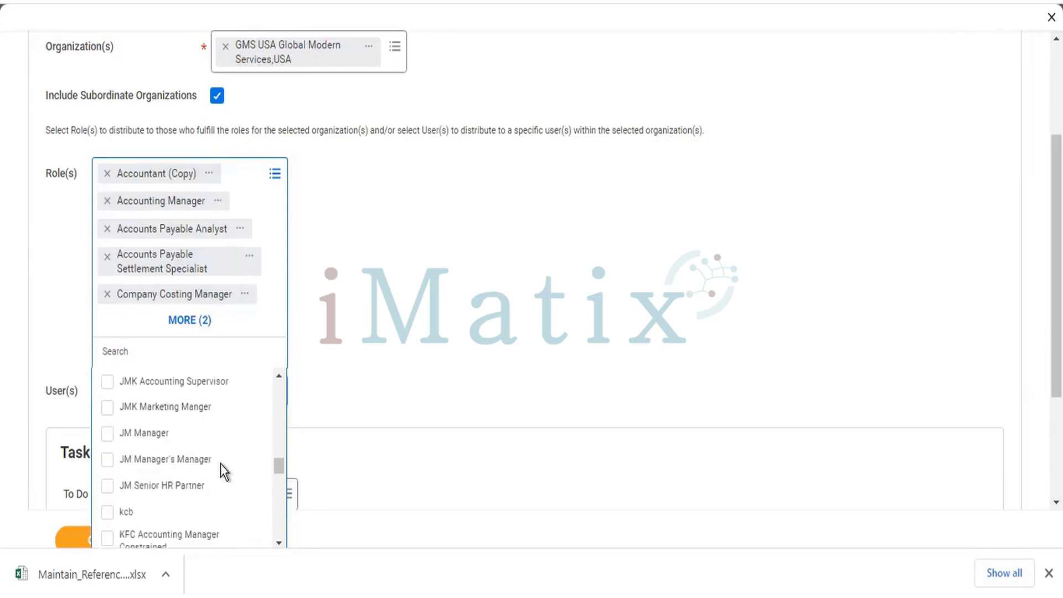
left_click(108, 460)
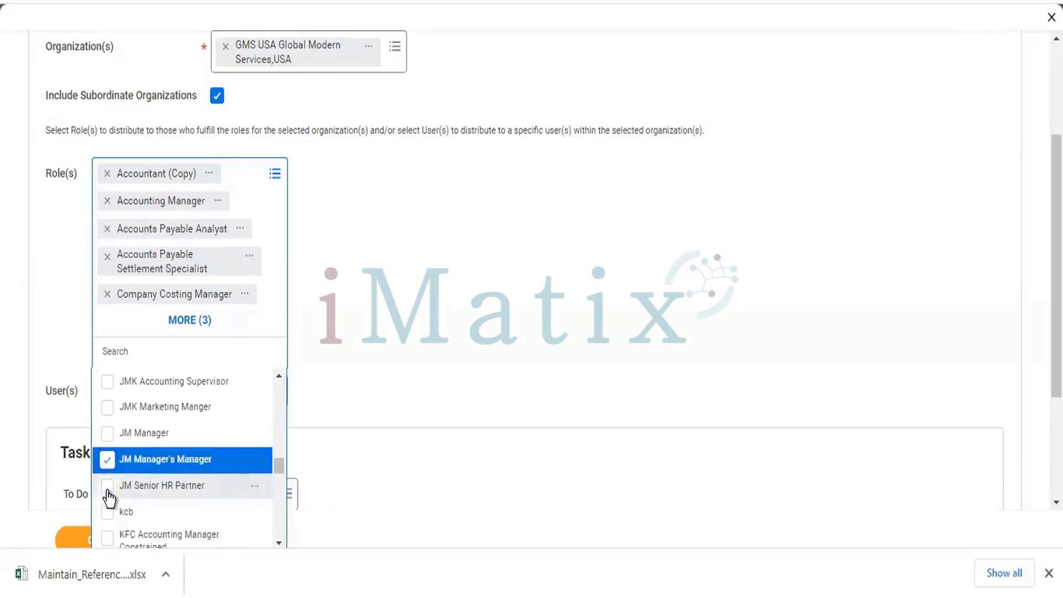
left_click(107, 487)
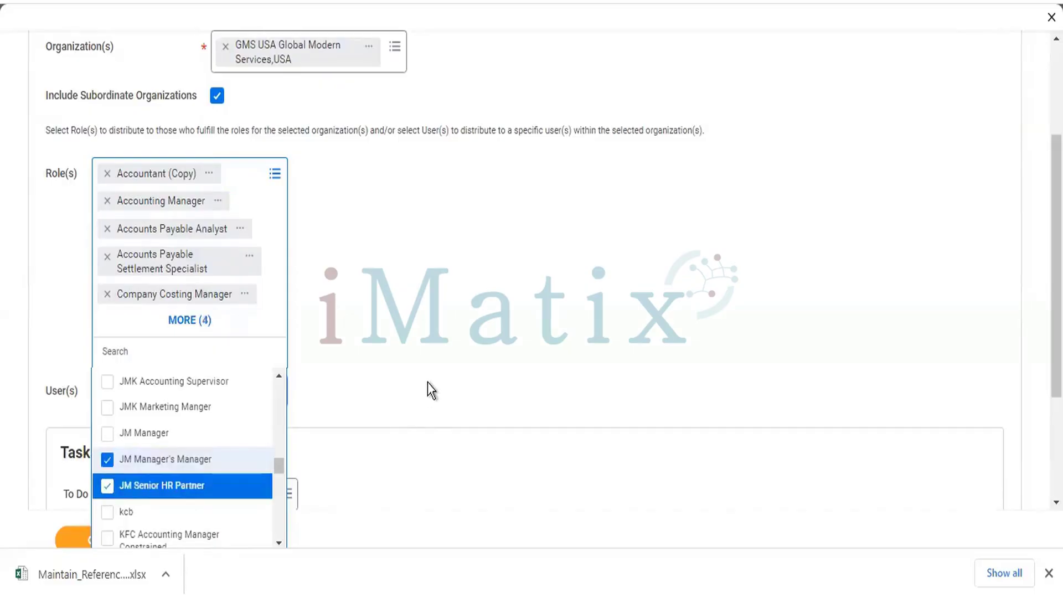
left_click(424, 331)
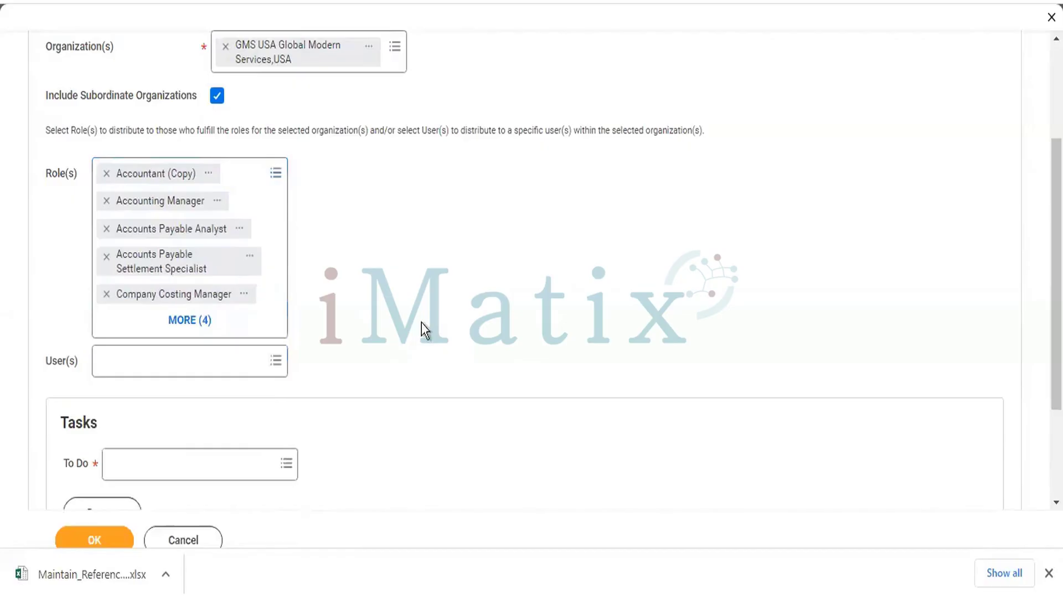
left_click(248, 366)
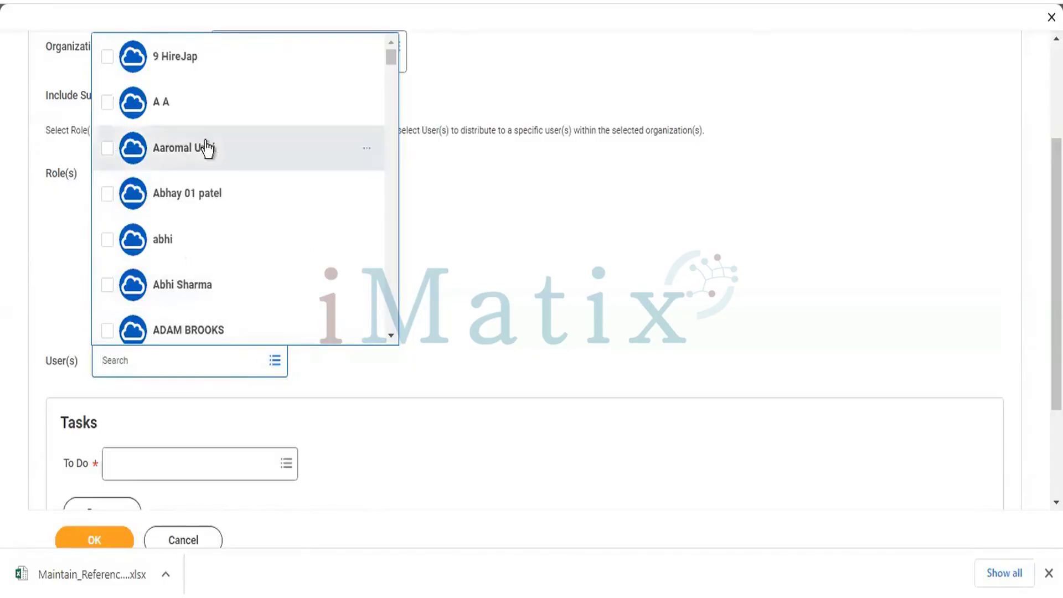
scroll(221, 160, "down", 5)
scroll(221, 171, "down", 5)
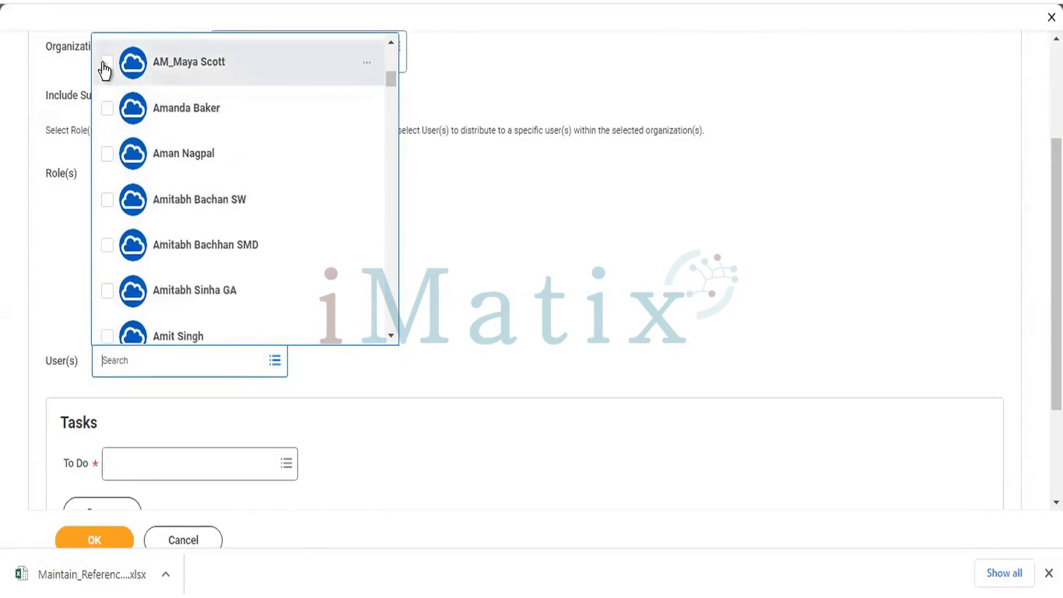
left_click(104, 64)
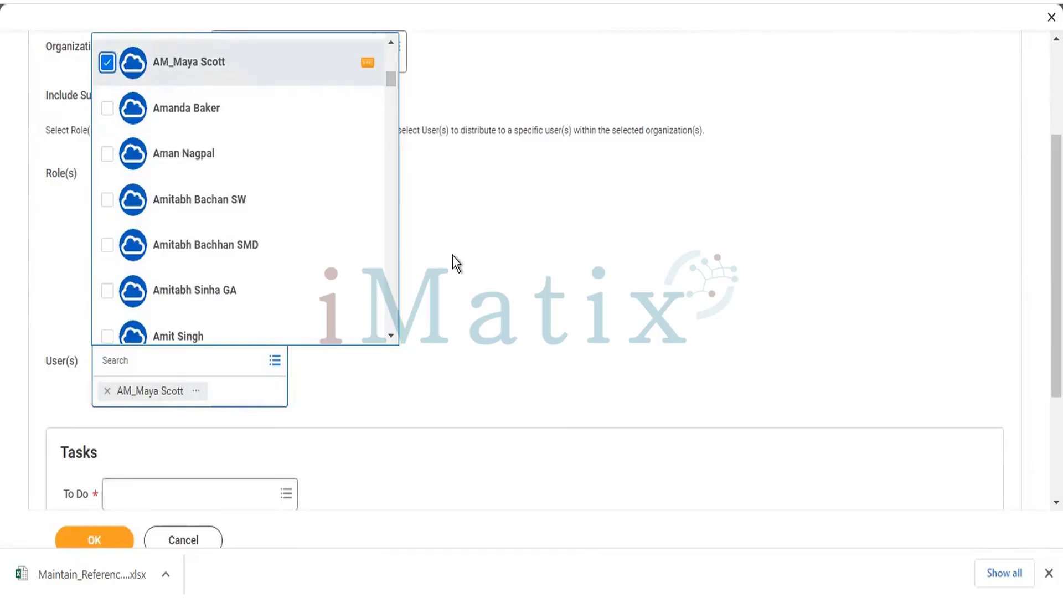
scroll(423, 315, "down", 3)
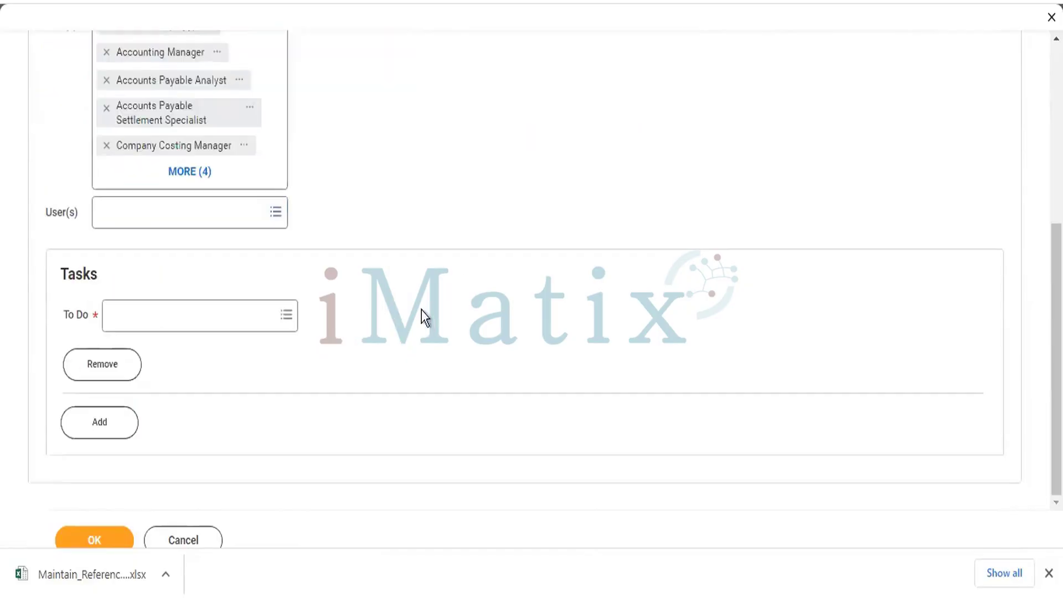
Pick Background check from the All list as the first To Do task.
left_click(257, 313)
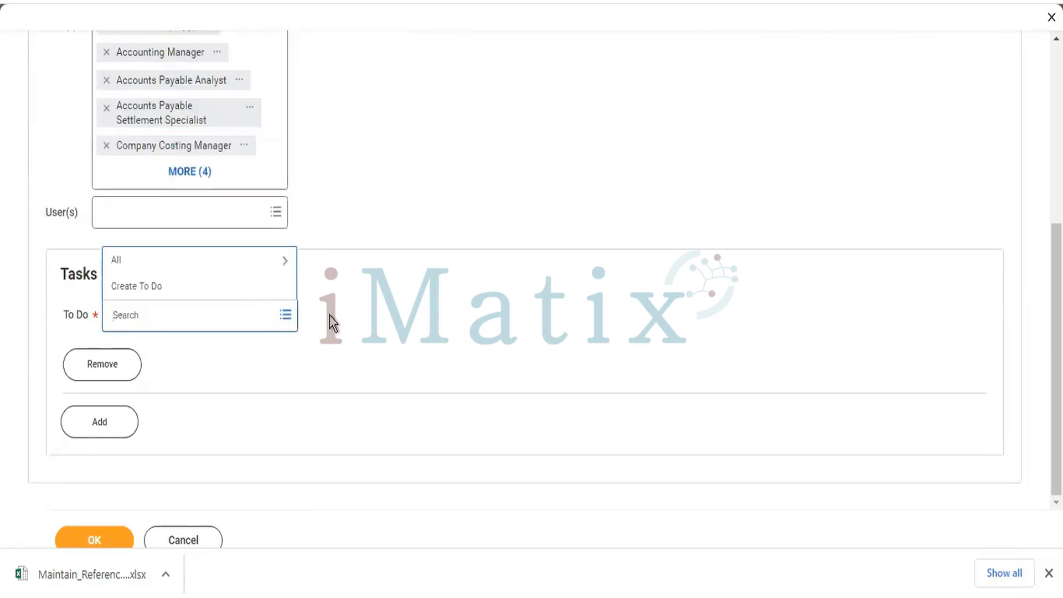
left_click(191, 263)
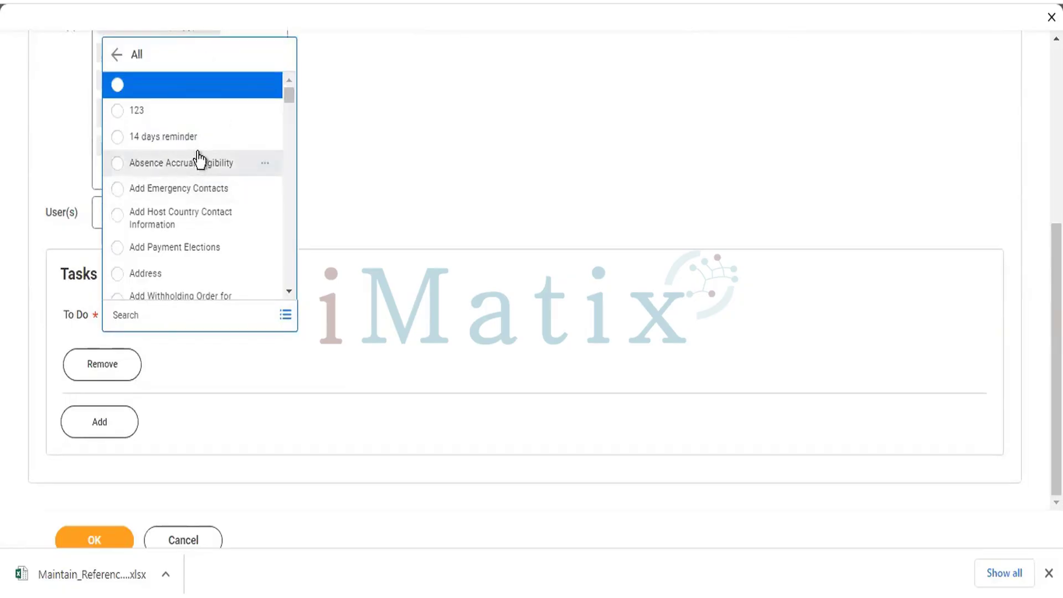
scroll(200, 162, "down", 3)
scroll(197, 156, "down", 8)
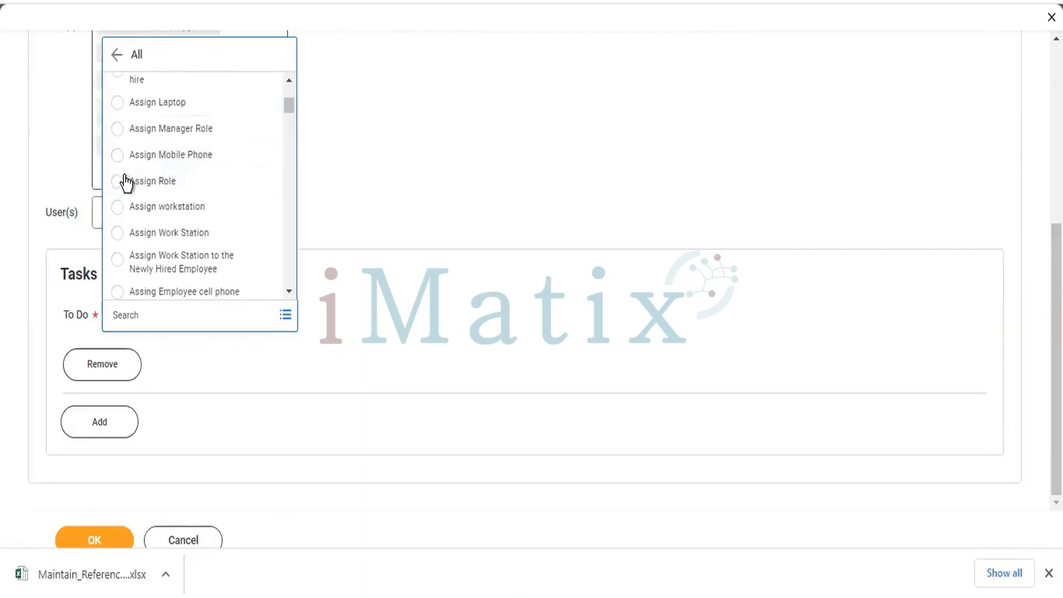
scroll(130, 167, "down", 4)
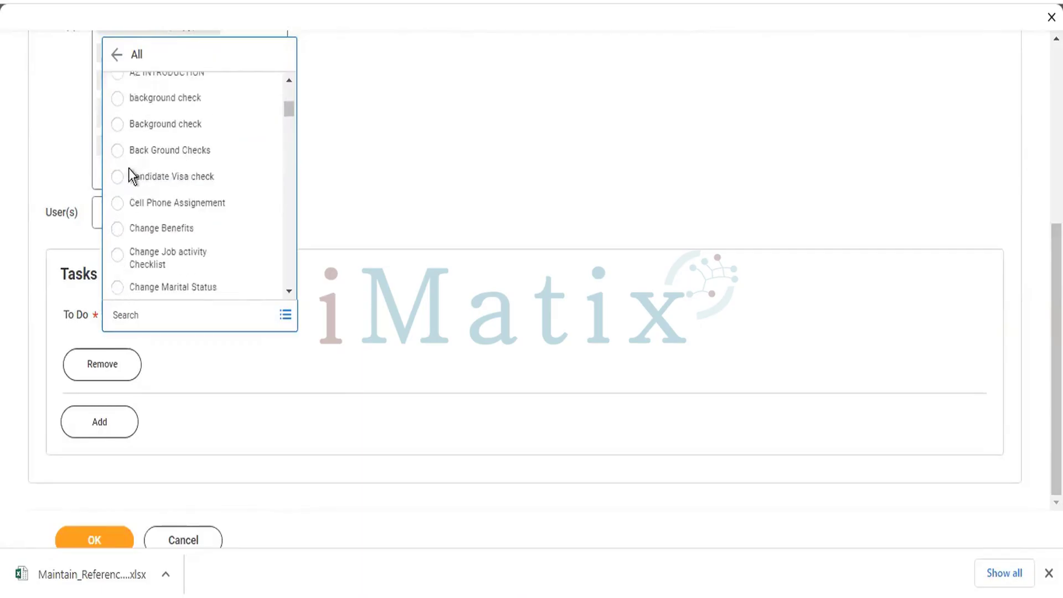
left_click(114, 128)
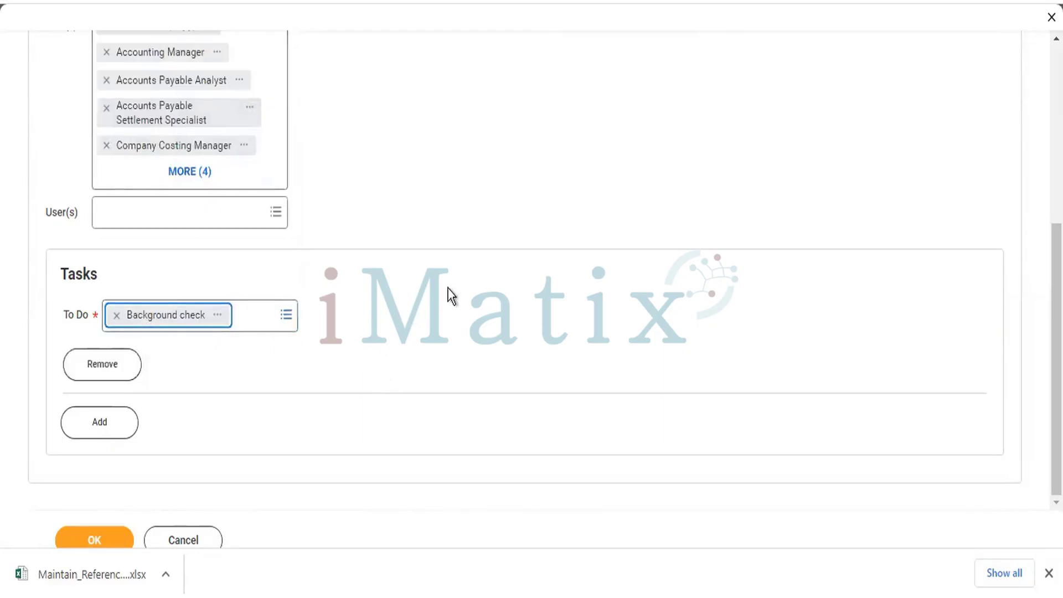
Add a second To Do row set to Post-Payroll Accounting Audit.
left_click(110, 431)
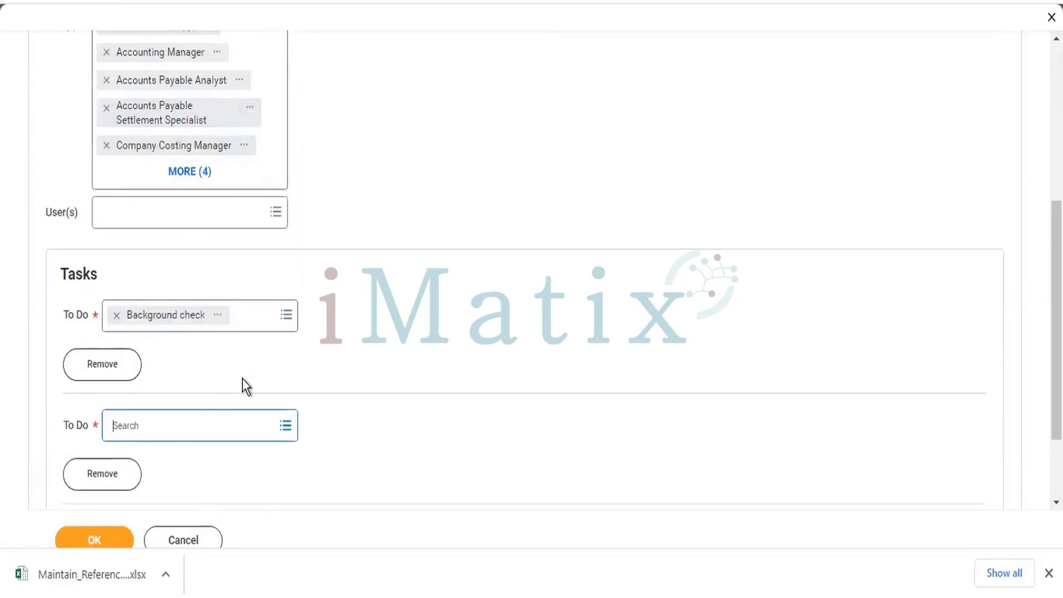
scroll(221, 365, "down", 2)
left_click(200, 324)
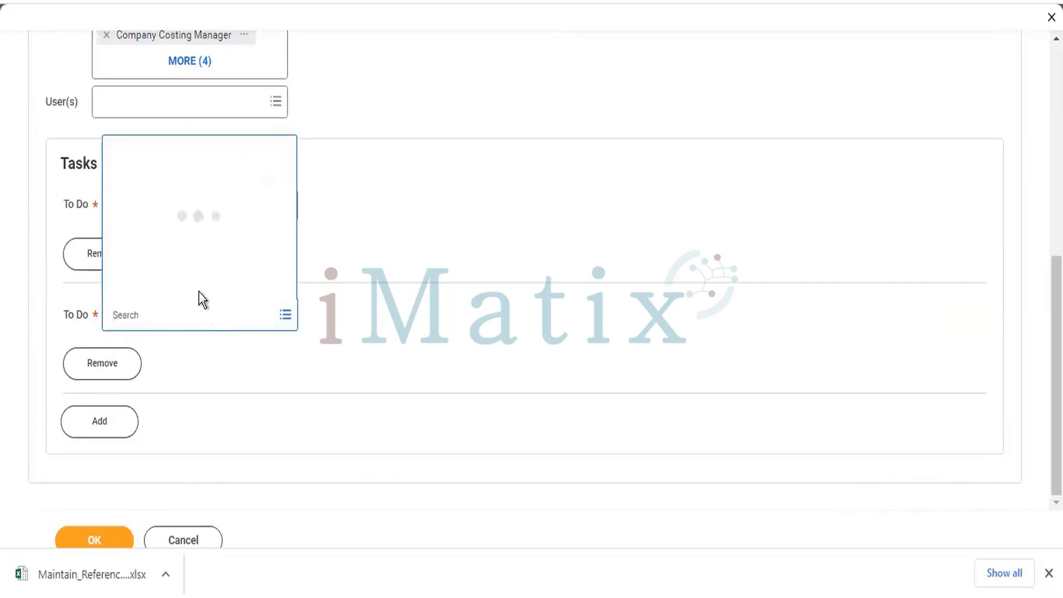
scroll(172, 224, "down", 5)
scroll(171, 221, "down", 5)
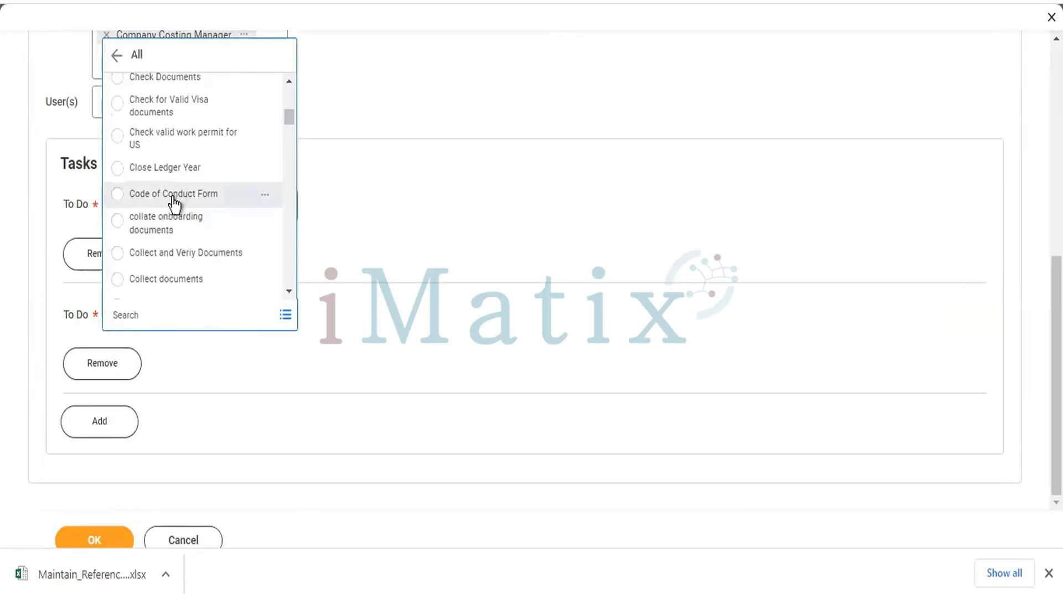
scroll(171, 207, "down", 3)
scroll(173, 206, "down", 3)
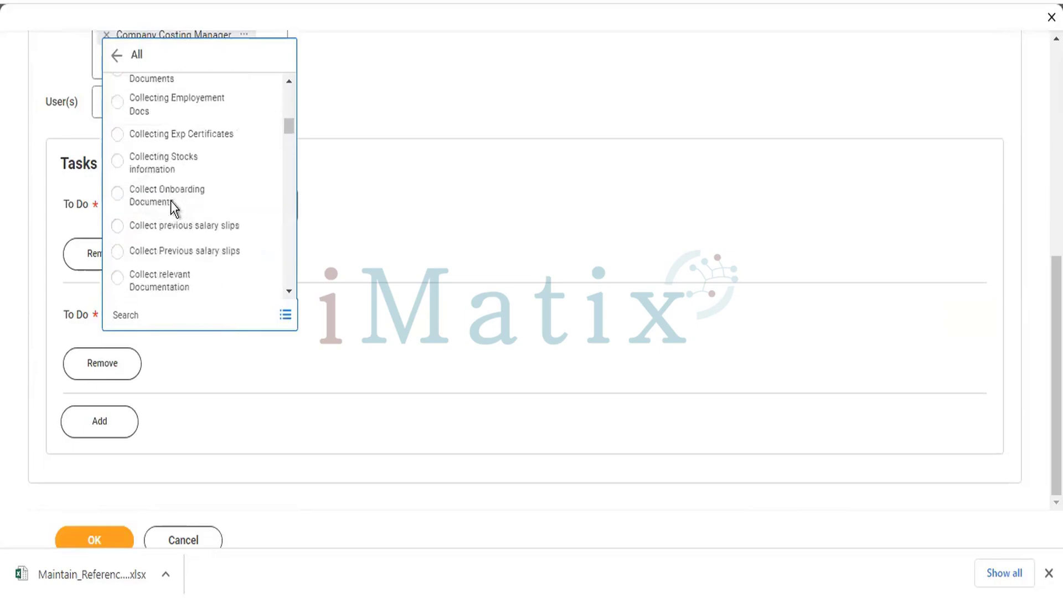
scroll(173, 202, "down", 3)
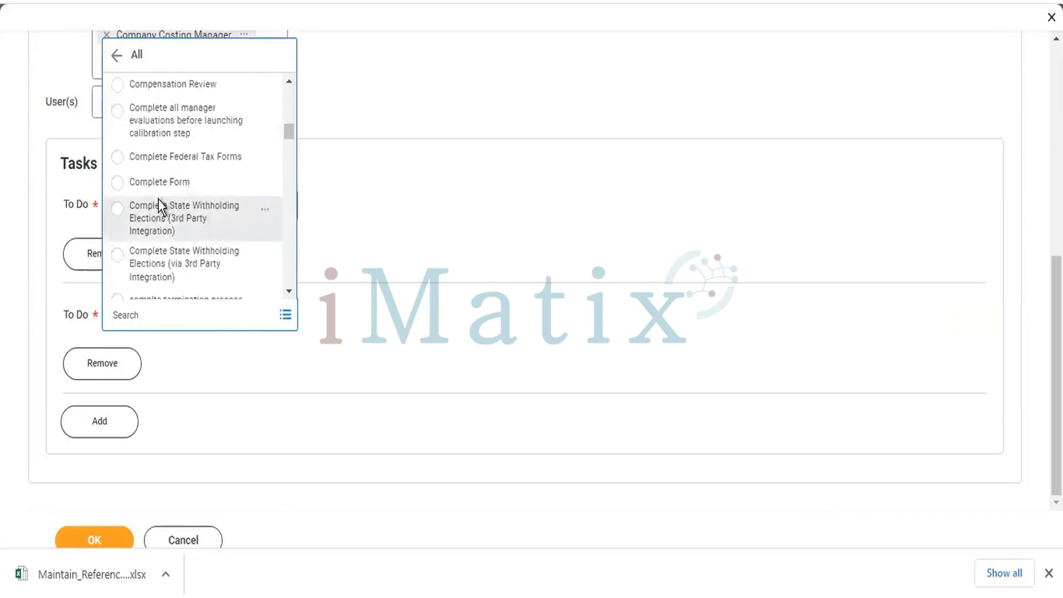
scroll(166, 211, "down", 5)
scroll(182, 216, "down", 3)
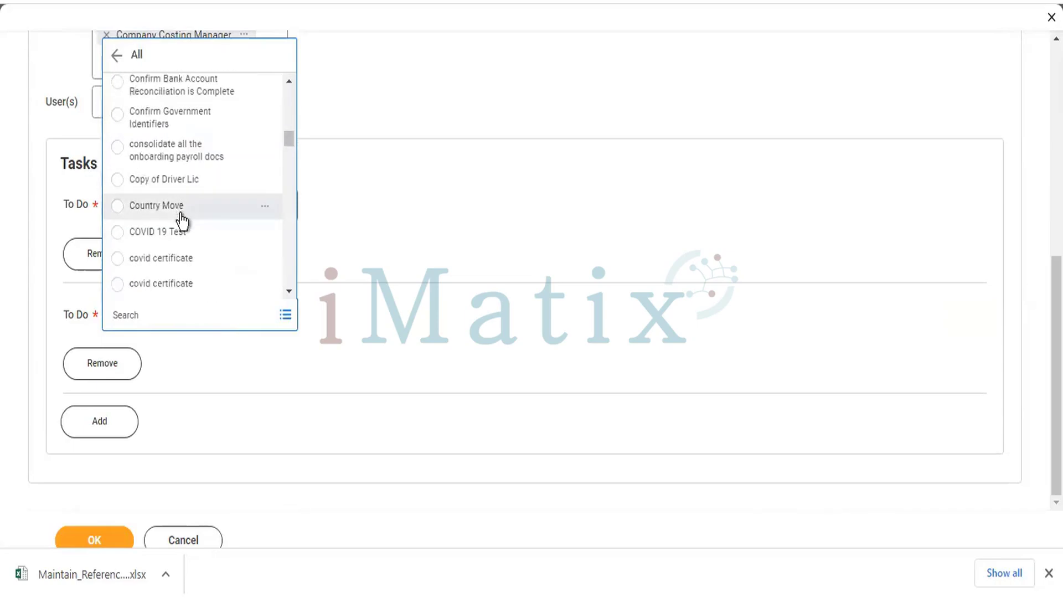
scroll(178, 219, "down", 6)
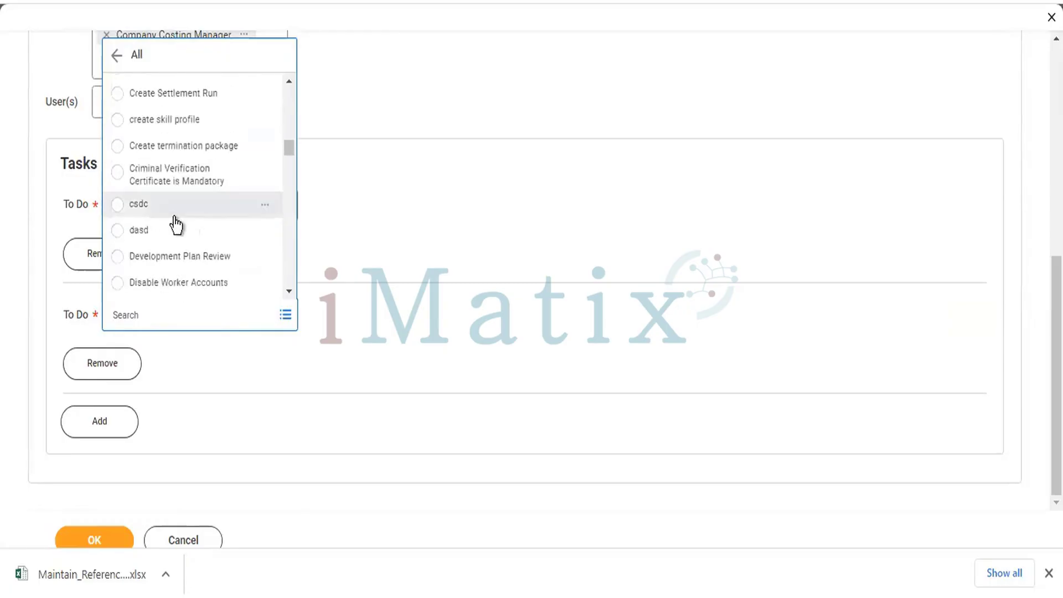
scroll(169, 219, "down", 3)
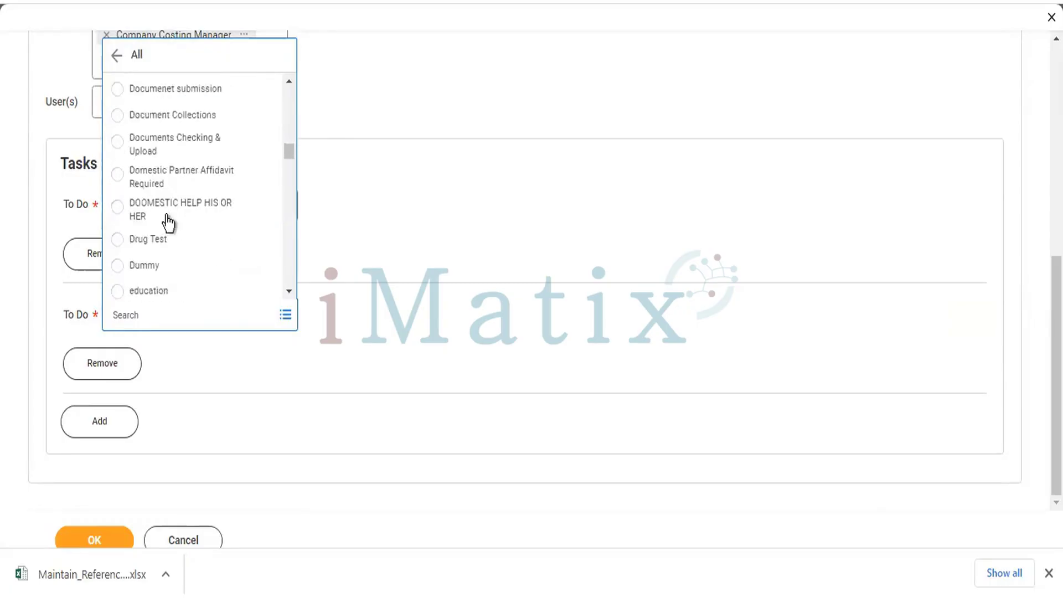
scroll(168, 219, "down", 4)
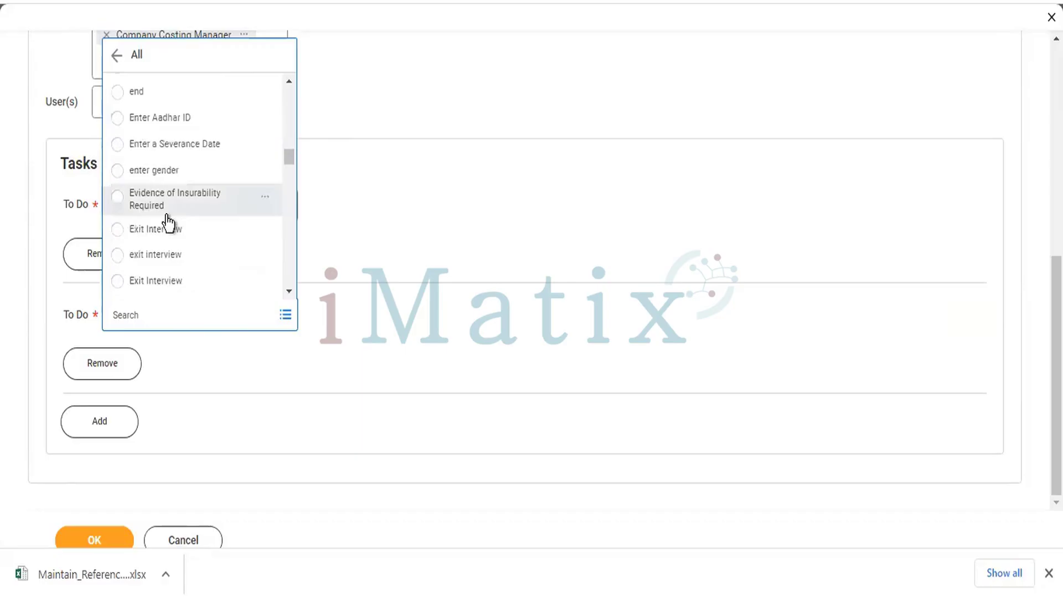
scroll(167, 222, "down", 8)
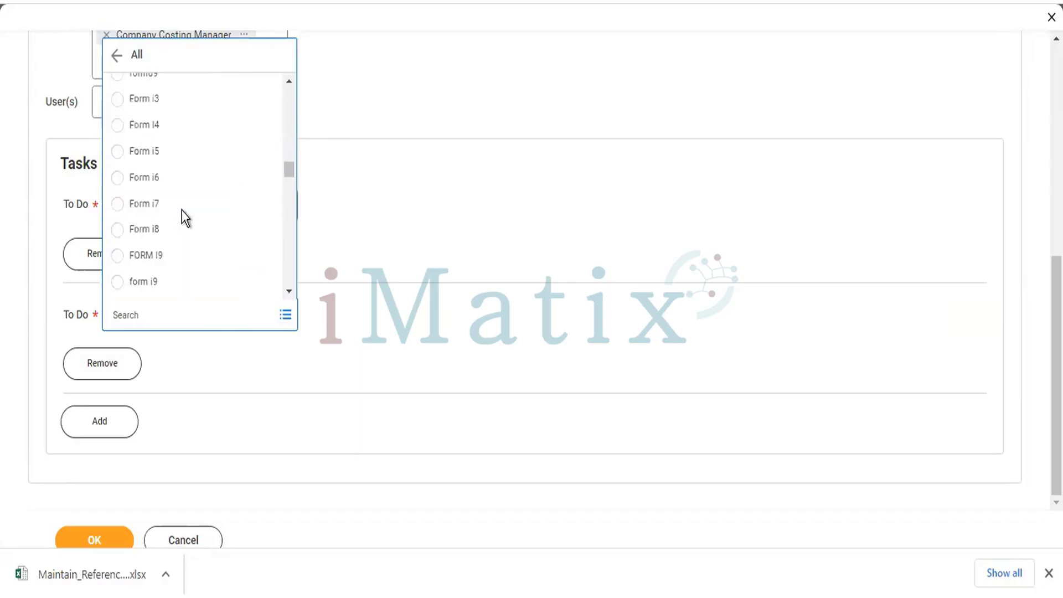
scroll(183, 212, "down", 5)
scroll(181, 211, "down", 3)
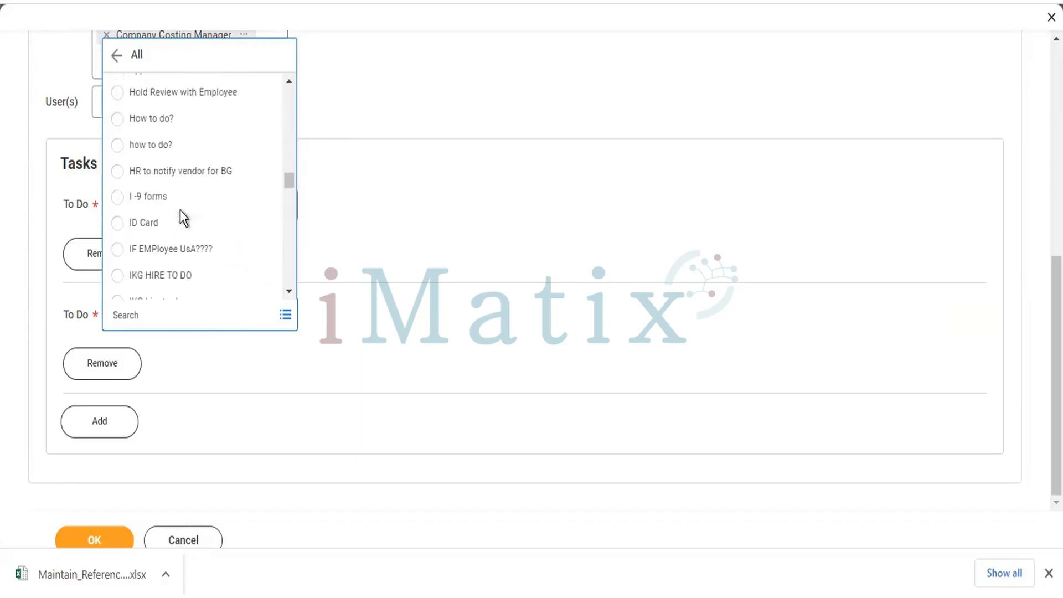
scroll(177, 193, "down", 4)
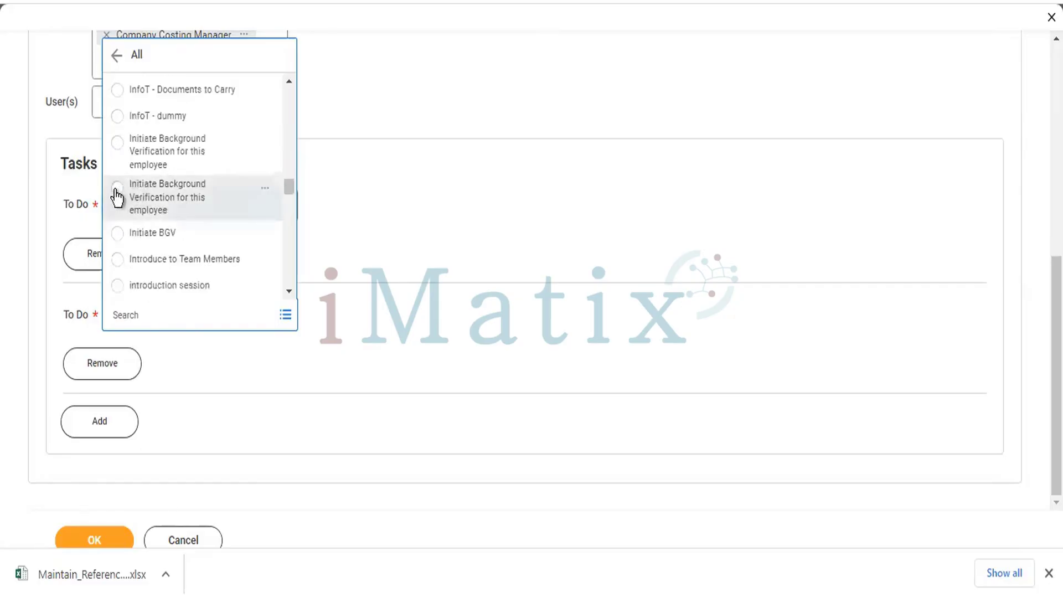
scroll(137, 197, "down", 3)
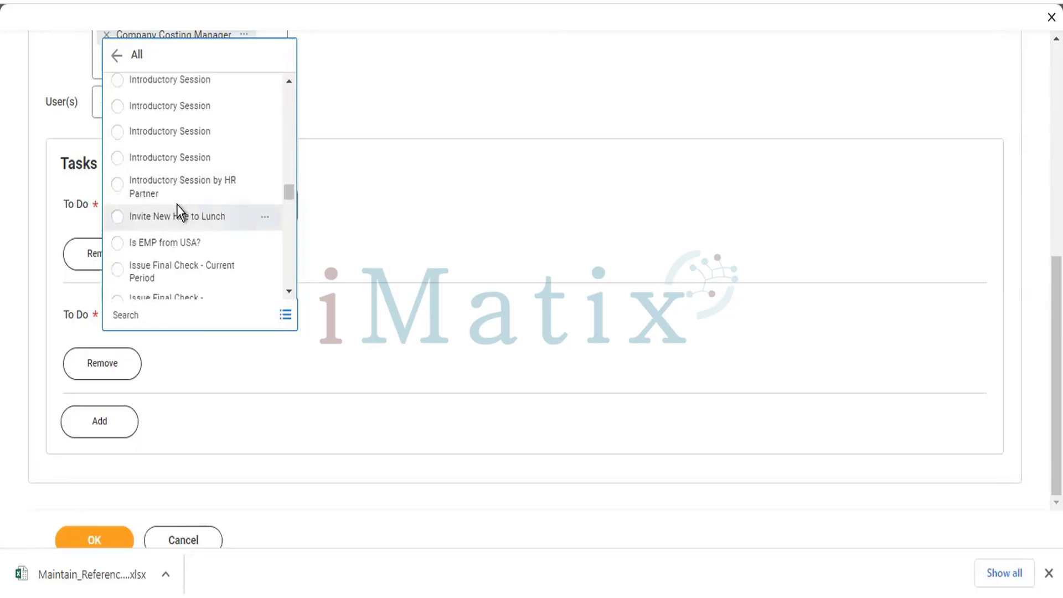
scroll(178, 214, "down", 3)
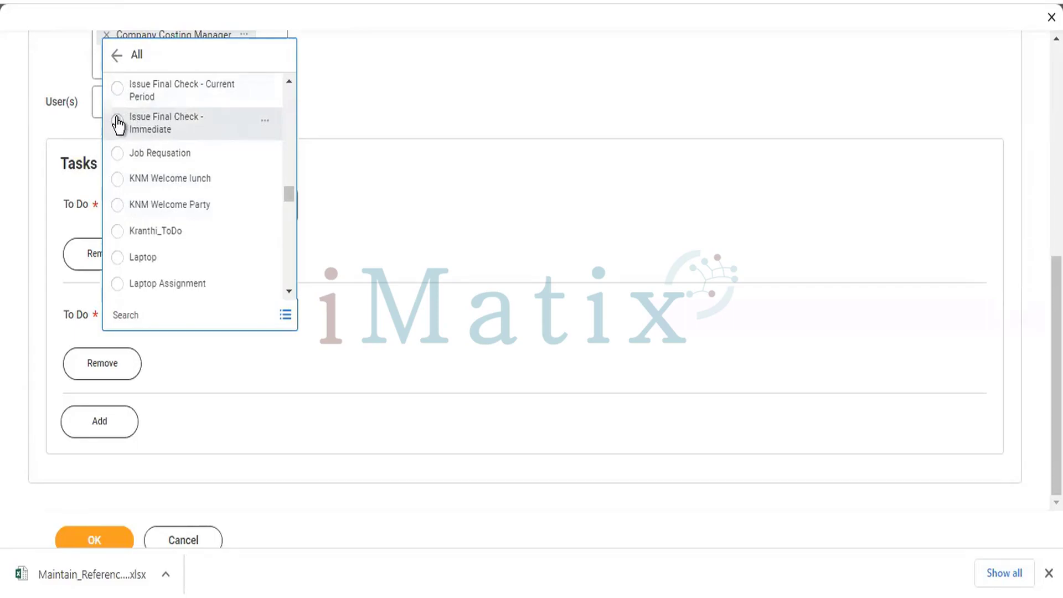
scroll(178, 138, "down", 5)
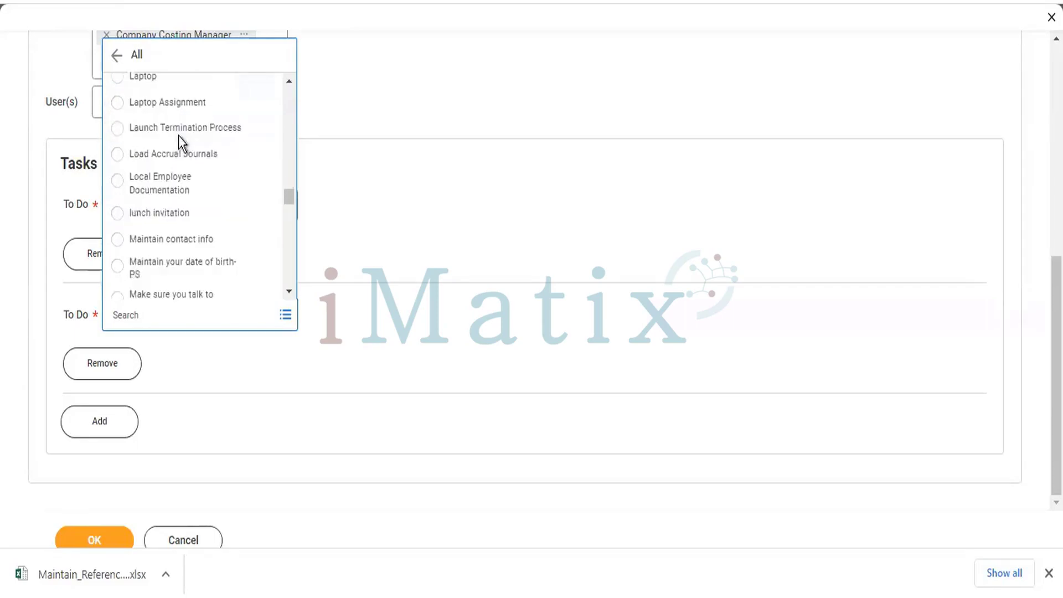
scroll(179, 135, "down", 3)
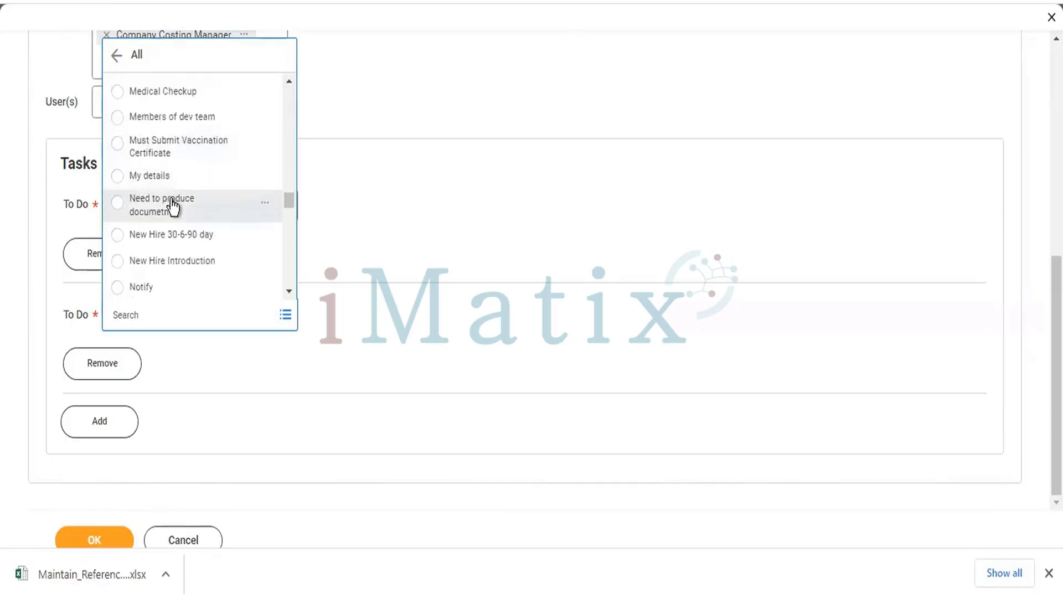
scroll(174, 209, "down", 3)
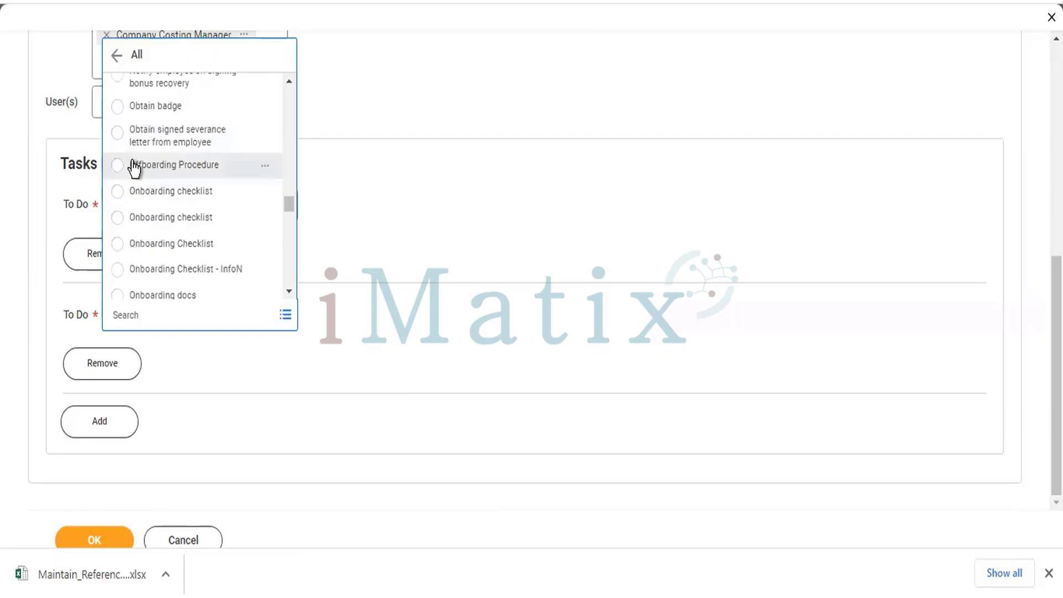
scroll(135, 166, "down", 3)
scroll(135, 166, "down", 3)
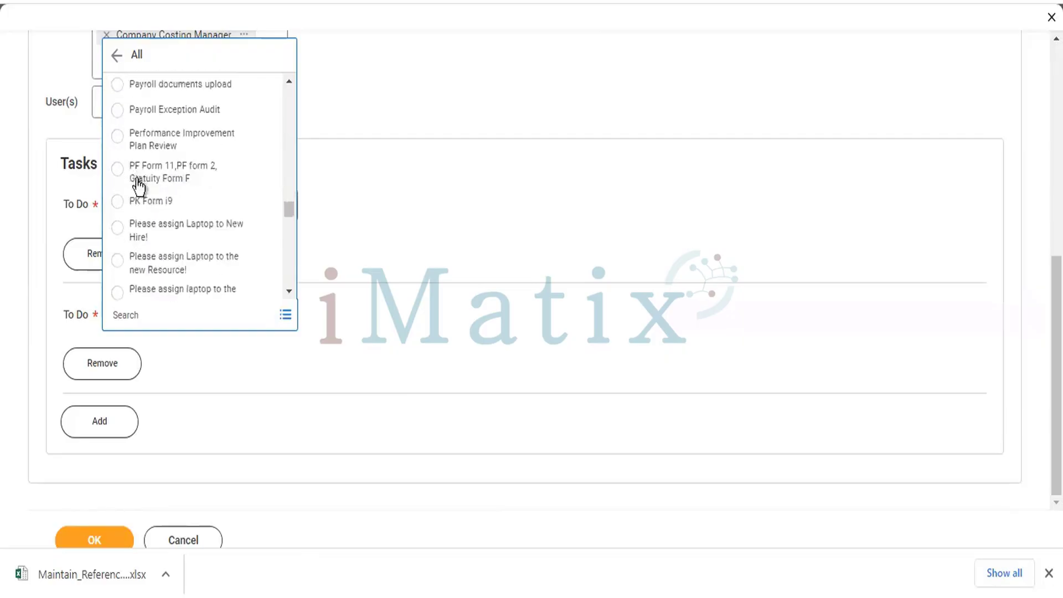
scroll(195, 205, "down", 3)
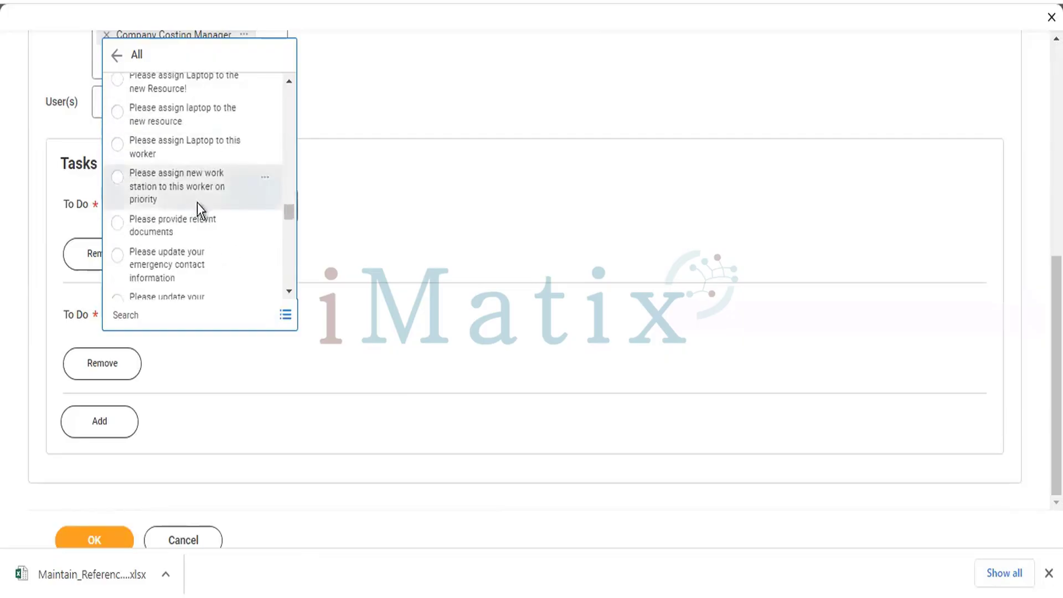
scroll(198, 204, "down", 2)
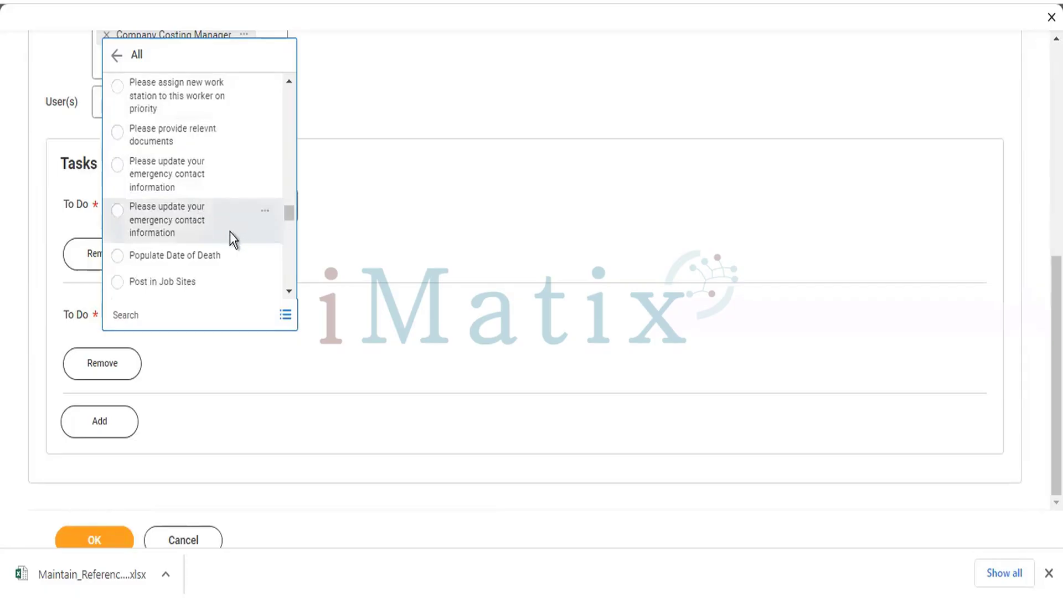
scroll(231, 231, "down", 3)
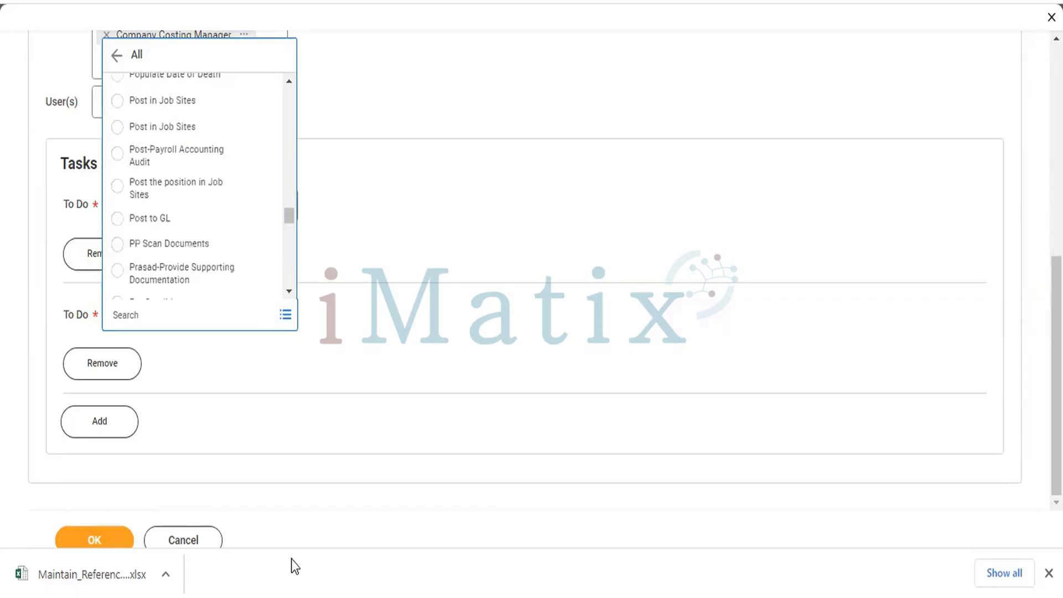
left_click(191, 165)
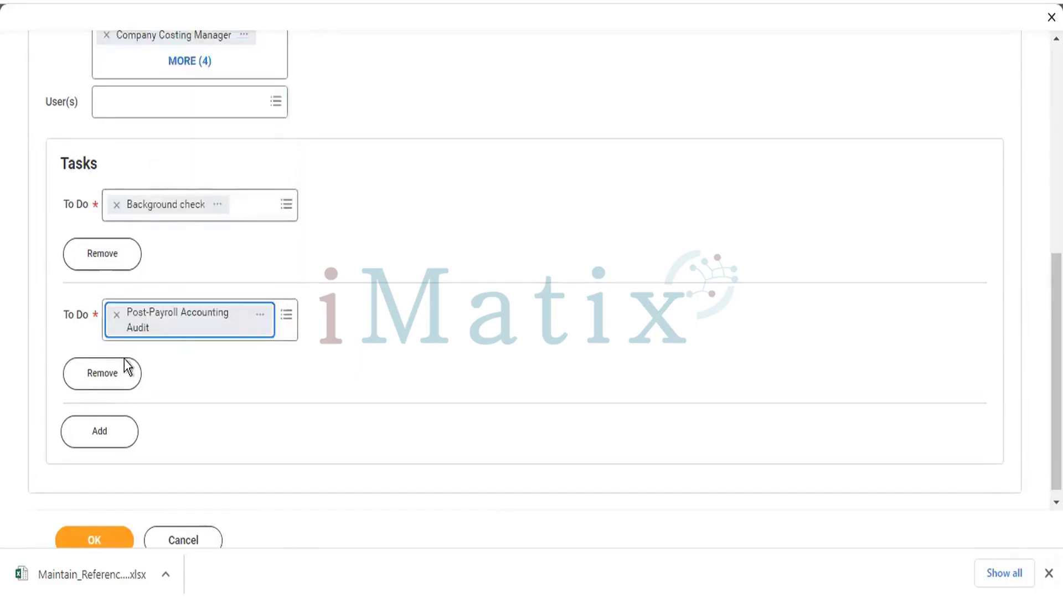
Add a third To Do row set to IKG HIRE TO DO.
left_click(102, 438)
scroll(225, 382, "down", 2)
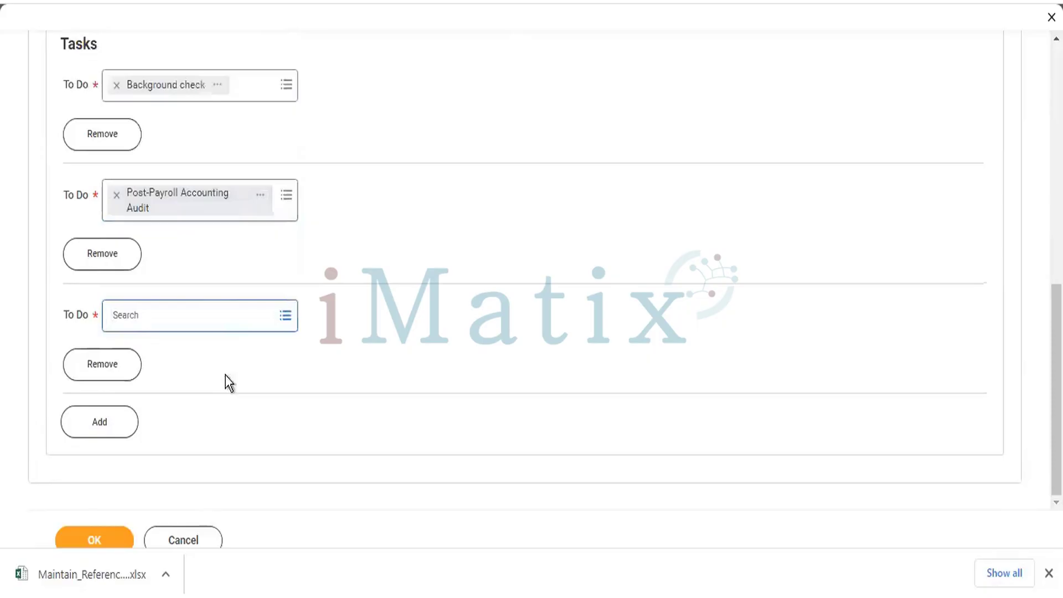
left_click(203, 313)
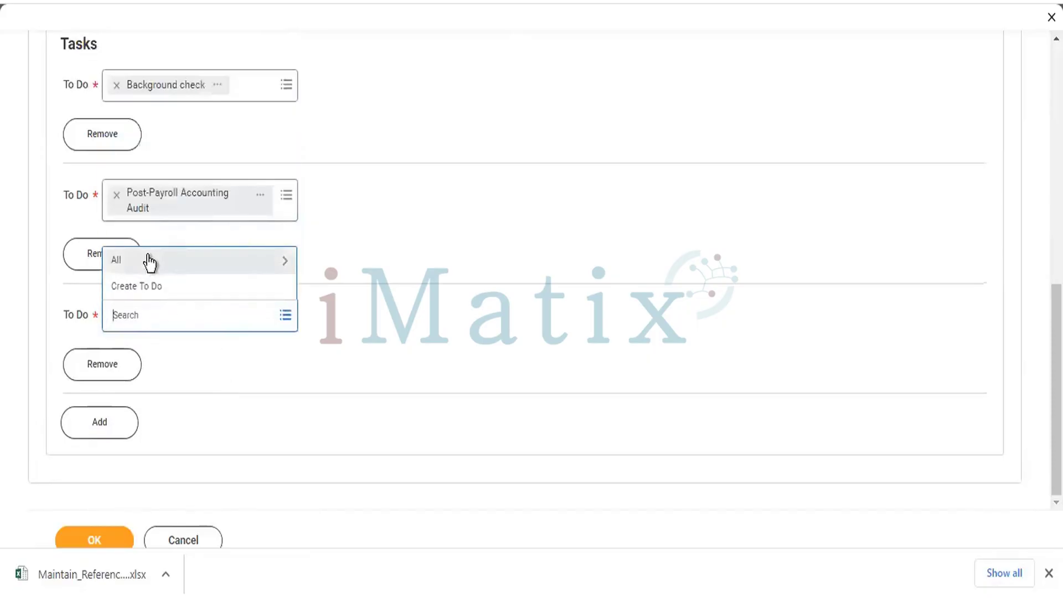
left_click(152, 258)
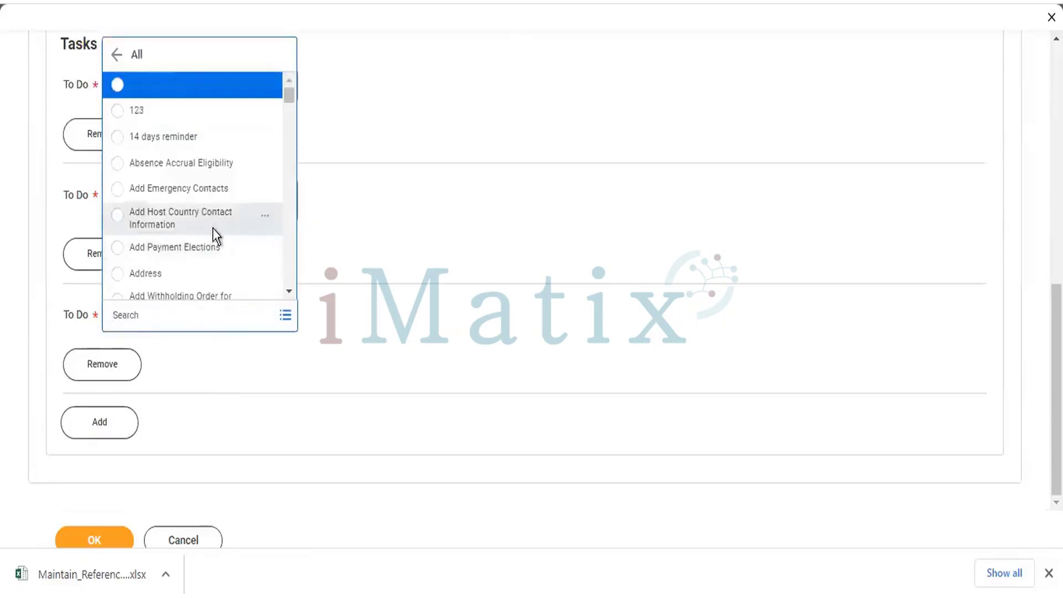
scroll(212, 232, "down", 6)
scroll(211, 232, "down", 6)
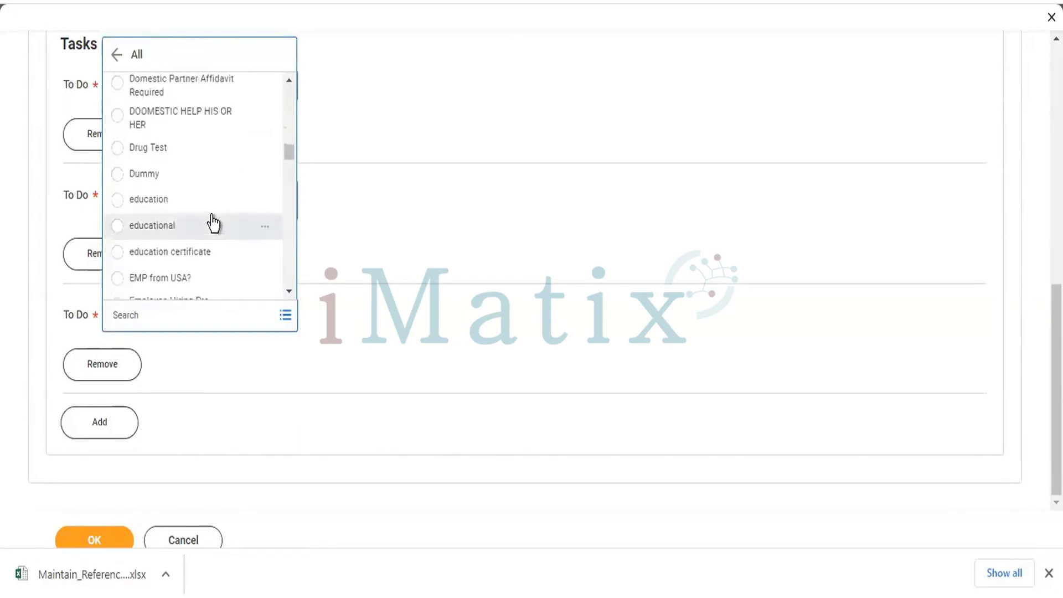
scroll(211, 221, "down", 6)
scroll(211, 216, "down", 8)
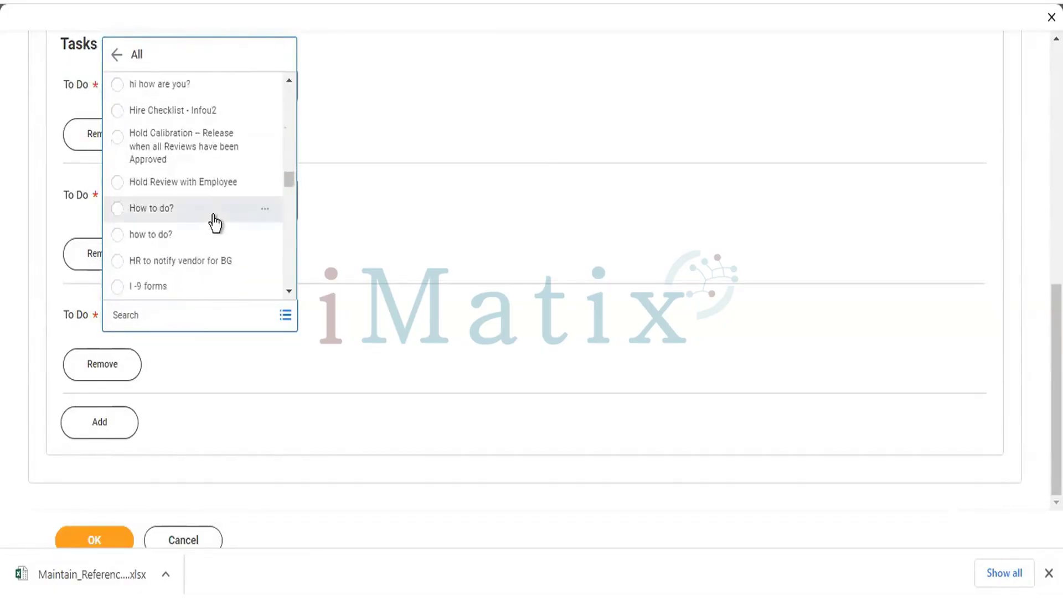
scroll(213, 215, "down", 3)
scroll(214, 215, "down", 3)
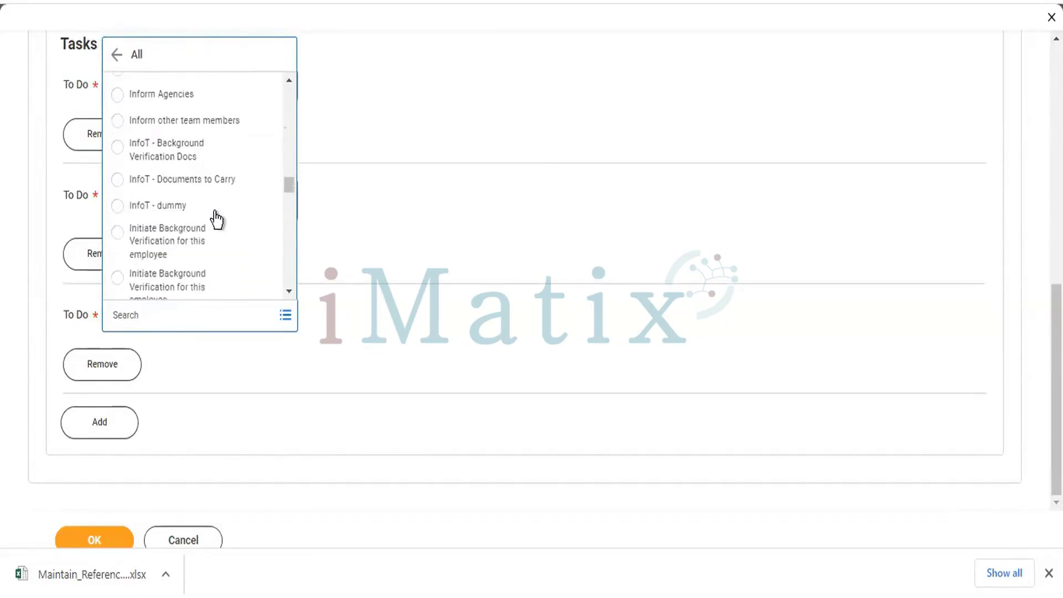
scroll(216, 211, "up", 3)
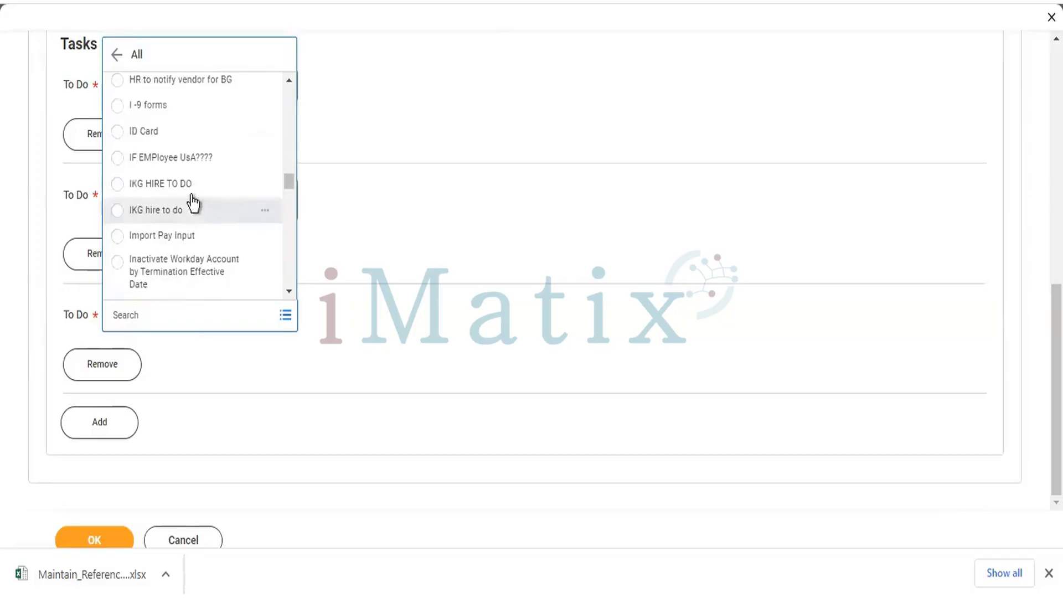
left_click(119, 186)
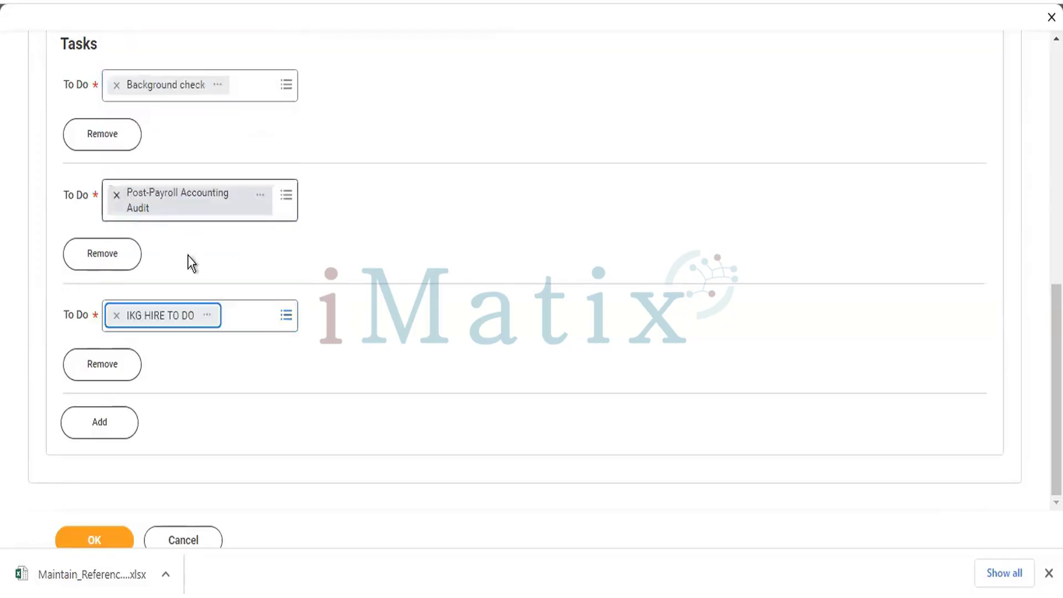
left_click(85, 434)
Browse the To Do list without choosing anything, then remove the extra empty To Do row.
left_click(198, 309)
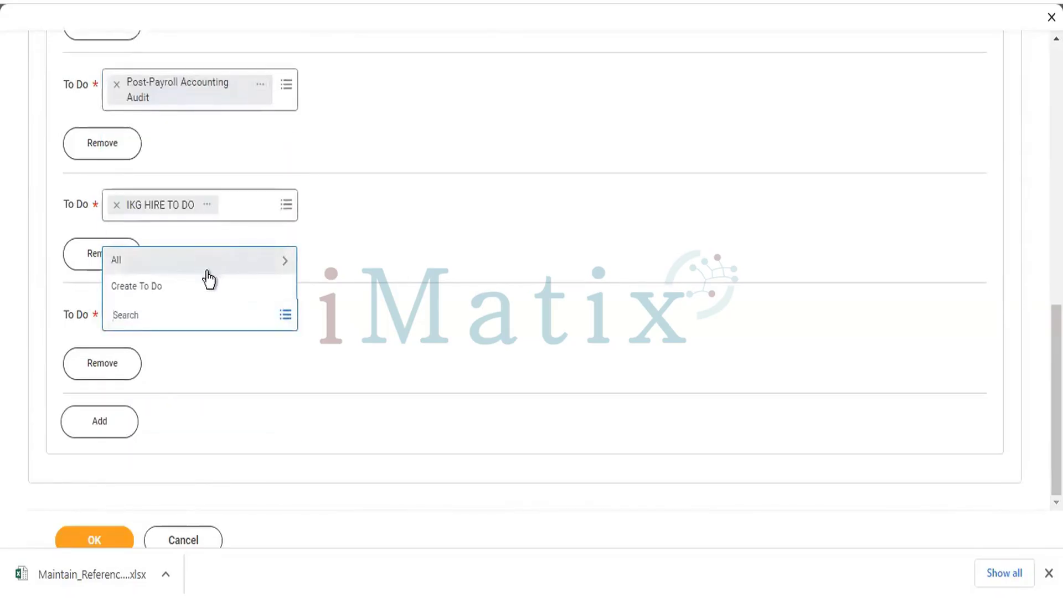
left_click(166, 262)
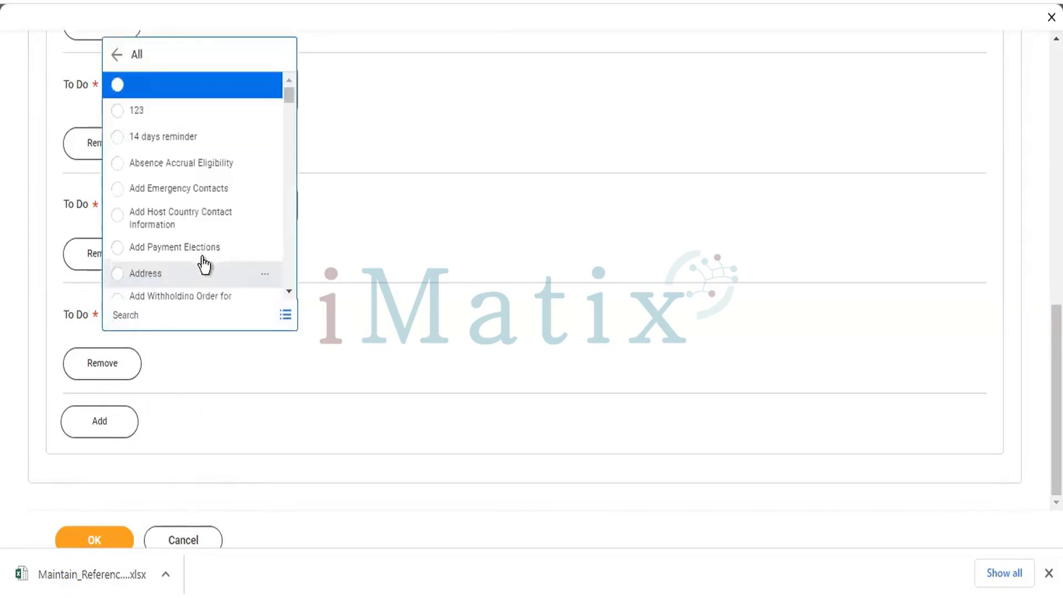
scroll(230, 228, "down", 10)
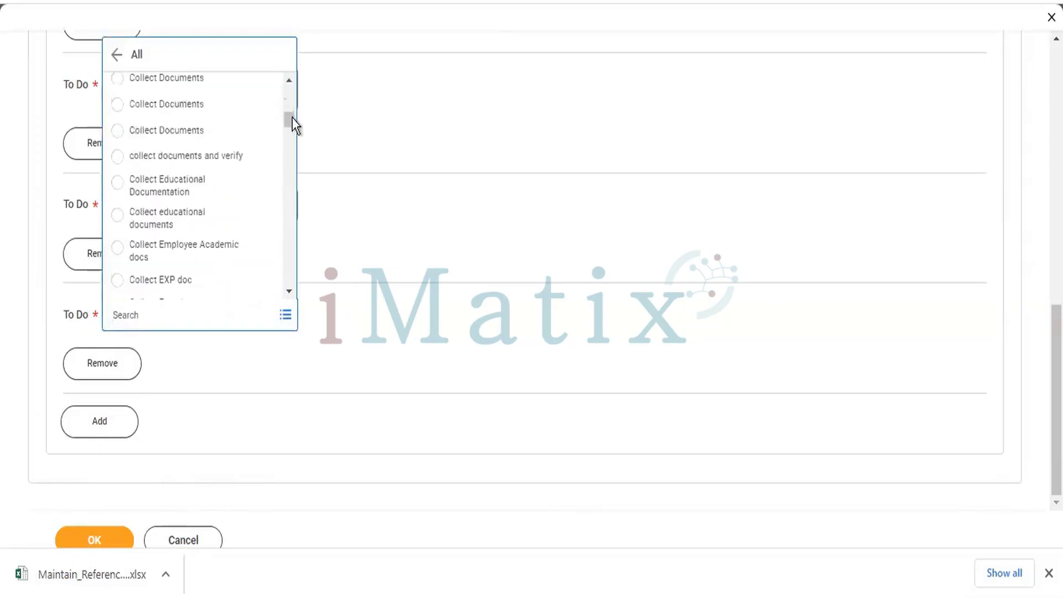
left_click_drag(291, 117, 290, 297)
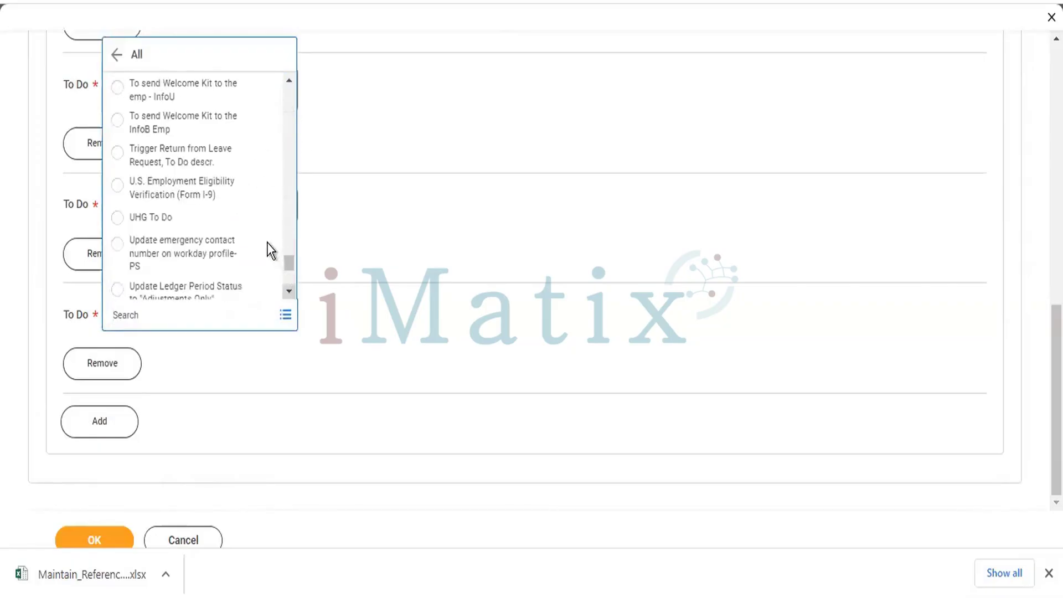
scroll(238, 200, "down", 5)
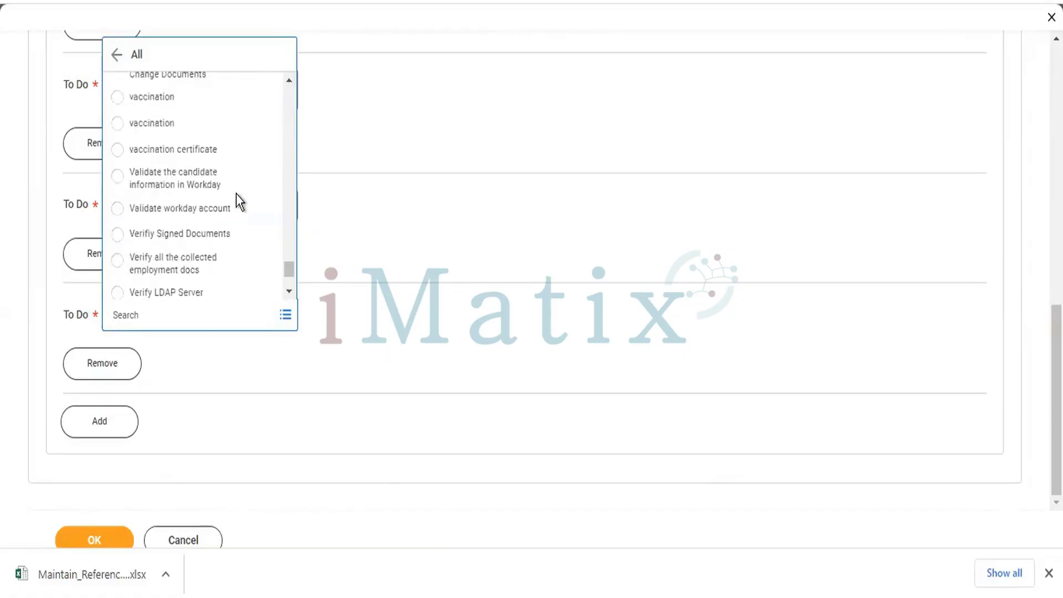
scroll(236, 194, "down", 5)
scroll(234, 195, "up", 4)
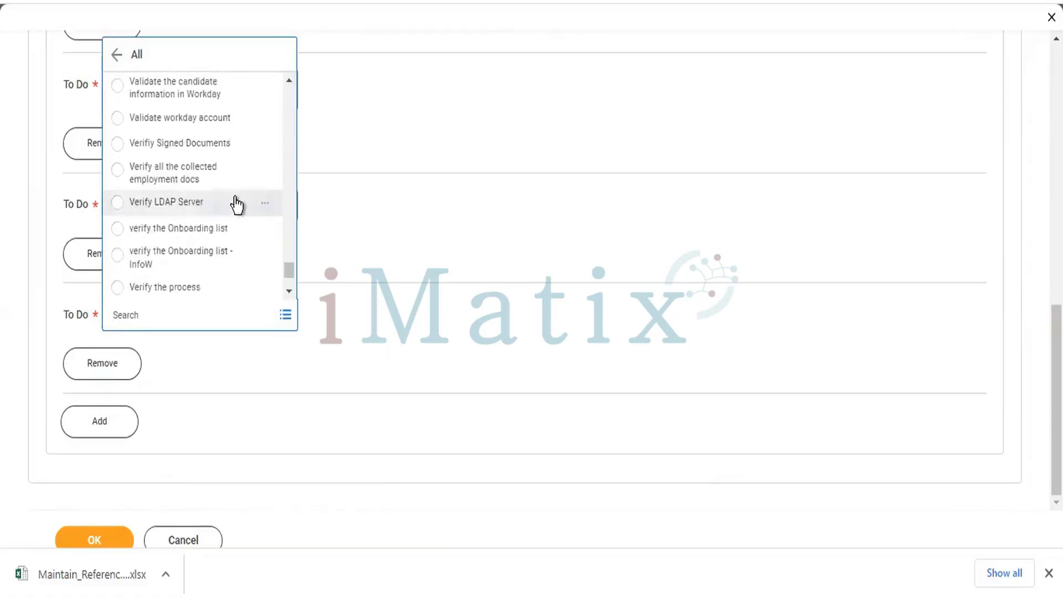
scroll(236, 201, "up", 3)
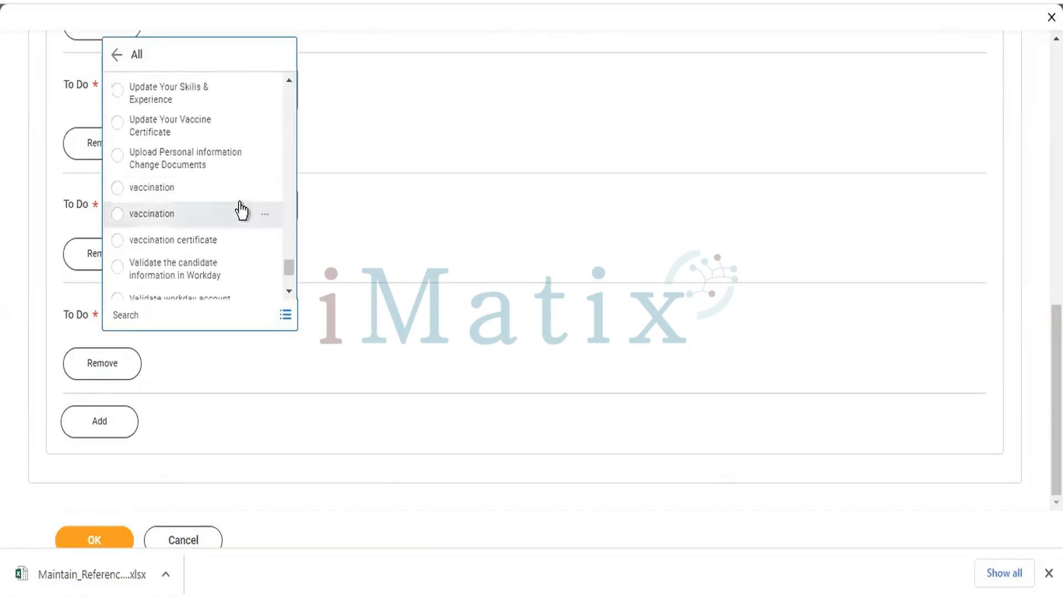
scroll(239, 209, "up", 3)
scroll(232, 201, "up", 3)
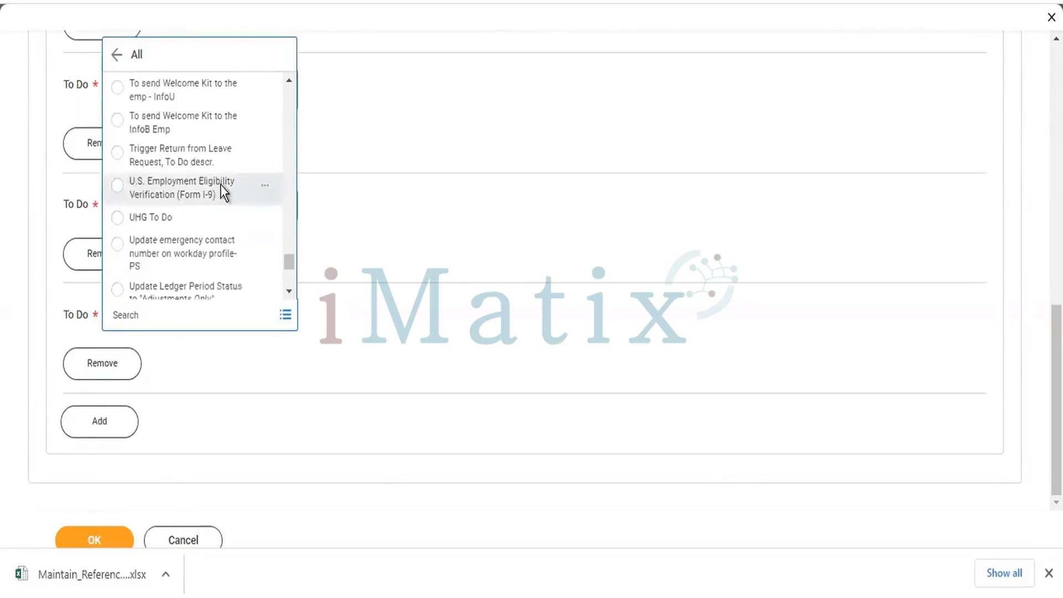
scroll(220, 189, "up", 3)
scroll(215, 191, "down", 12)
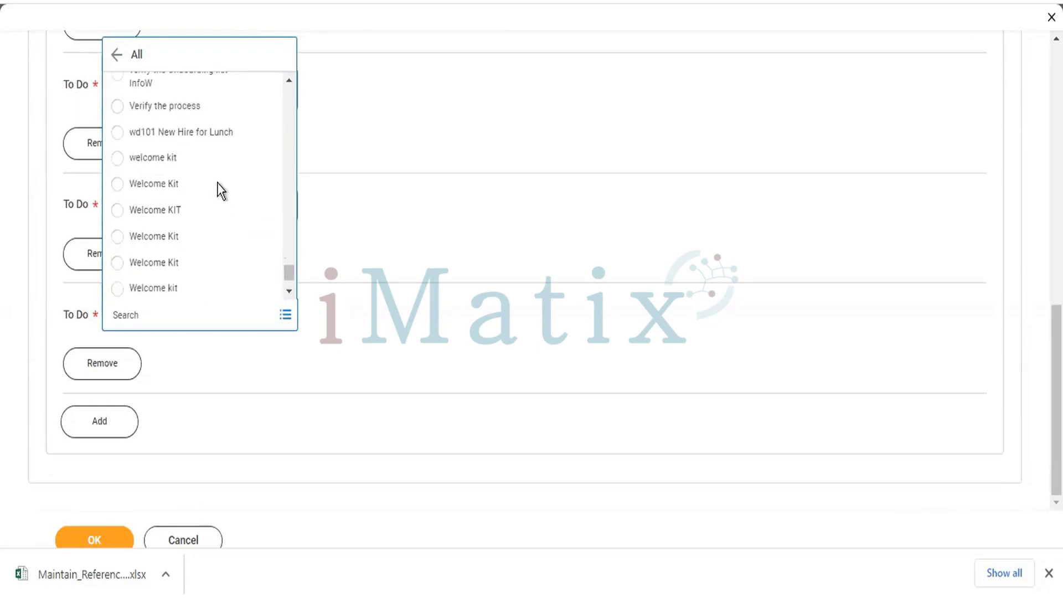
scroll(217, 186, "down", 3)
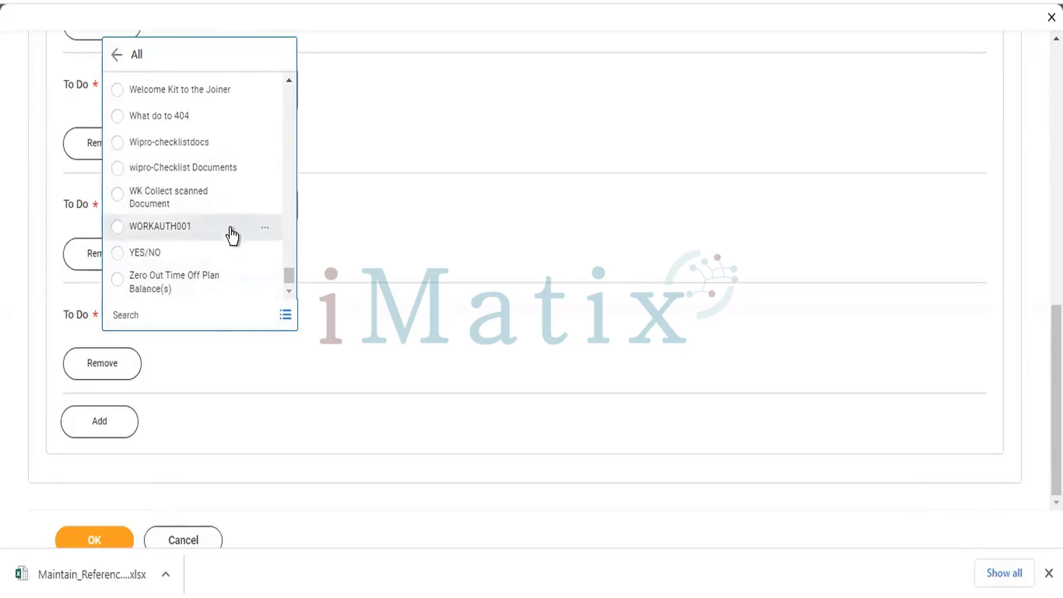
left_click(413, 234)
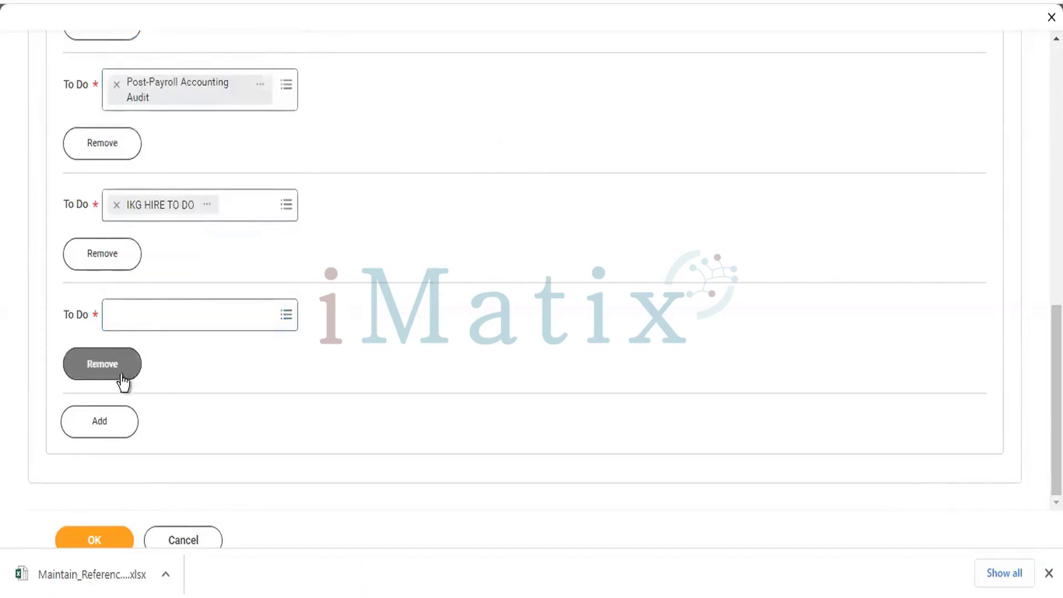
left_click(99, 375)
Review the three To Do rows, dismiss the downloads bar and submit the distribution.
scroll(471, 361, "up", 4)
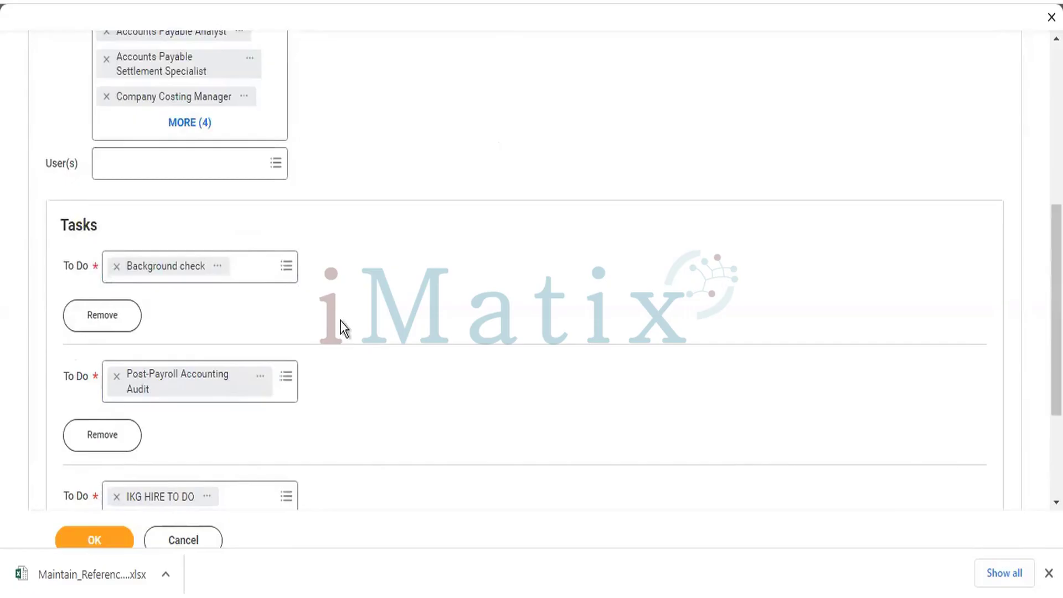
scroll(402, 341, "down", 3)
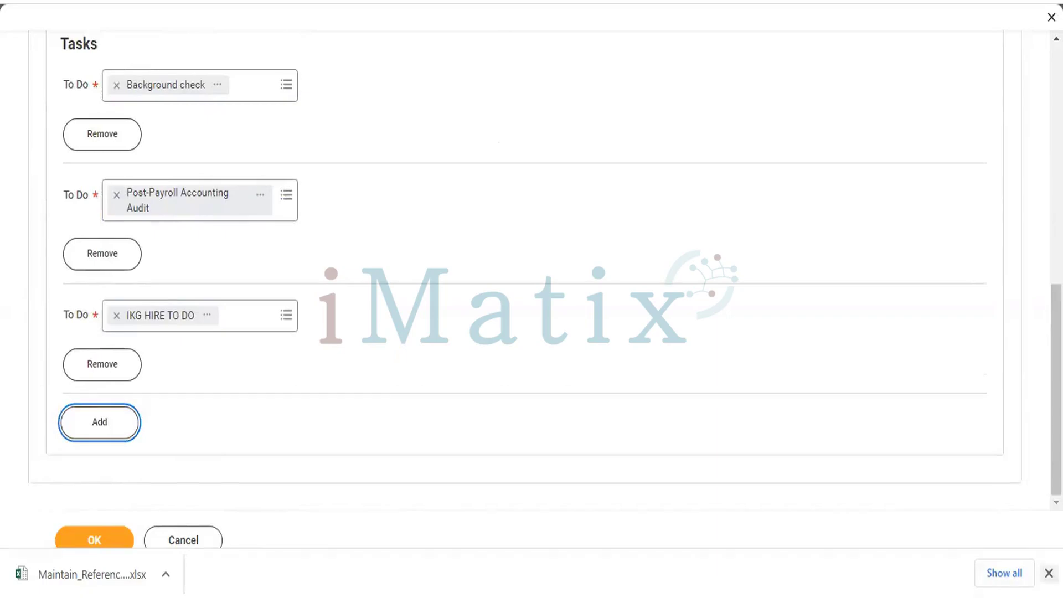
left_click(1049, 573)
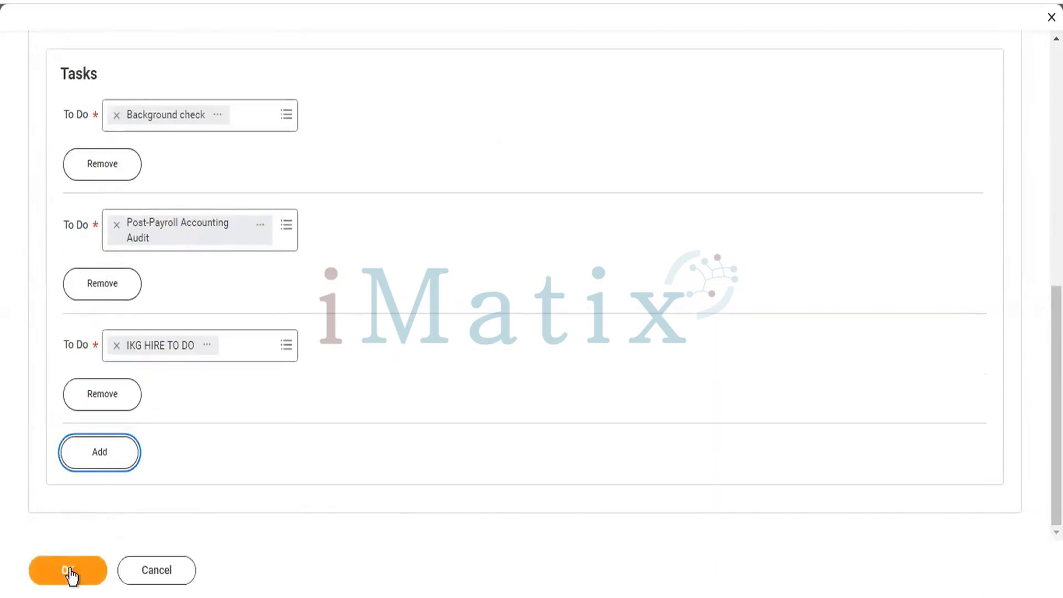
left_click(71, 576)
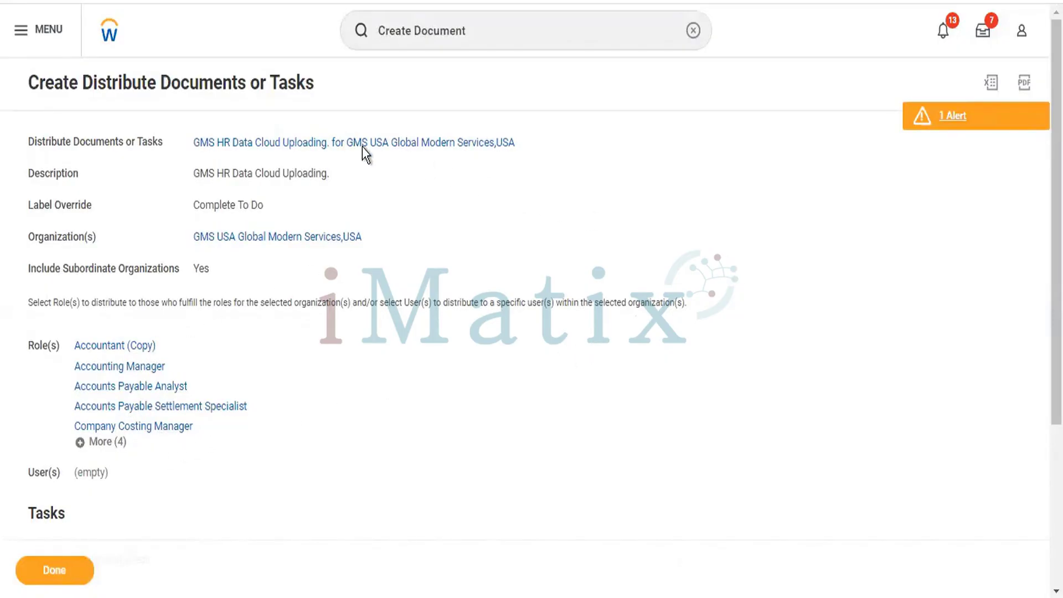
left_click(960, 120)
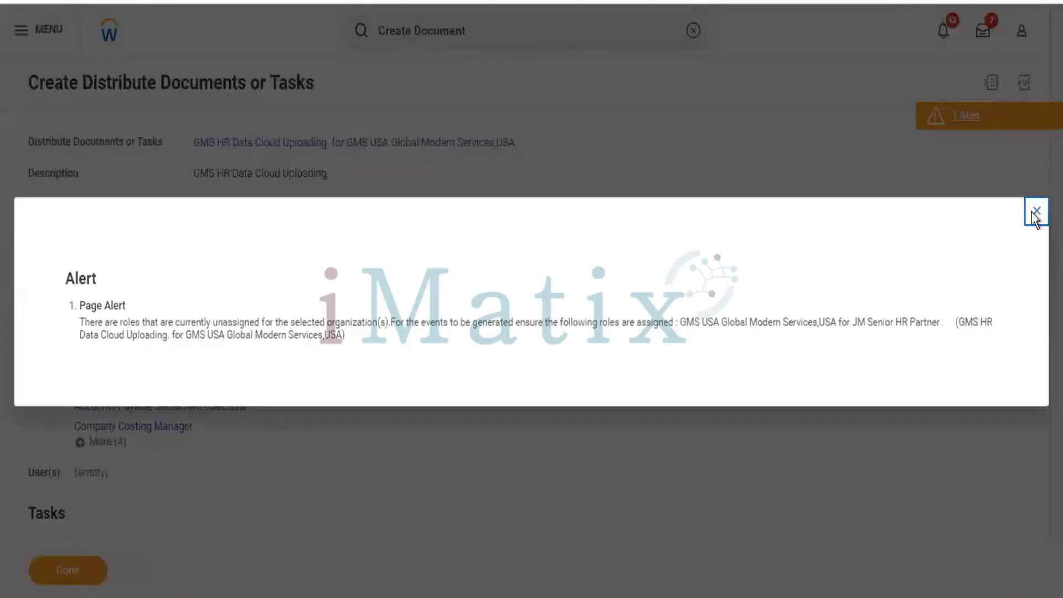
left_click(1036, 211)
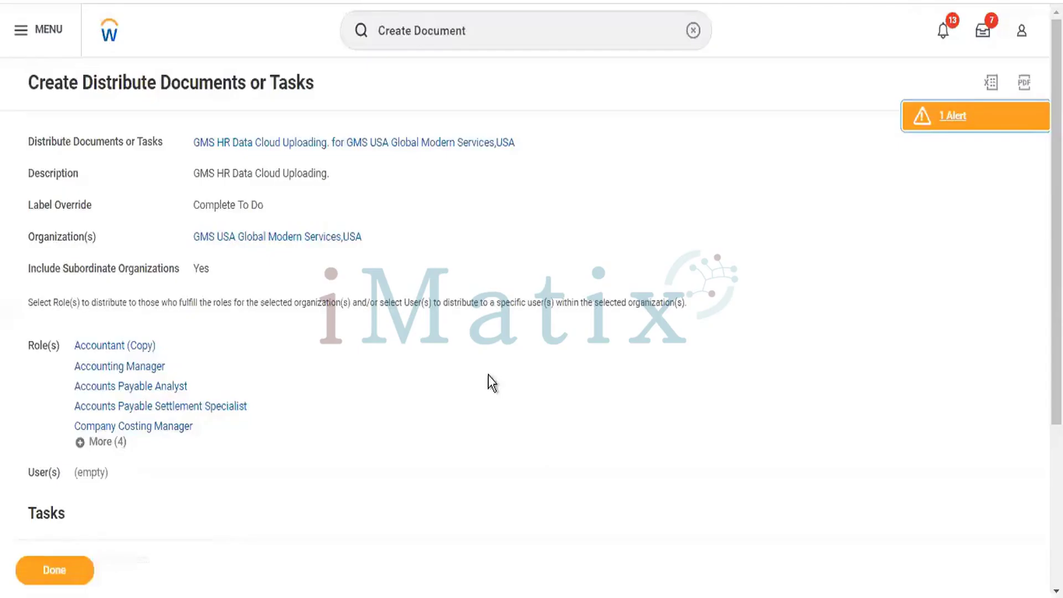
scroll(481, 376, "down", 3)
scroll(560, 313, "down", 1)
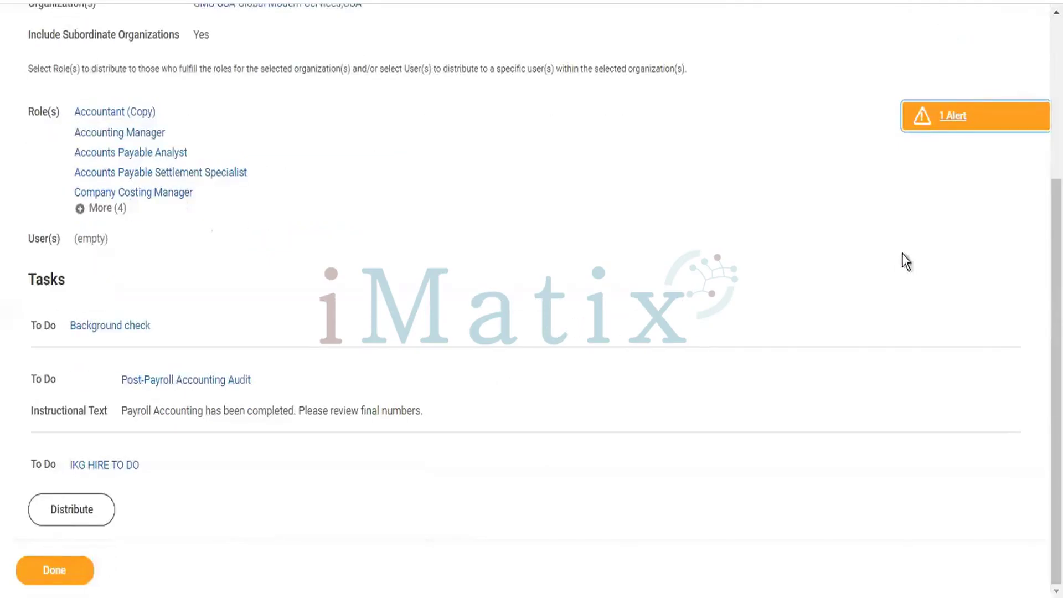
scroll(347, 394, "up", 2)
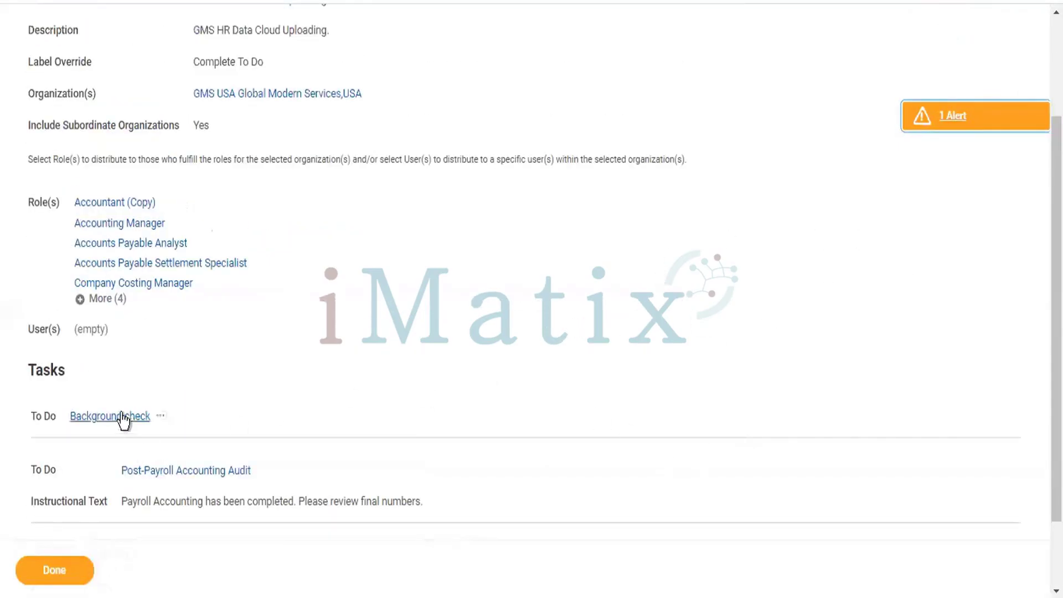
mouse_move(110, 203)
scroll(138, 419, "up", 2)
mouse_move(124, 299)
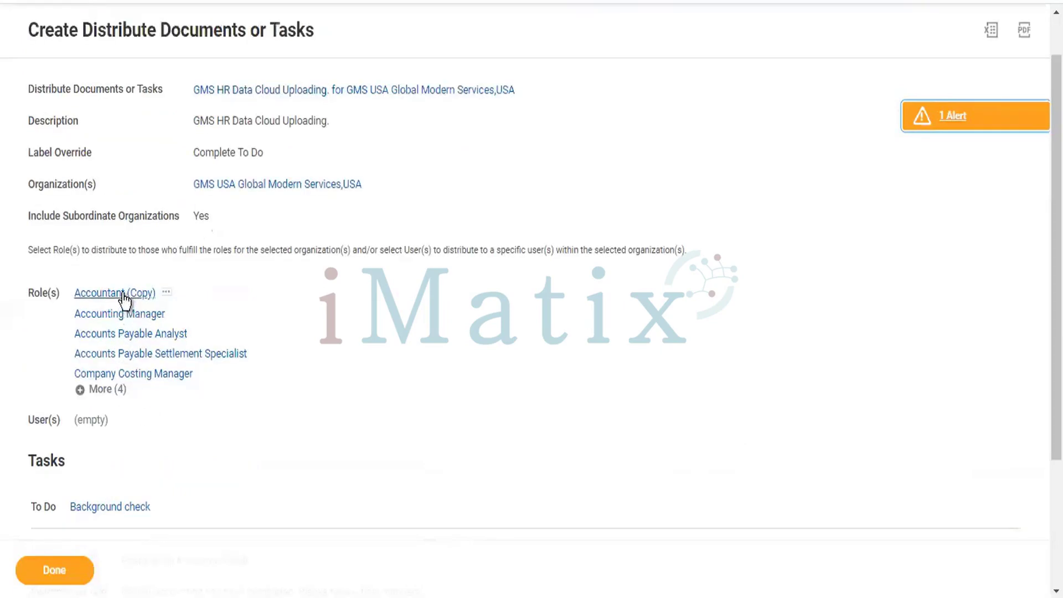
scroll(148, 327, "up", 1)
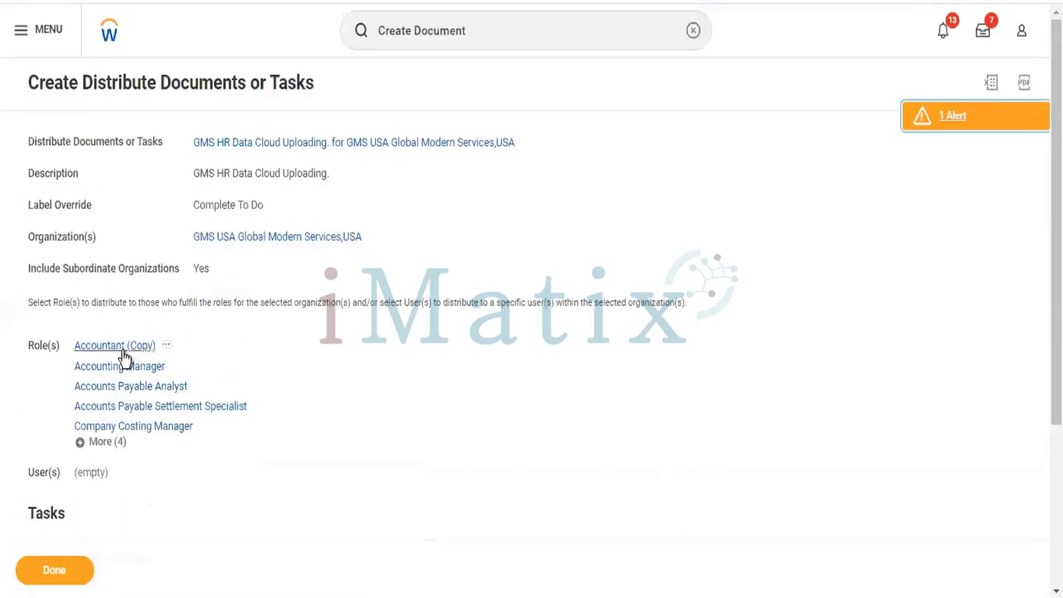
Export the Accountant (Copy) and Accounting Manager role details to Excel.
left_click(166, 344)
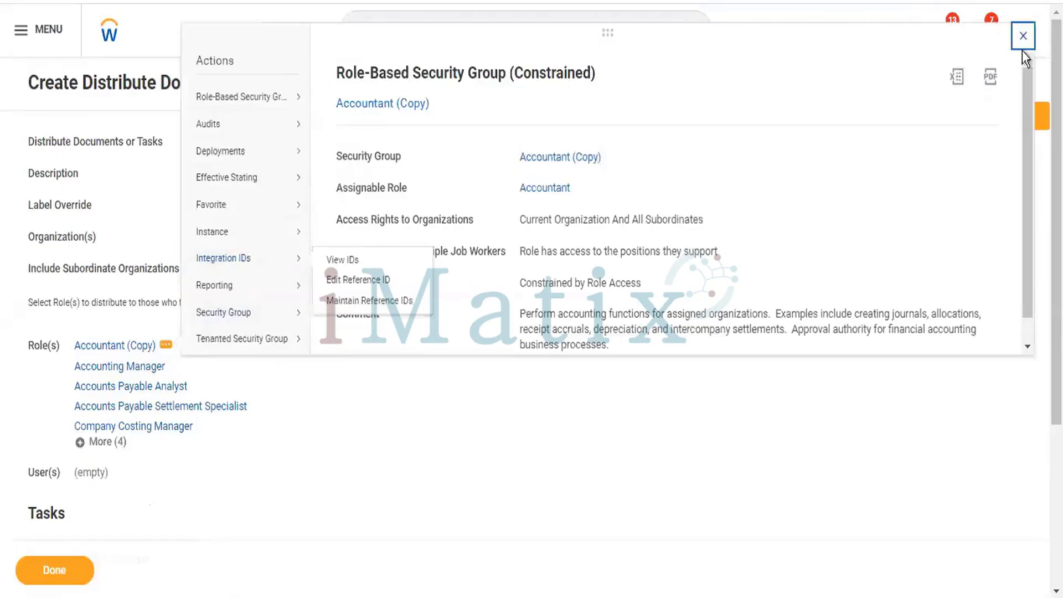
left_click(959, 79)
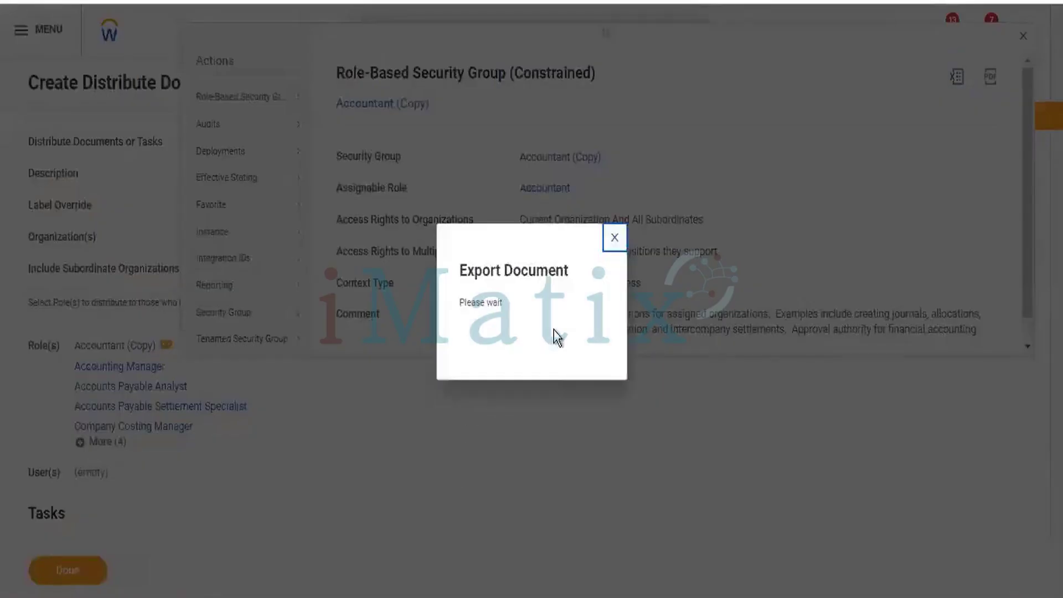
left_click(546, 341)
left_click(219, 375)
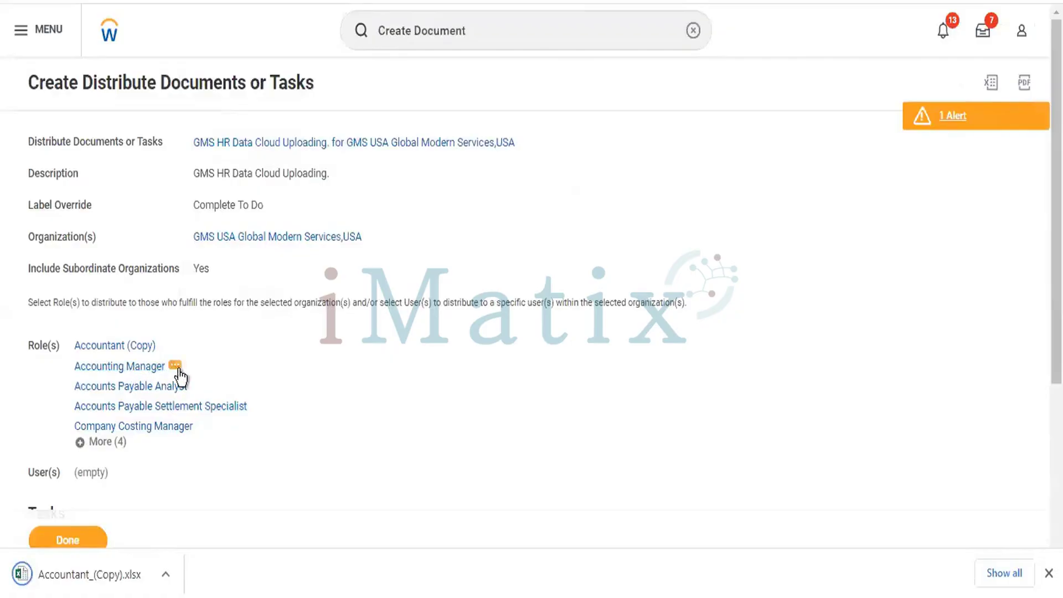
left_click(176, 368)
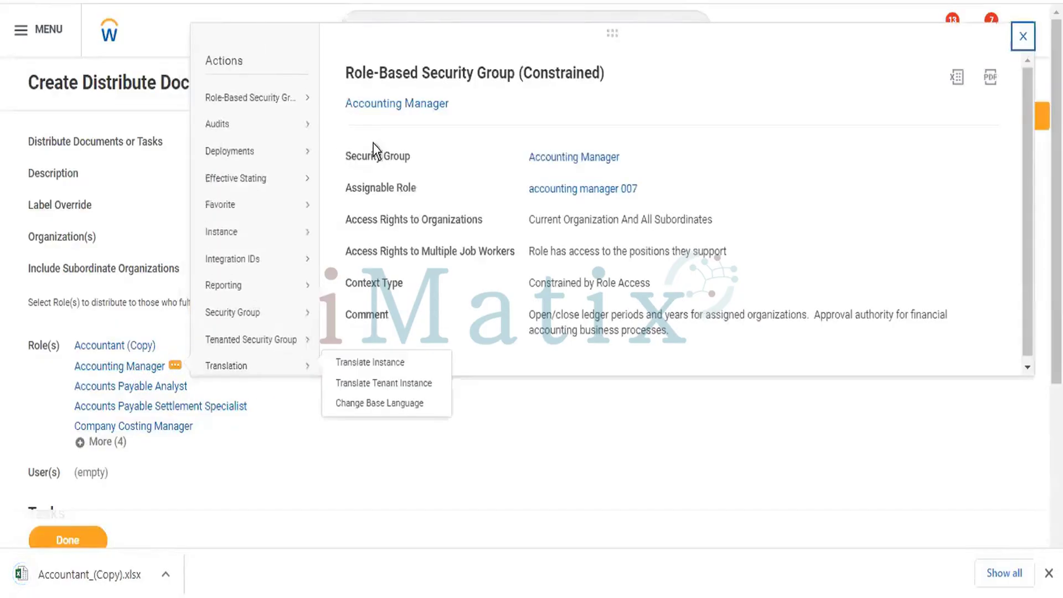
left_click(957, 77)
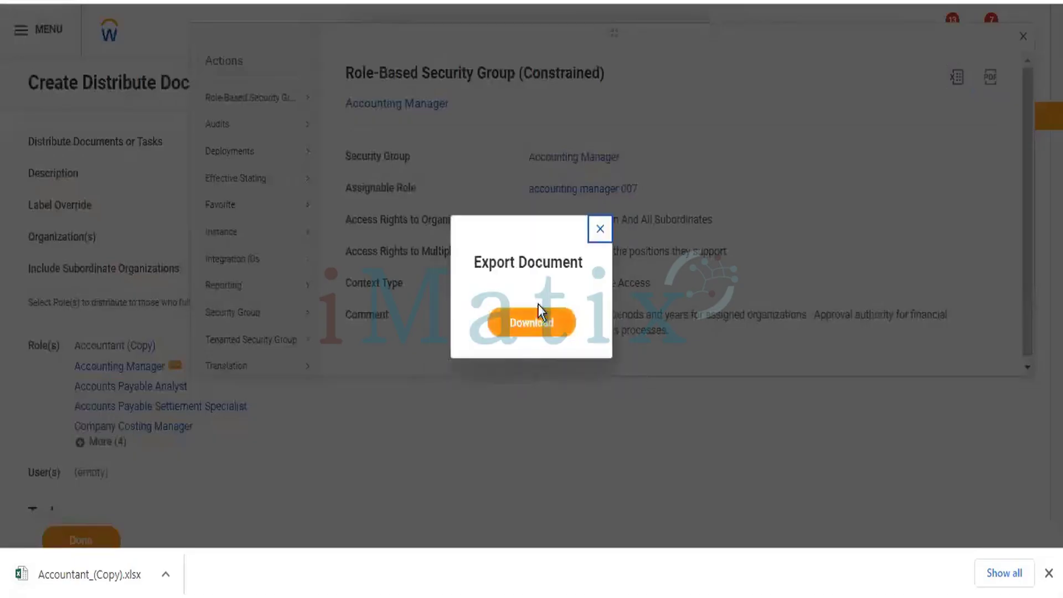
left_click(537, 319)
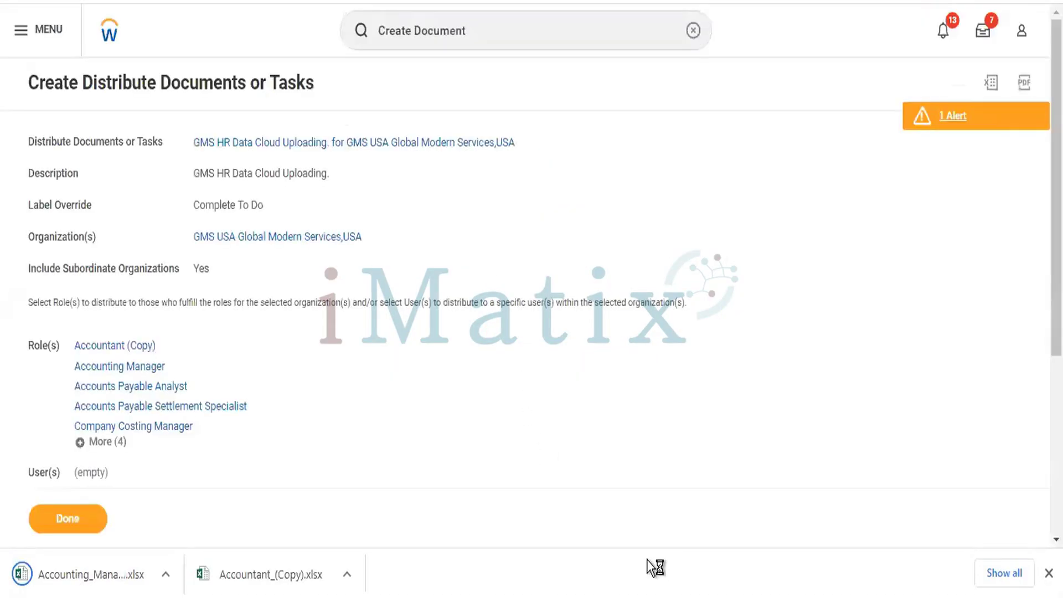
Export the distribution result page to Excel and finish the task.
left_click(990, 84)
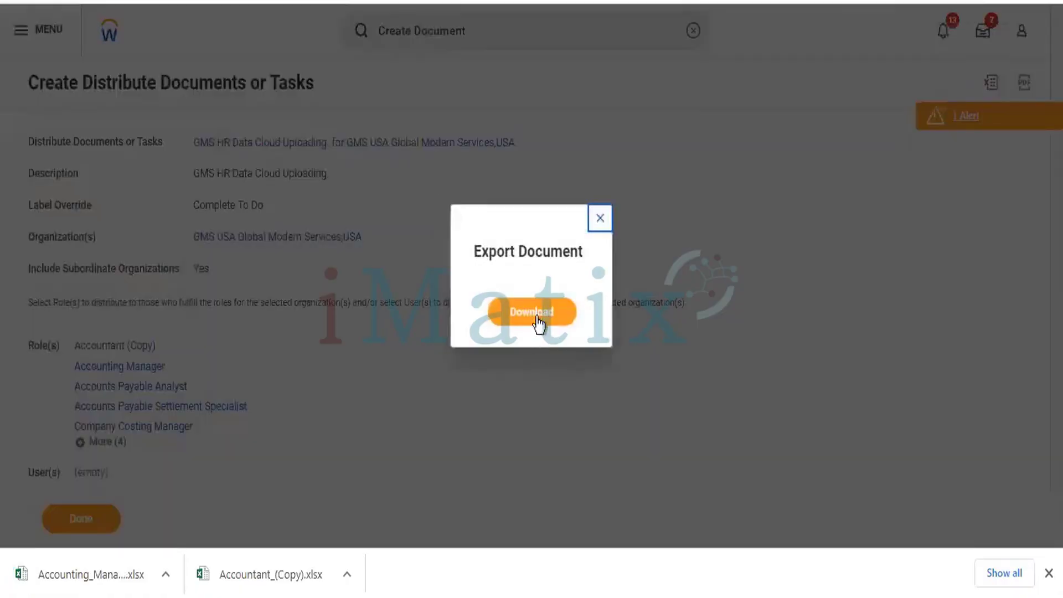
left_click(536, 311)
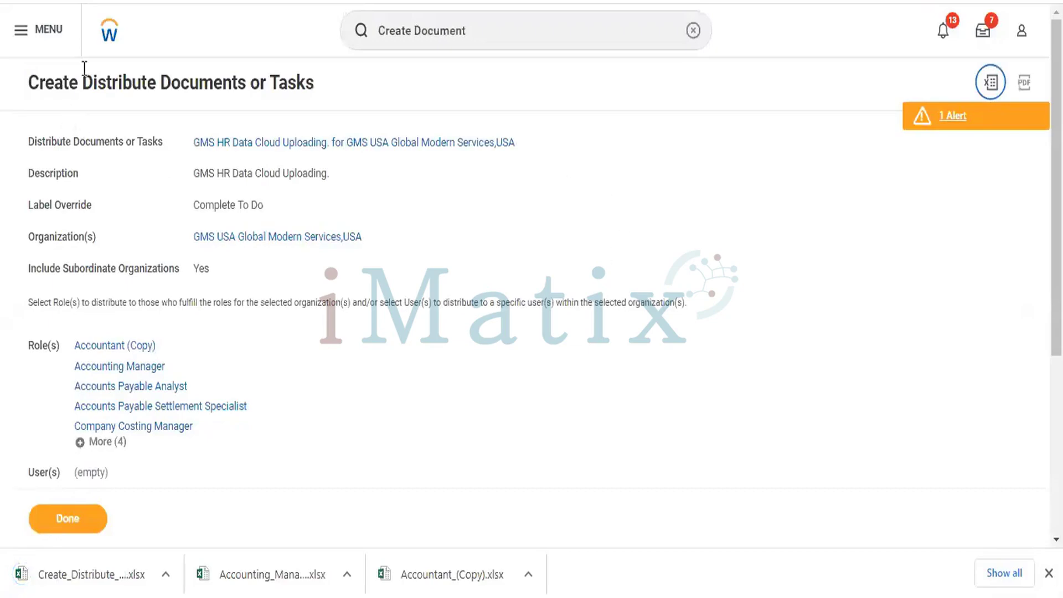
left_click(66, 520)
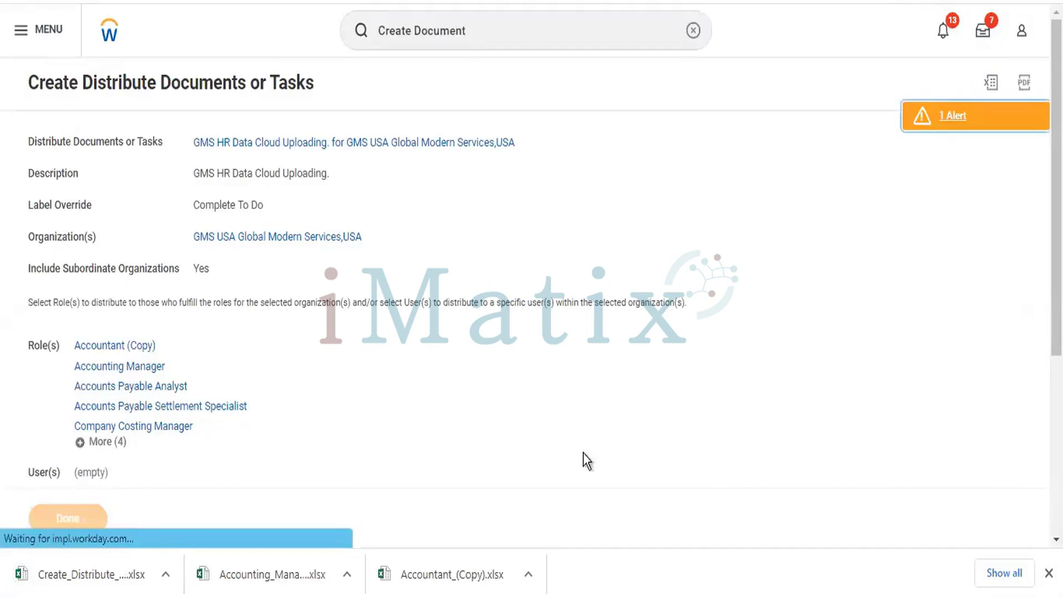